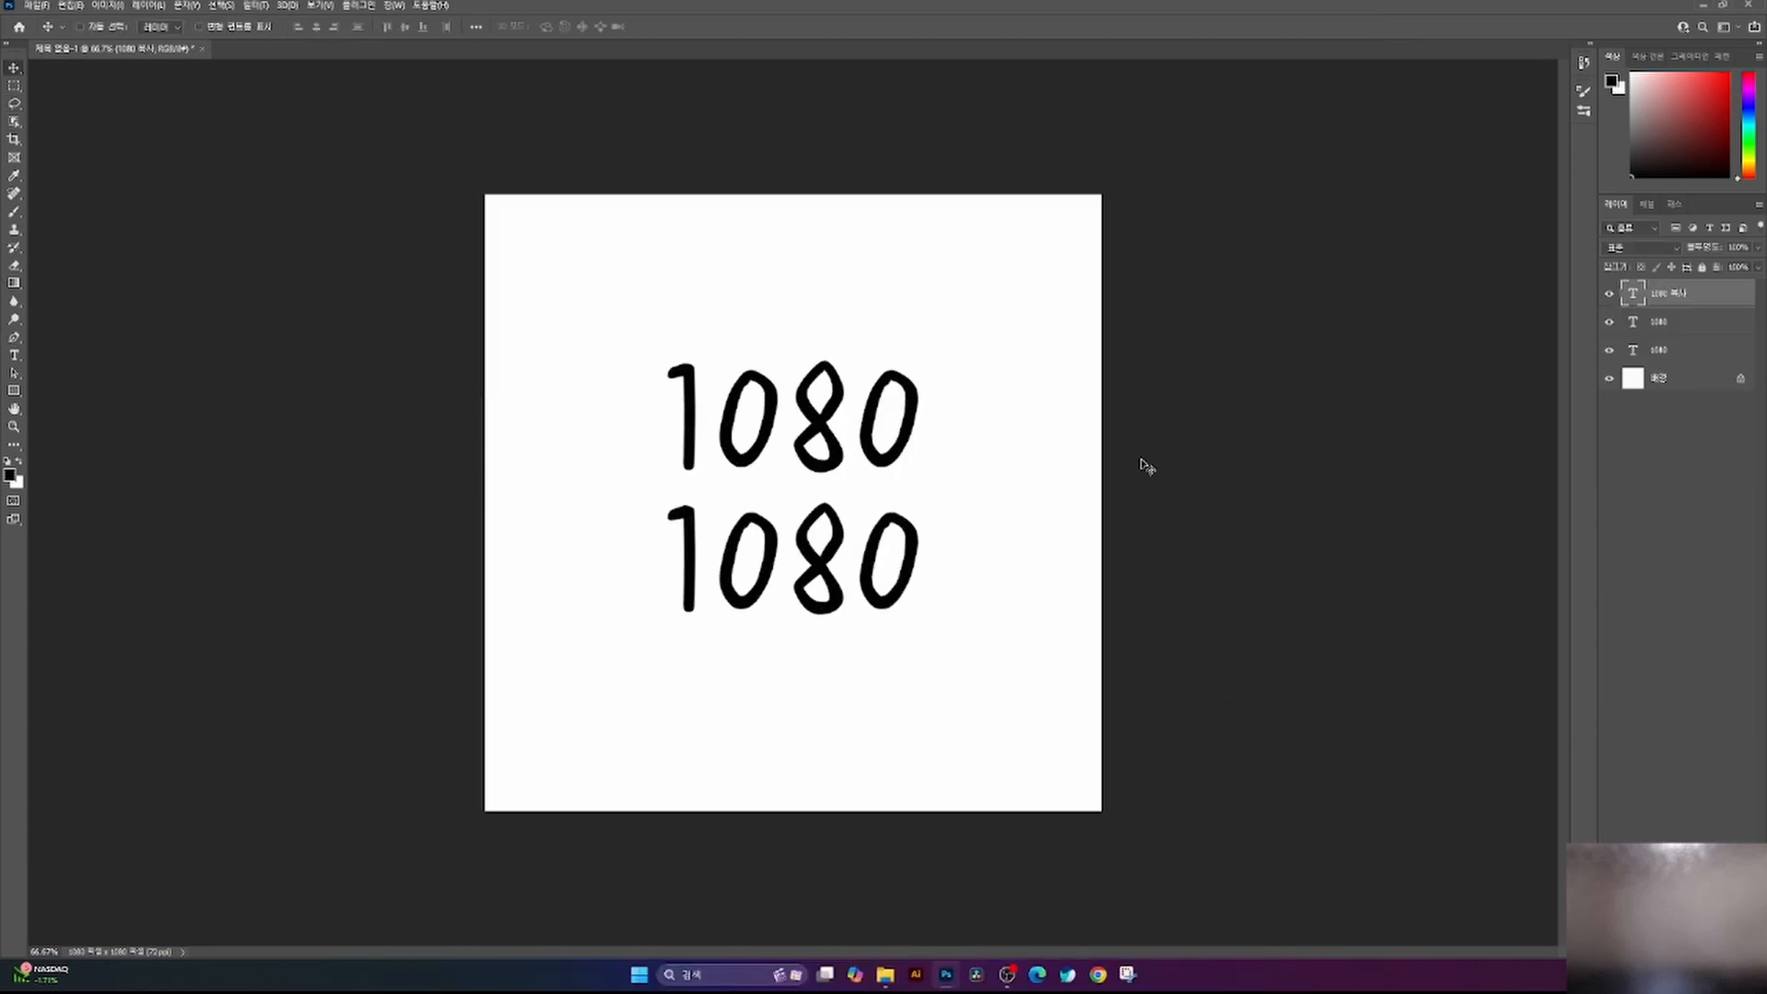
- Delete the 1080 text layers so that only the blank white background remains
key("ctrl+0")
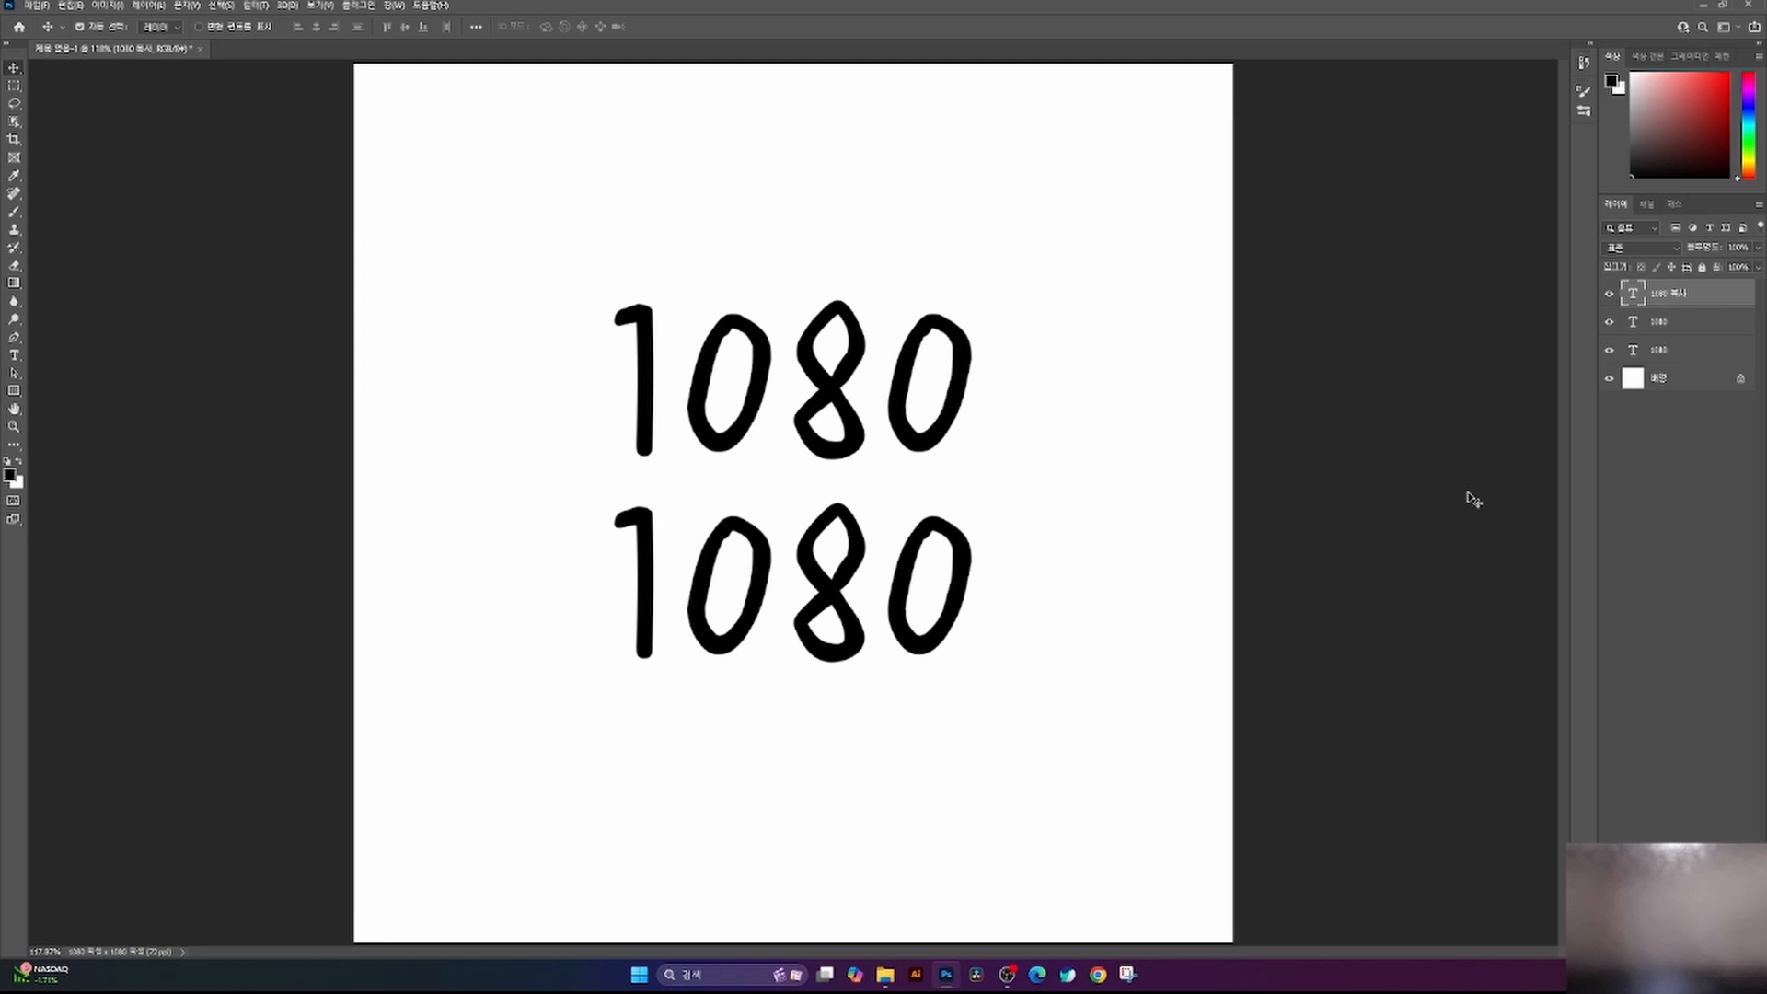
key("ctrl+1")
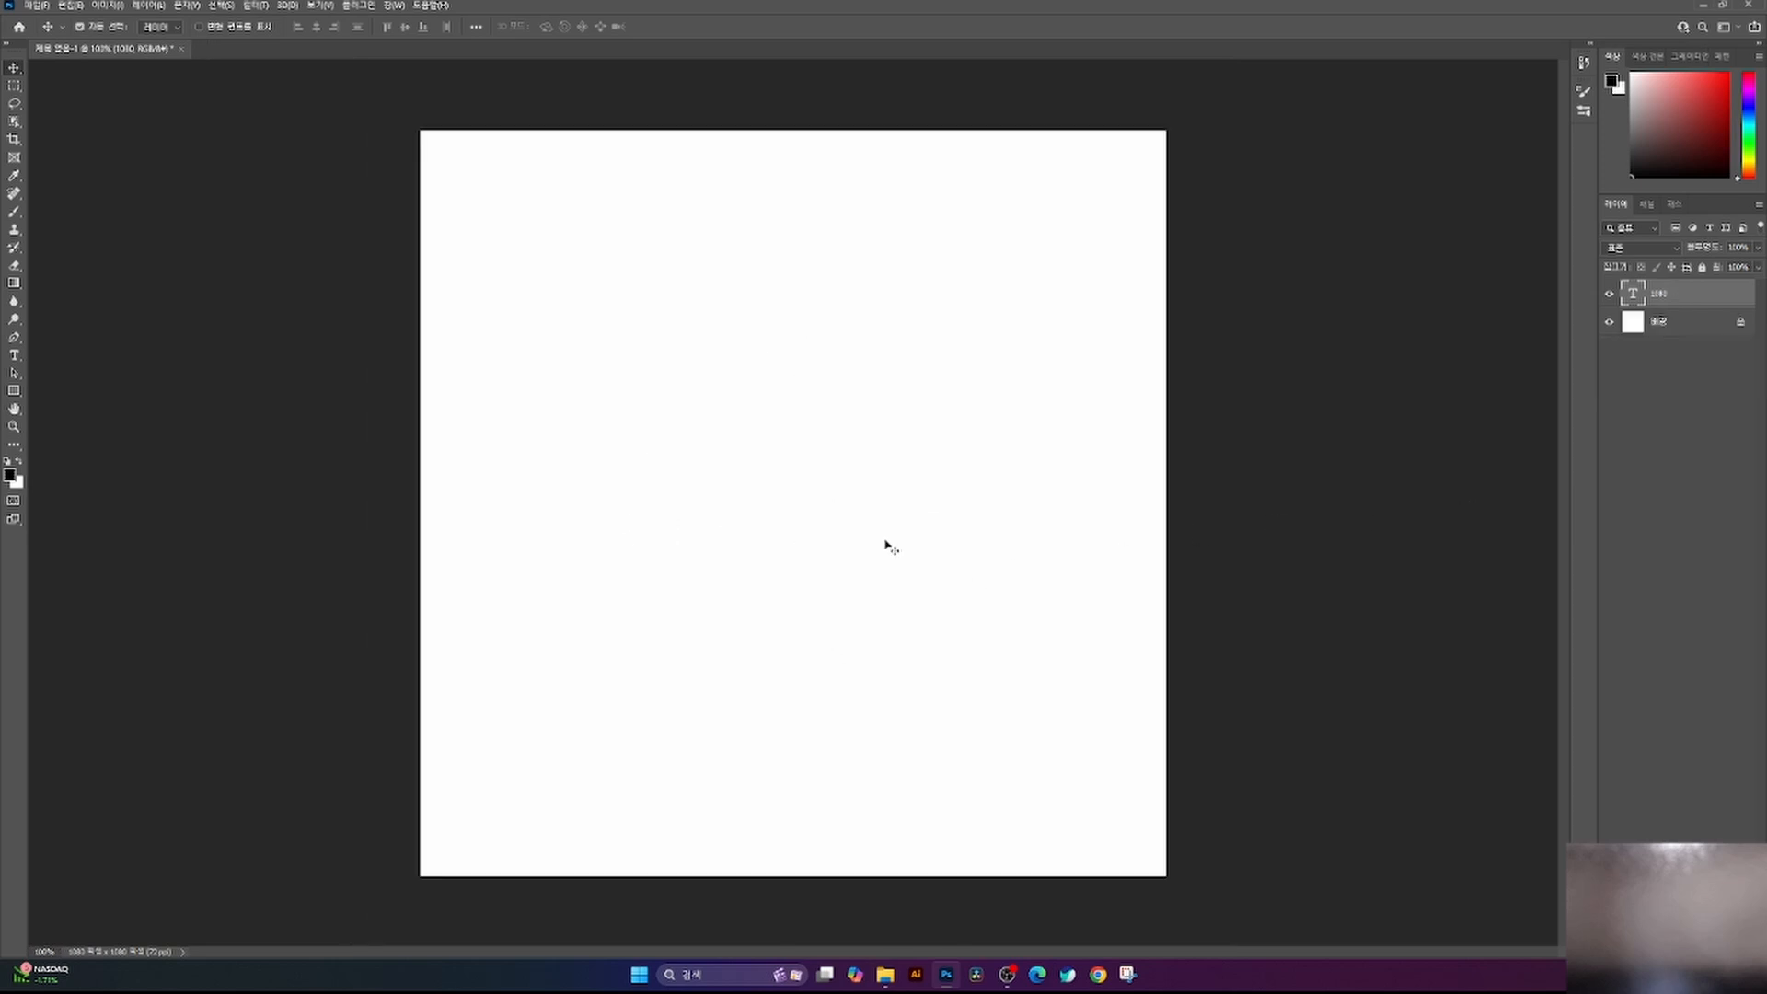
key("Delete")
key("ctrl+minus")
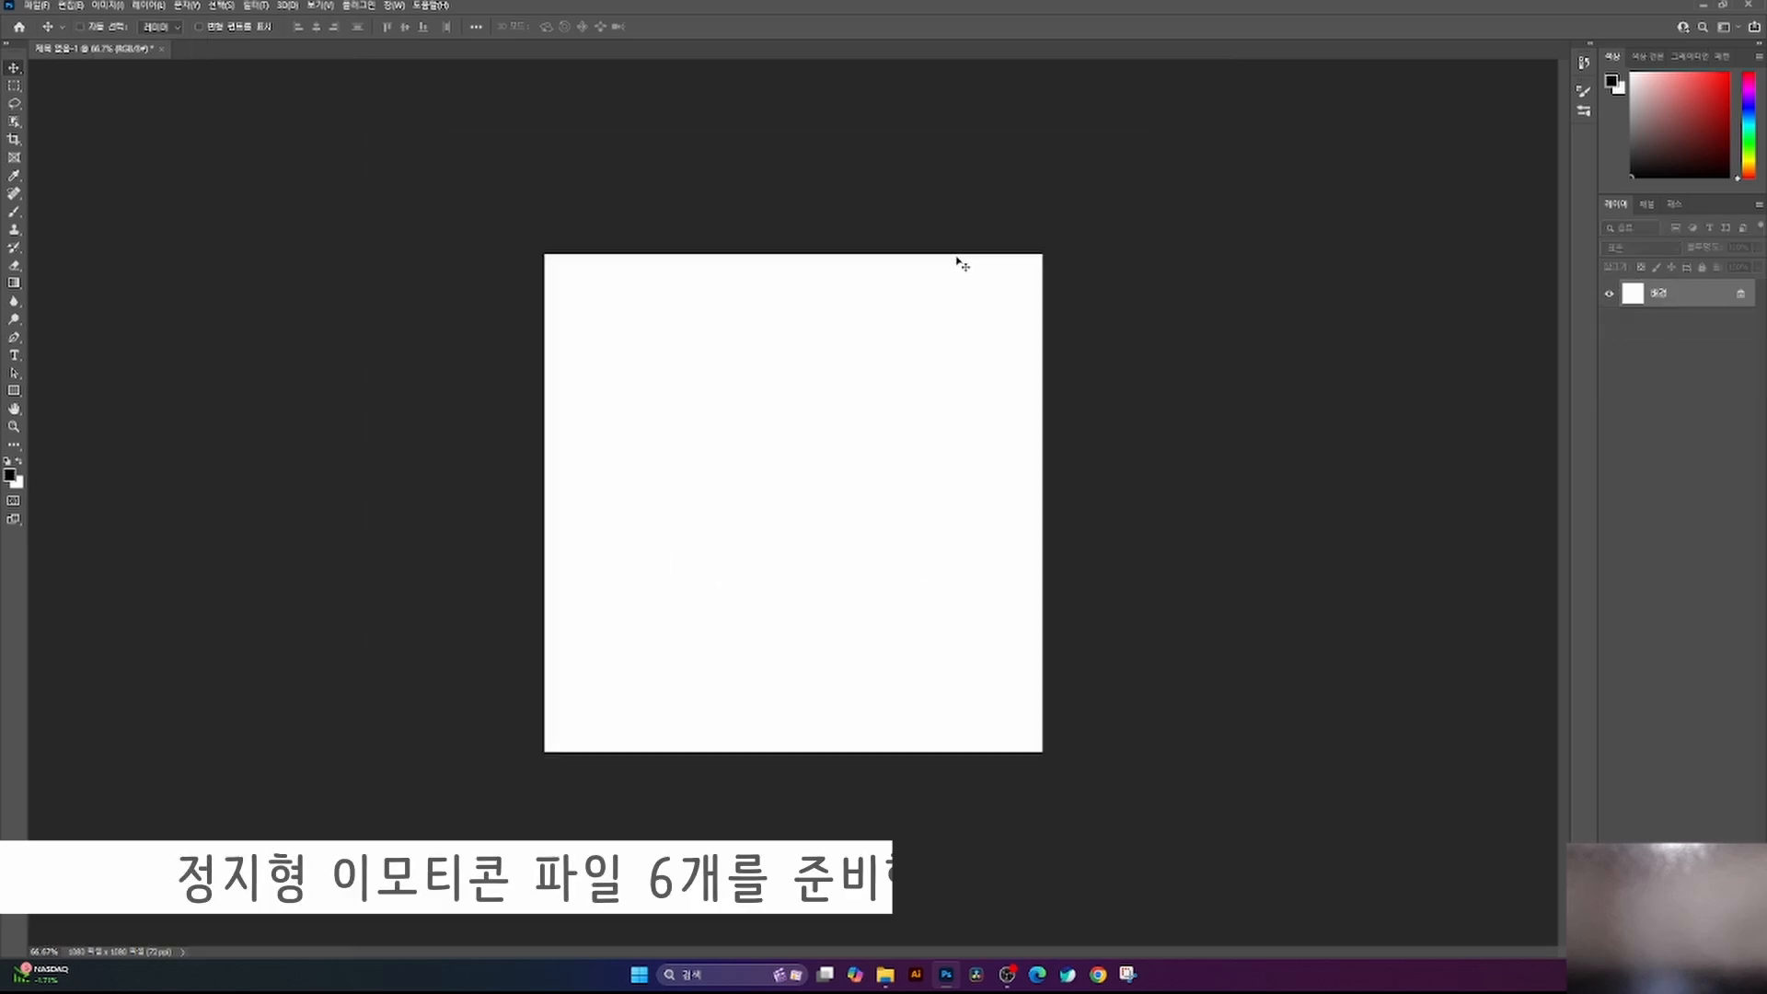
- Sketch a rough layout with a divided upper band and six placeholder shapes below using the Brush, and delete the sketch layer
key("b")
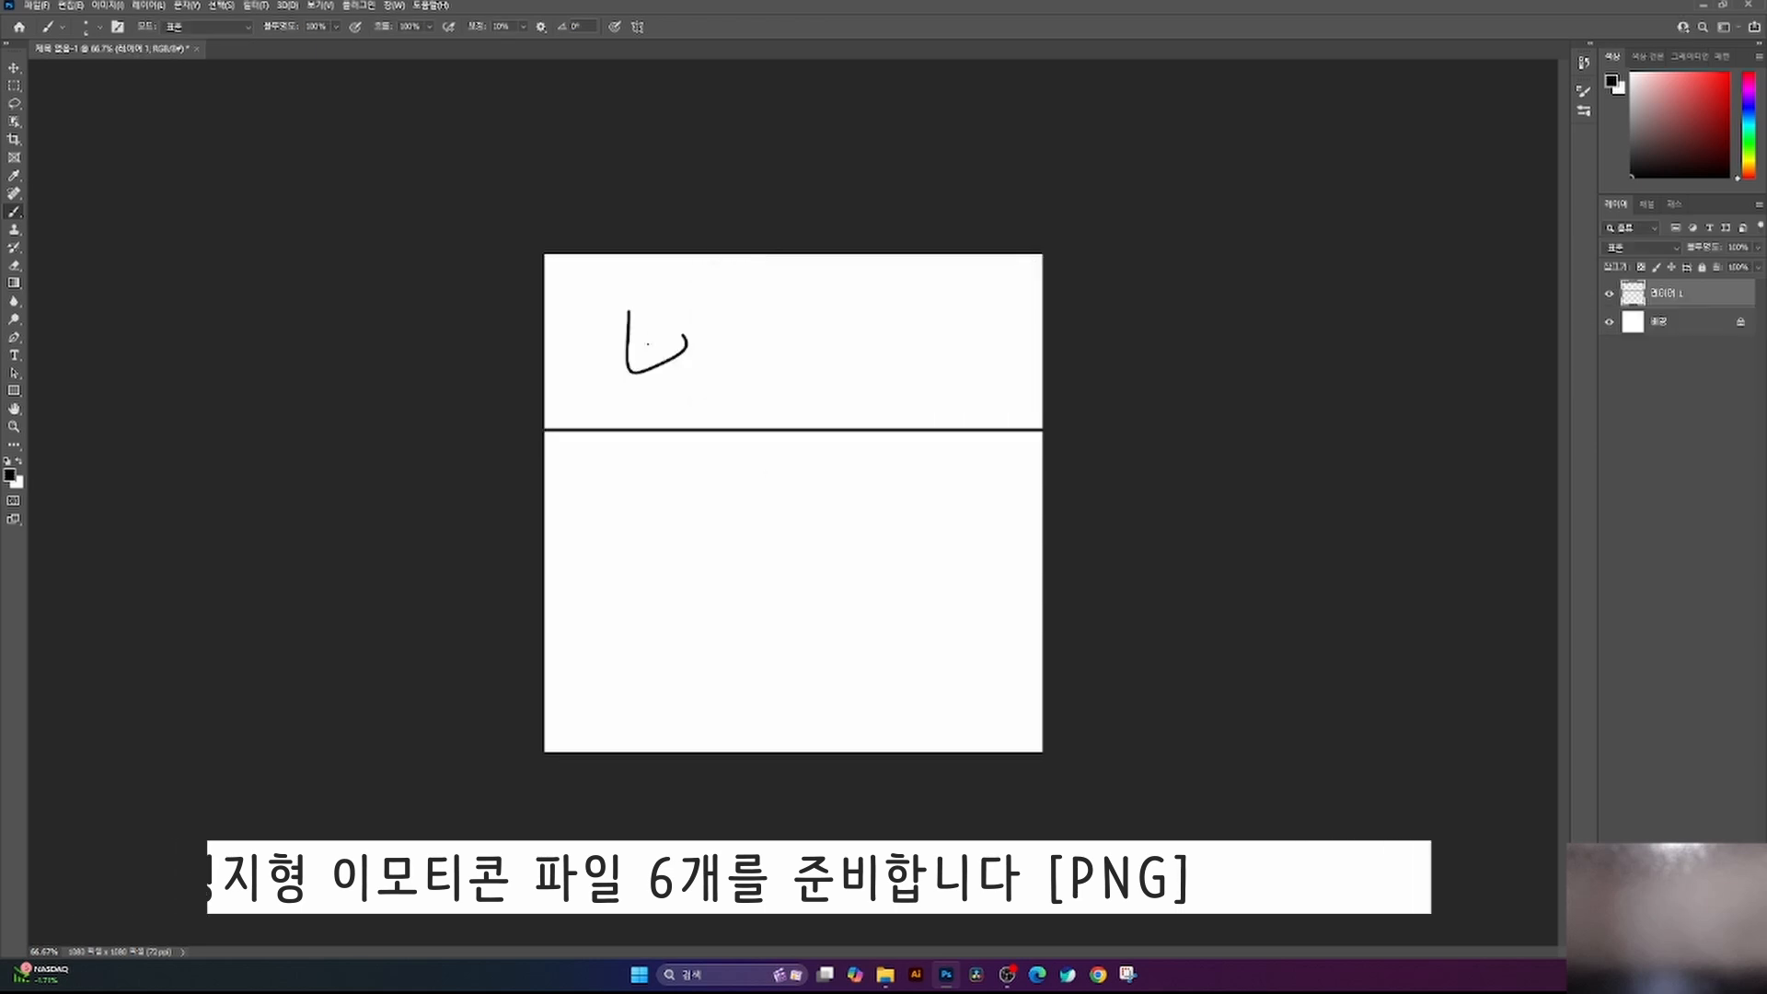
left_click(651, 347)
left_click_drag(704, 338, 737, 349)
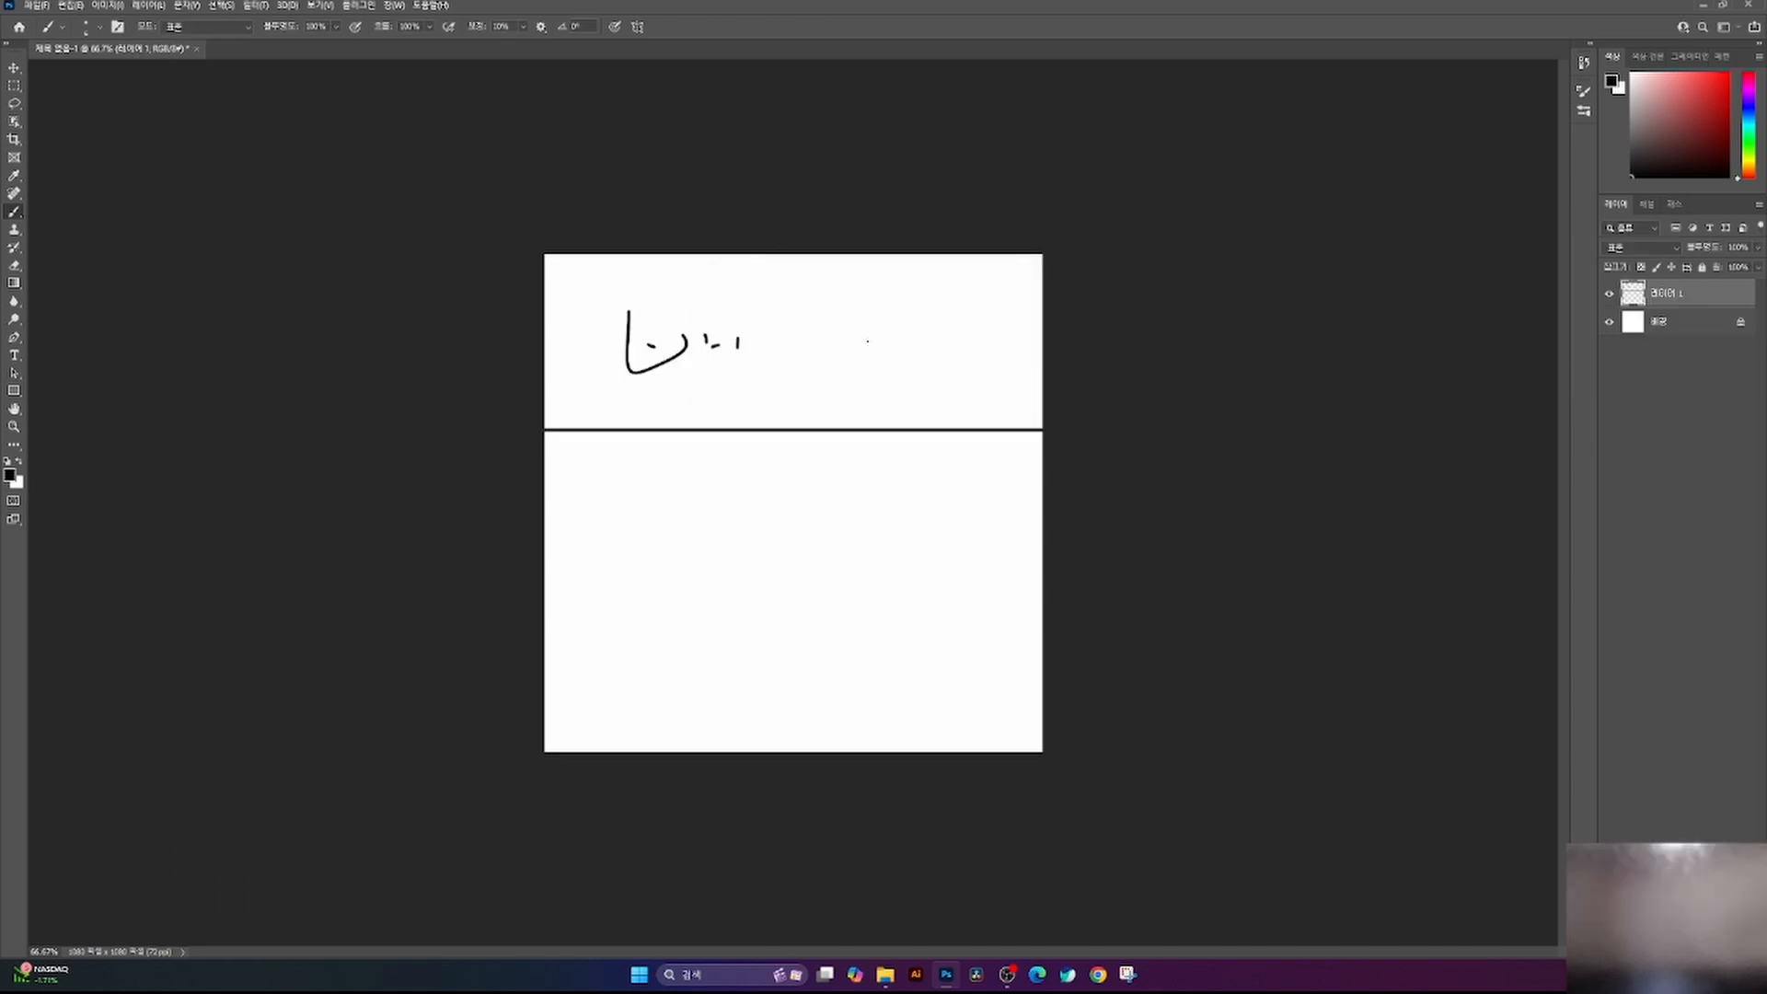
mouse_move(868, 339)
left_mouse_down()
mouse_move(908, 361)
mouse_move(963, 345)
left_mouse_up()
left_click_drag(988, 339, 989, 353)
left_click_drag(646, 497, 992, 523)
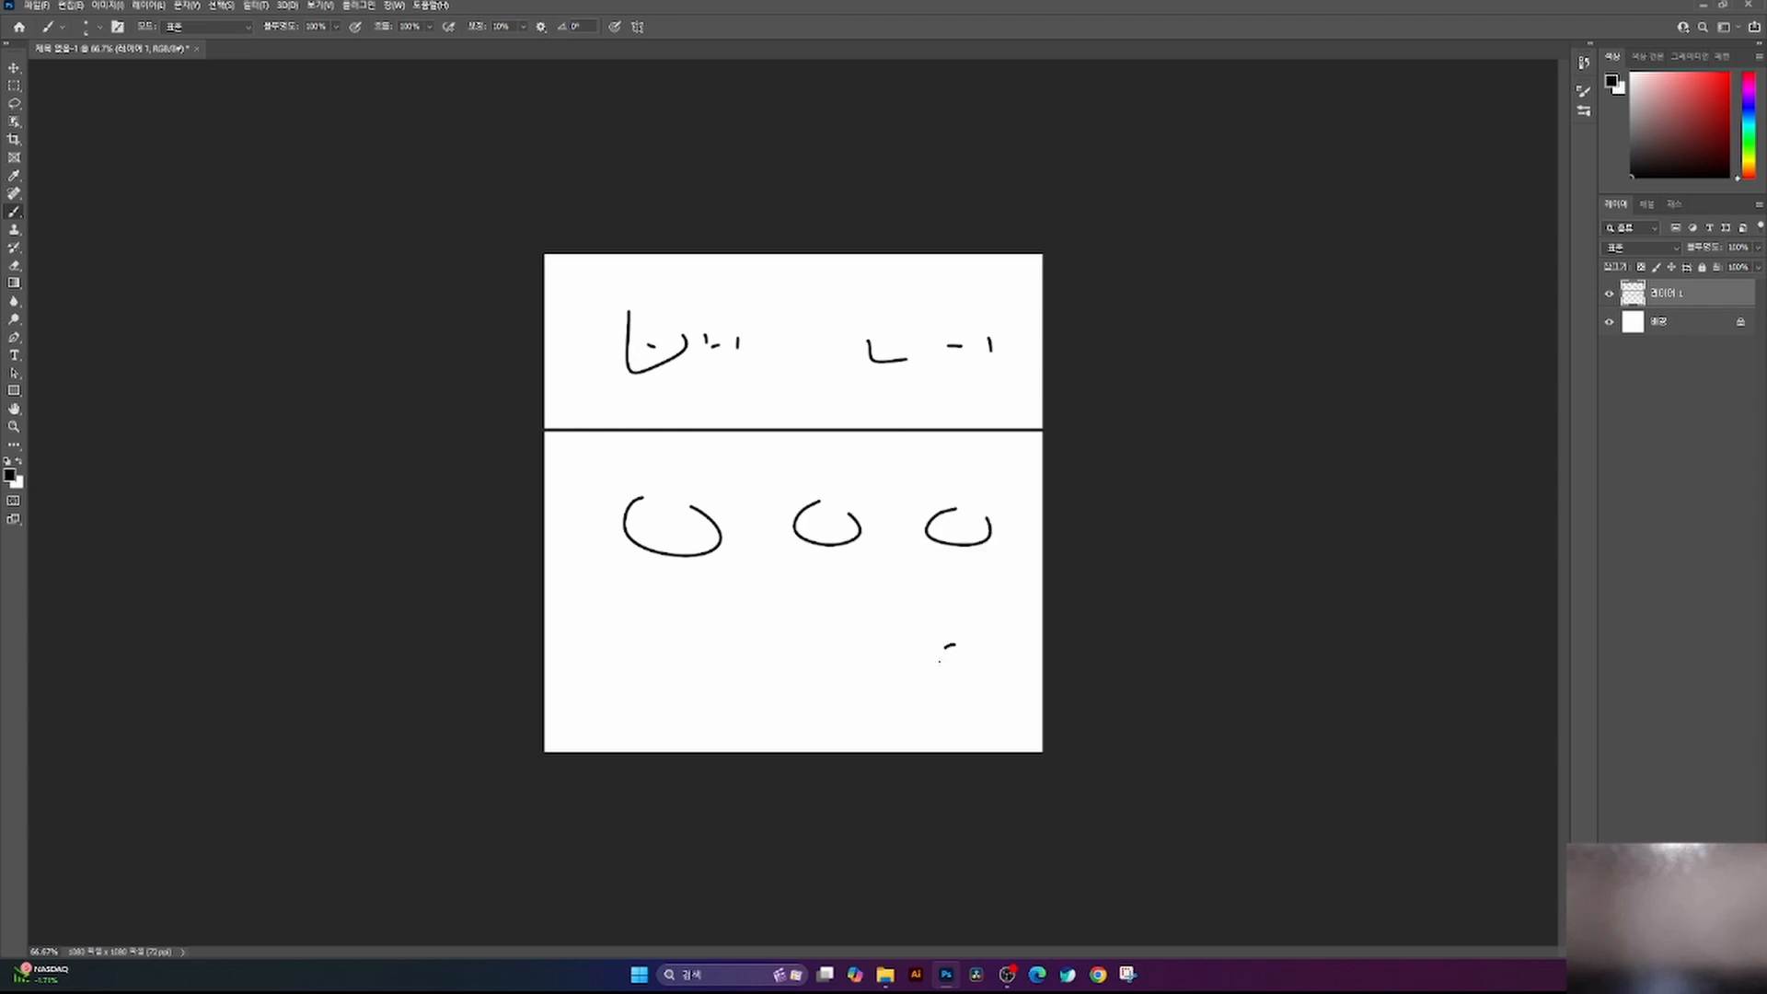
left_click_drag(940, 659, 988, 675)
left_click_drag(809, 650, 860, 670)
left_click_drag(656, 653, 708, 674)
key("Delete")
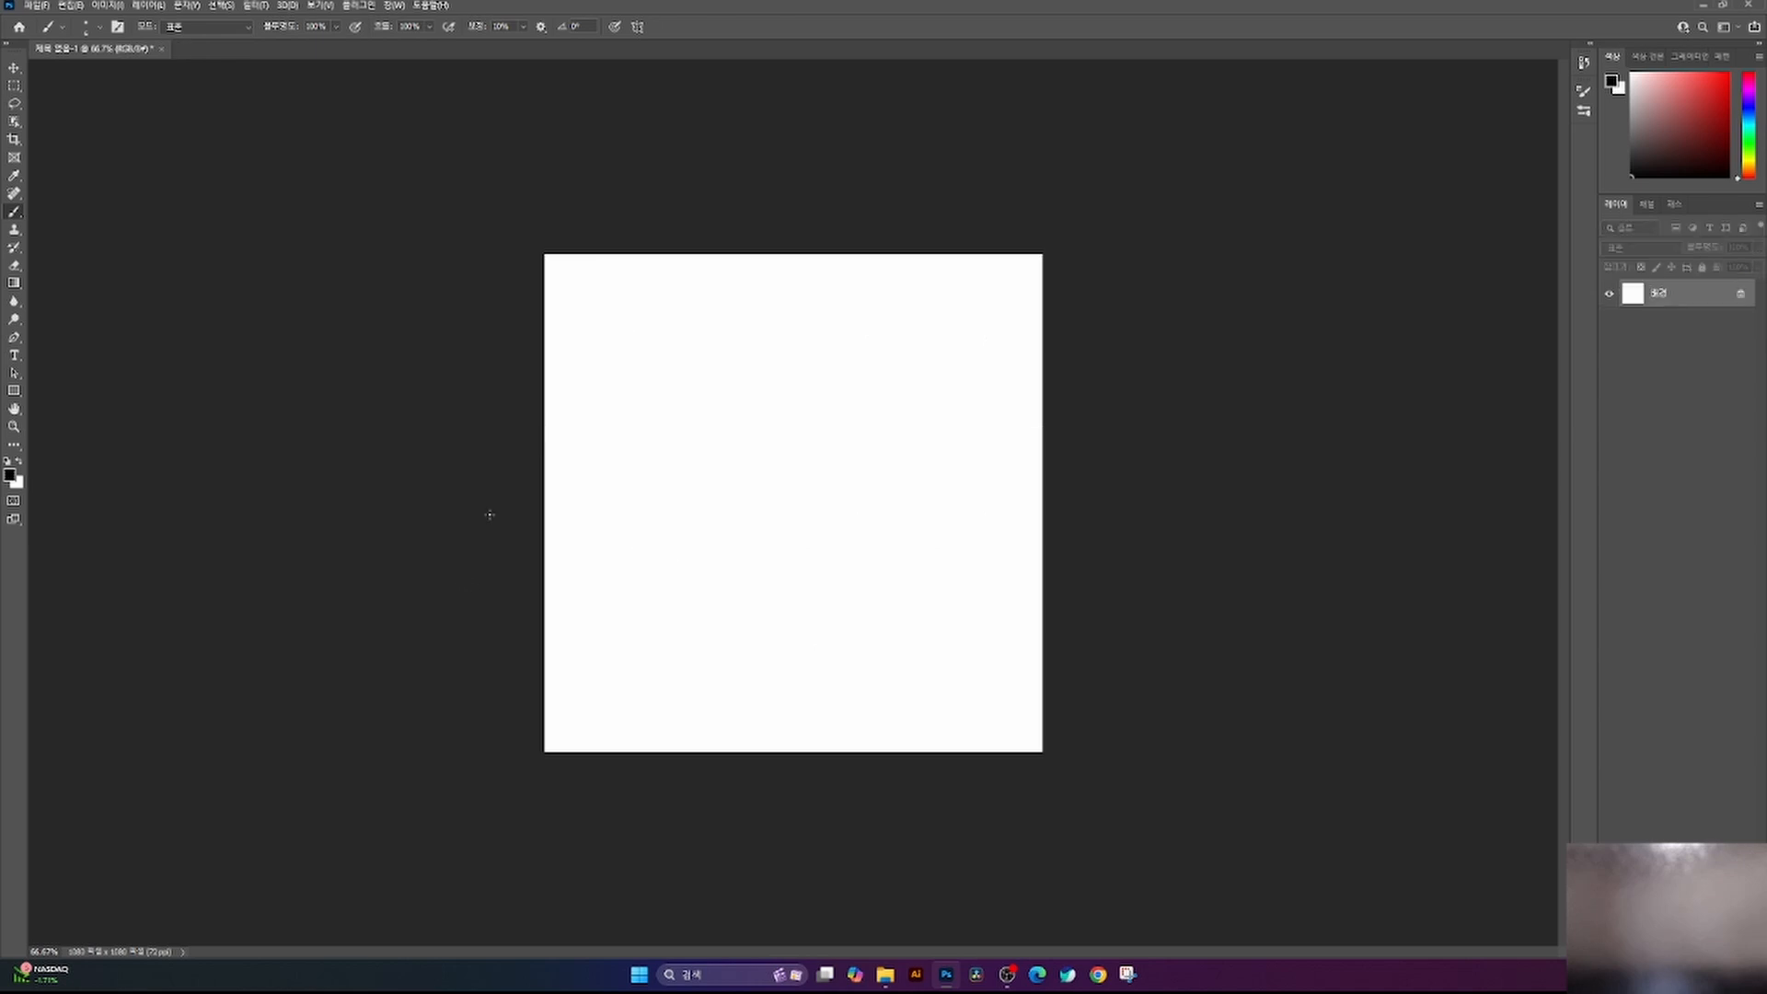
- Create a layer named 배너 and fill a full-width band across the upper third of the canvas with light gray
key("ctrl+shift+n")
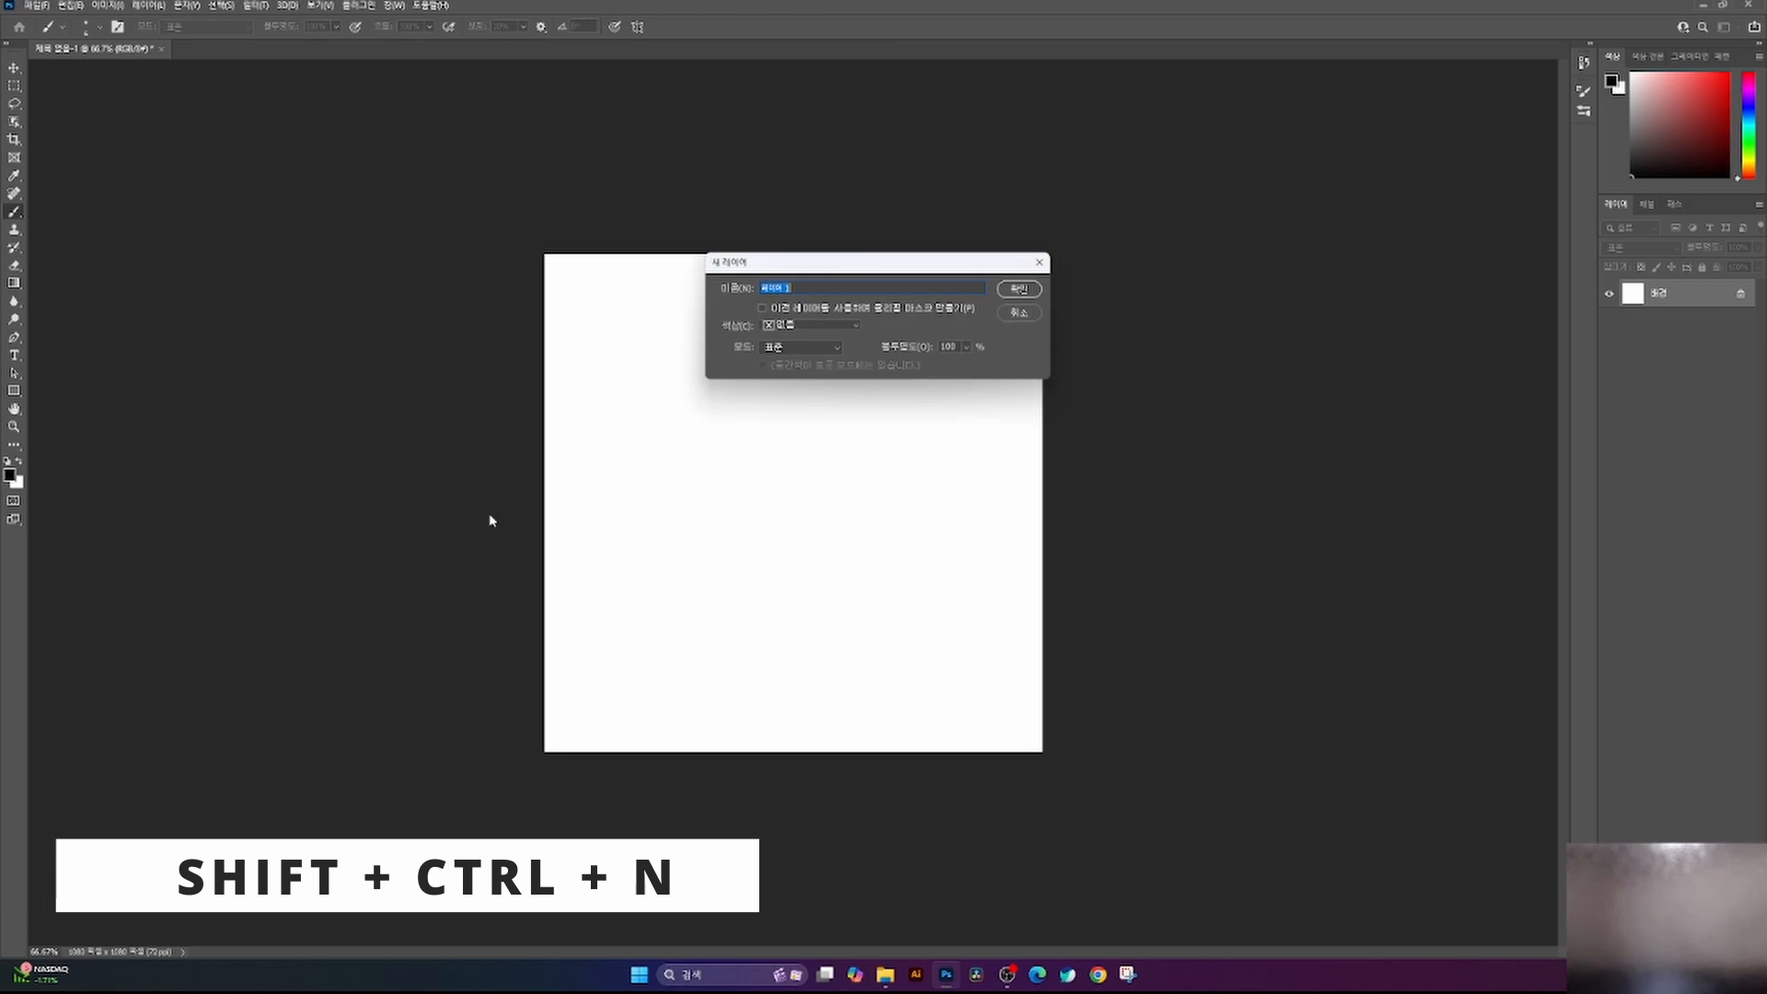
key("Return")
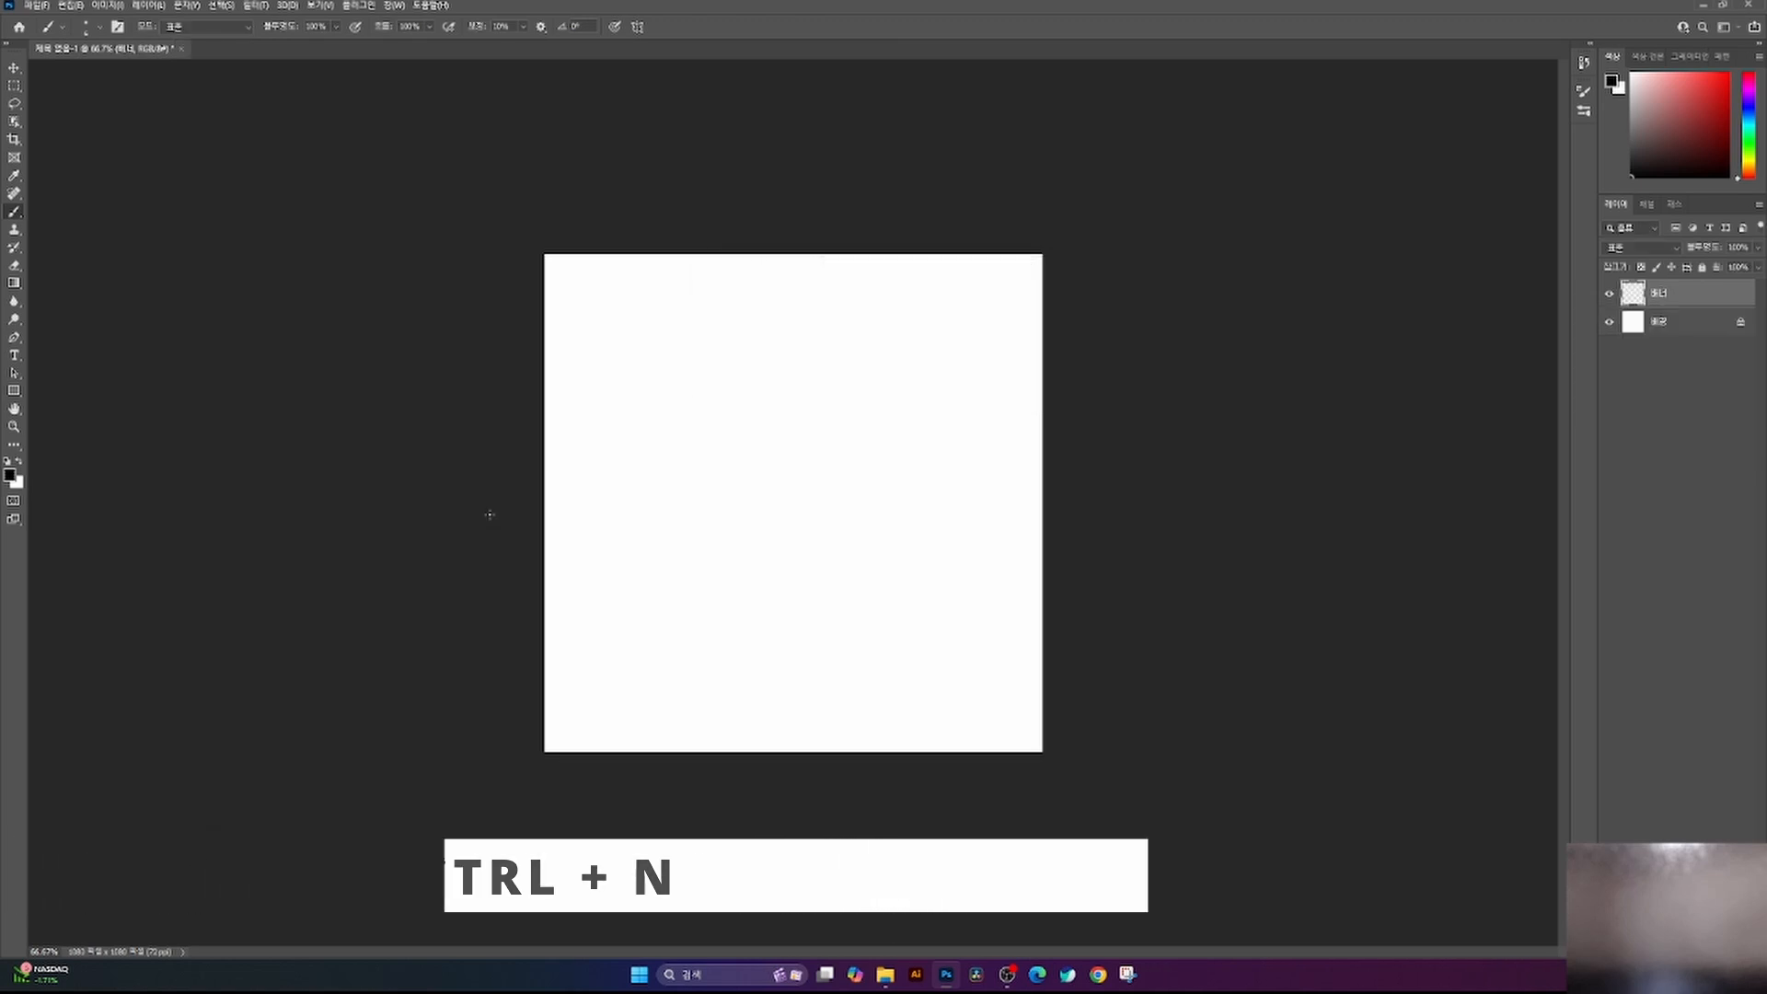
left_click(13, 86)
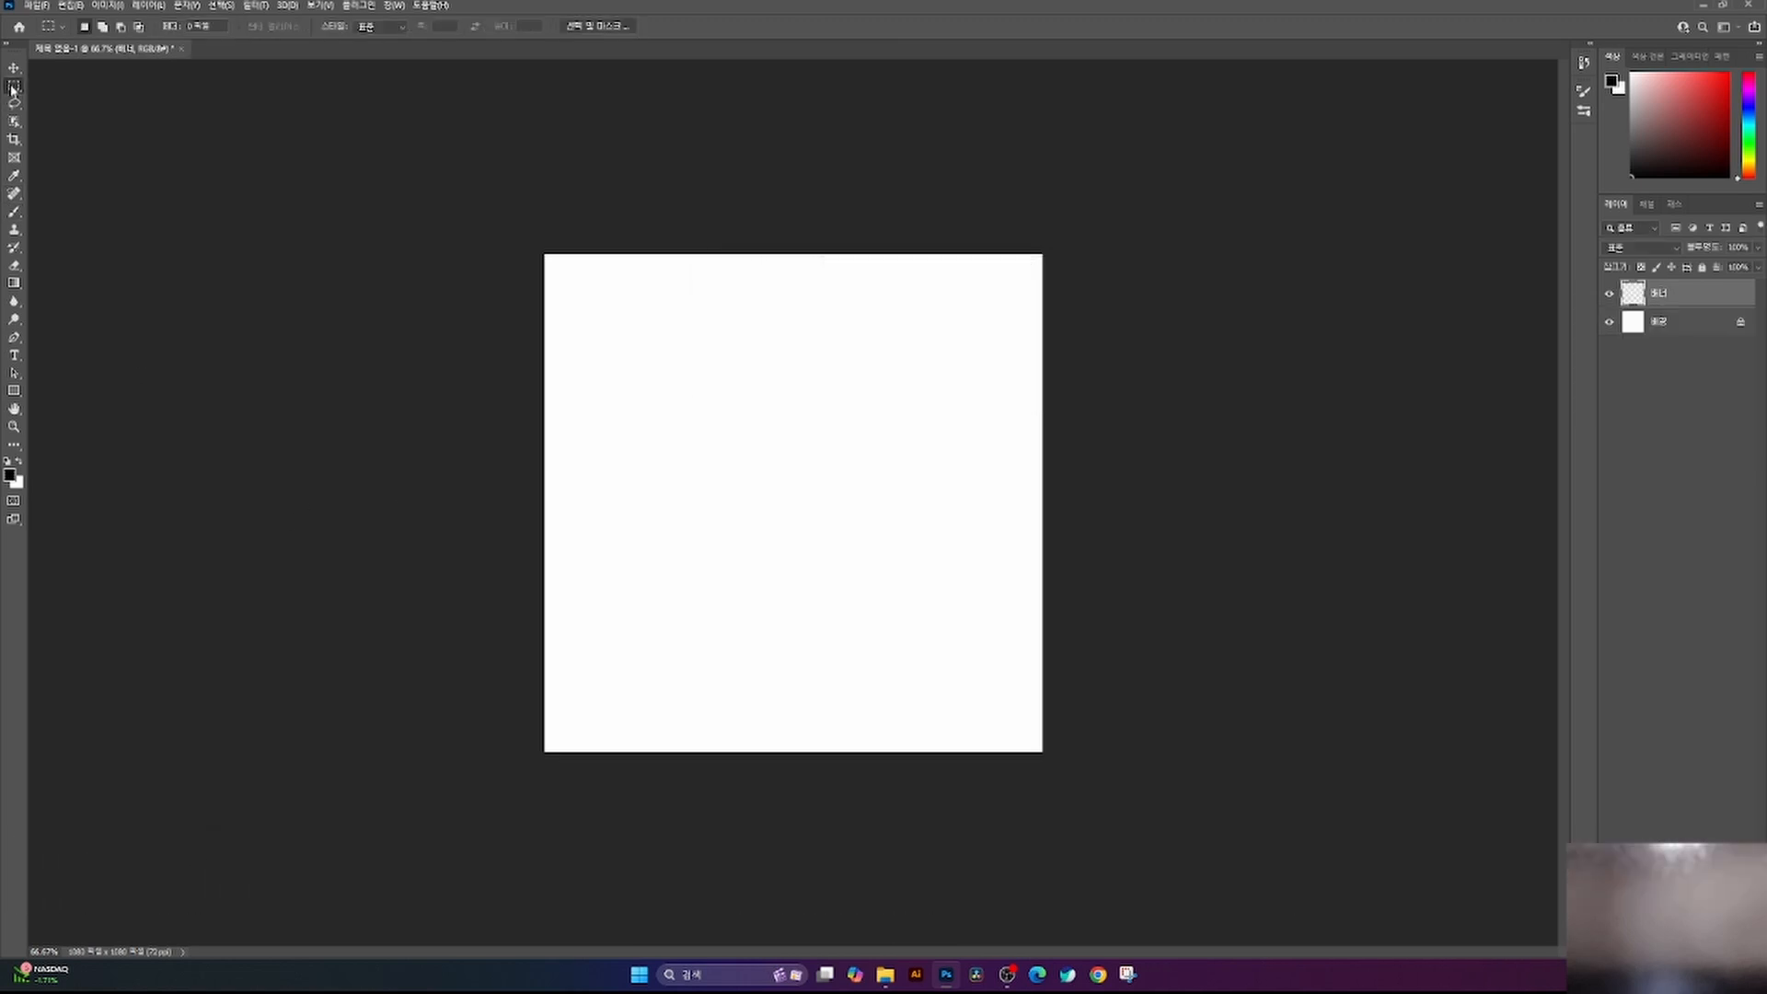
left_click_drag(429, 209, 1413, 409)
left_click_drag(1684, 148, 1594, 106)
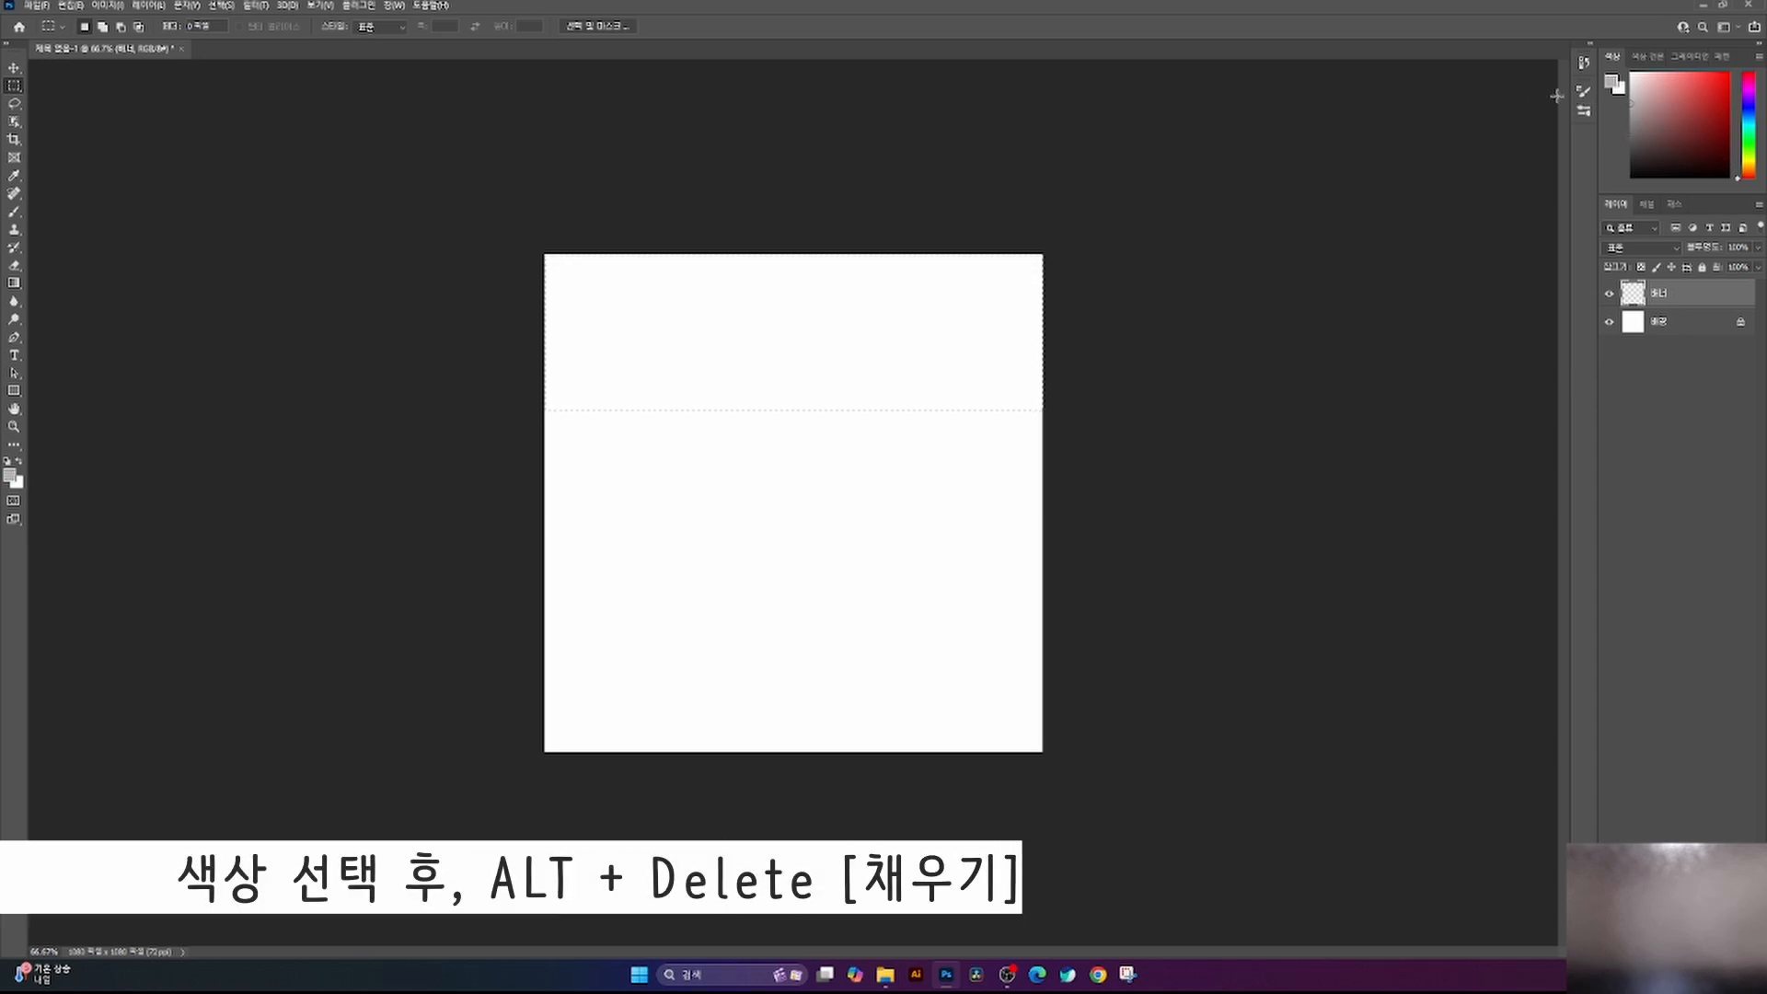
key("alt+Delete")
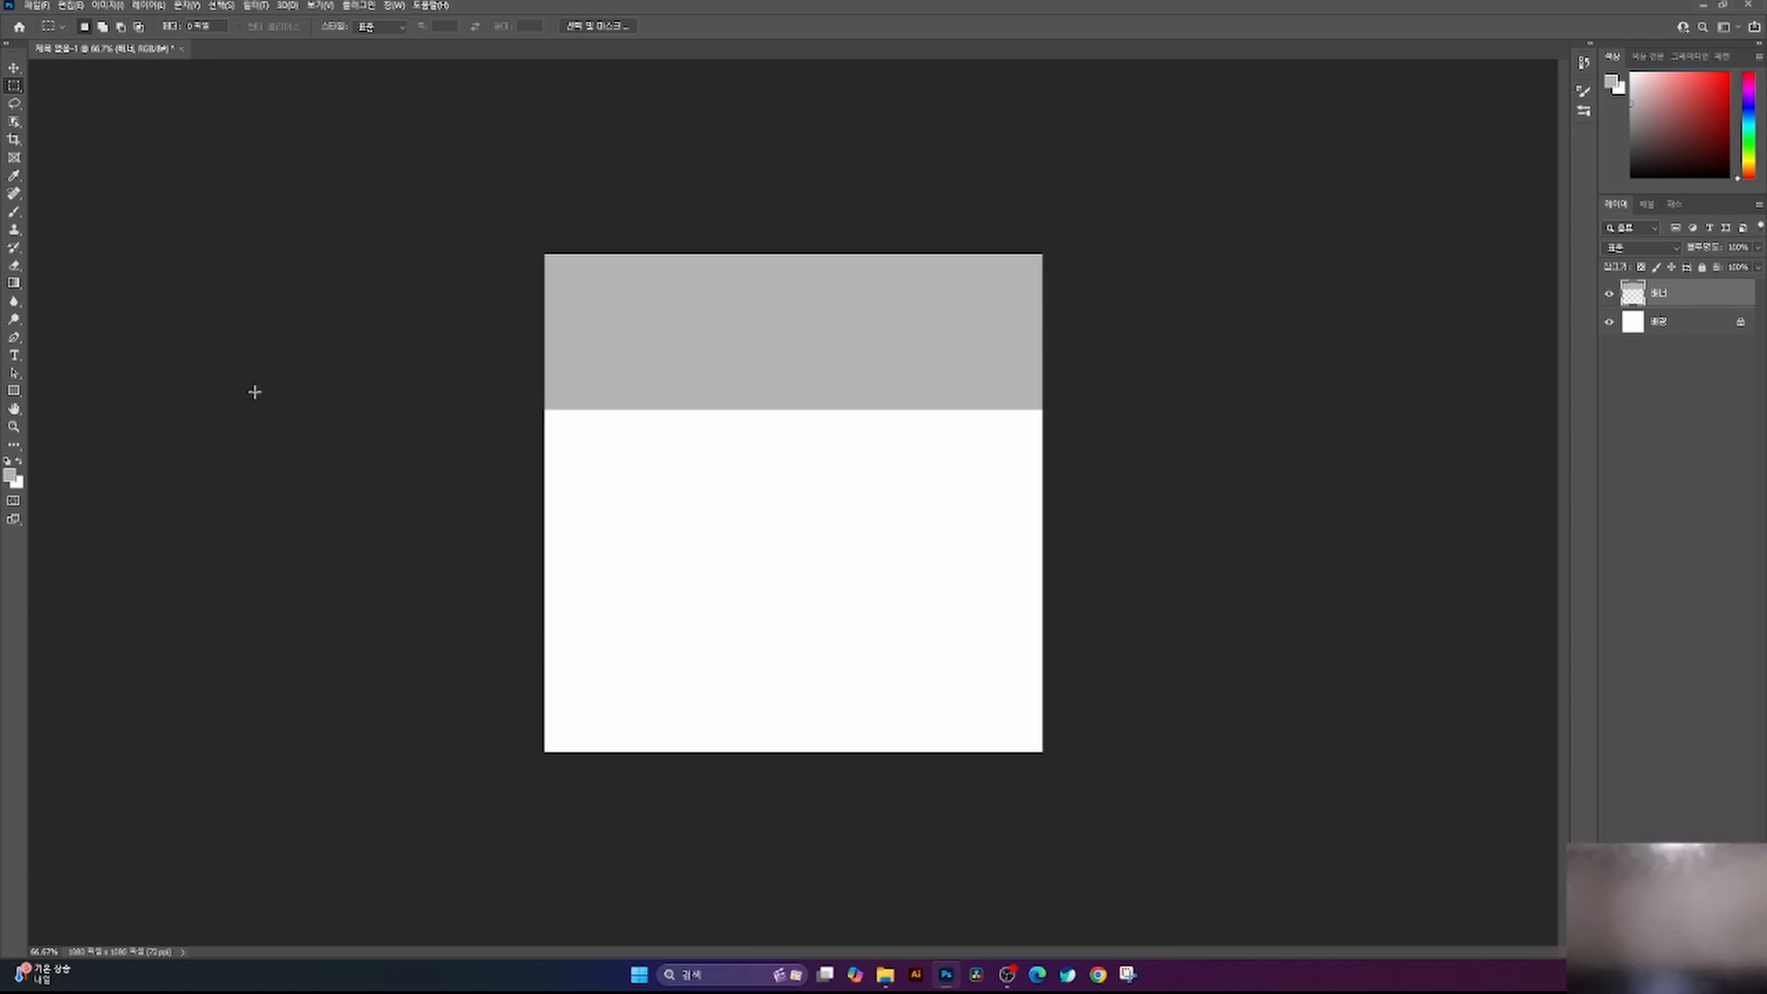
key("ctrl+d")
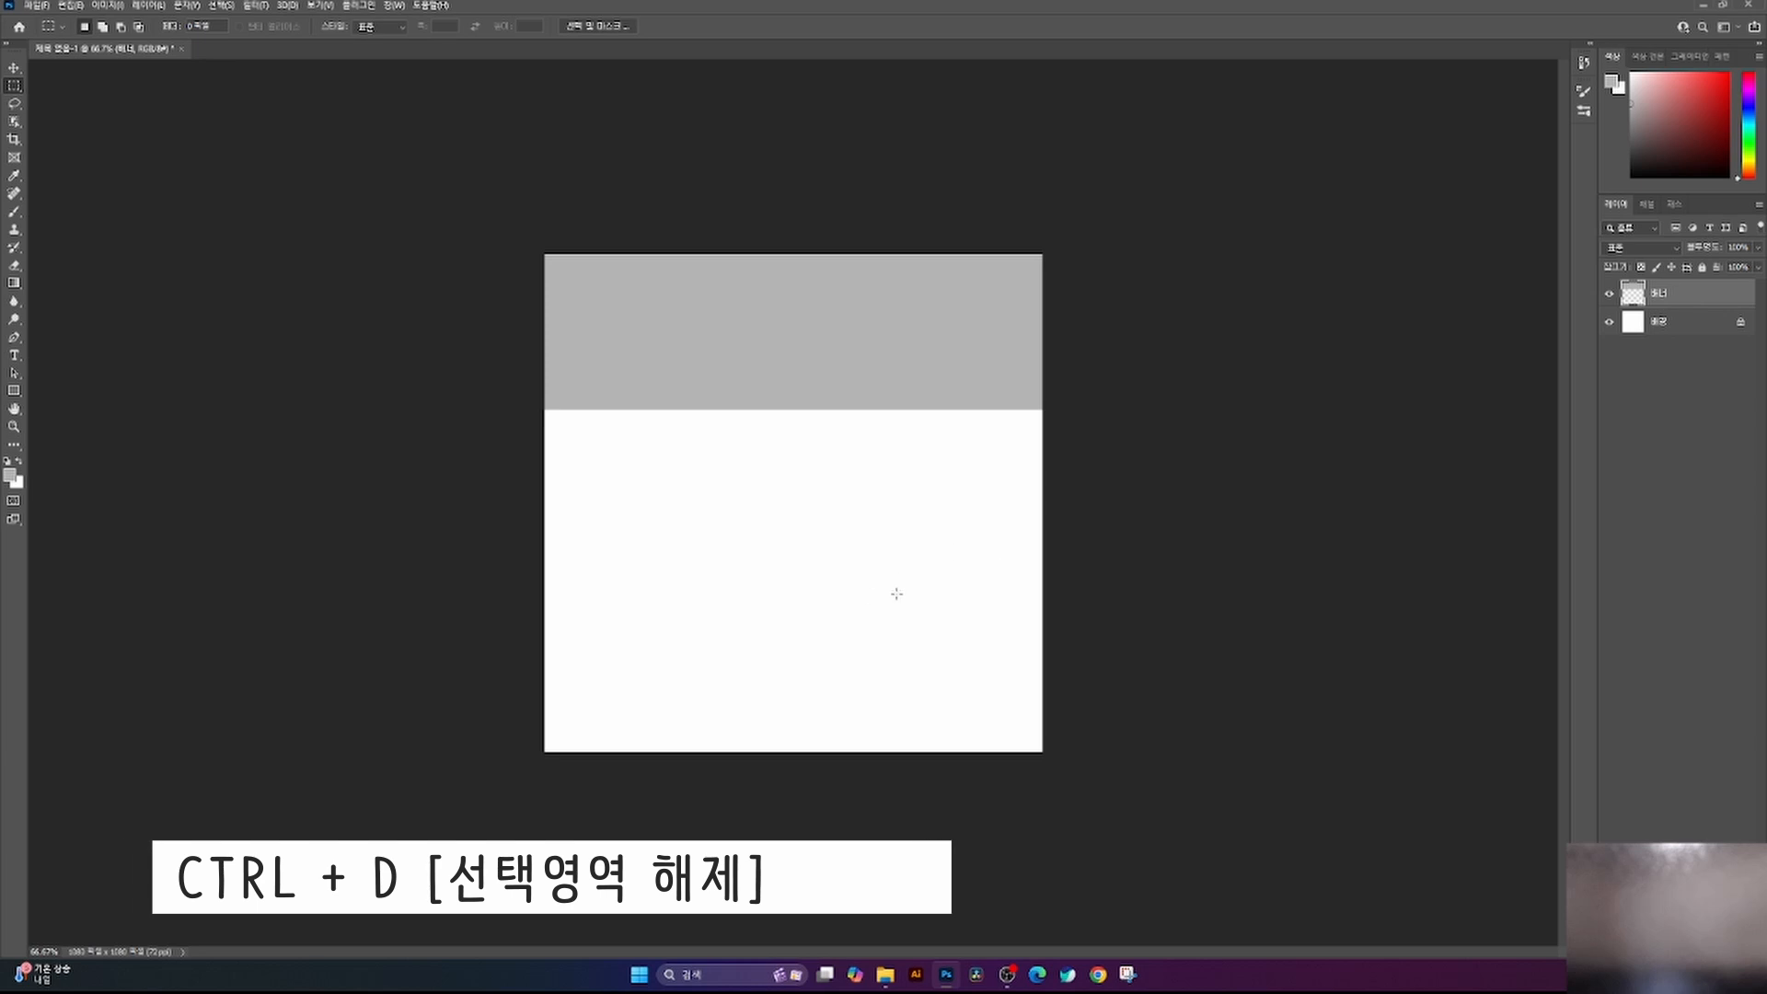
key("v")
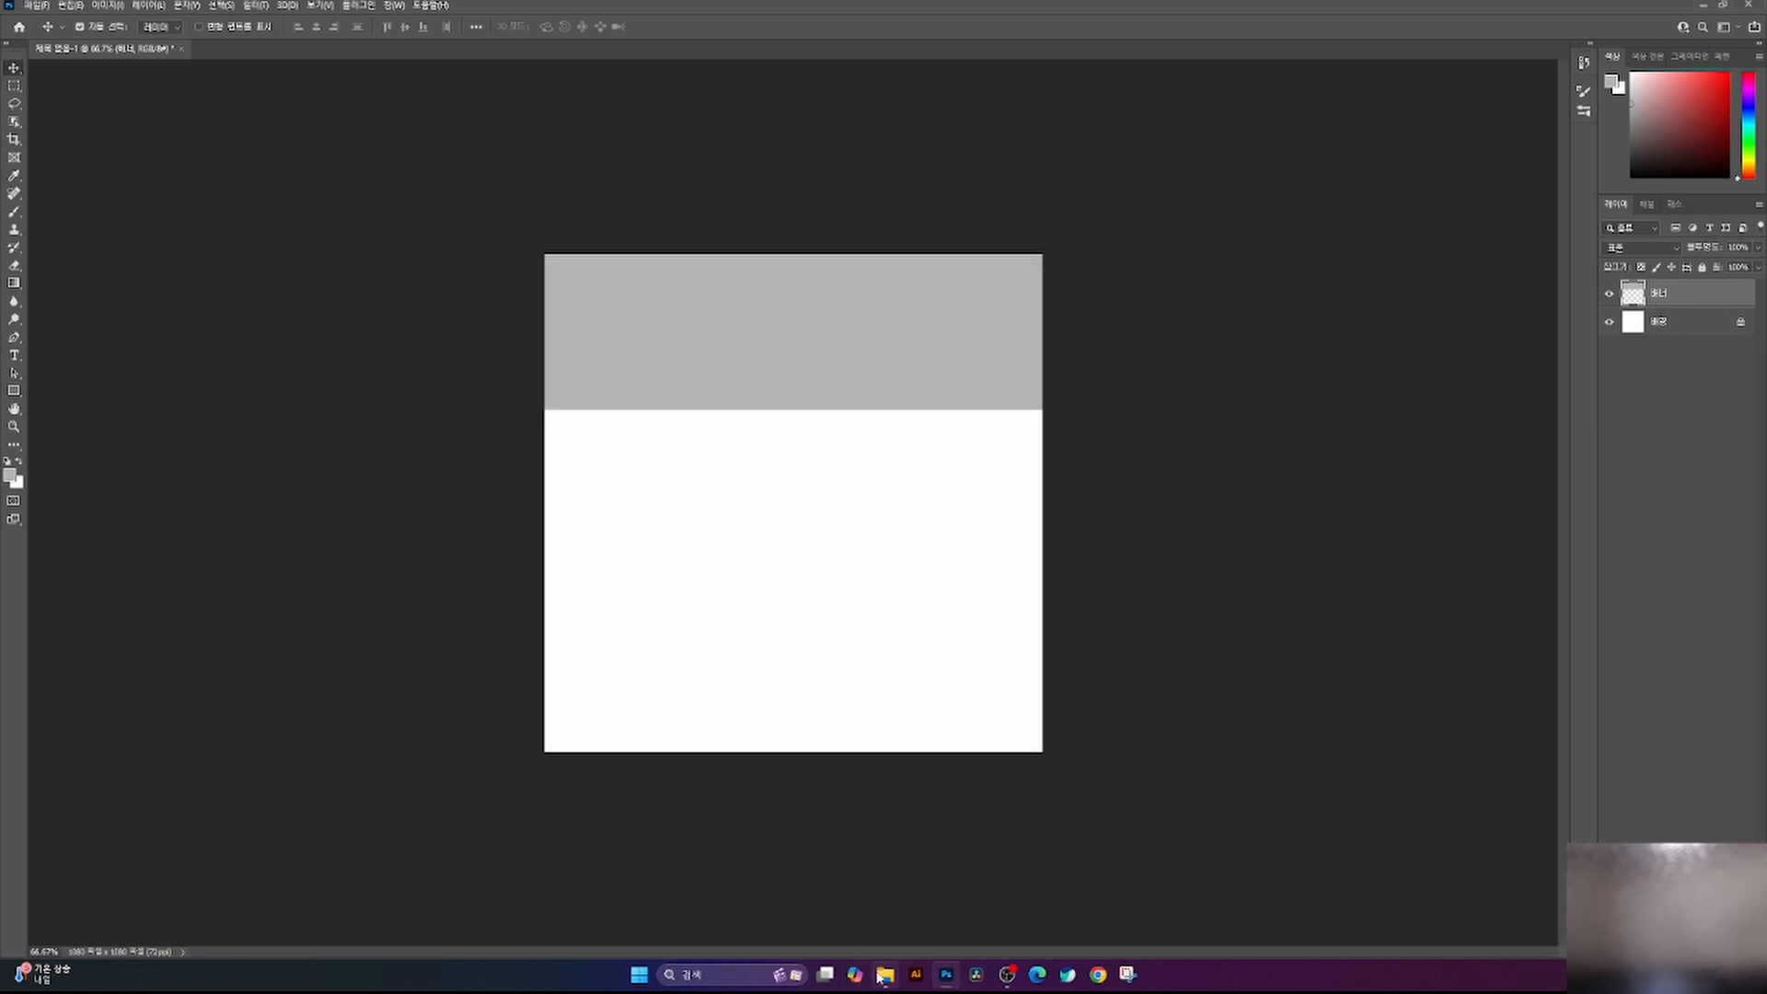
mouse_move(879, 977)
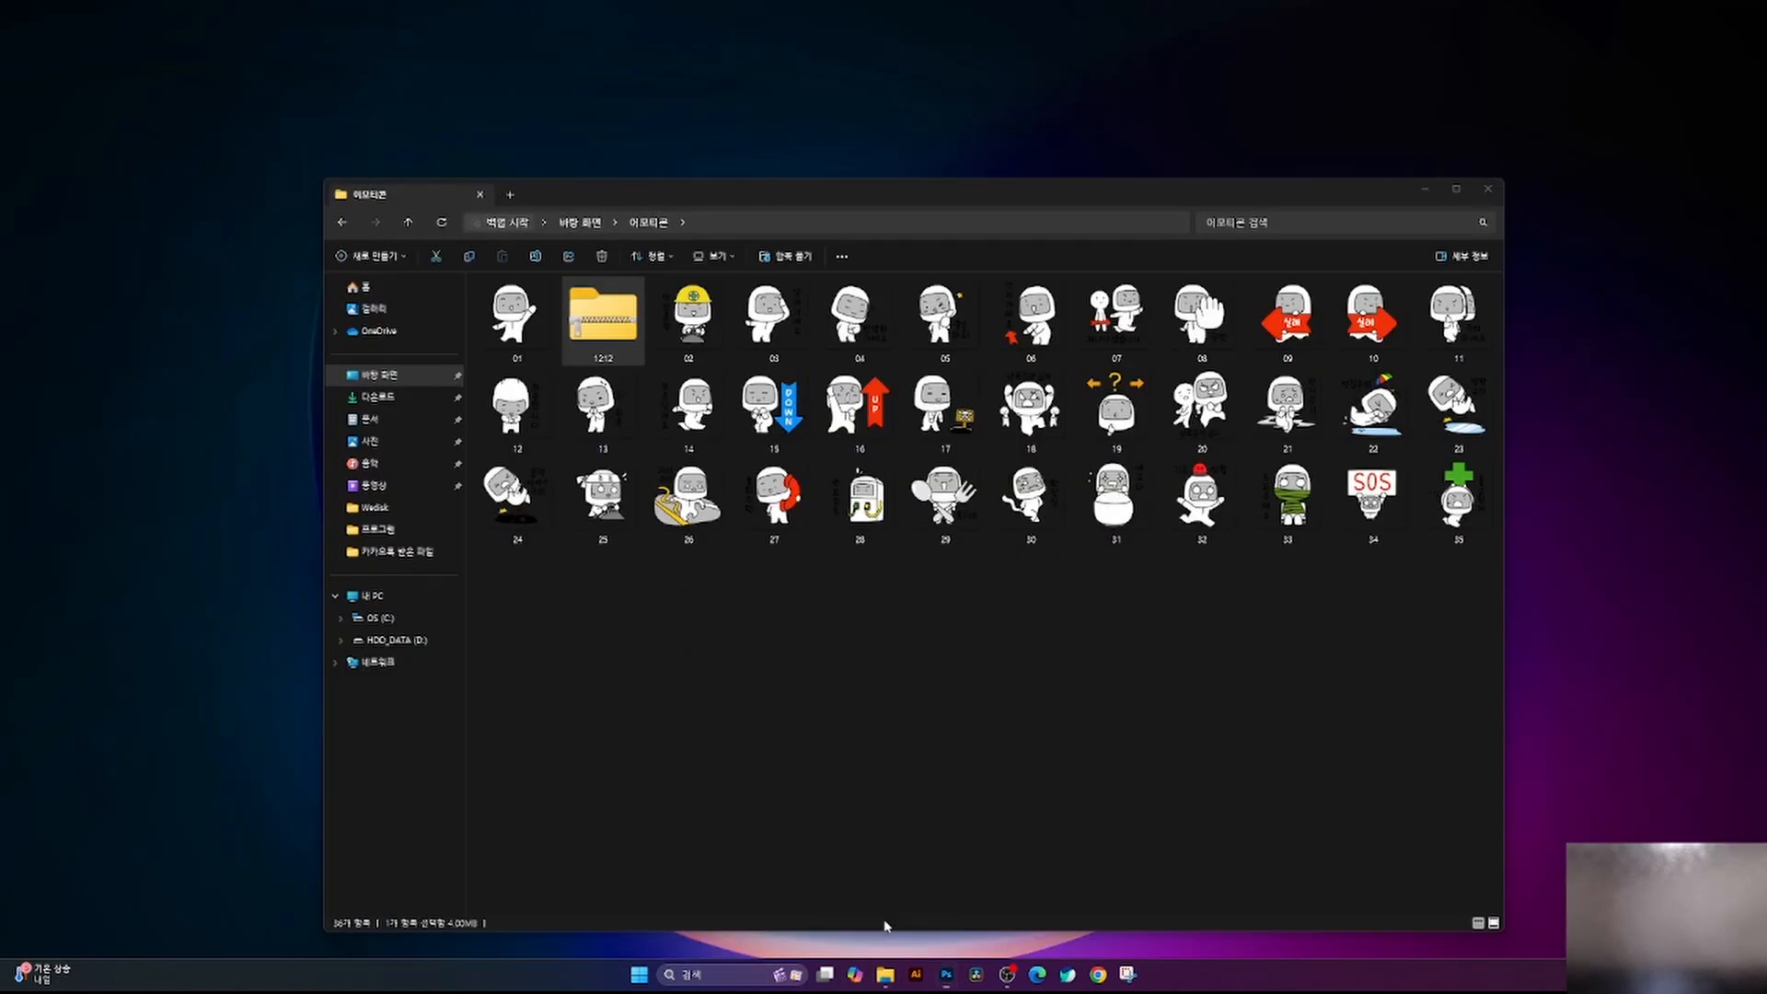
left_click(884, 925)
left_click_drag(788, 195, 1013, 150)
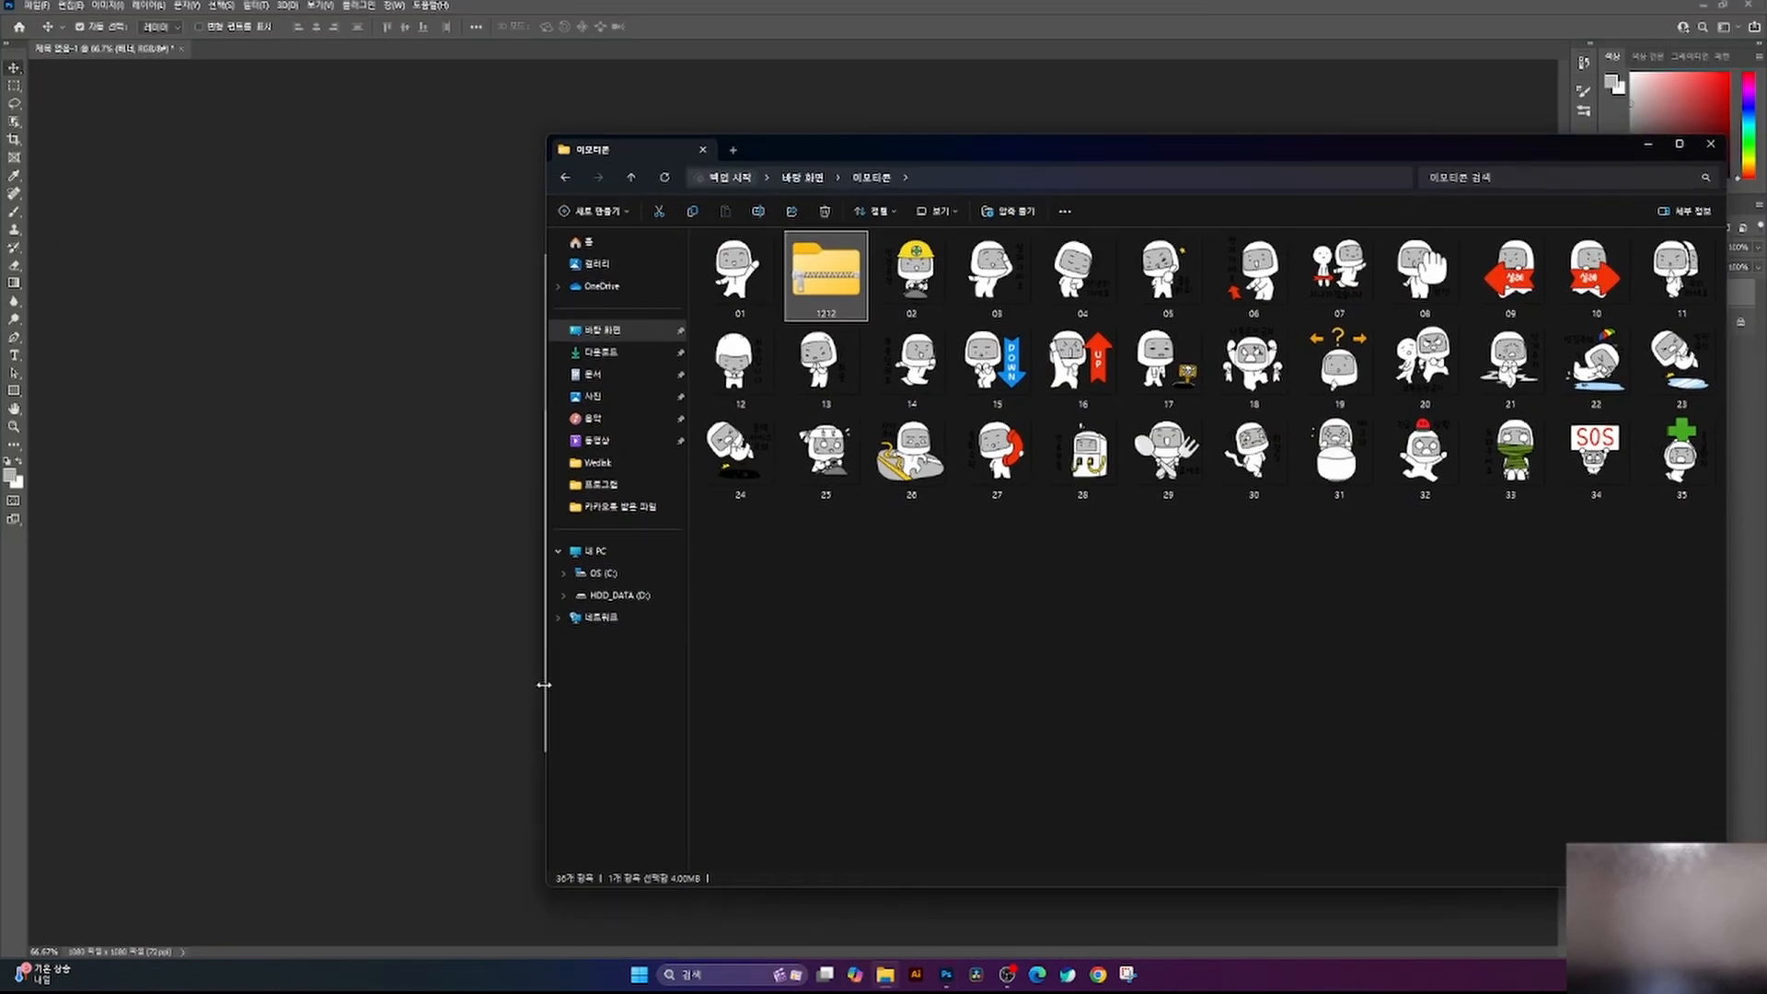
left_click_drag(553, 682, 1060, 682)
left_click_drag(1349, 149, 1165, 177)
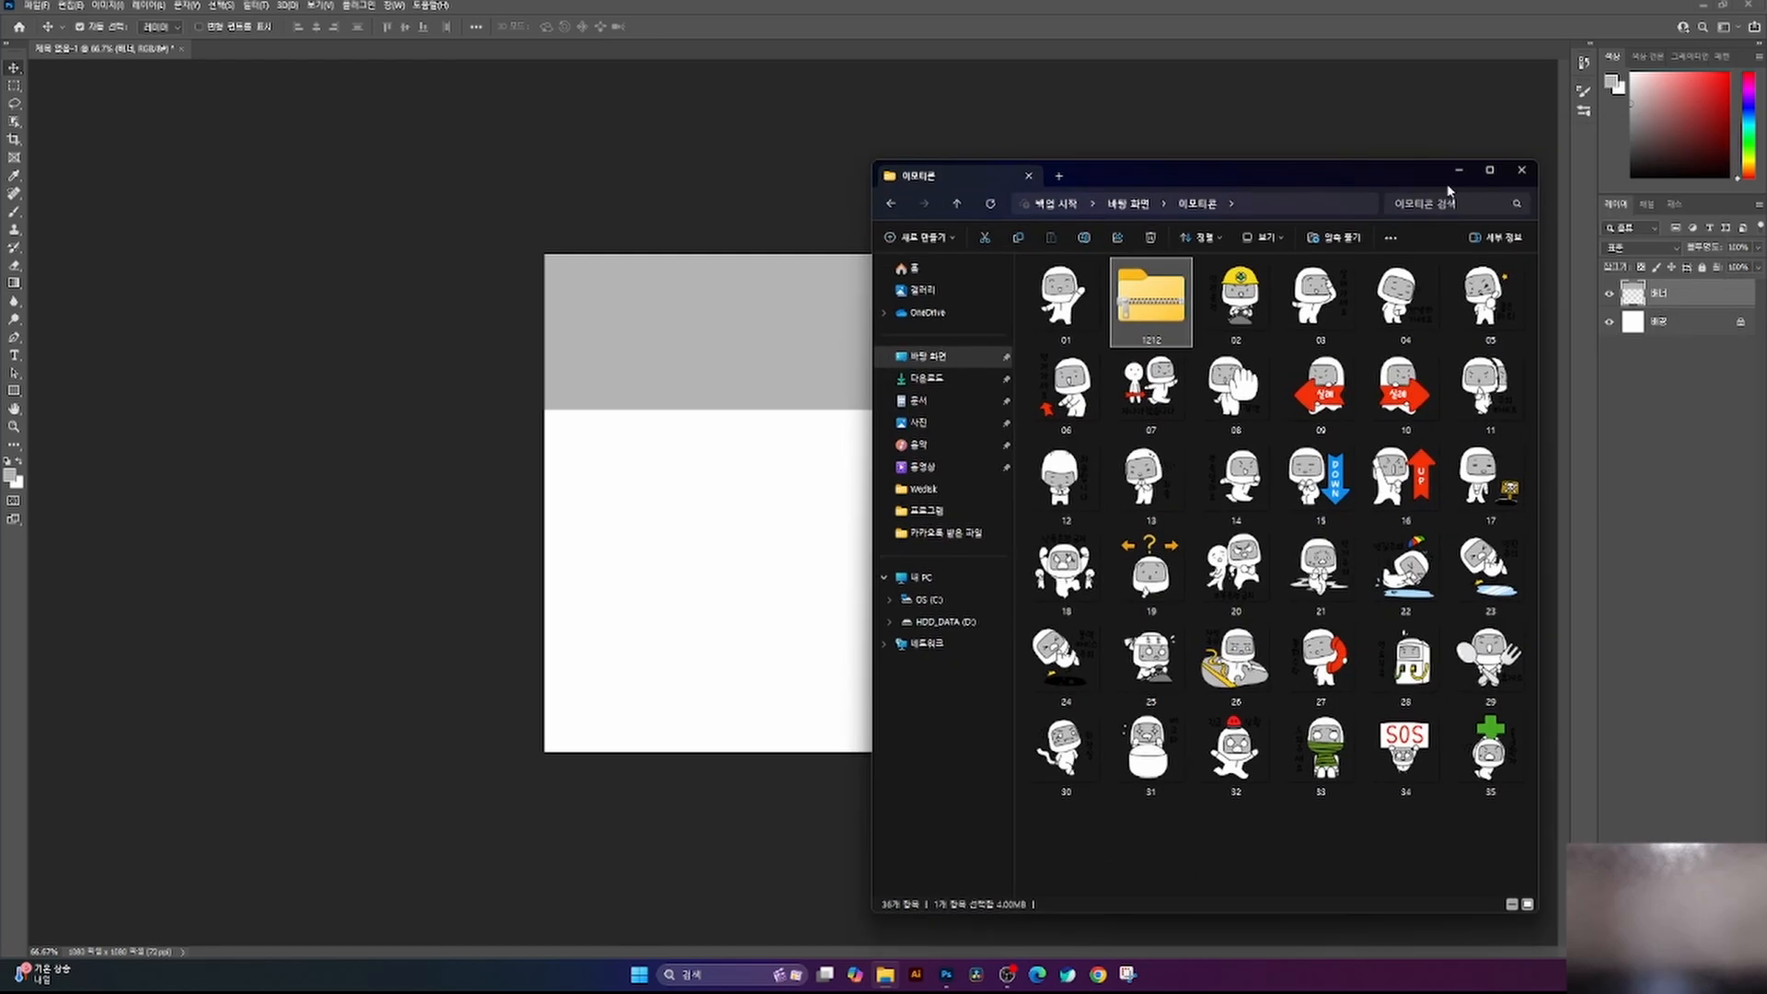
left_click(1523, 170)
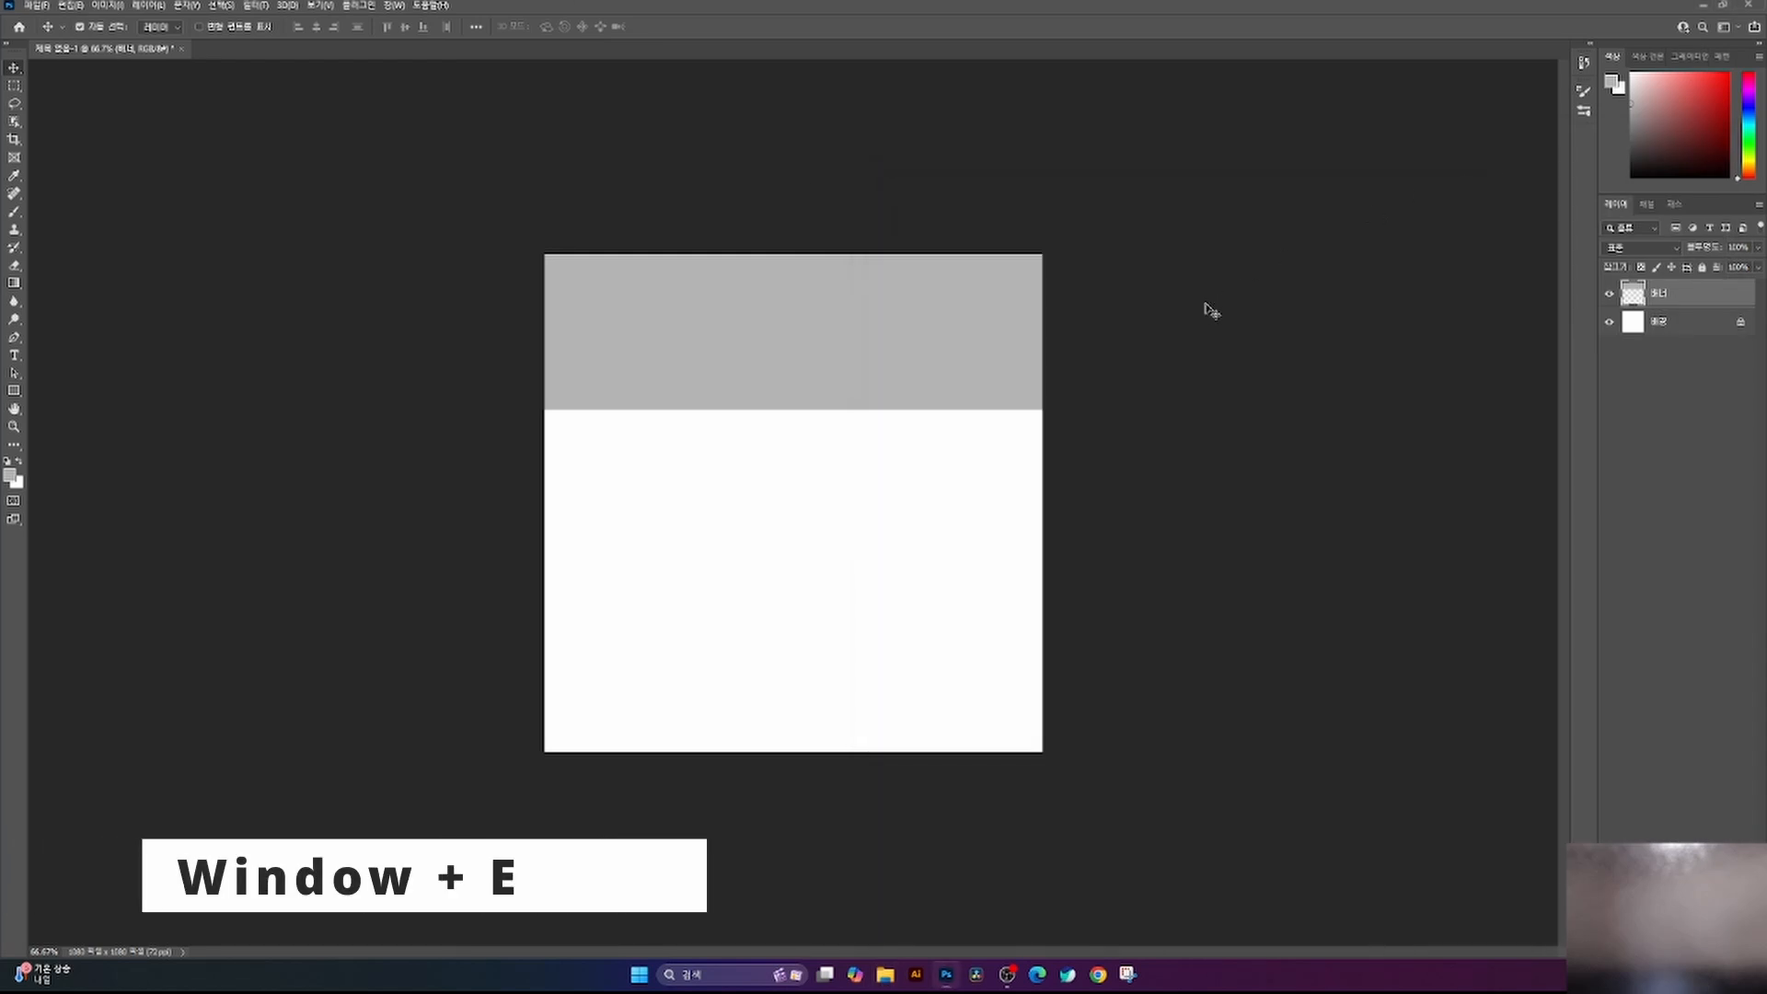
- Switch to File Explorer, open the 이모티콘 folder on the desktop, and place its window beside the canvas
key("super+e")
left_click(382, 375)
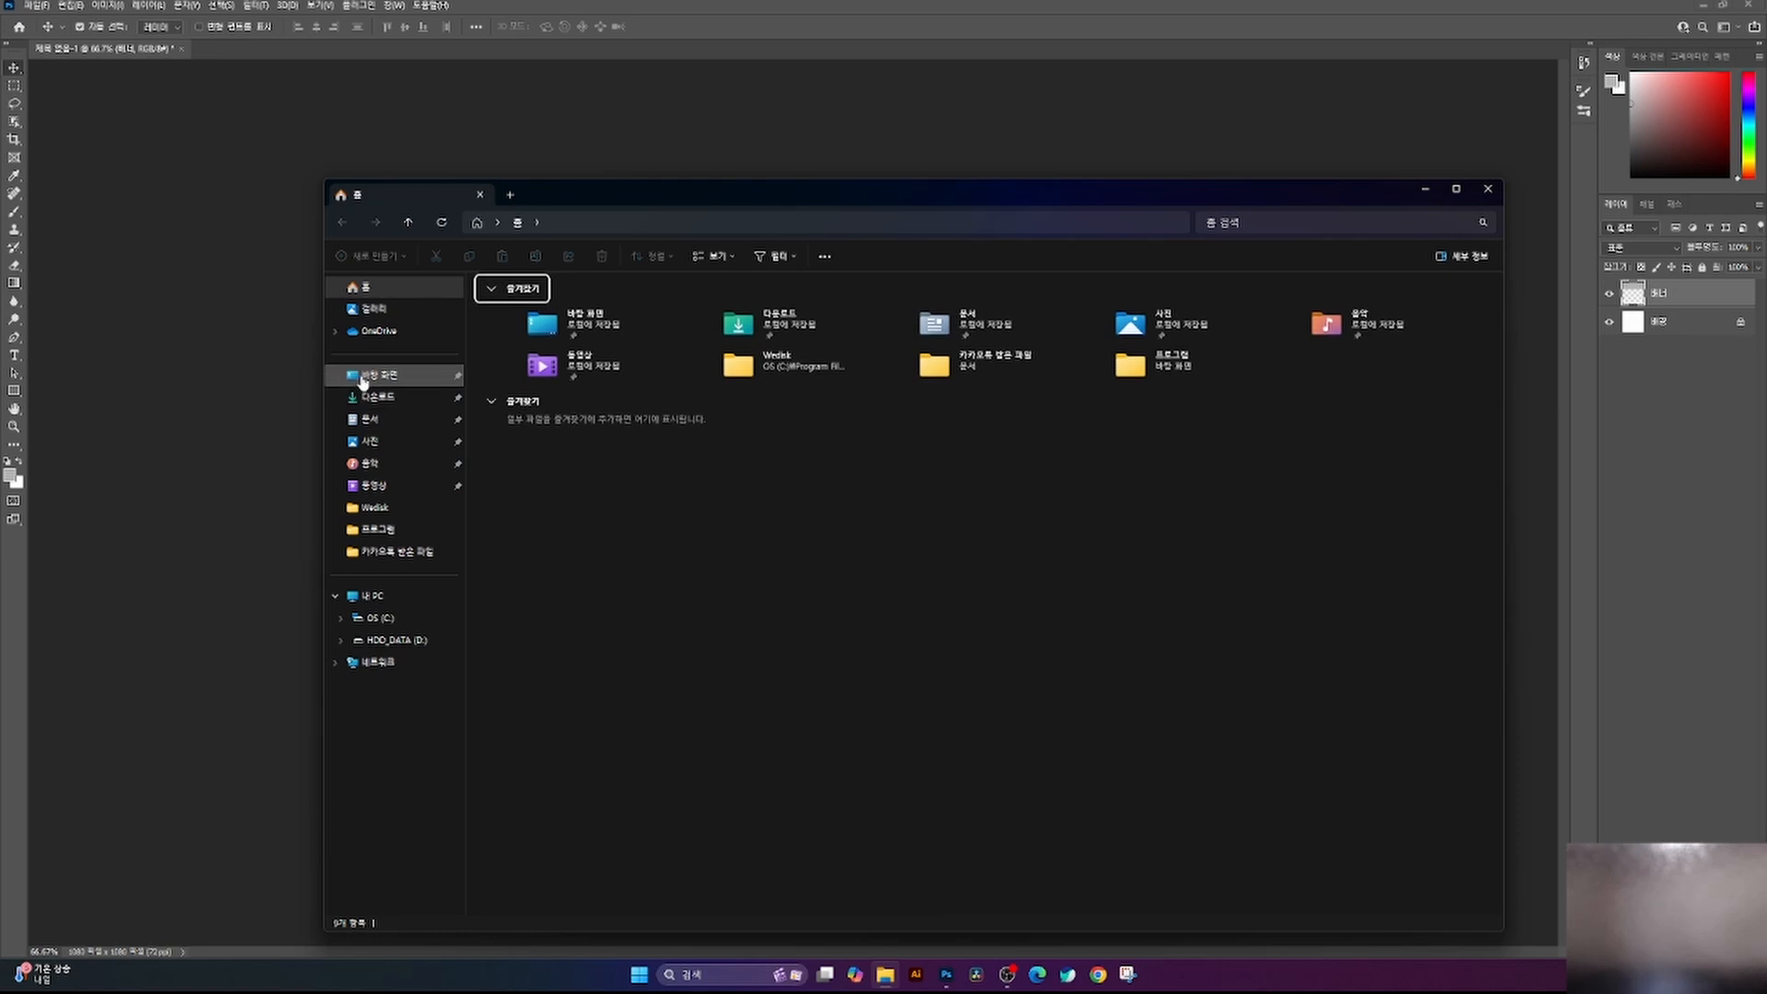
double_click(658, 313)
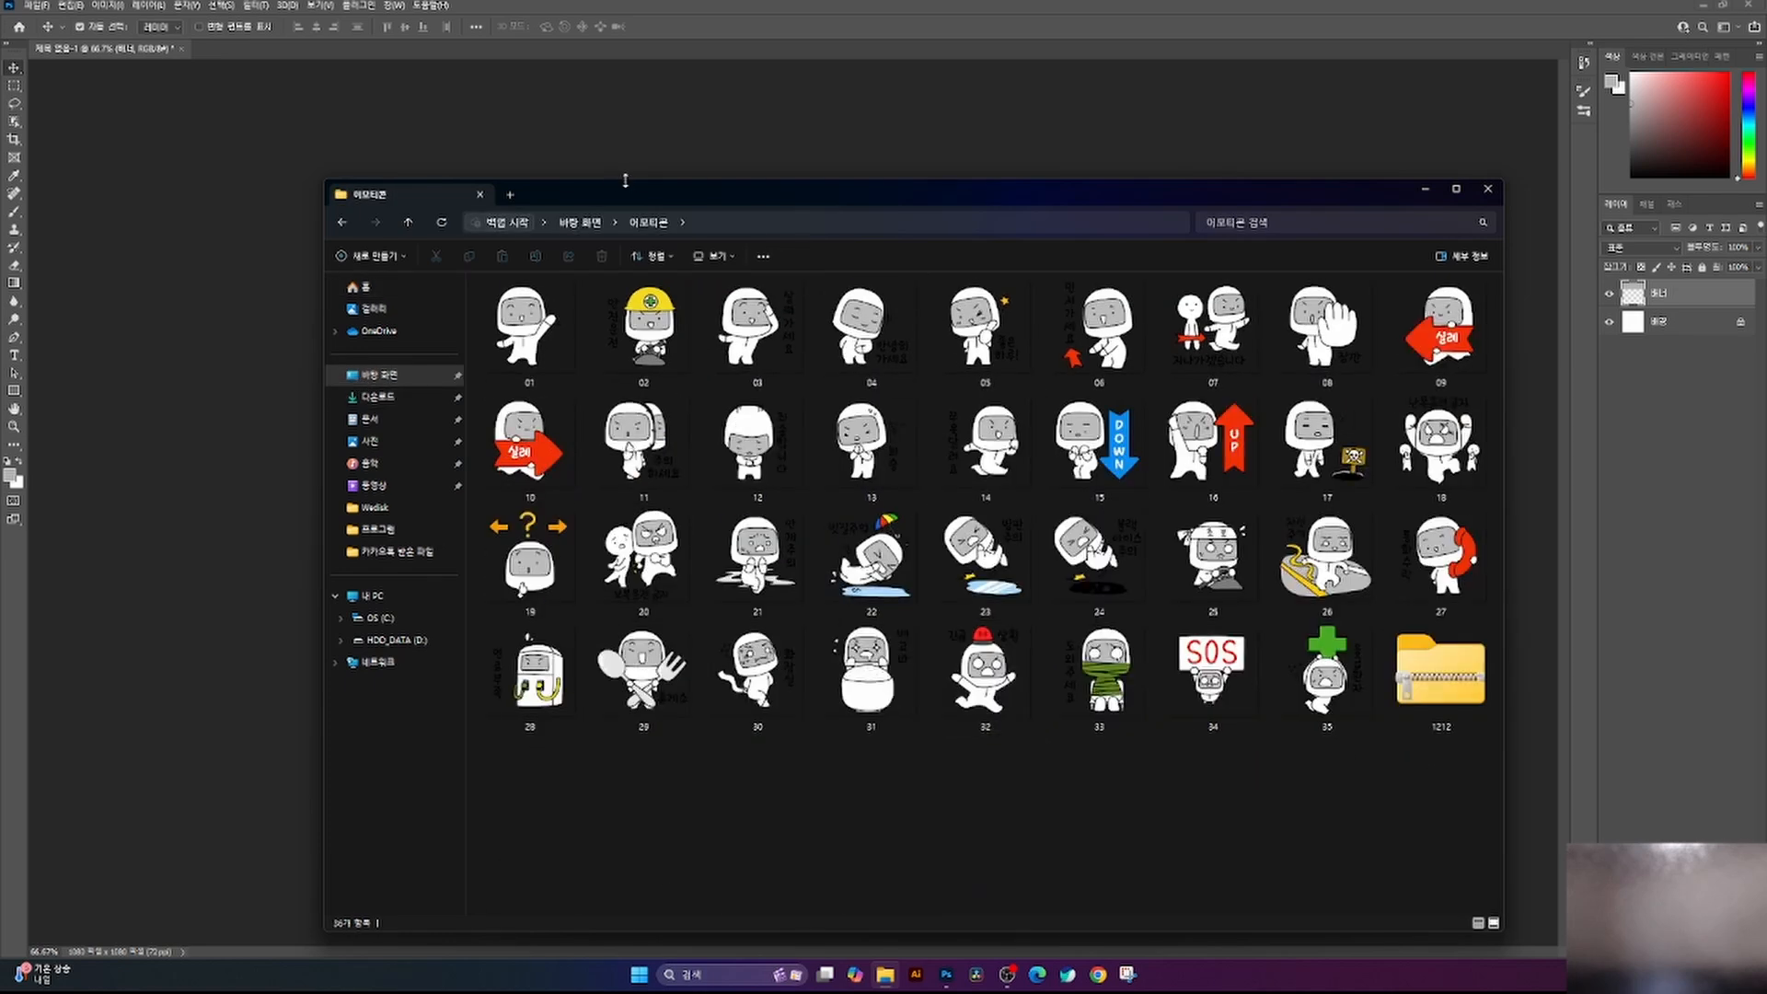
left_click_drag(637, 195, 926, 176)
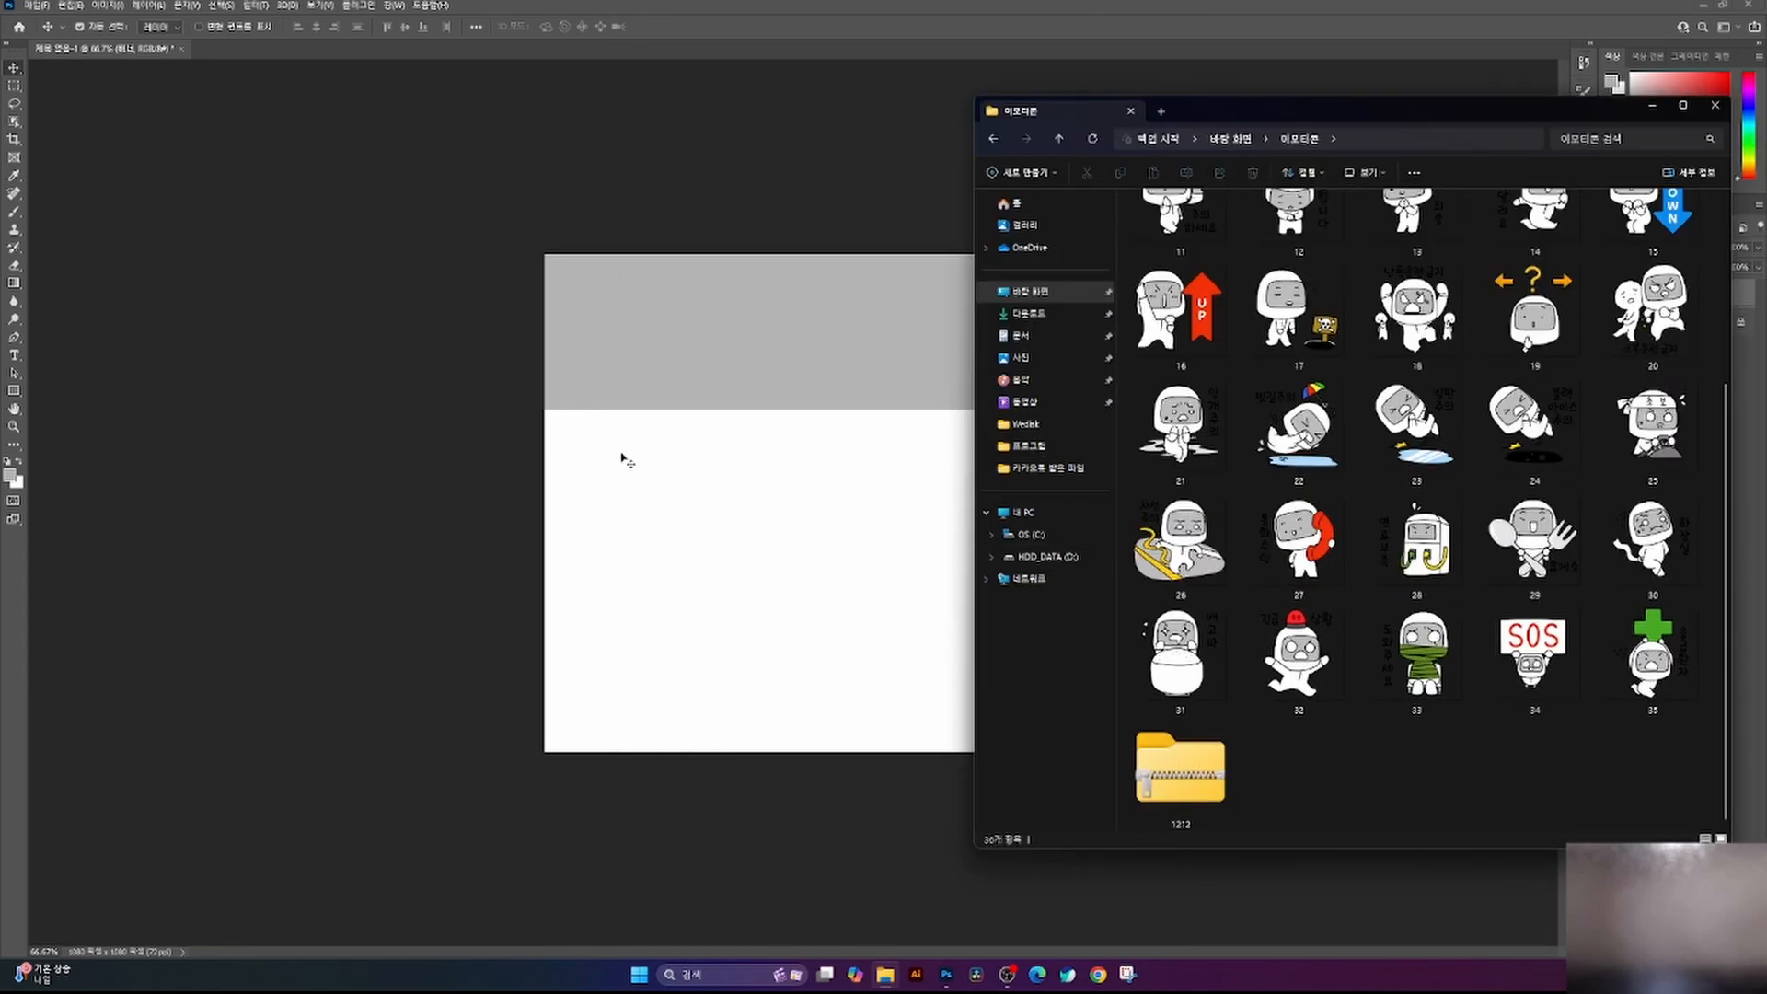
mouse_move(1240, 112)
left_mouse_down()
mouse_move(1325, 106)
mouse_move(1177, 110)
mouse_move(1205, 113)
left_mouse_up()
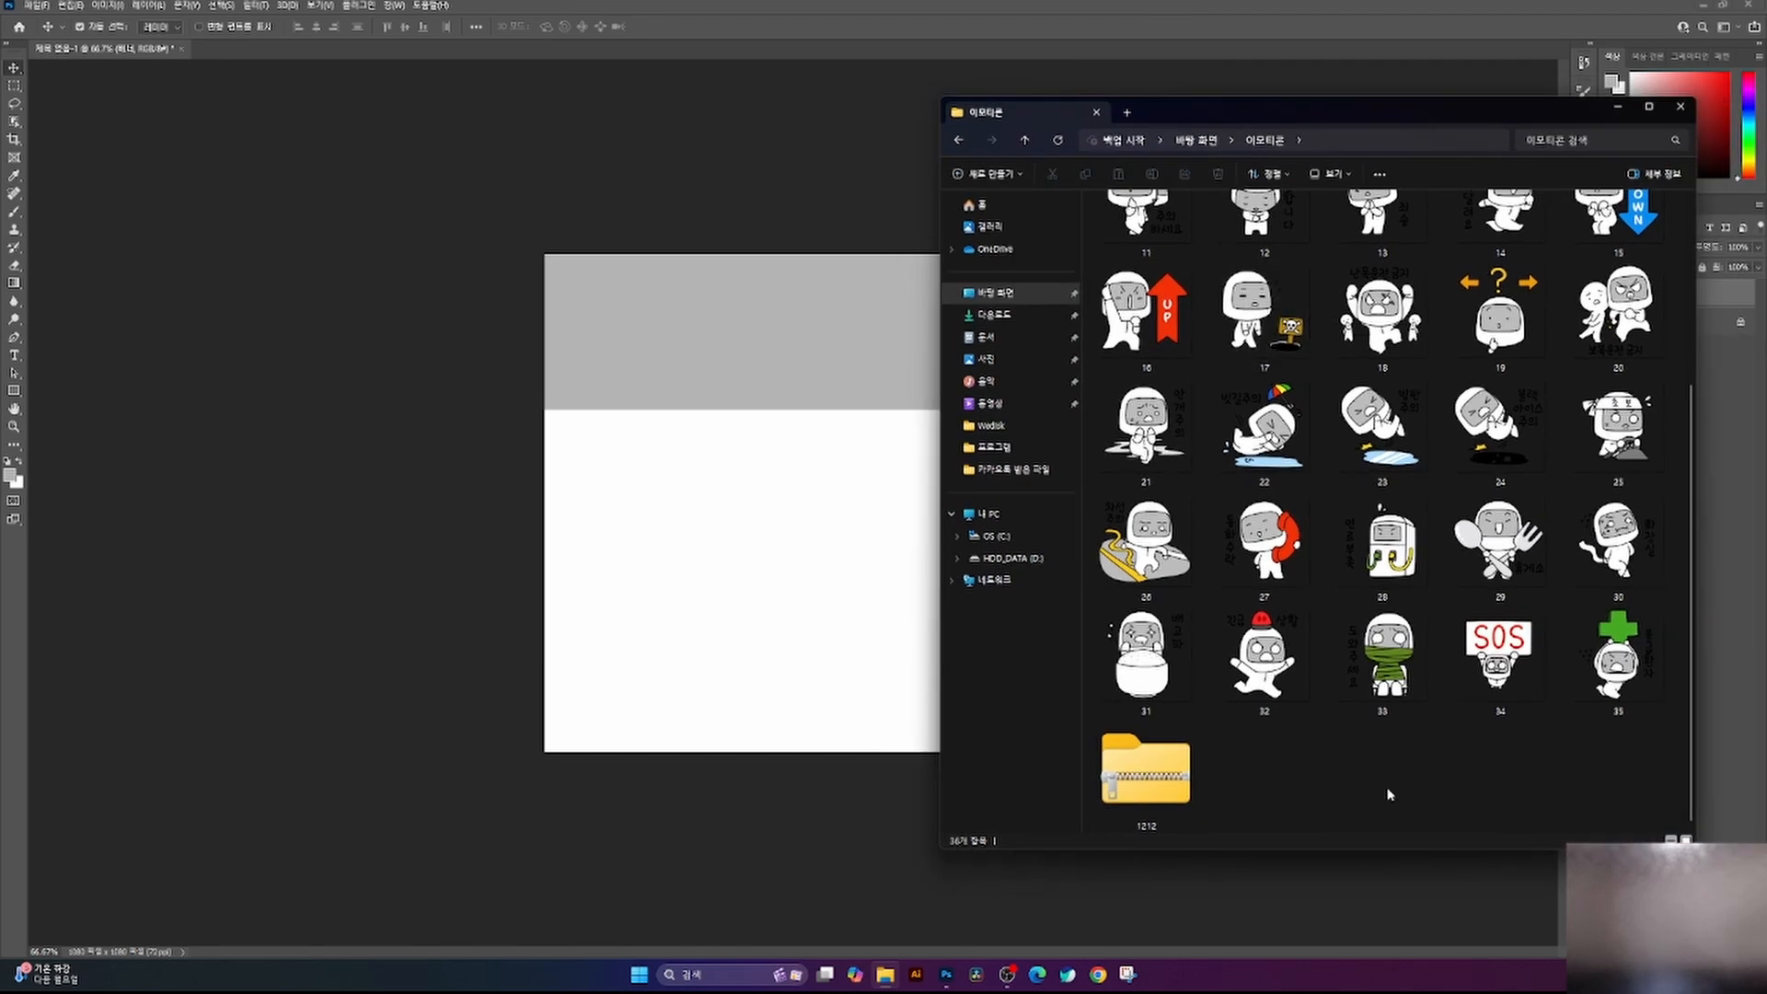
- Select the six emoticon image files 01, 11, 16, 25, 29 and 32 together in the 이모티콘 folder
scroll(1409, 741, "up", 3)
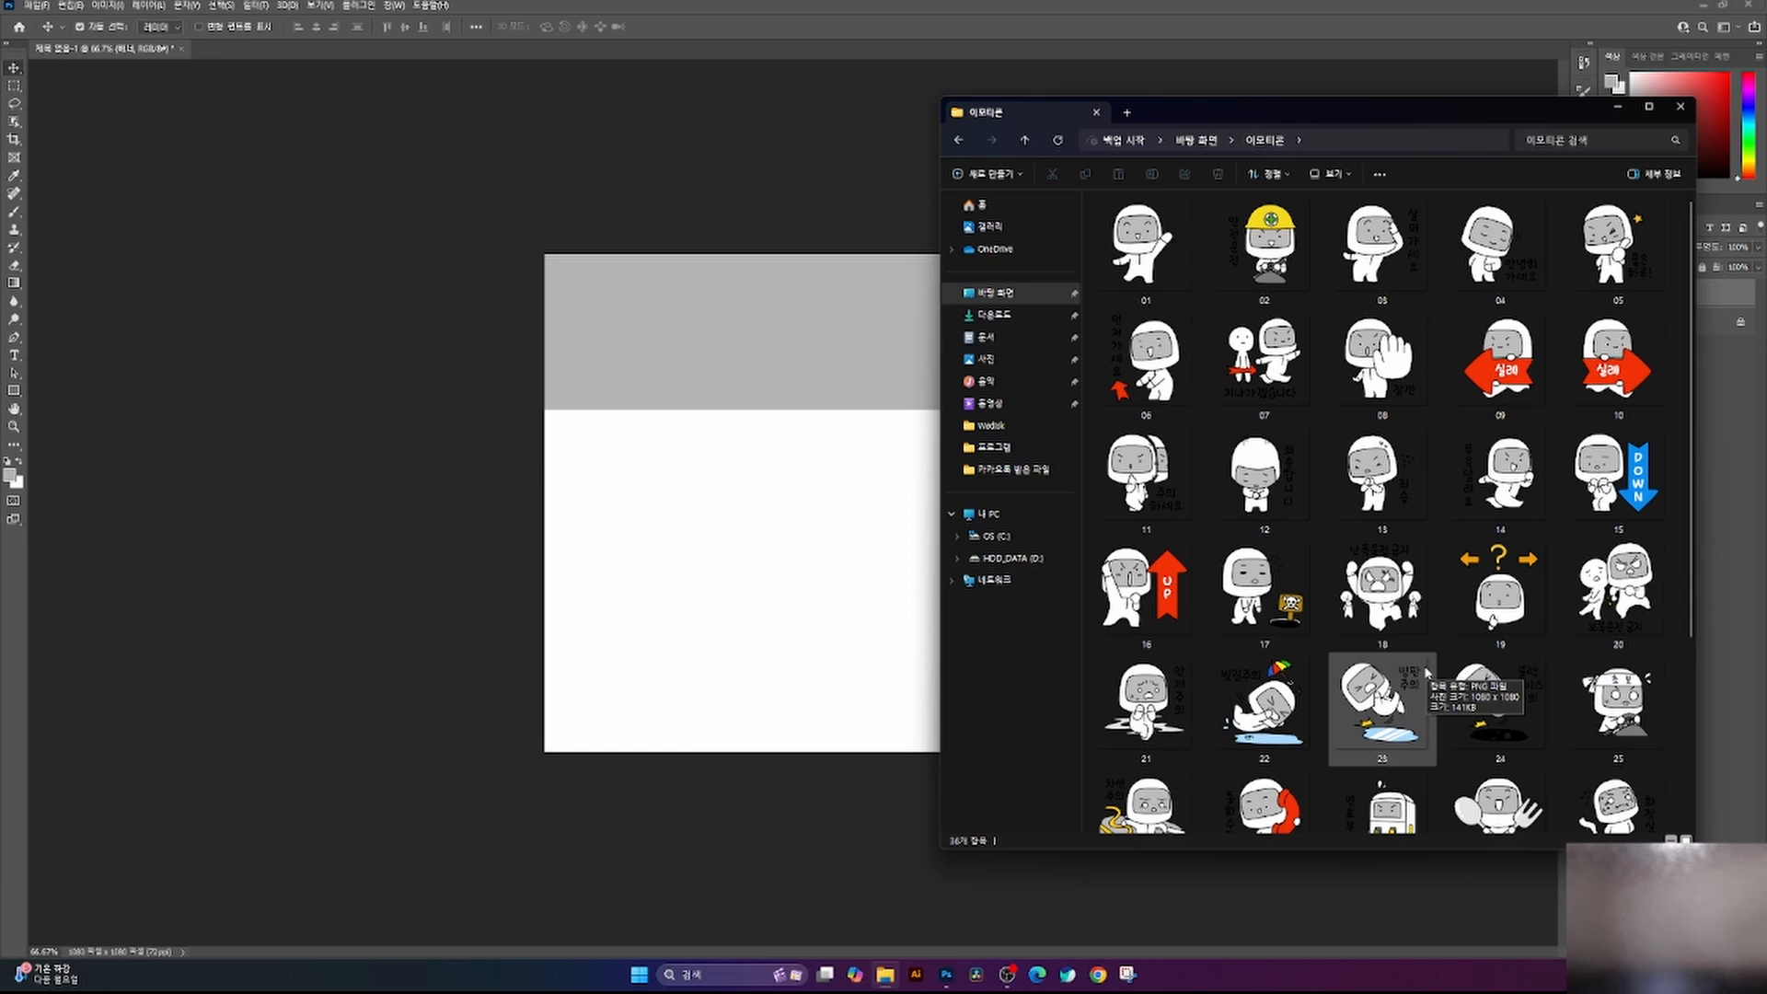
left_click(1146, 246)
left_click(1146, 474, "ctrl")
left_click(1146, 589, "ctrl")
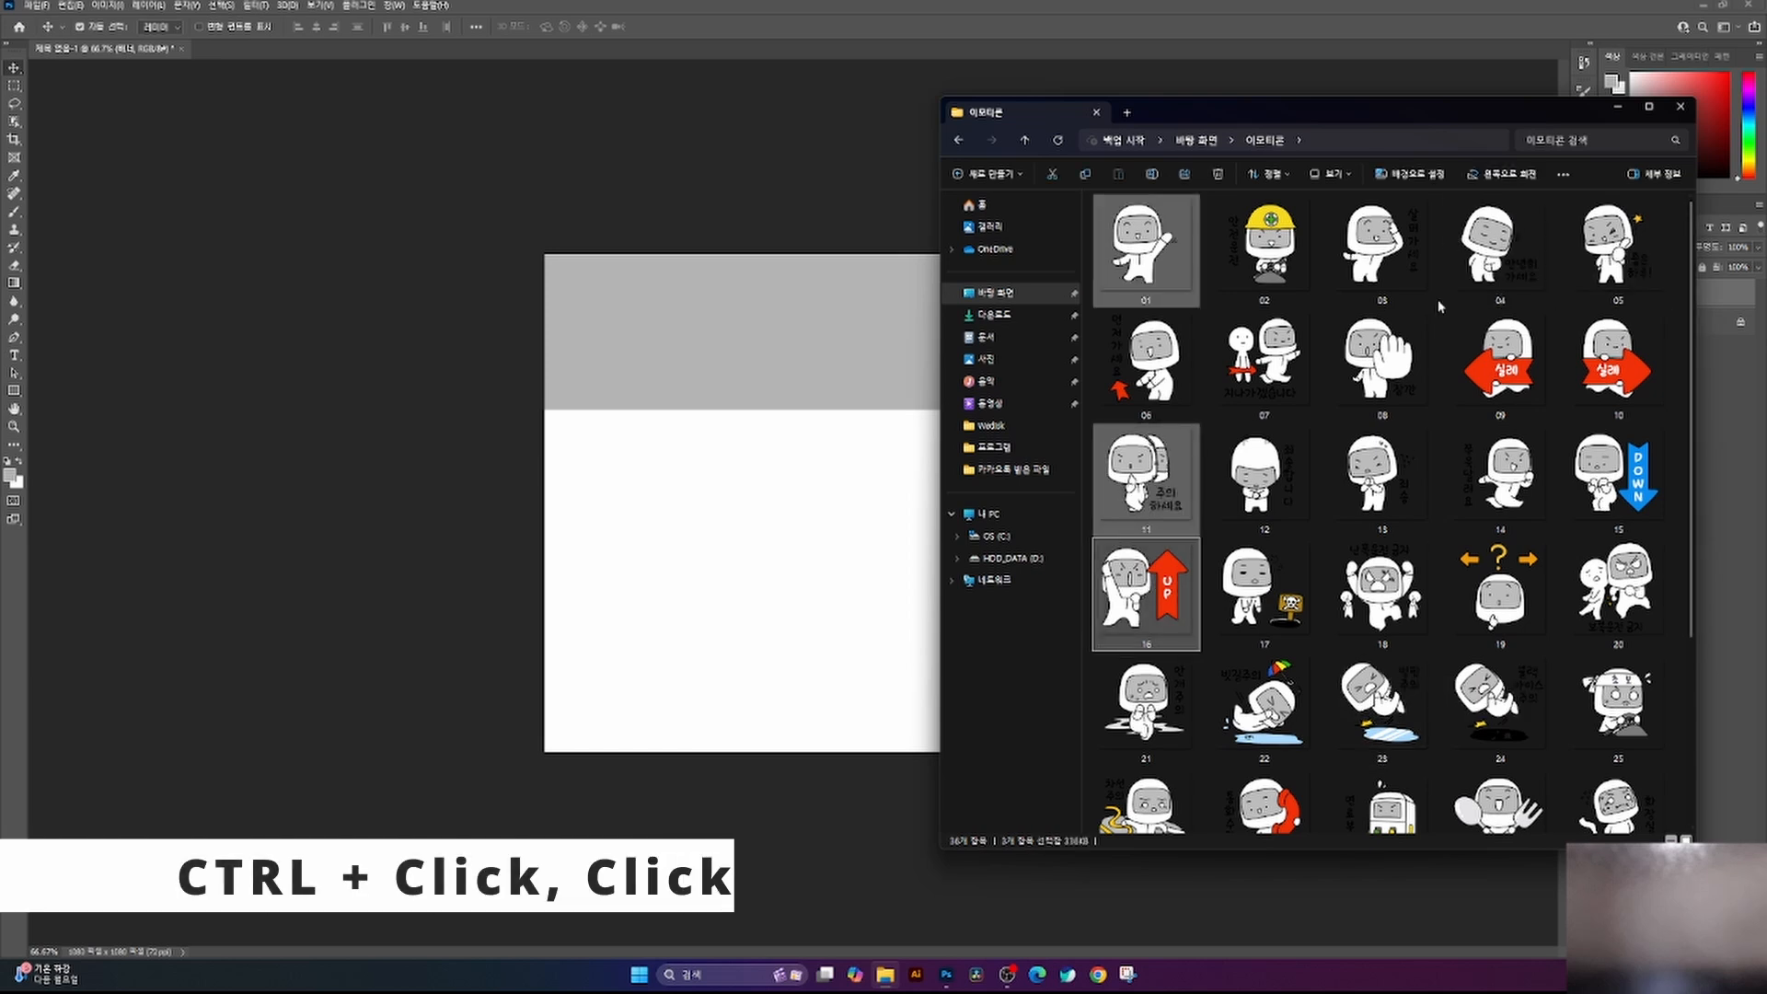
scroll(1500, 593, "down", 3)
left_click(1264, 660, "ctrl")
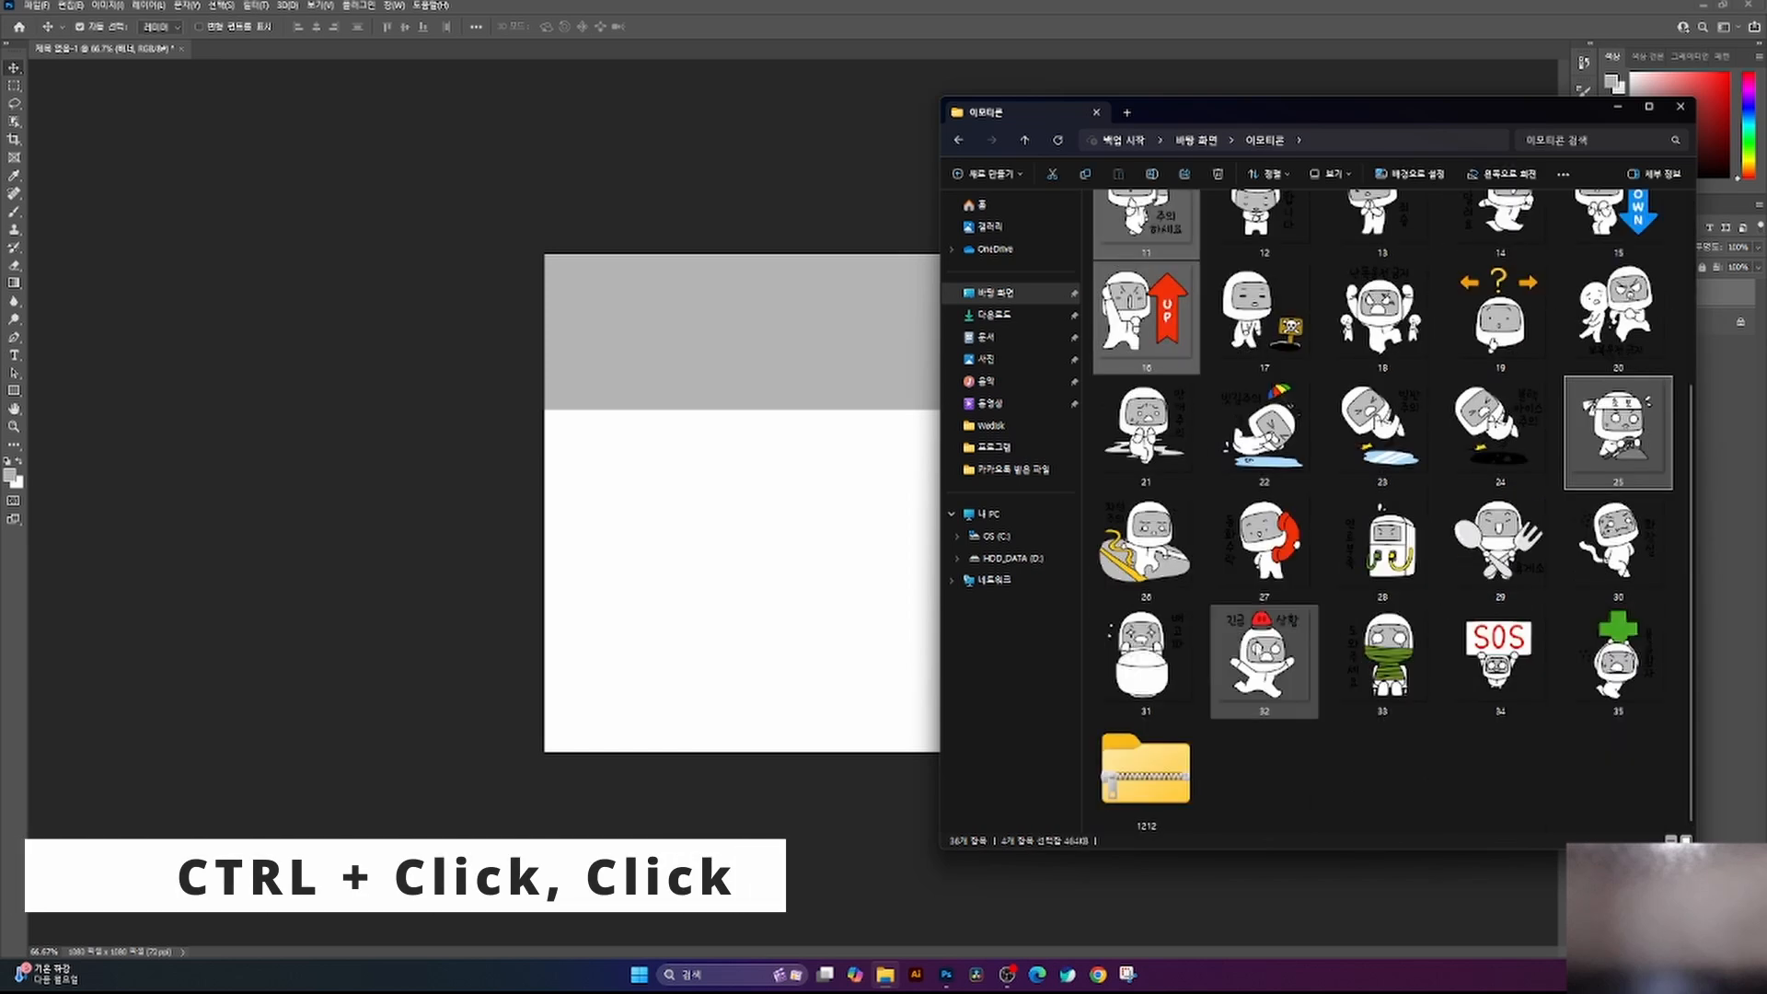
left_click(1618, 433, "ctrl")
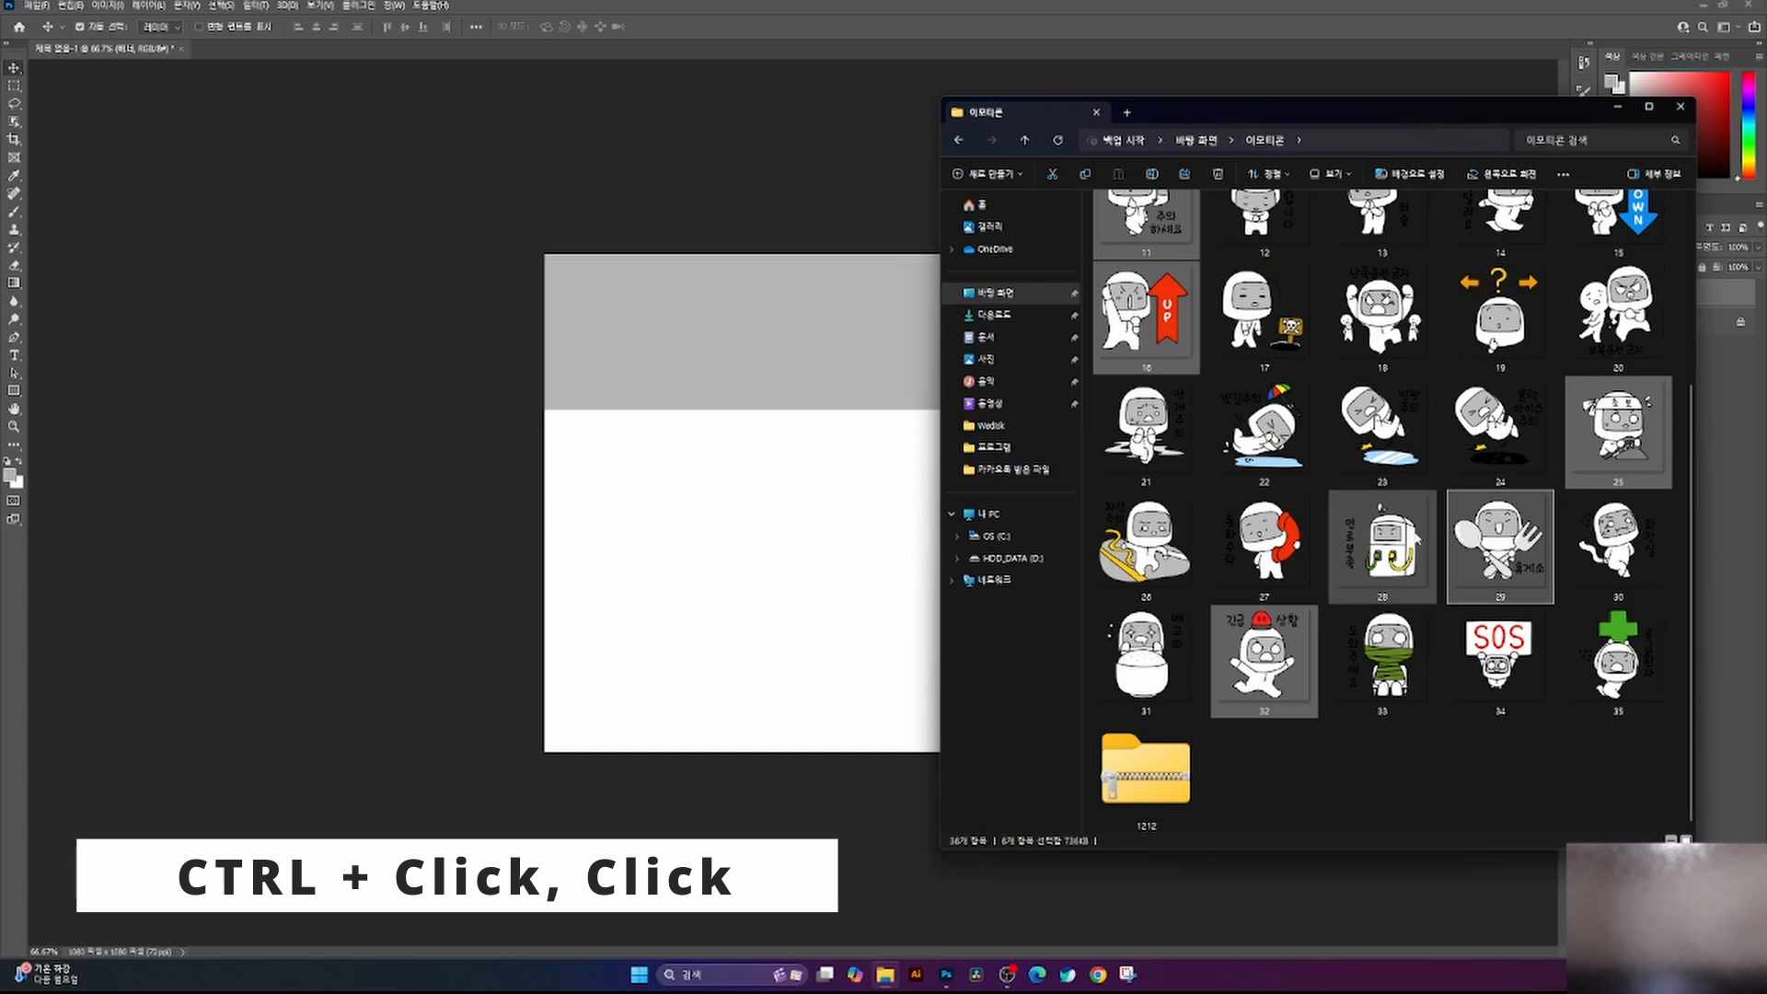
left_click(1454, 550, "ctrl")
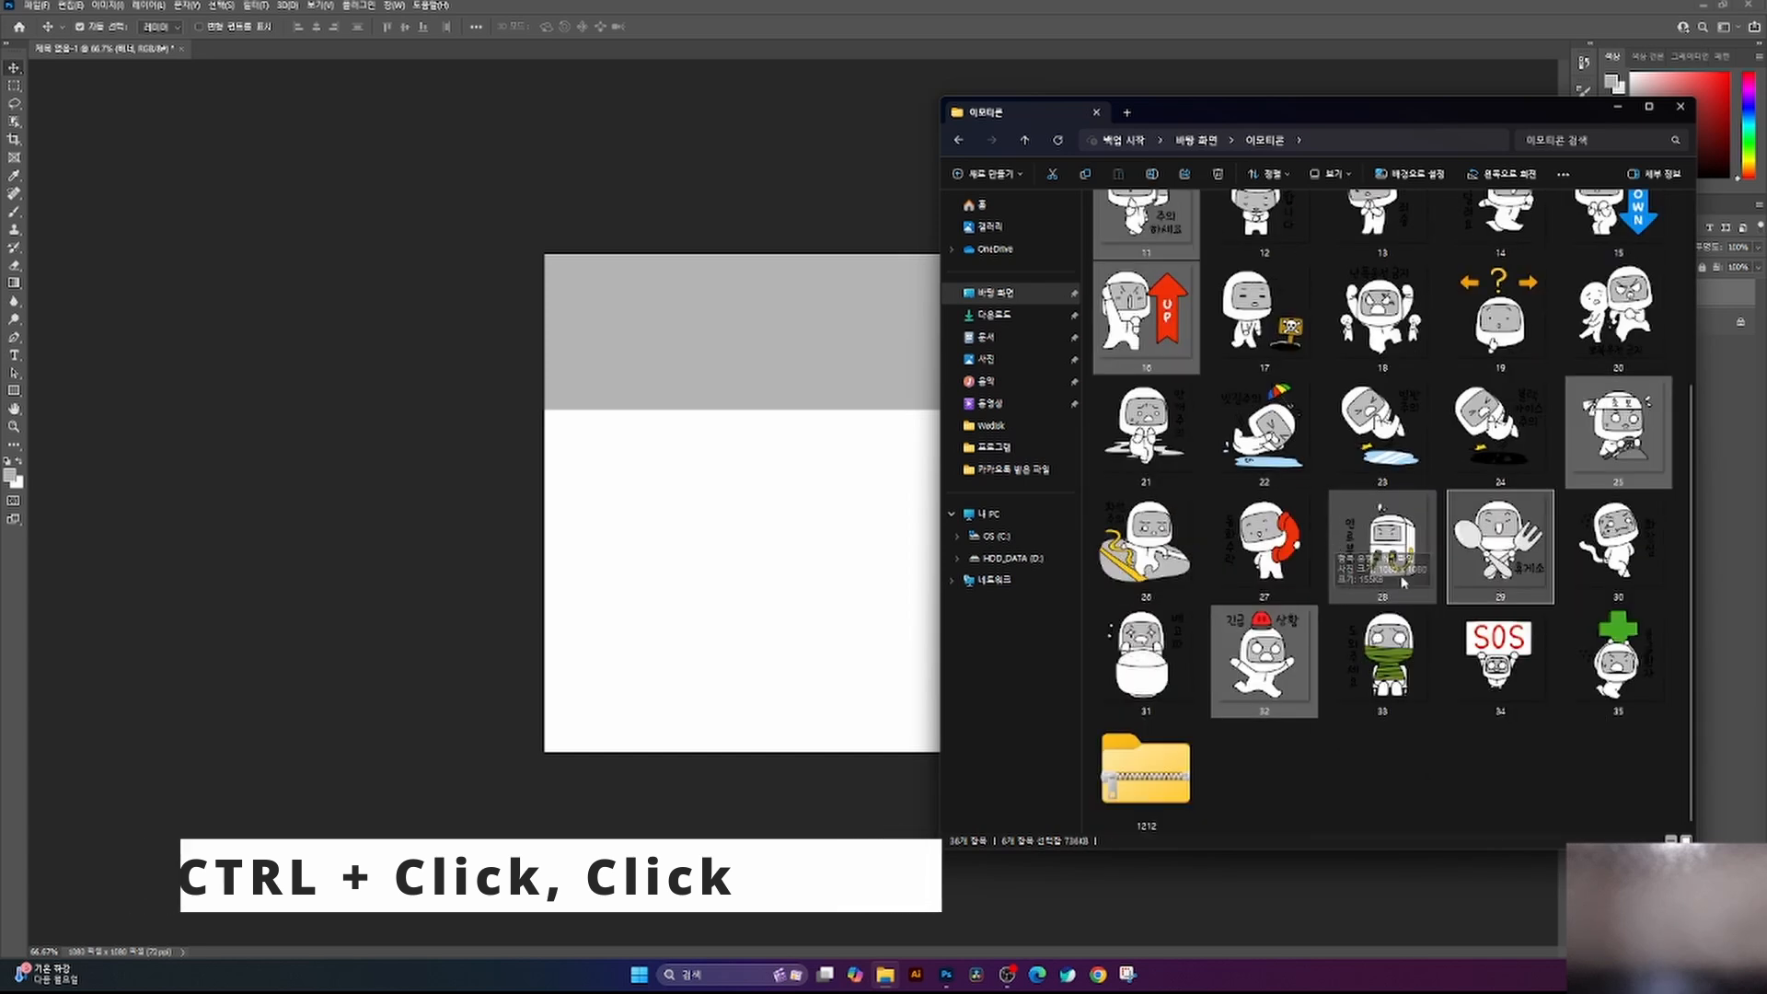
scroll(1142, 474, "up", 3)
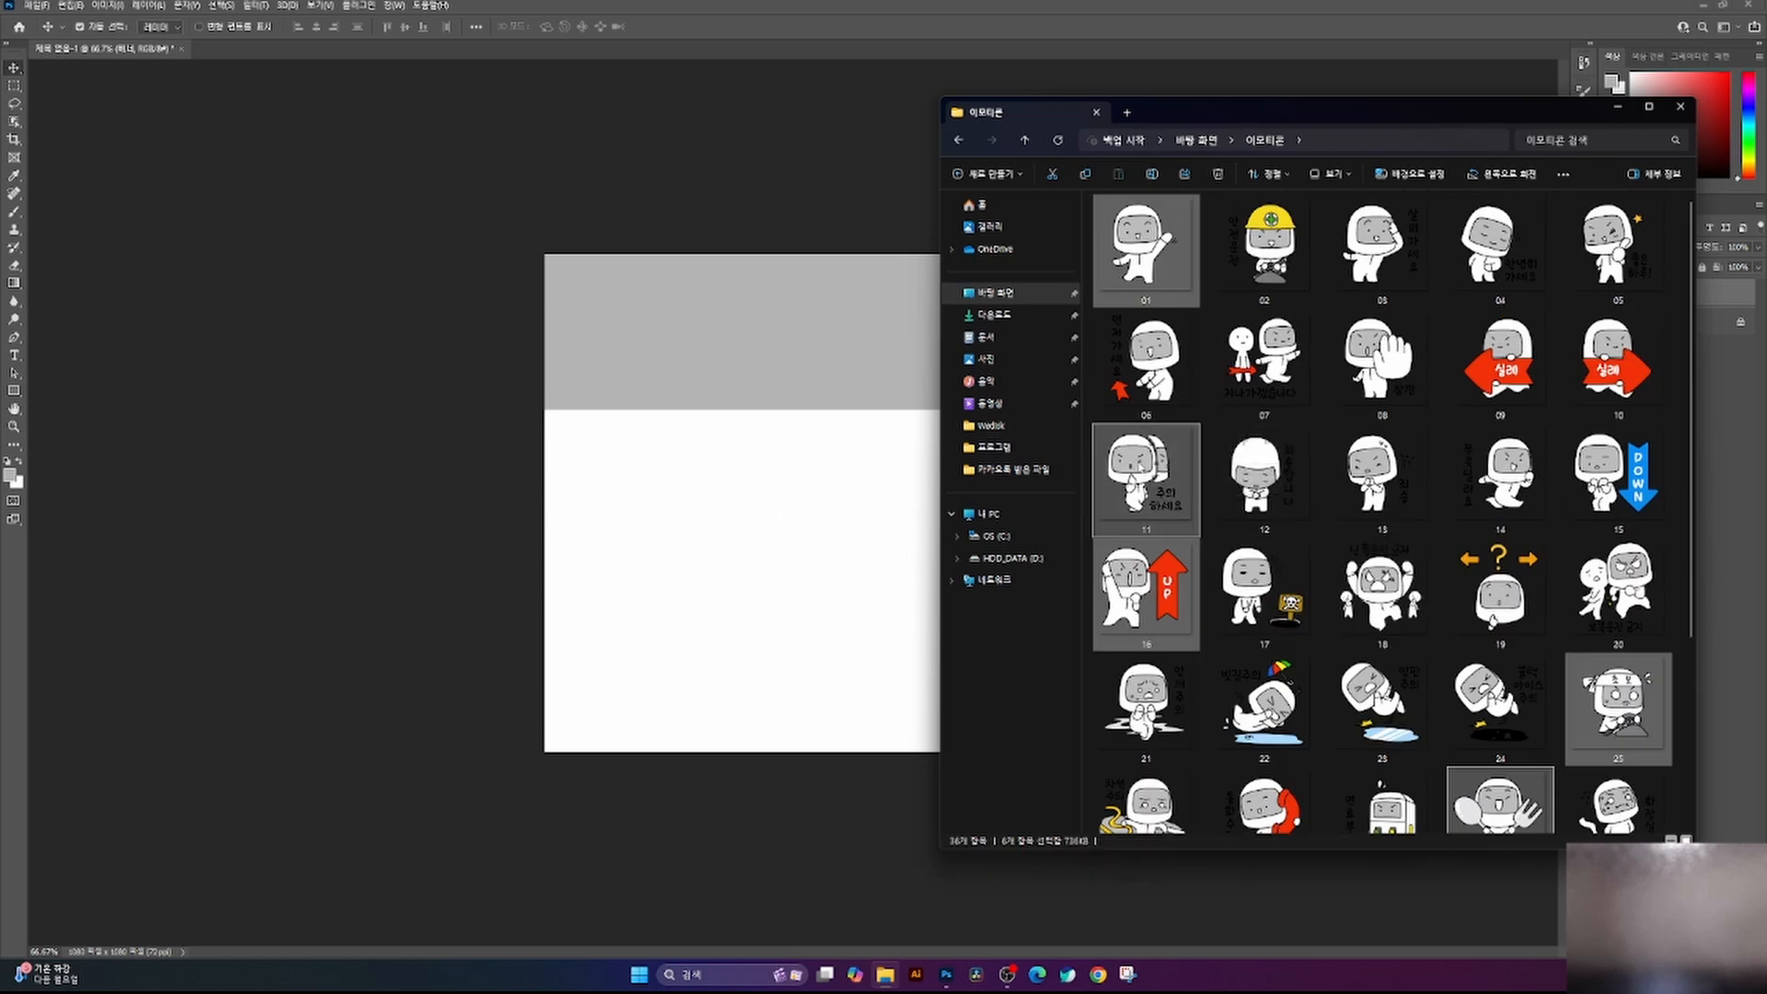
- Place the six selected emoticon images into the Photoshop document as separate layers, accepting each at its 100% size
left_click_drag(1102, 451, 701, 480)
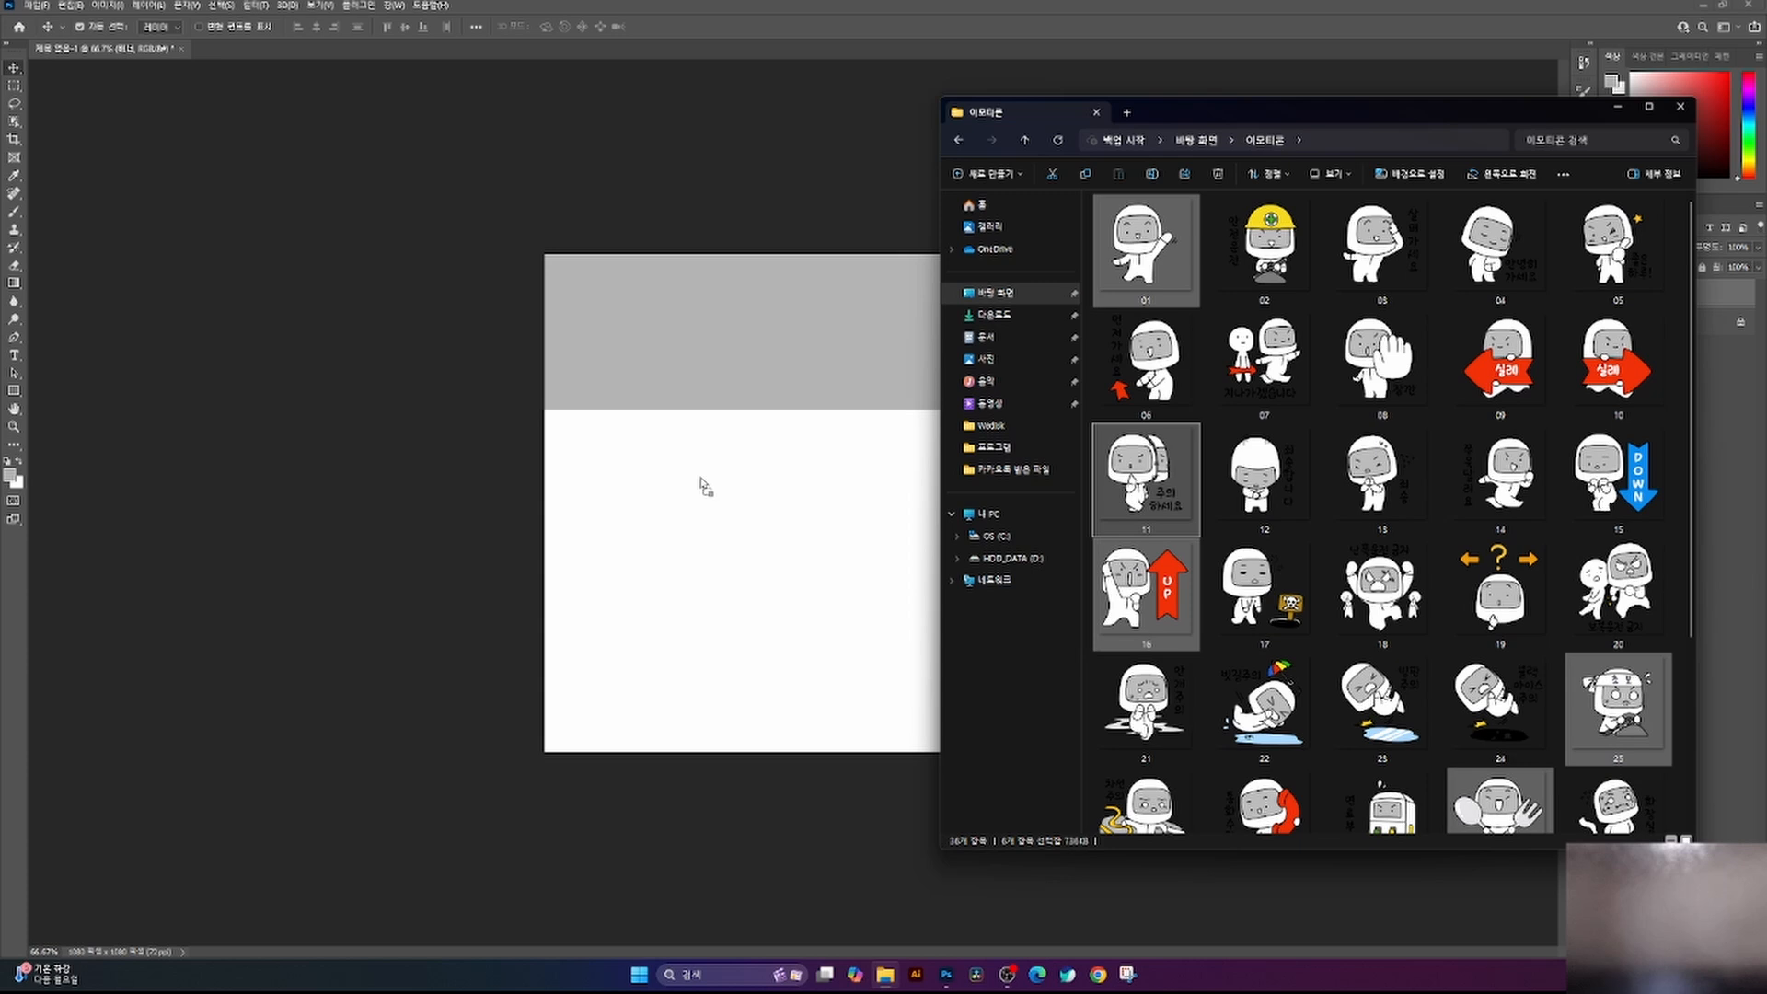
left_click_drag(702, 478, 1114, 468)
left_click_drag(763, 505, 761, 501)
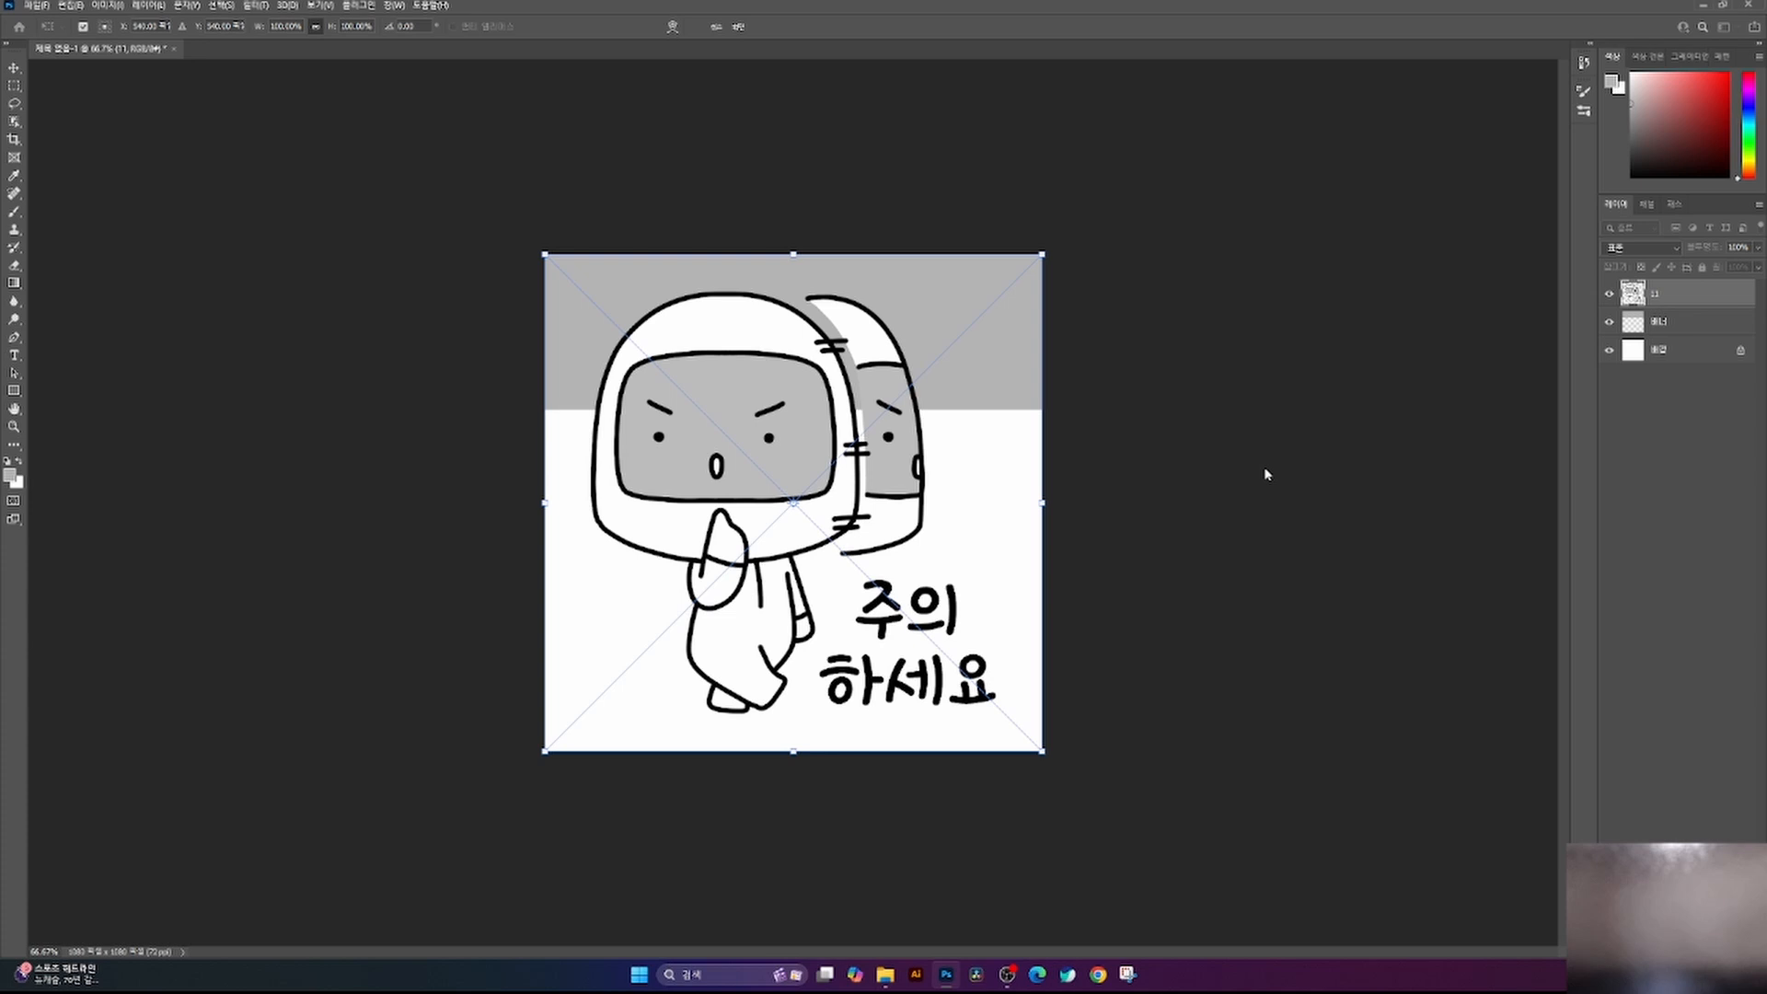
key("Return")
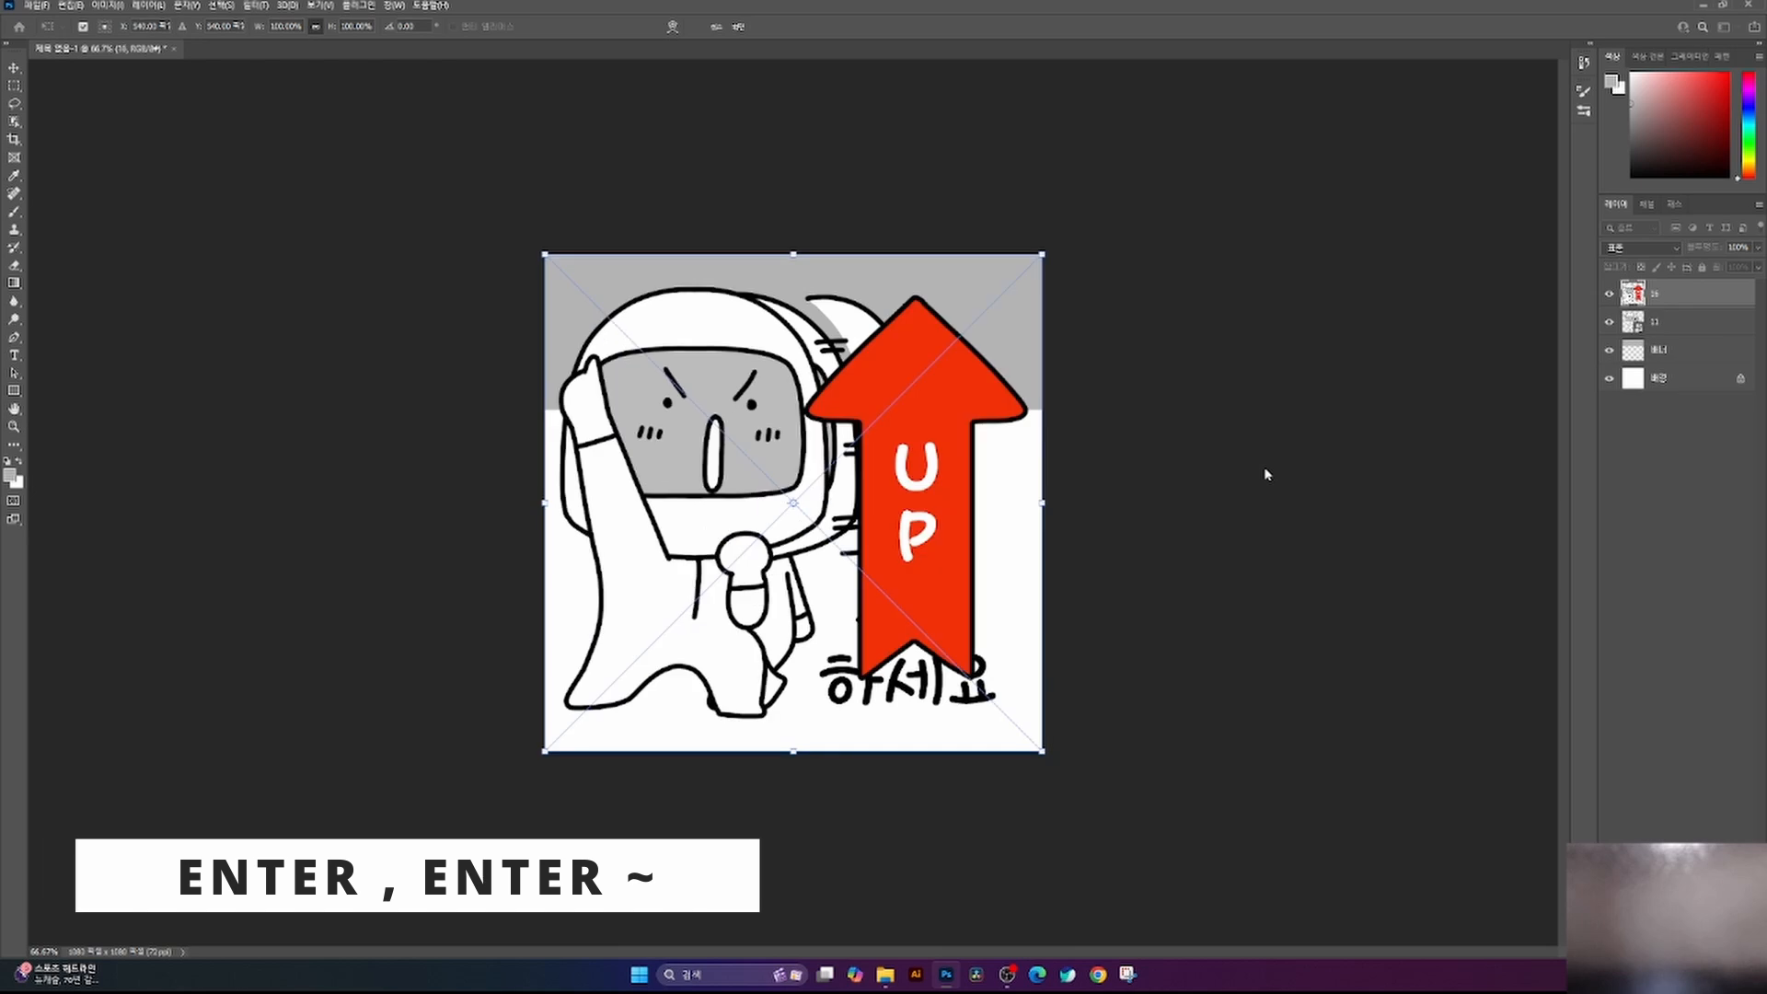
key("Return")
key("Return")
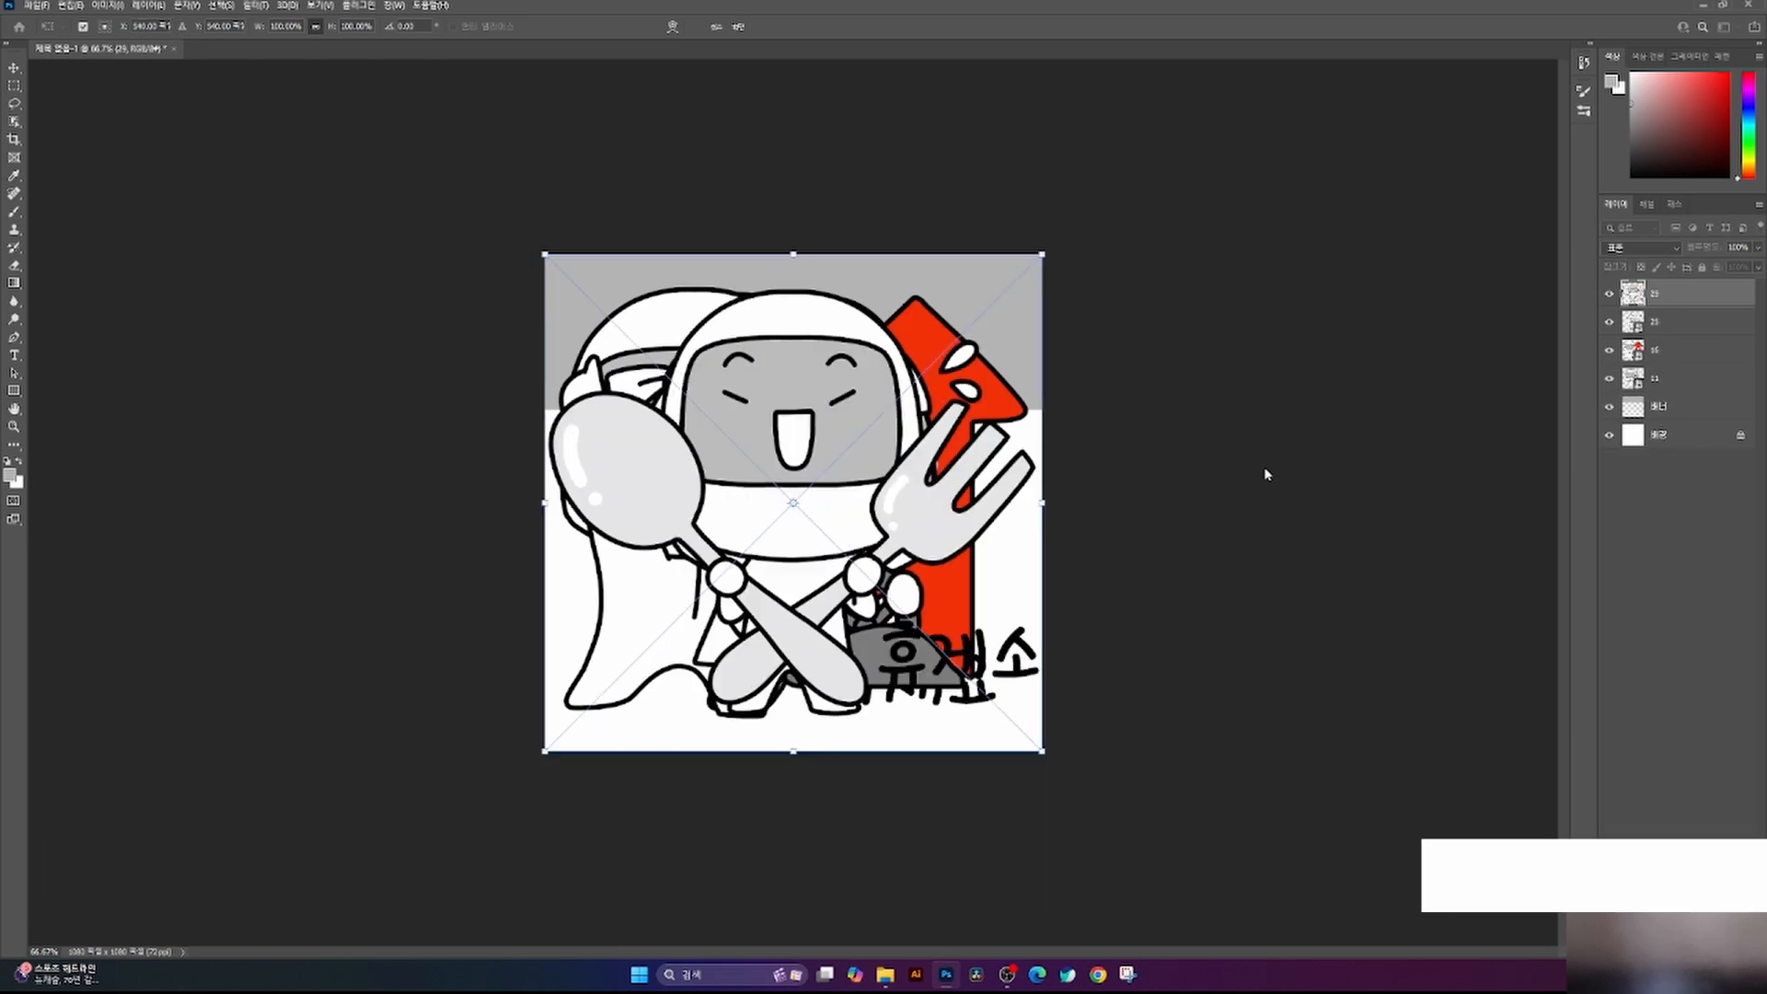
key("Return")
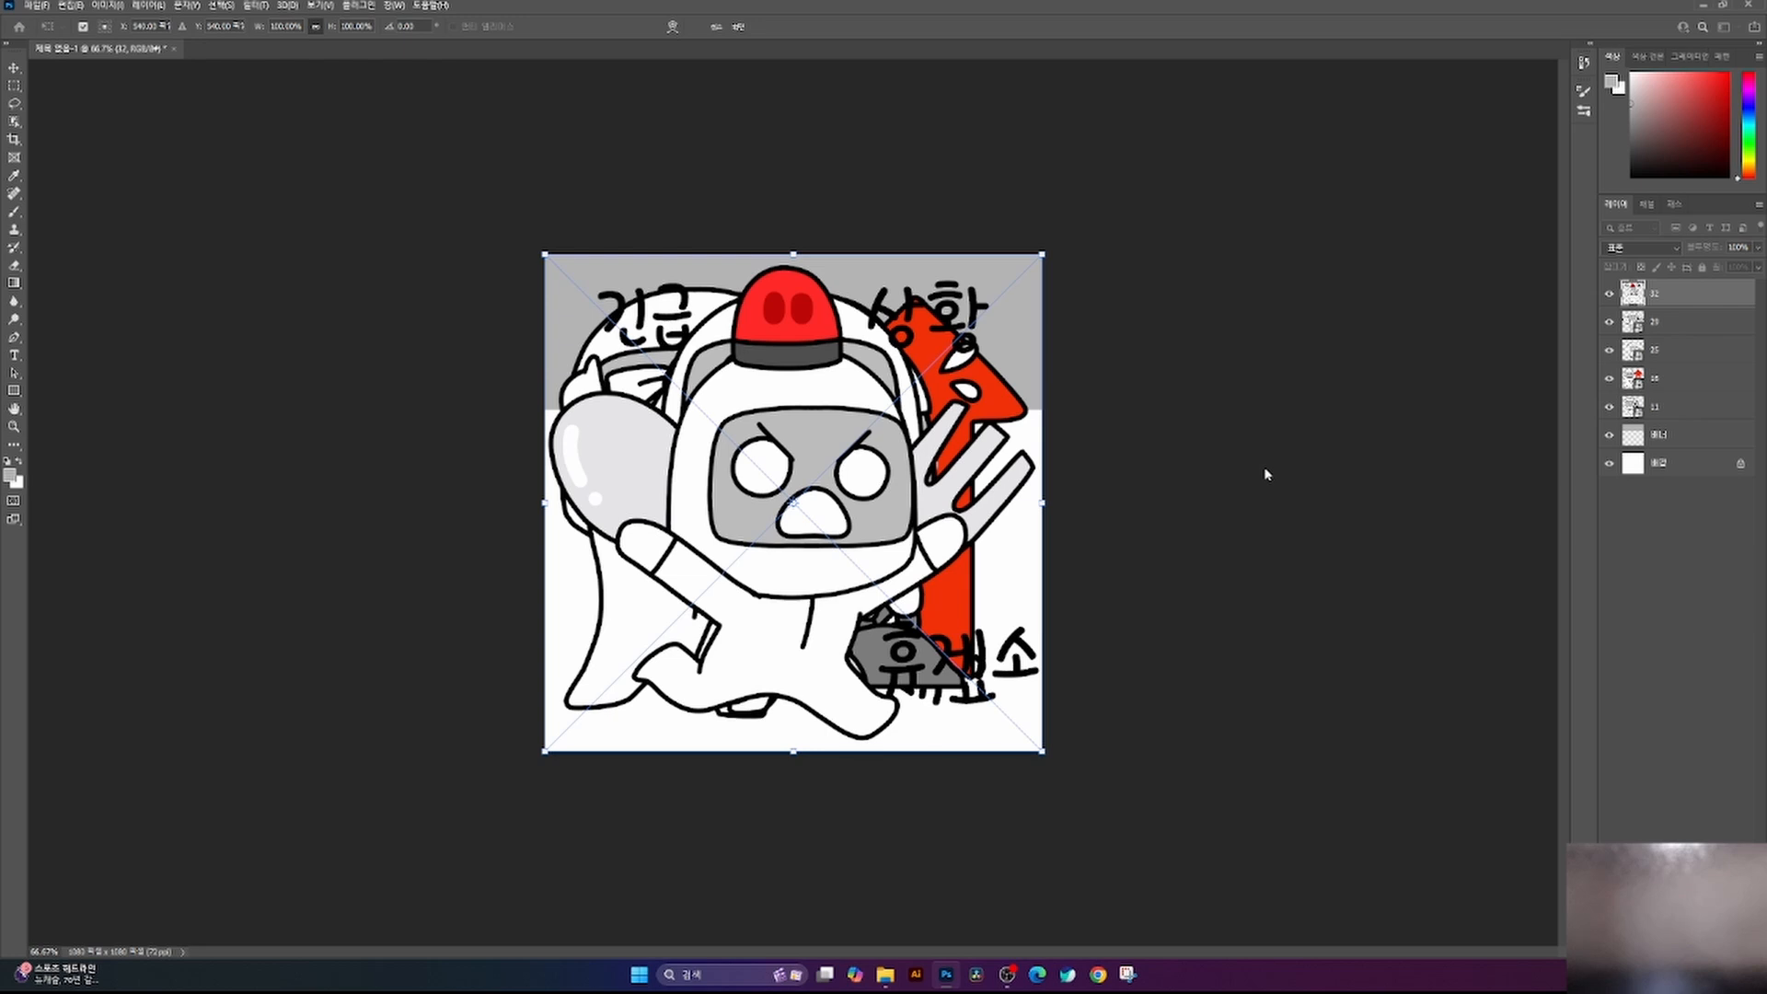
key("Return")
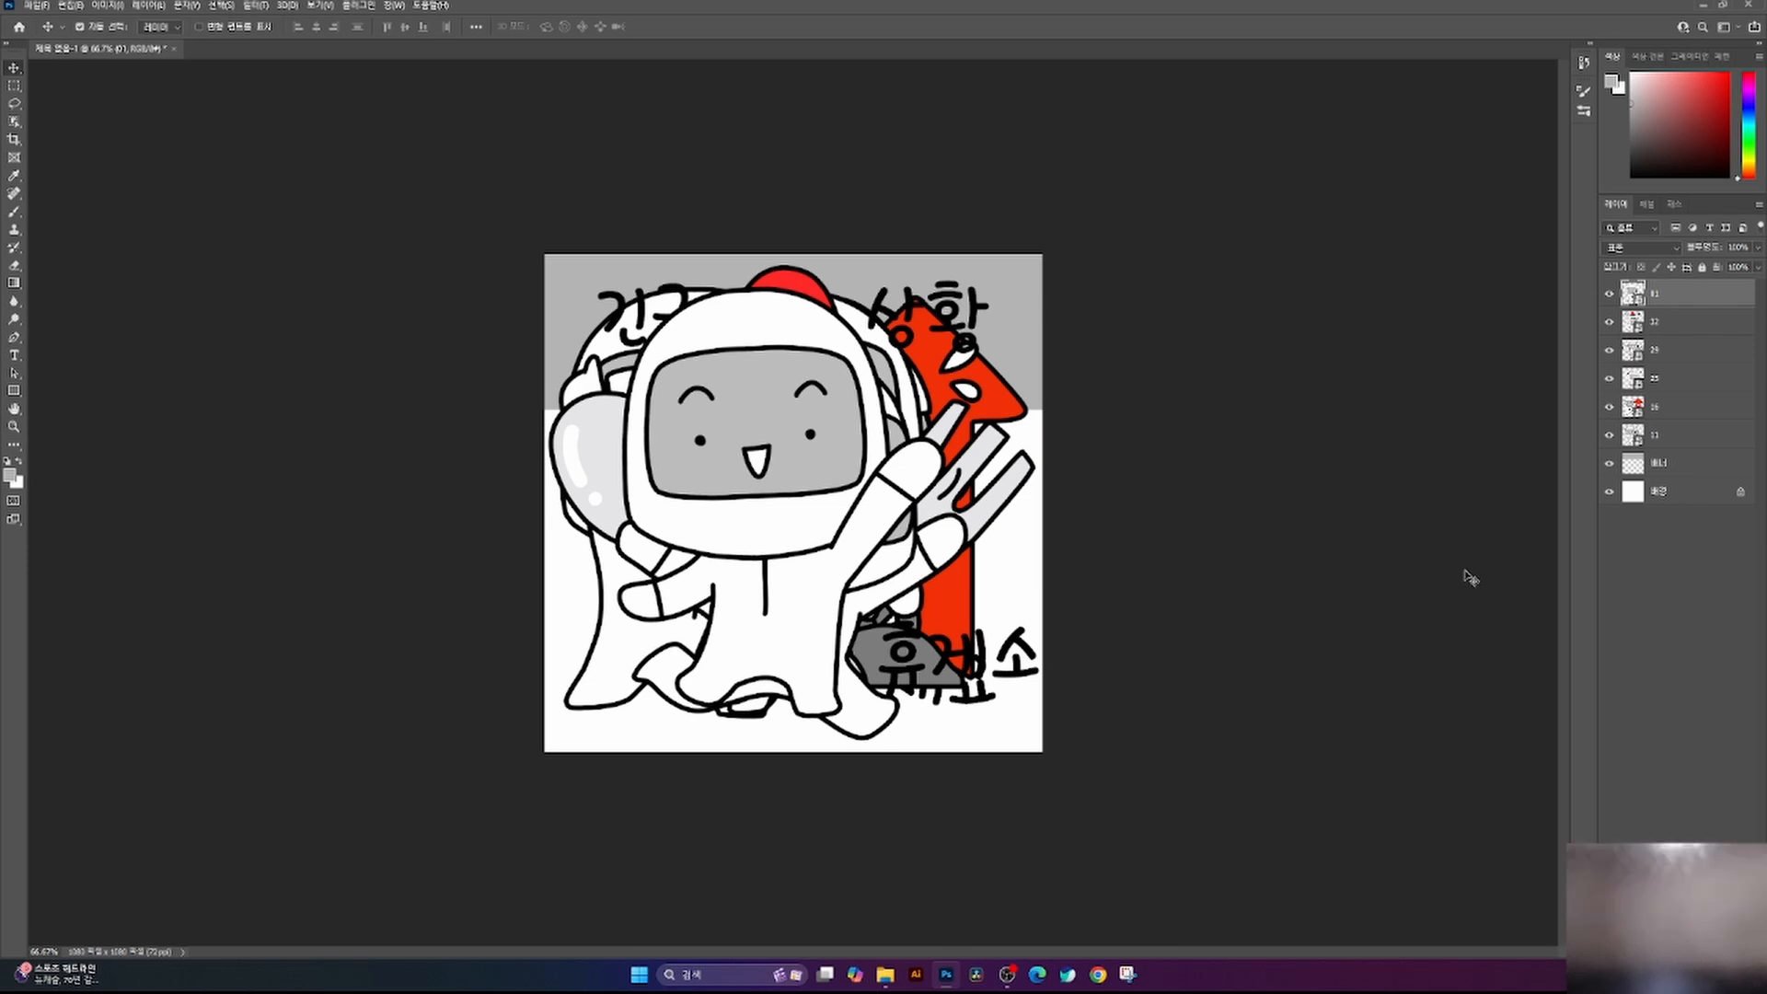
- Scale the six emoticon layers together to about 24%, place them centered just below the gray banner, and clear the layer selection
left_click(1680, 438, "shift")
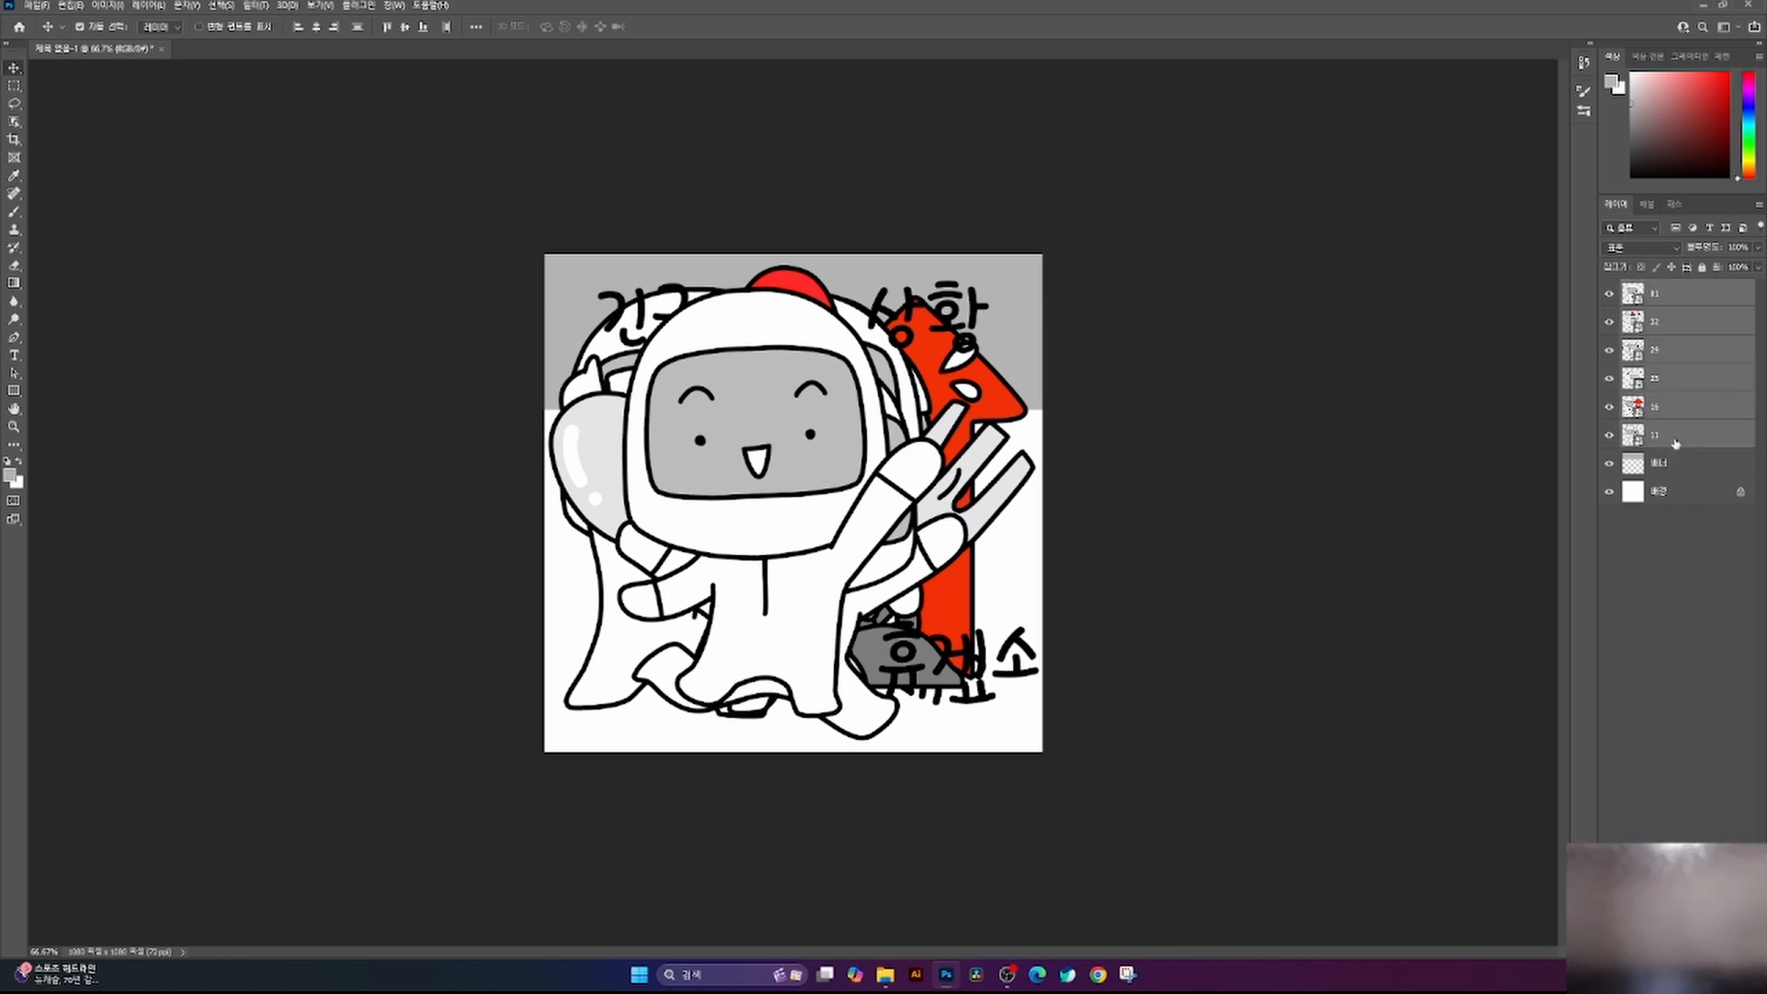
left_click(1690, 301)
left_click(1688, 439, "shift")
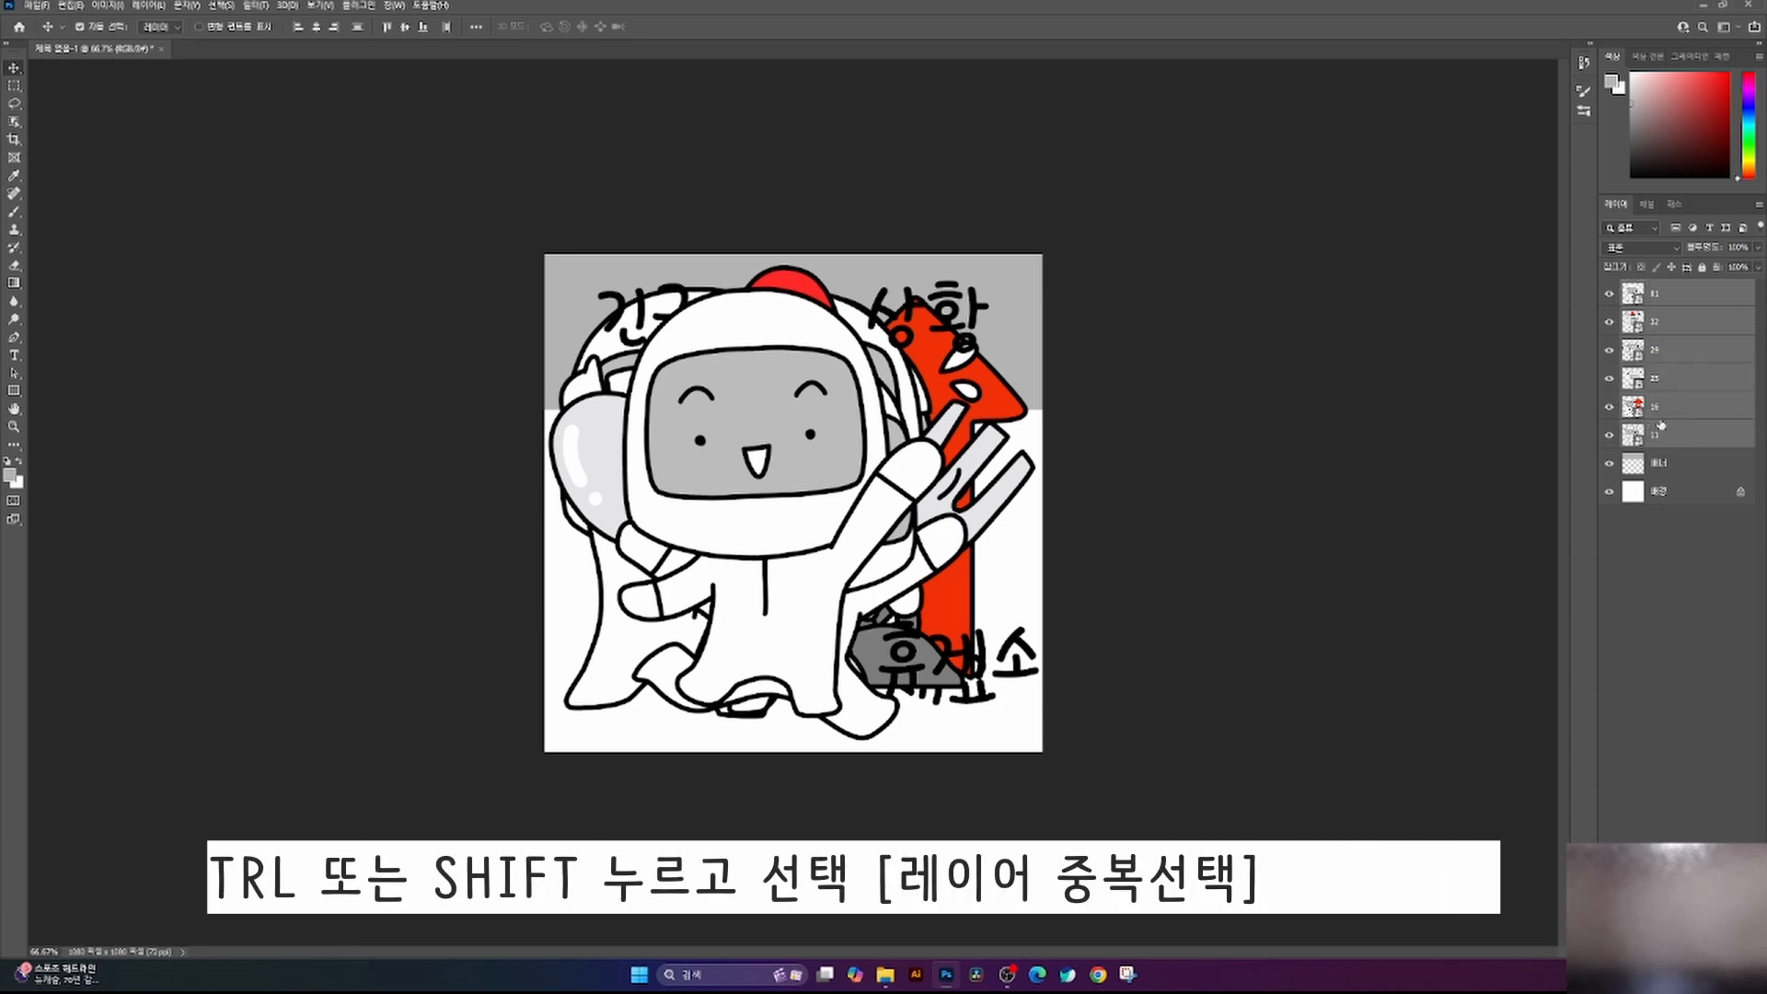
key("ctrl+t")
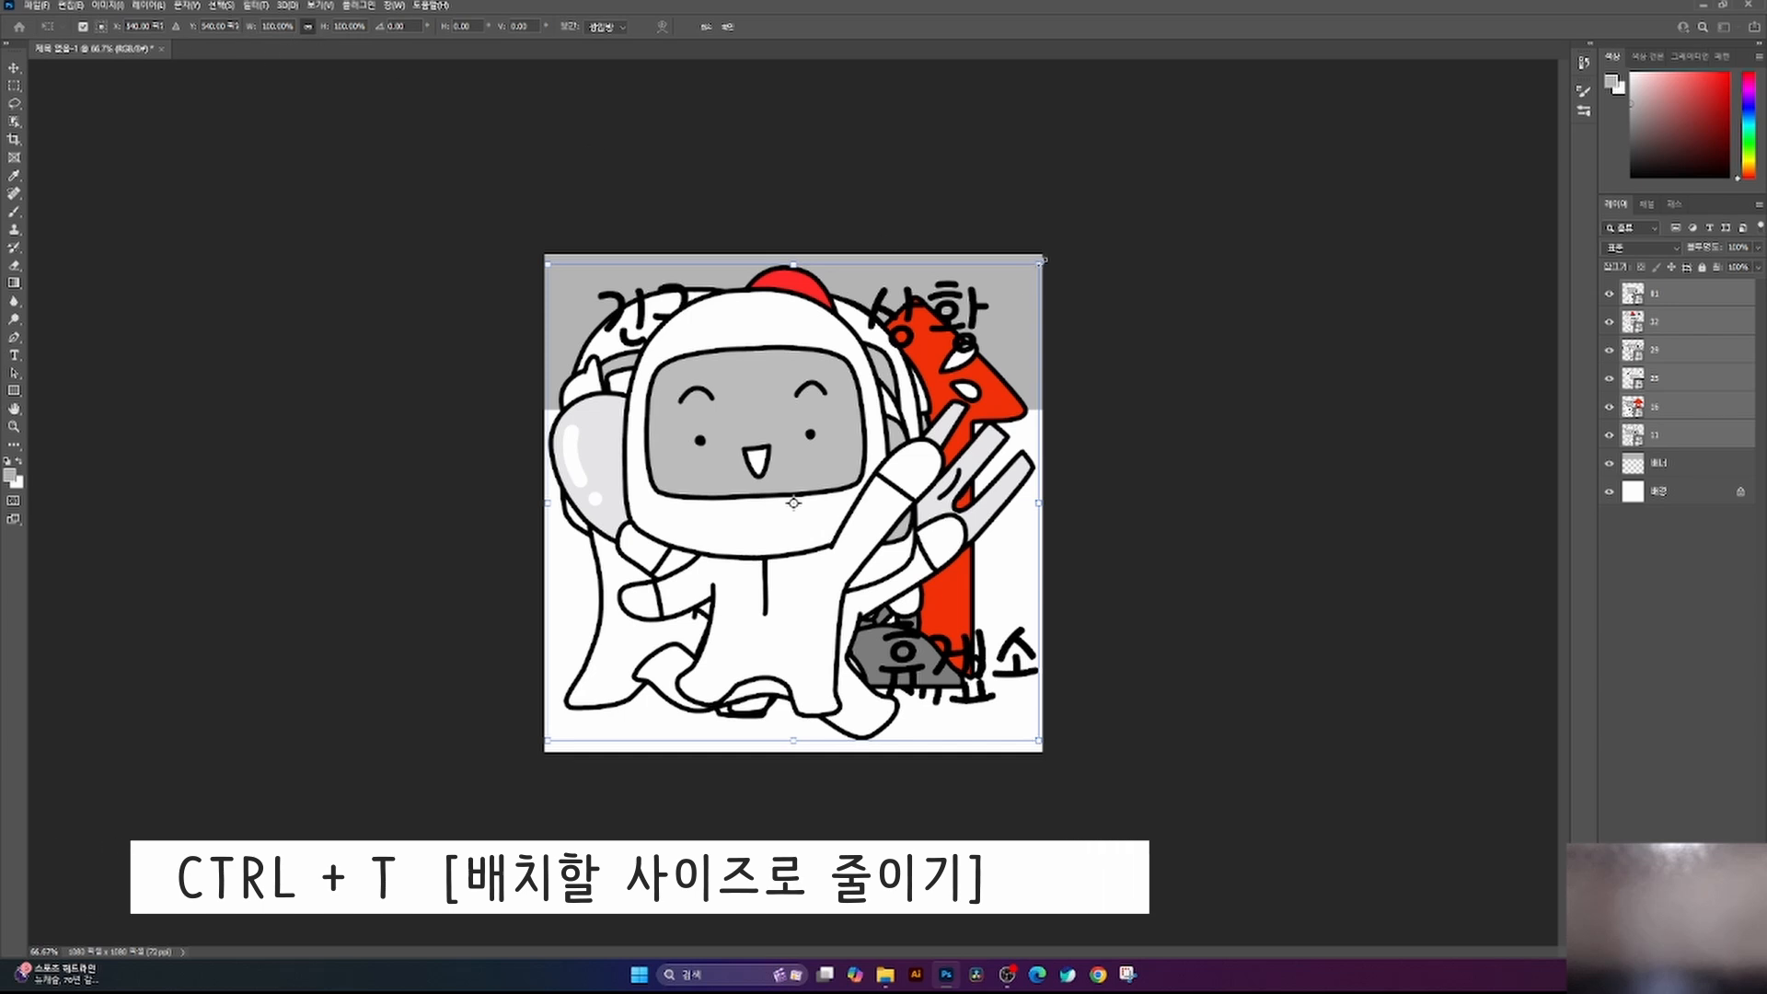
left_click_drag(1043, 260, 636, 581)
left_click_drag(636, 656, 822, 476)
key("Down")
key("Down")
key("Down")
key("Down")
key("Down")
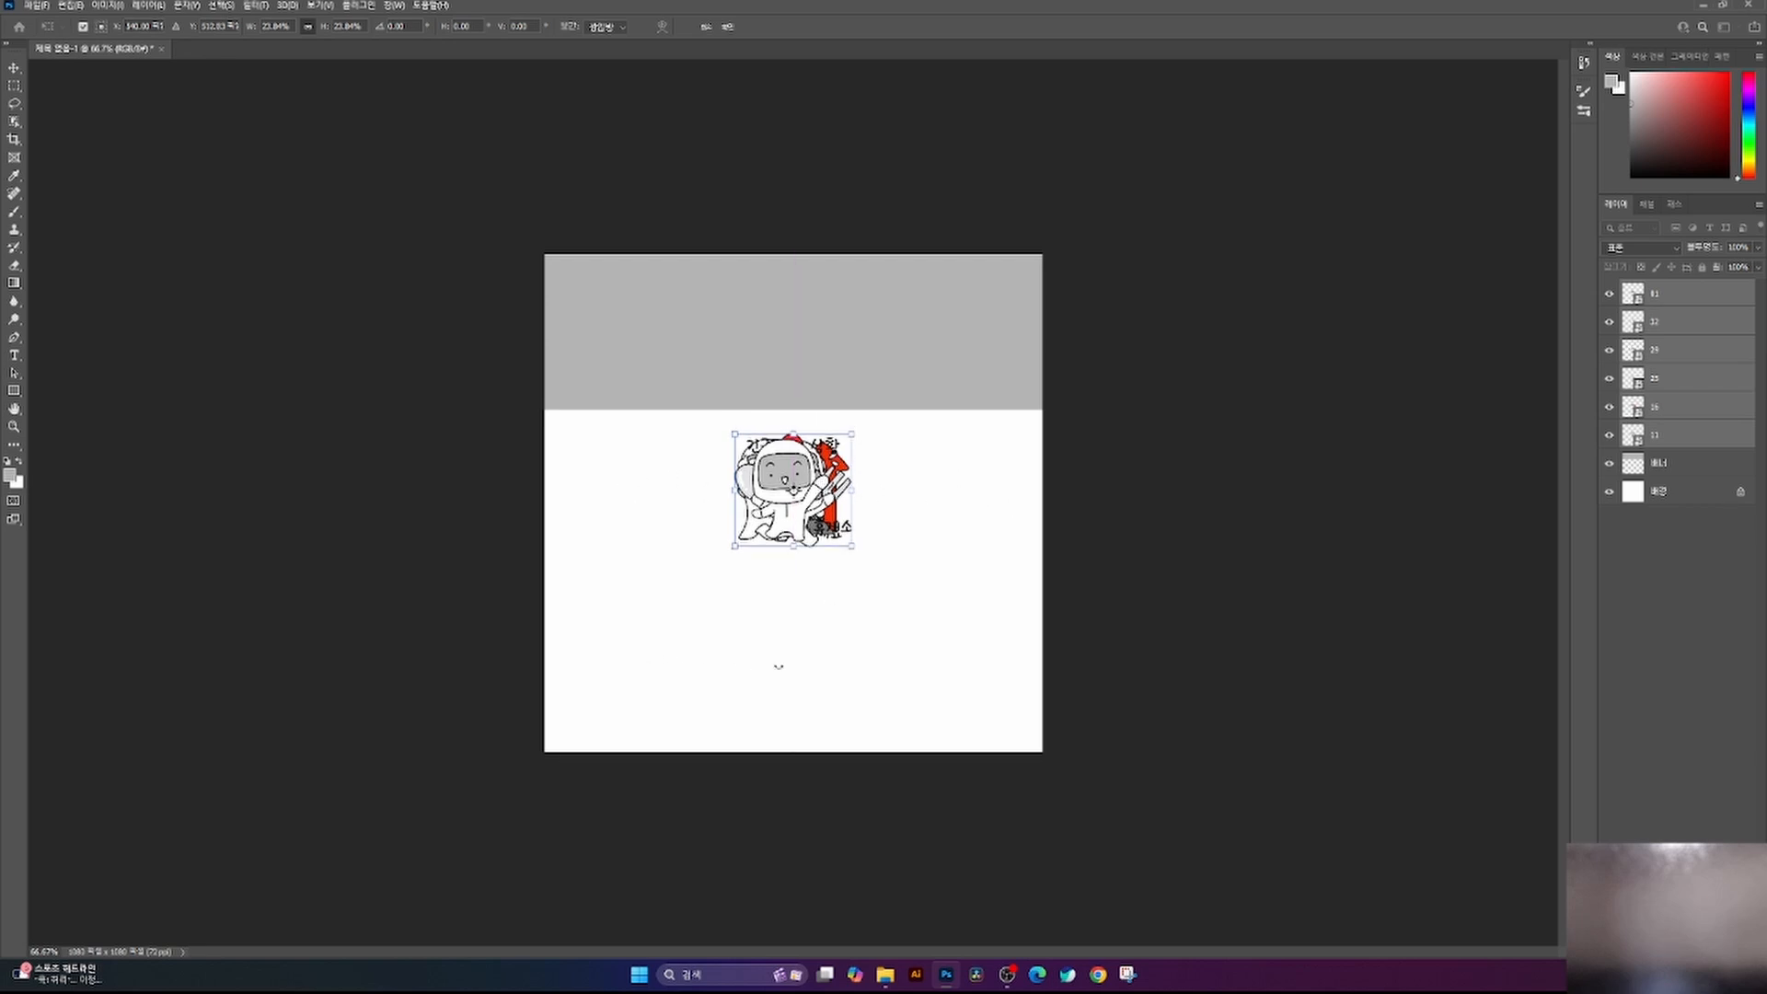
key("ctrl+plus")
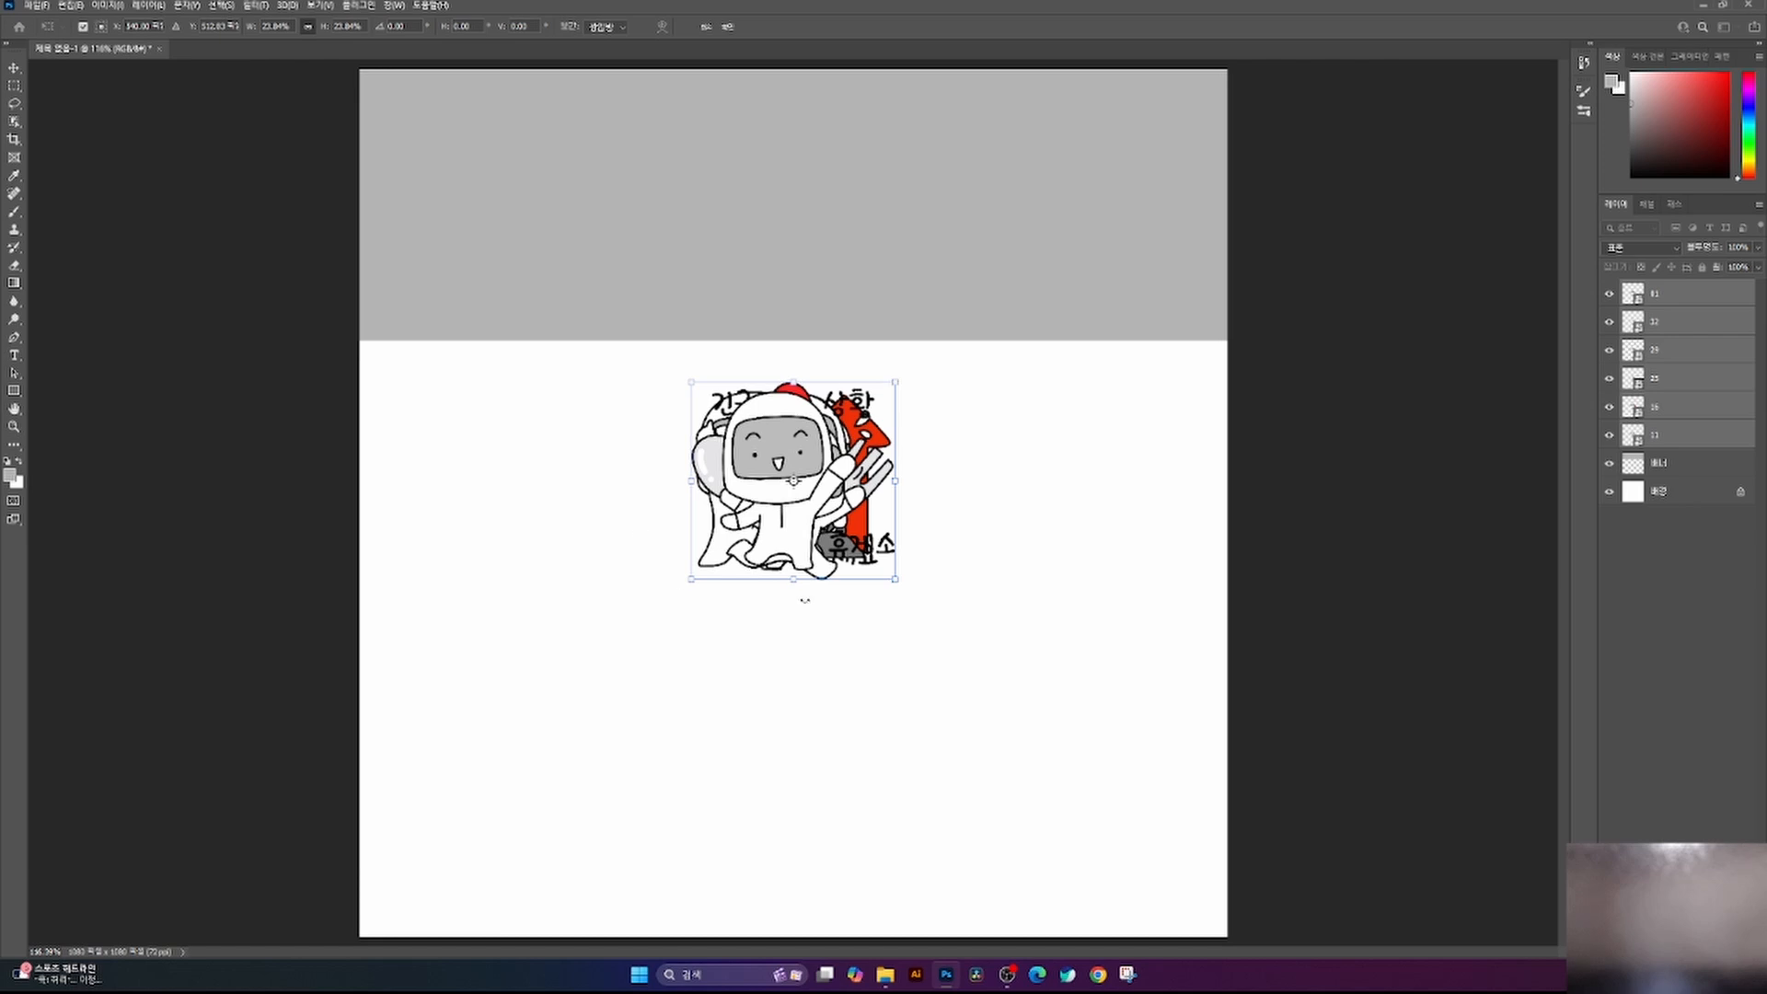
key("Return")
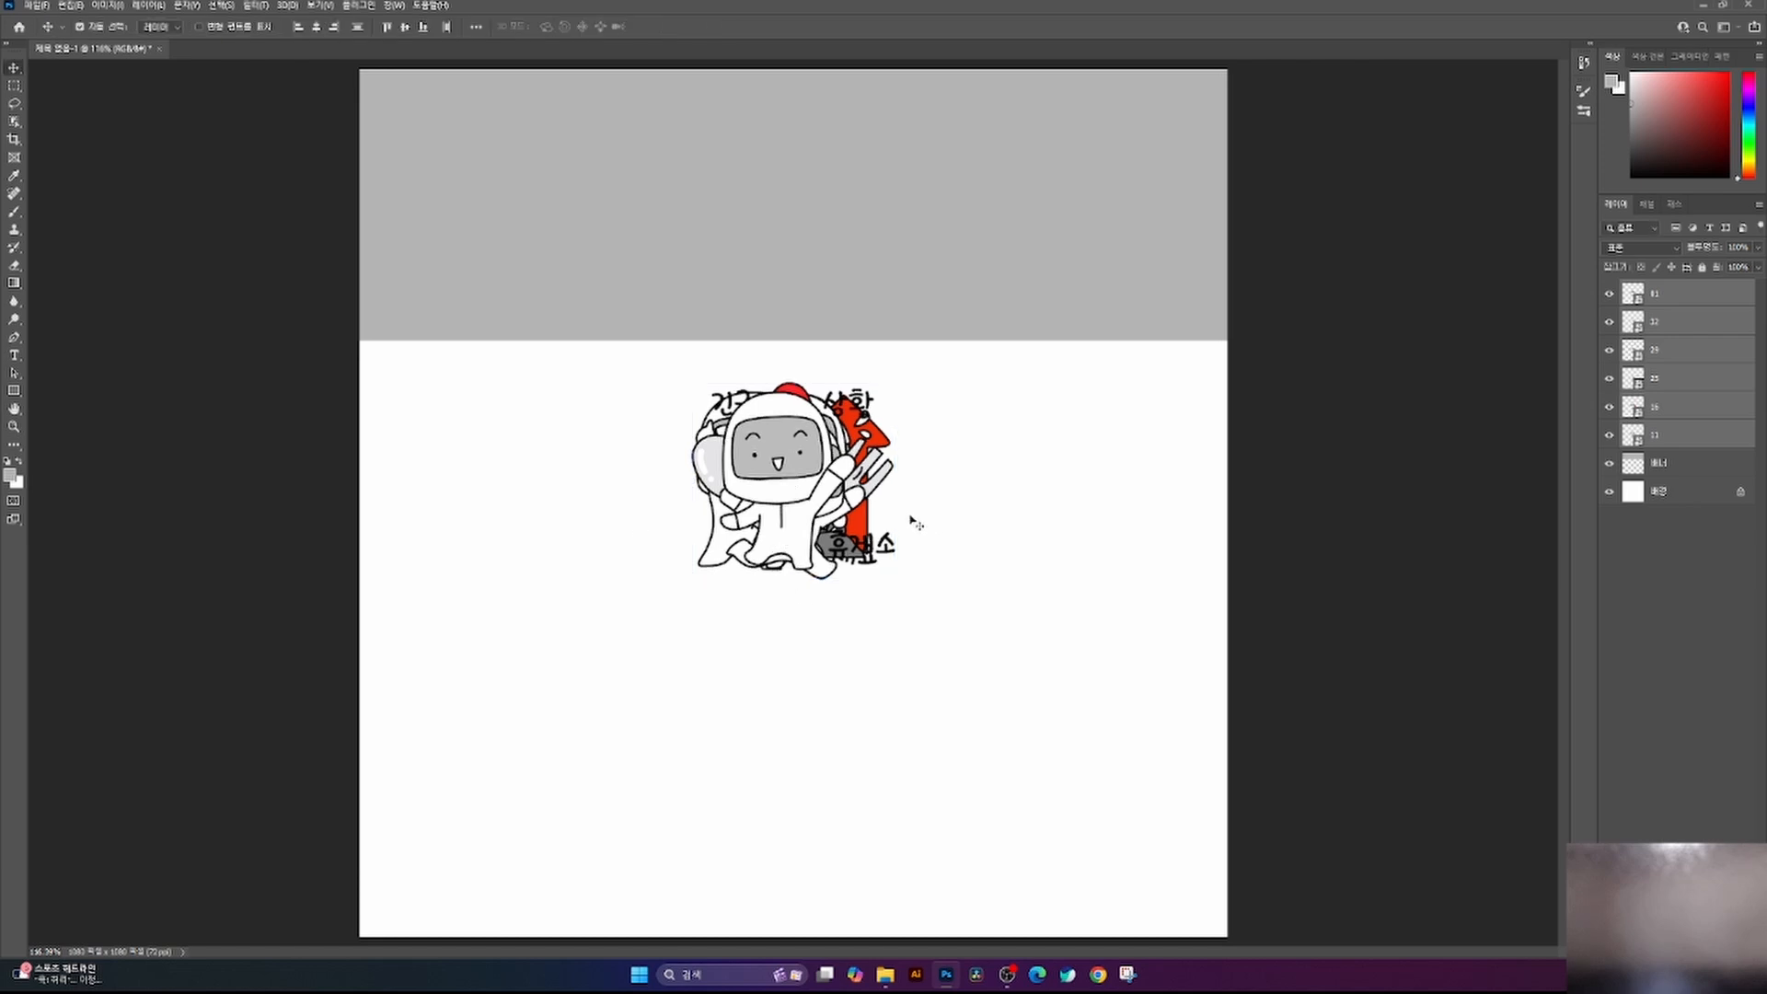
left_click(1349, 481)
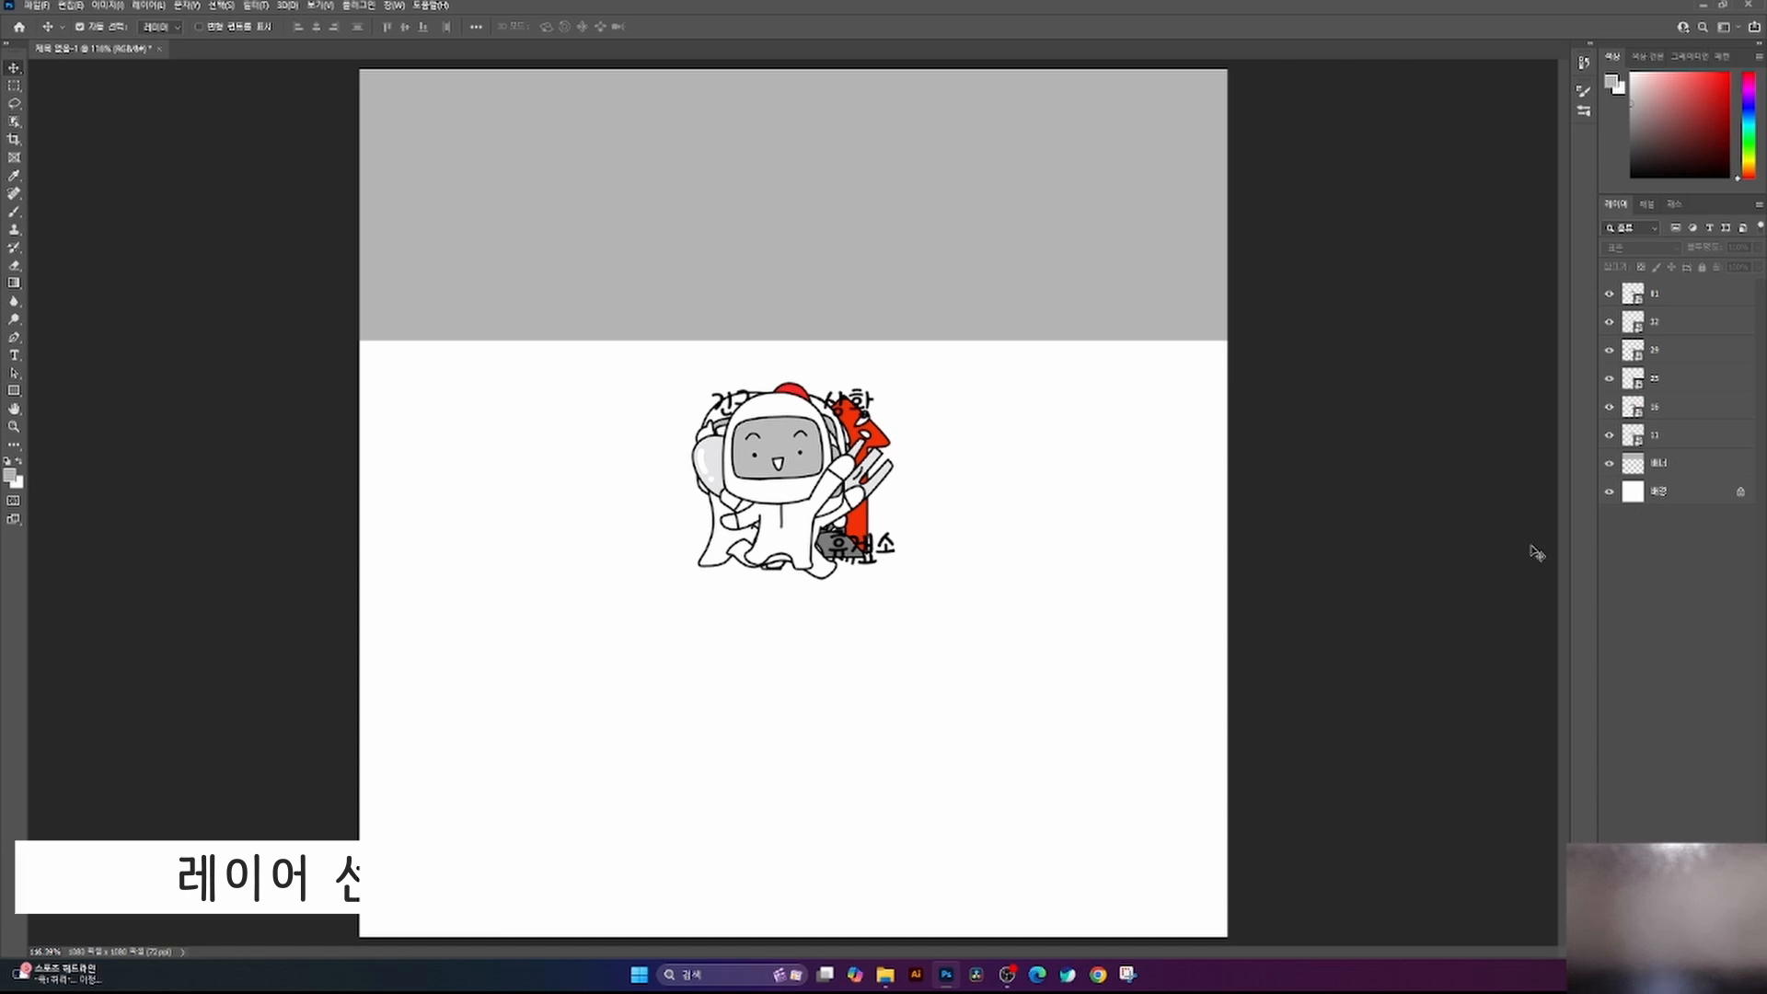
left_click(793, 460)
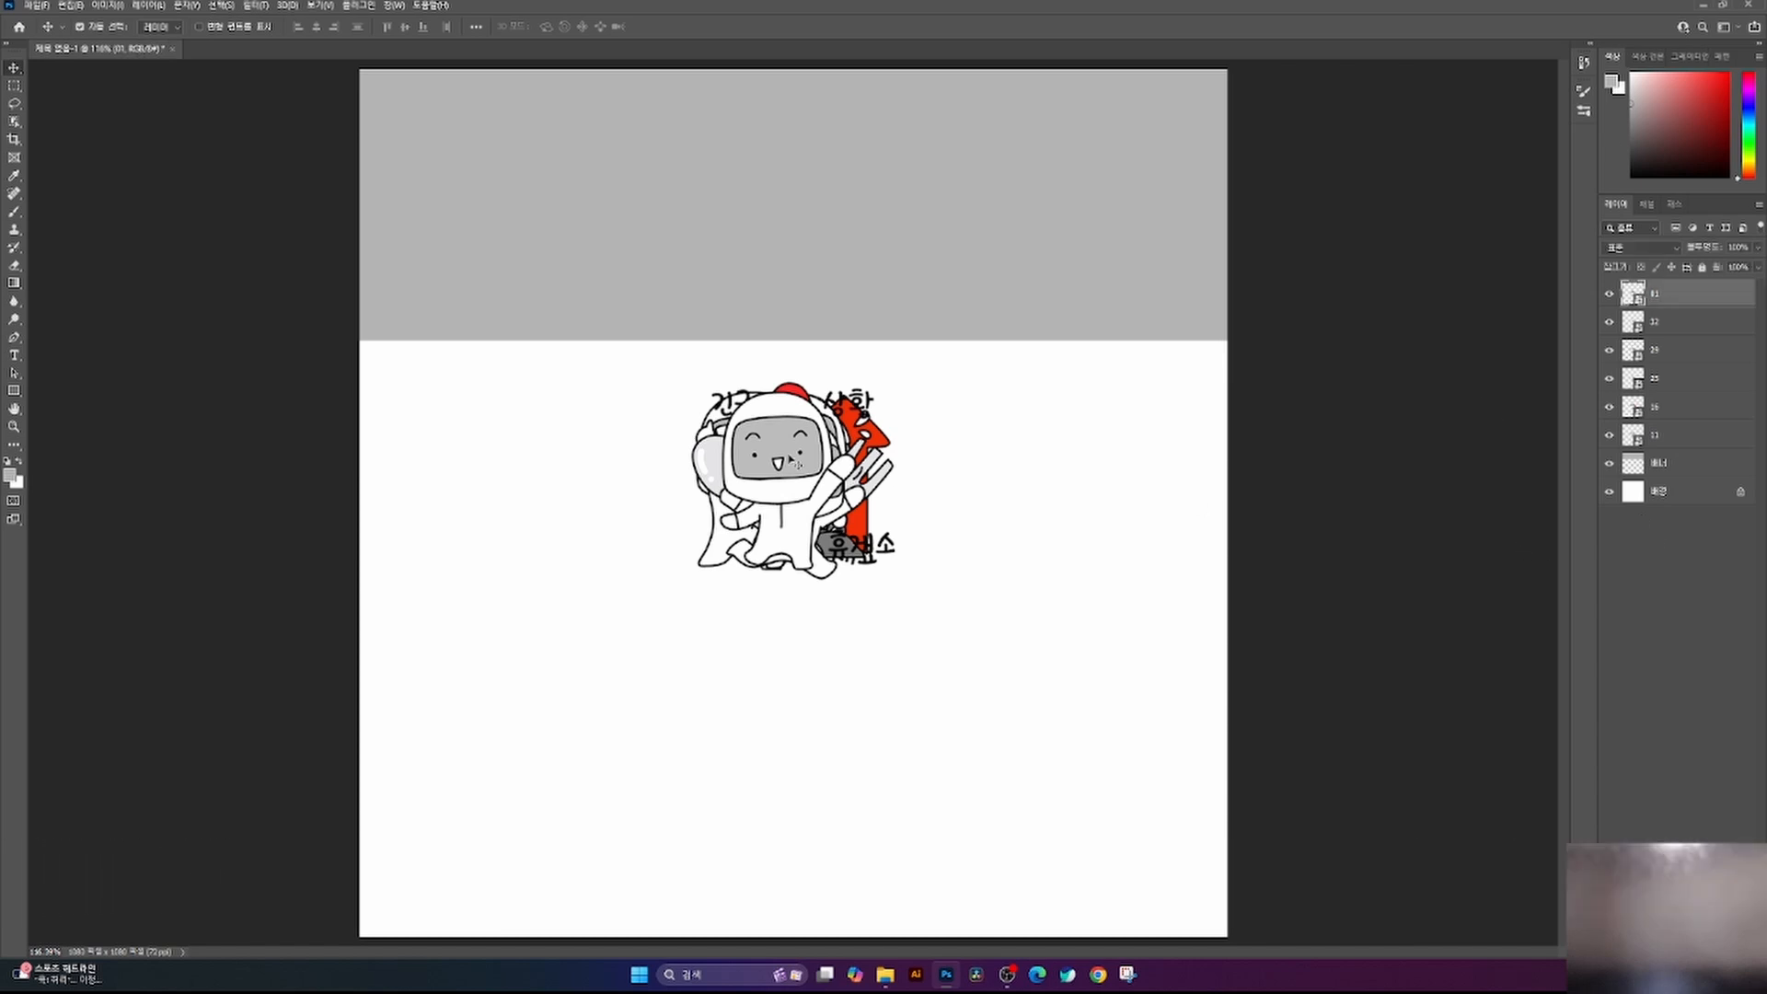
left_click_drag(800, 474, 532, 478)
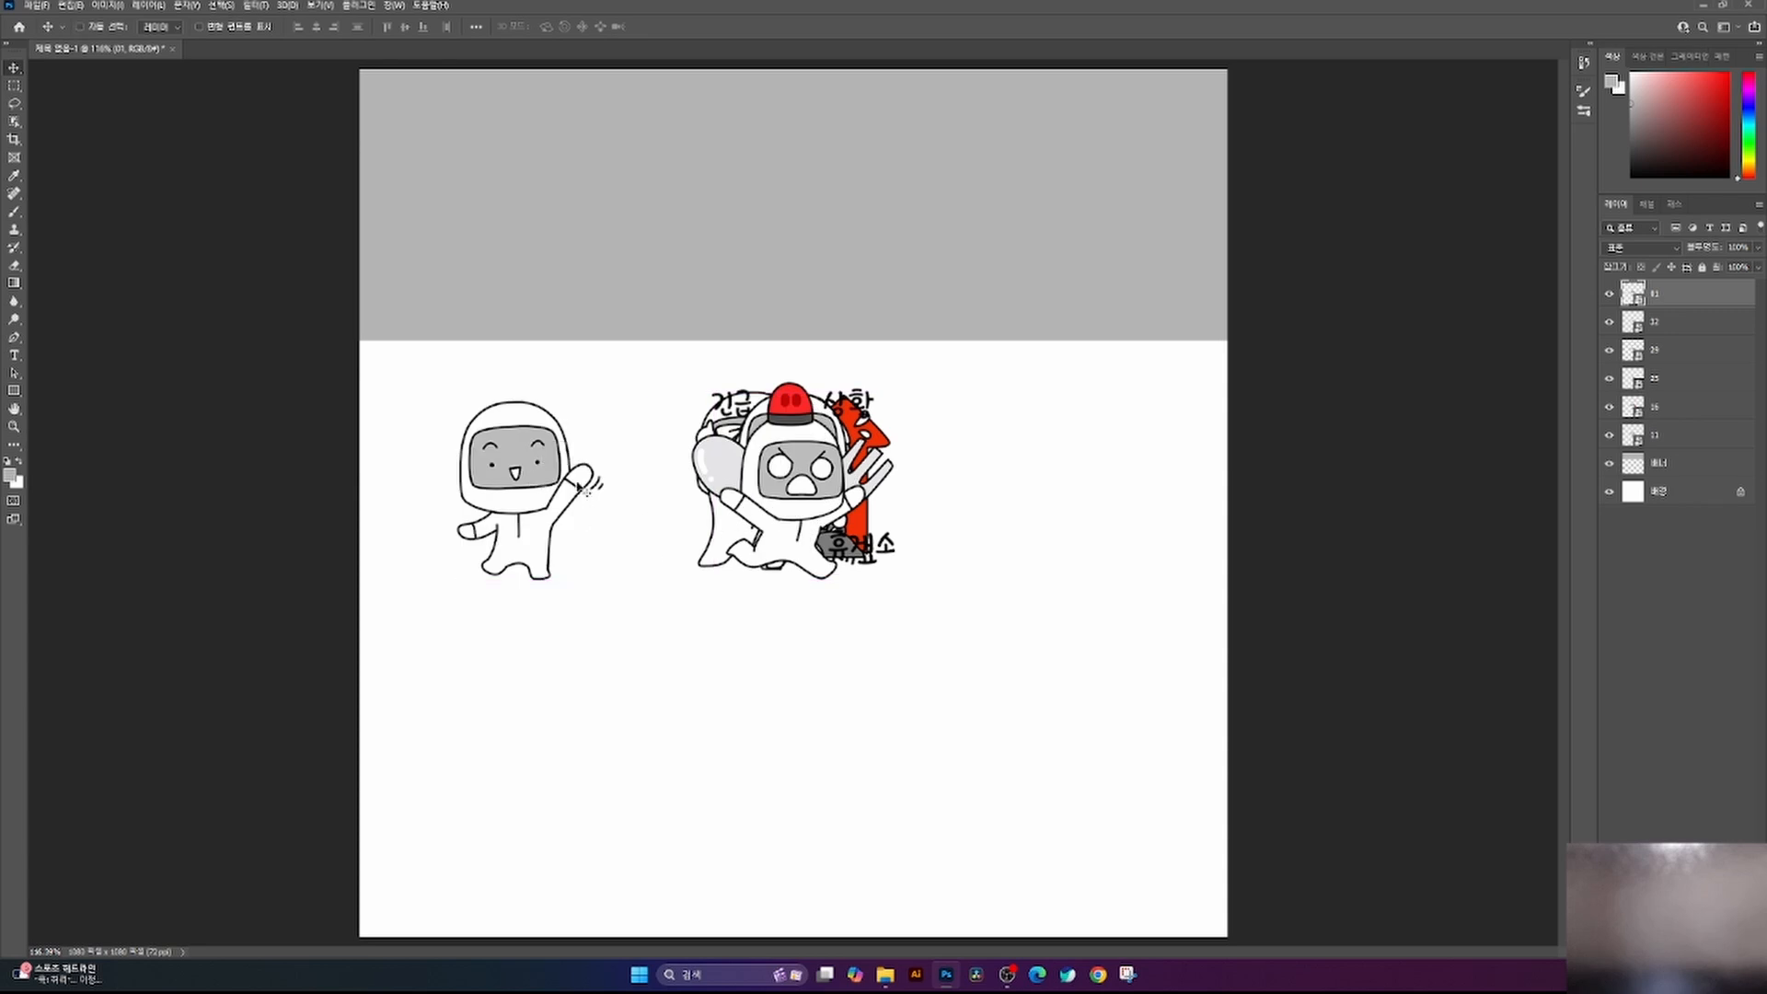
key("ctrl+z")
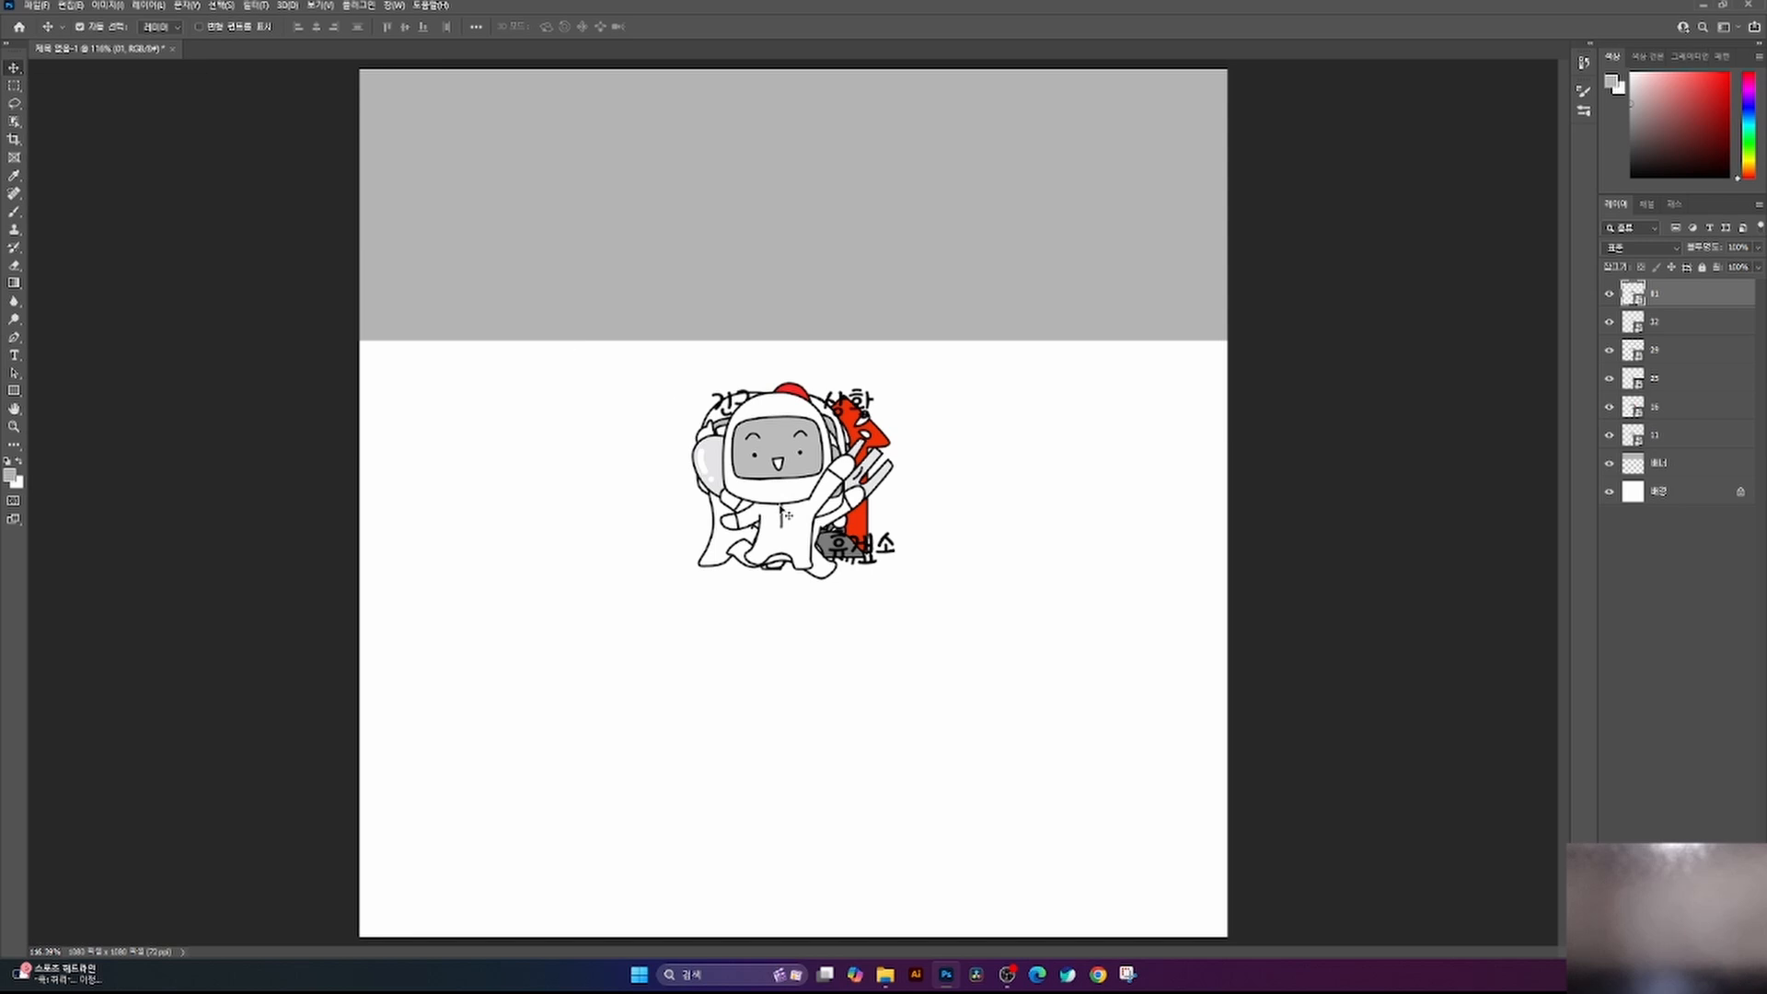
left_click_drag(783, 513, 517, 608)
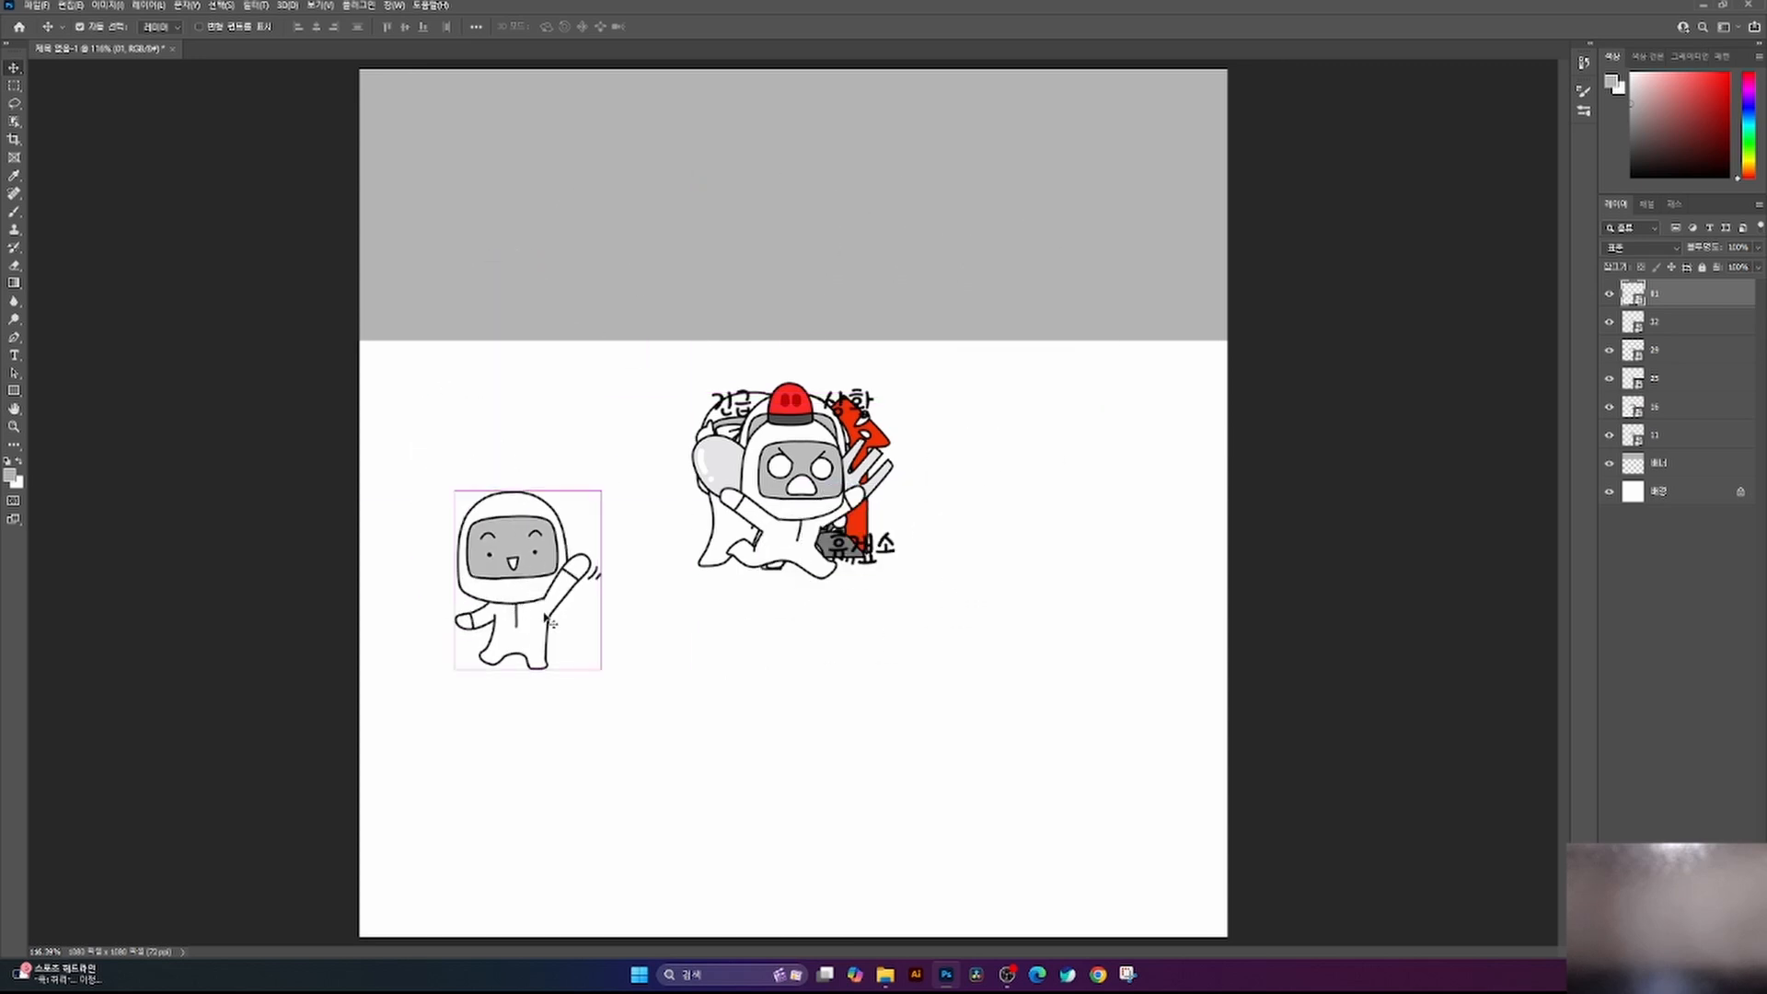
key("ctrl+z")
- Arrange the emoticons in two rows of three: waving, caution and siren above; UP arrow, spoon-and-fork and beginner driver below
left_click_drag(789, 495, 520, 485)
left_click_drag(802, 490, 806, 765)
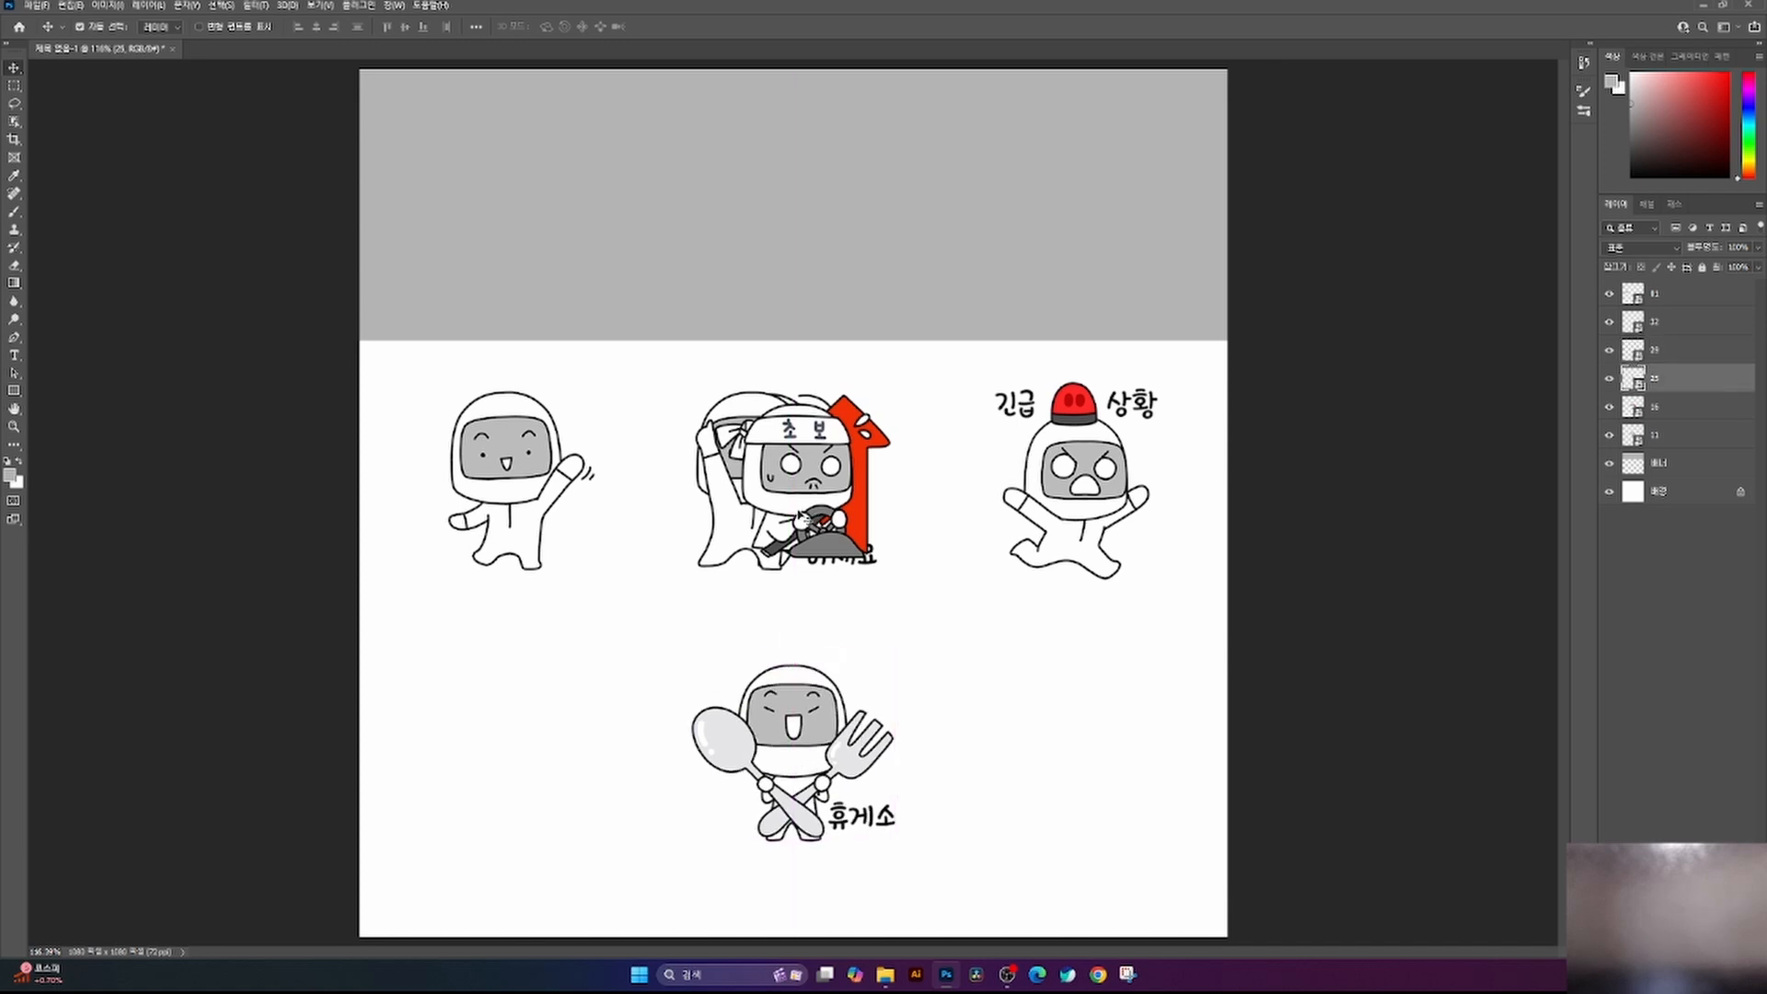
left_click_drag(800, 518, 1085, 748)
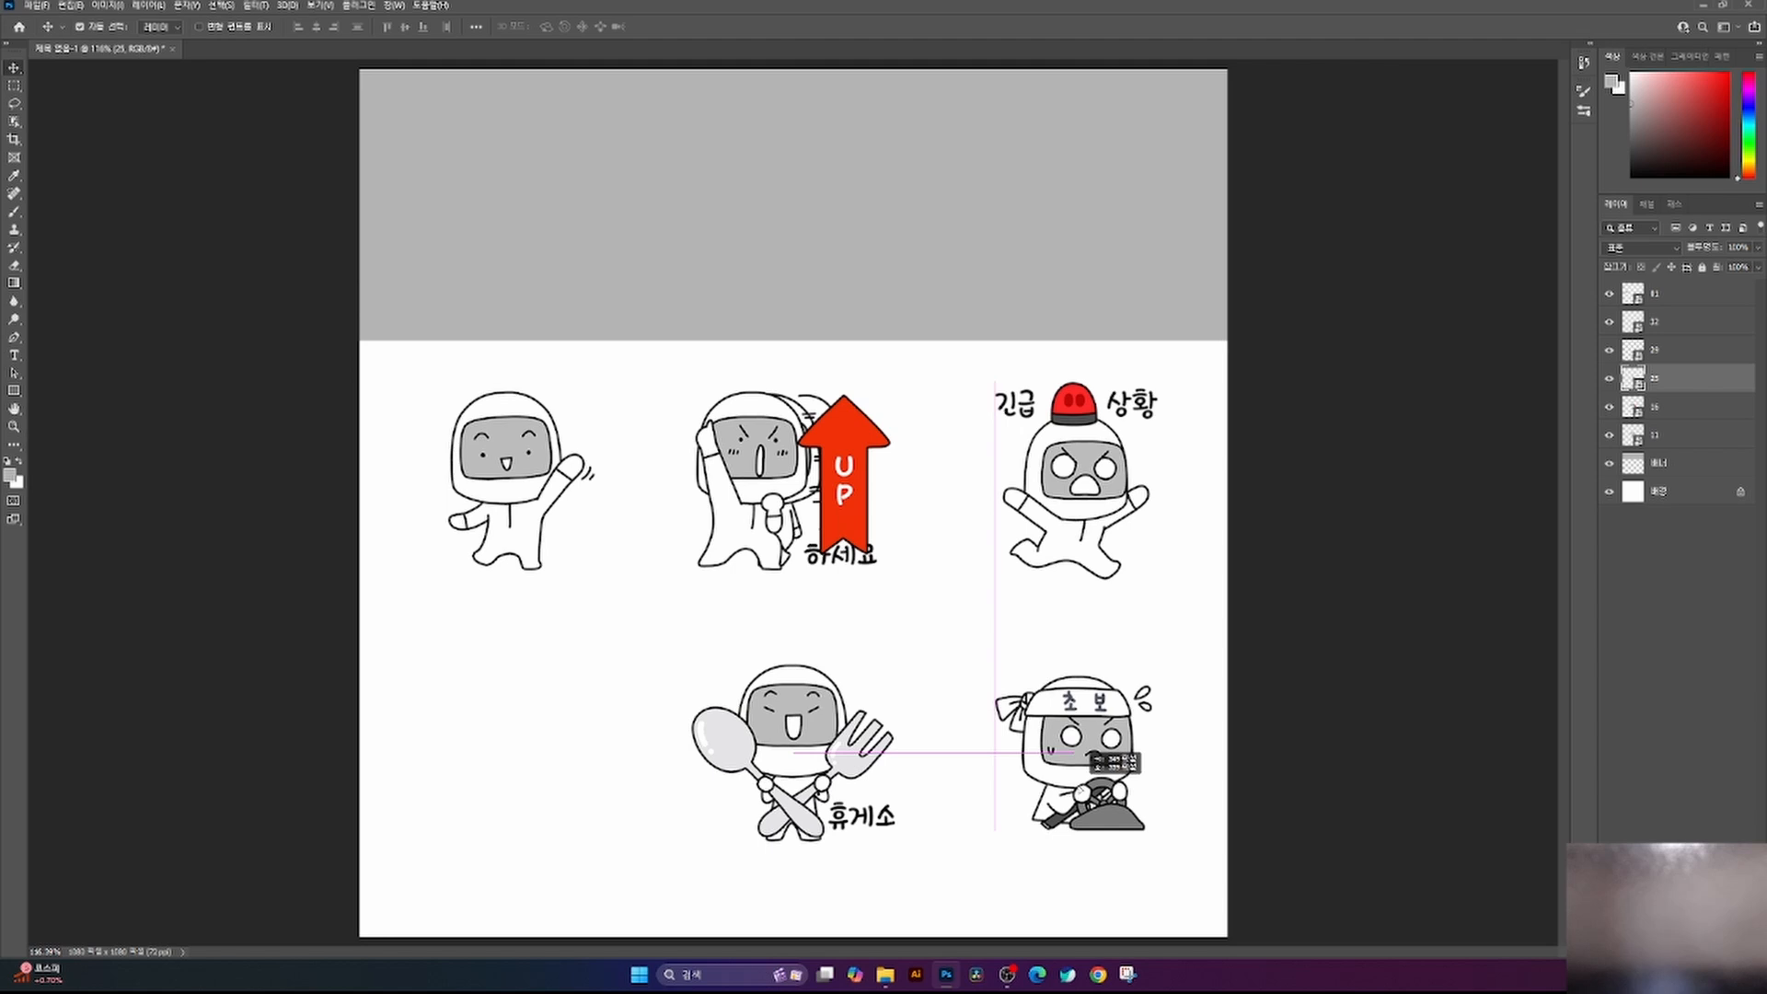
left_click_drag(1085, 748, 1089, 749)
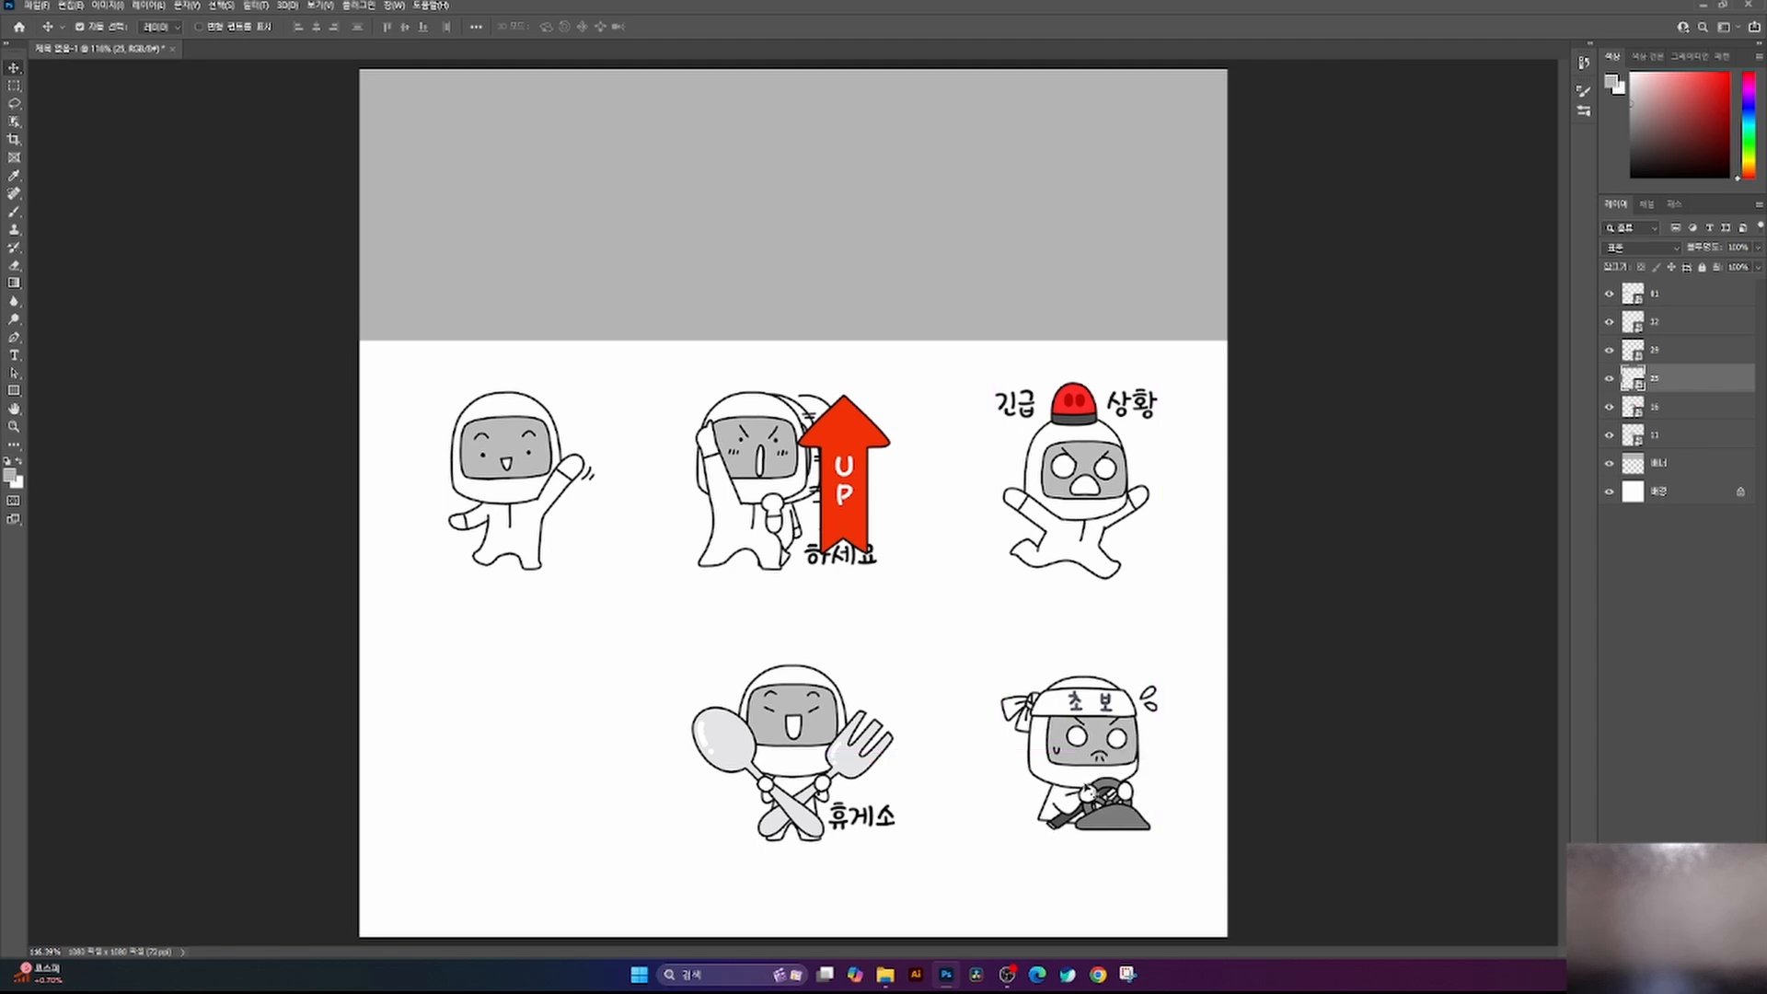
left_click_drag(758, 493, 495, 778)
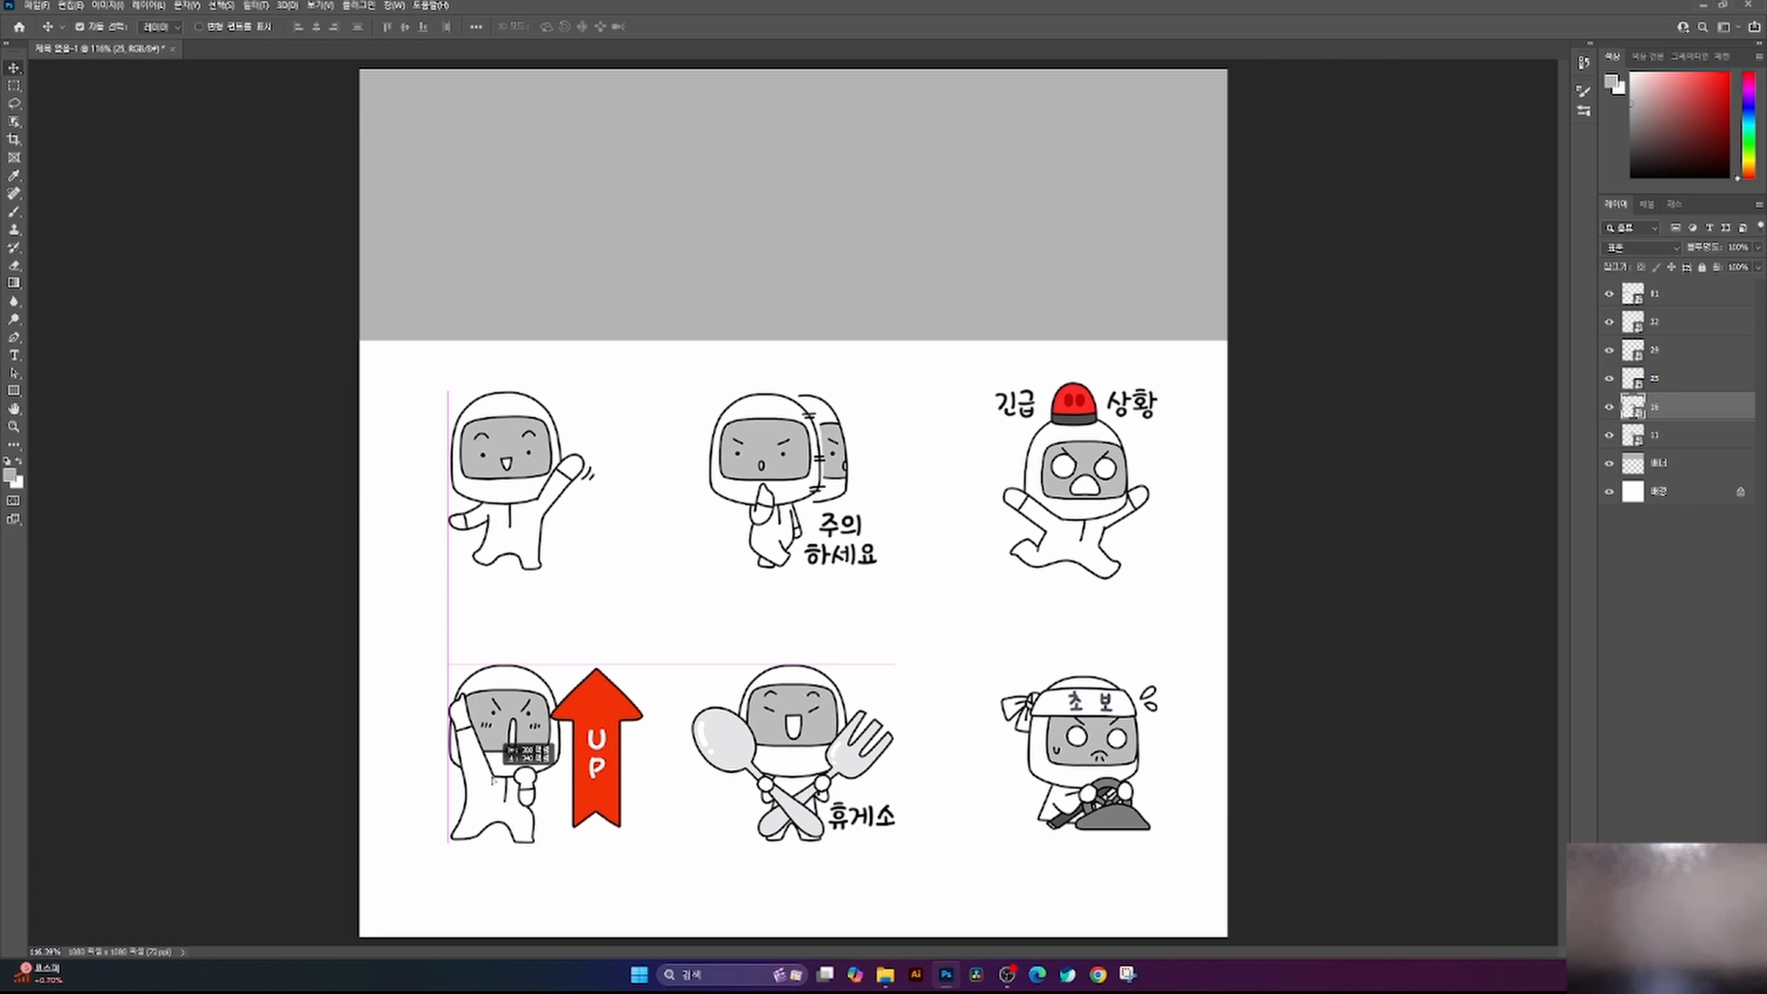
left_click_drag(494, 779, 493, 778)
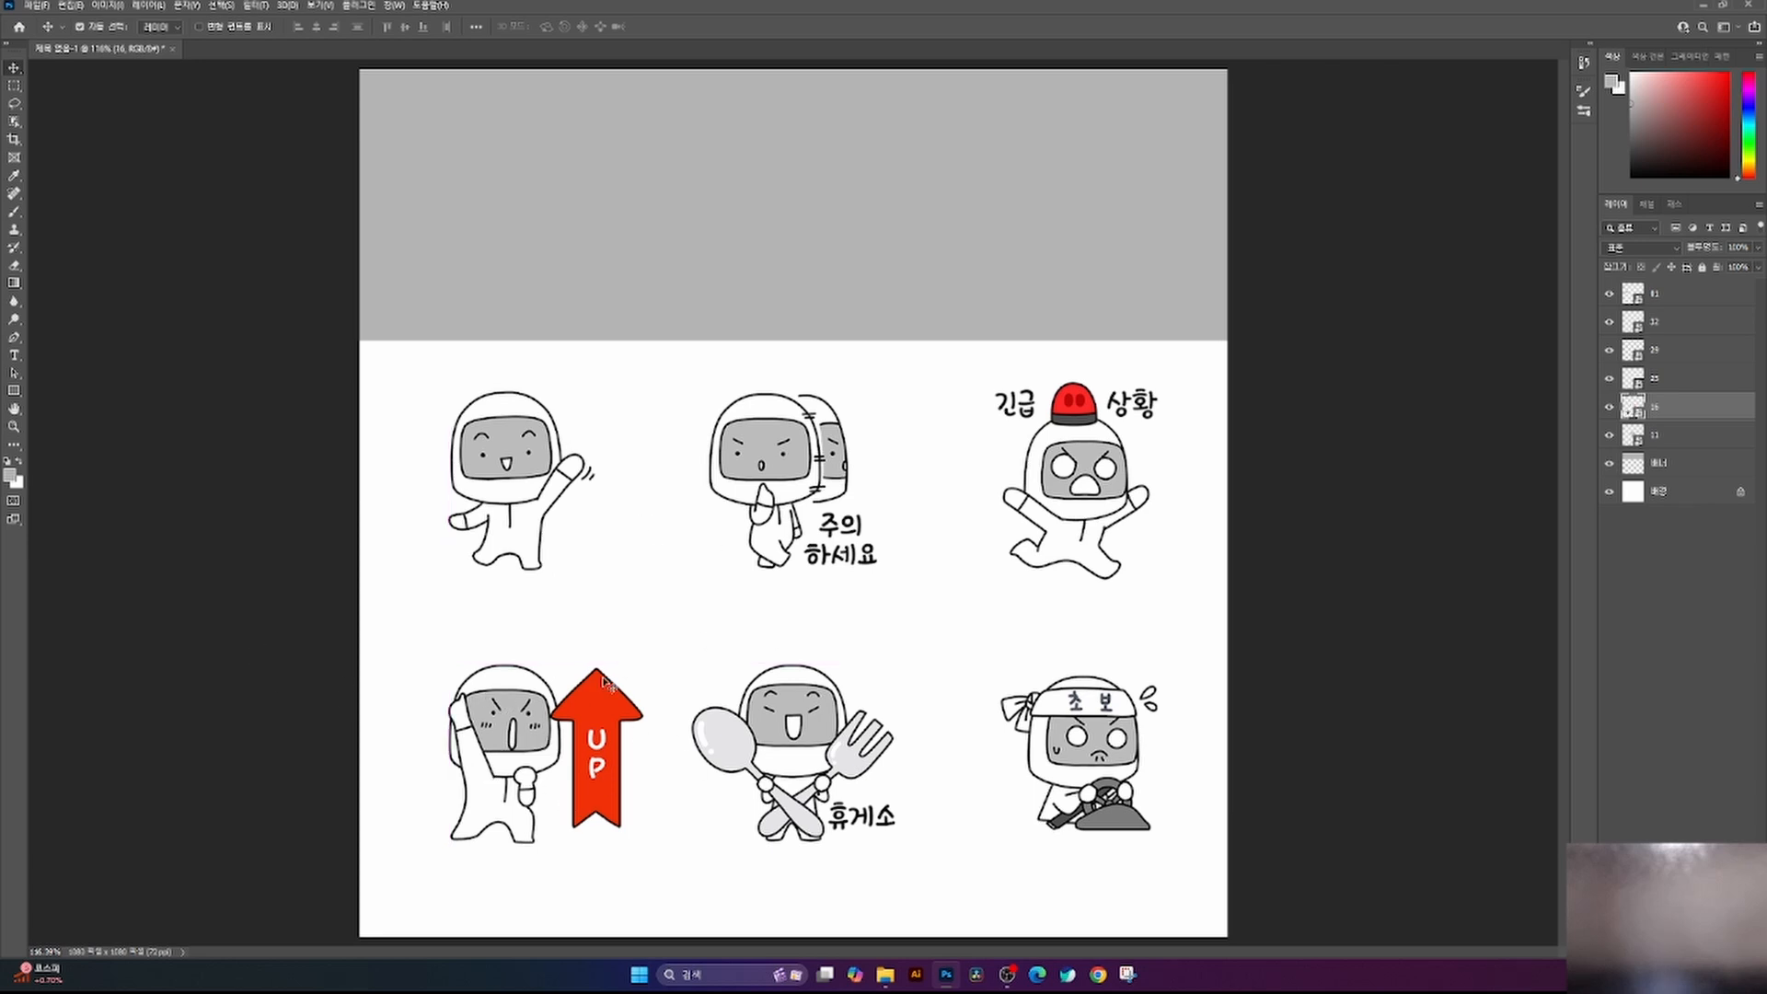
left_click_drag(545, 762, 506, 762)
- Select all six emoticons and shift the whole grid slightly downward to even out the margins in the white area
key("ctrl+minus")
key("ctrl+minus")
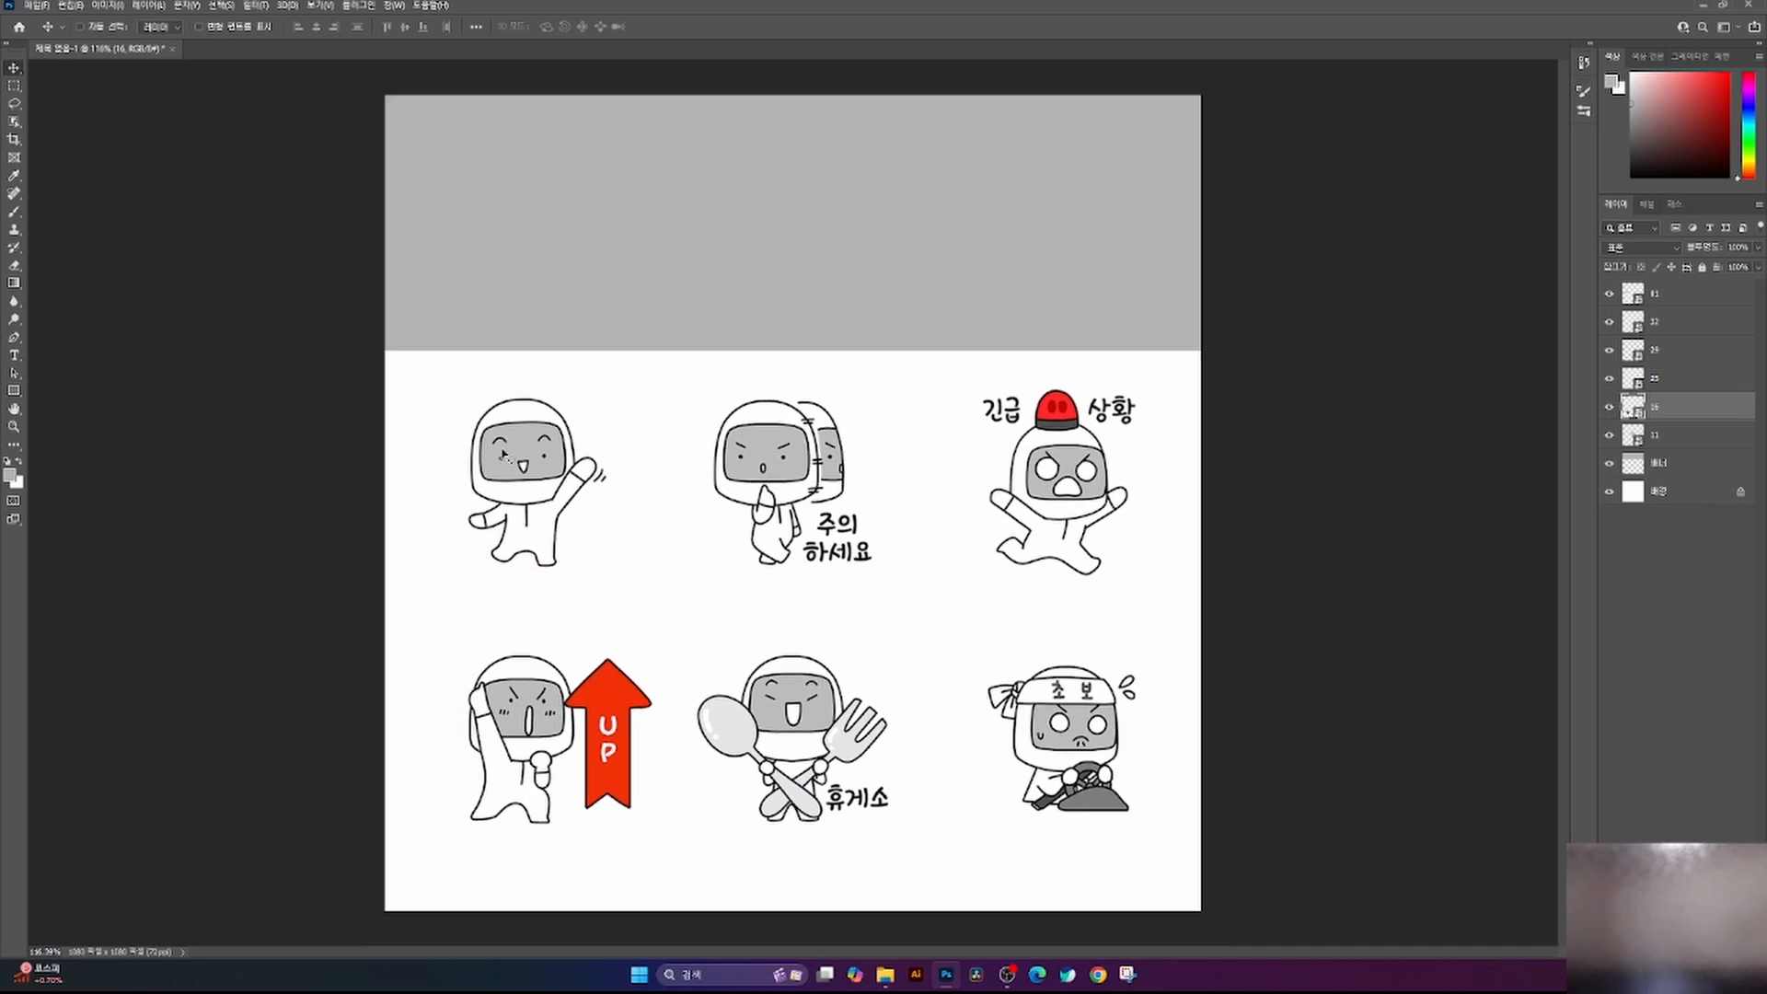
key("ctrl+minus")
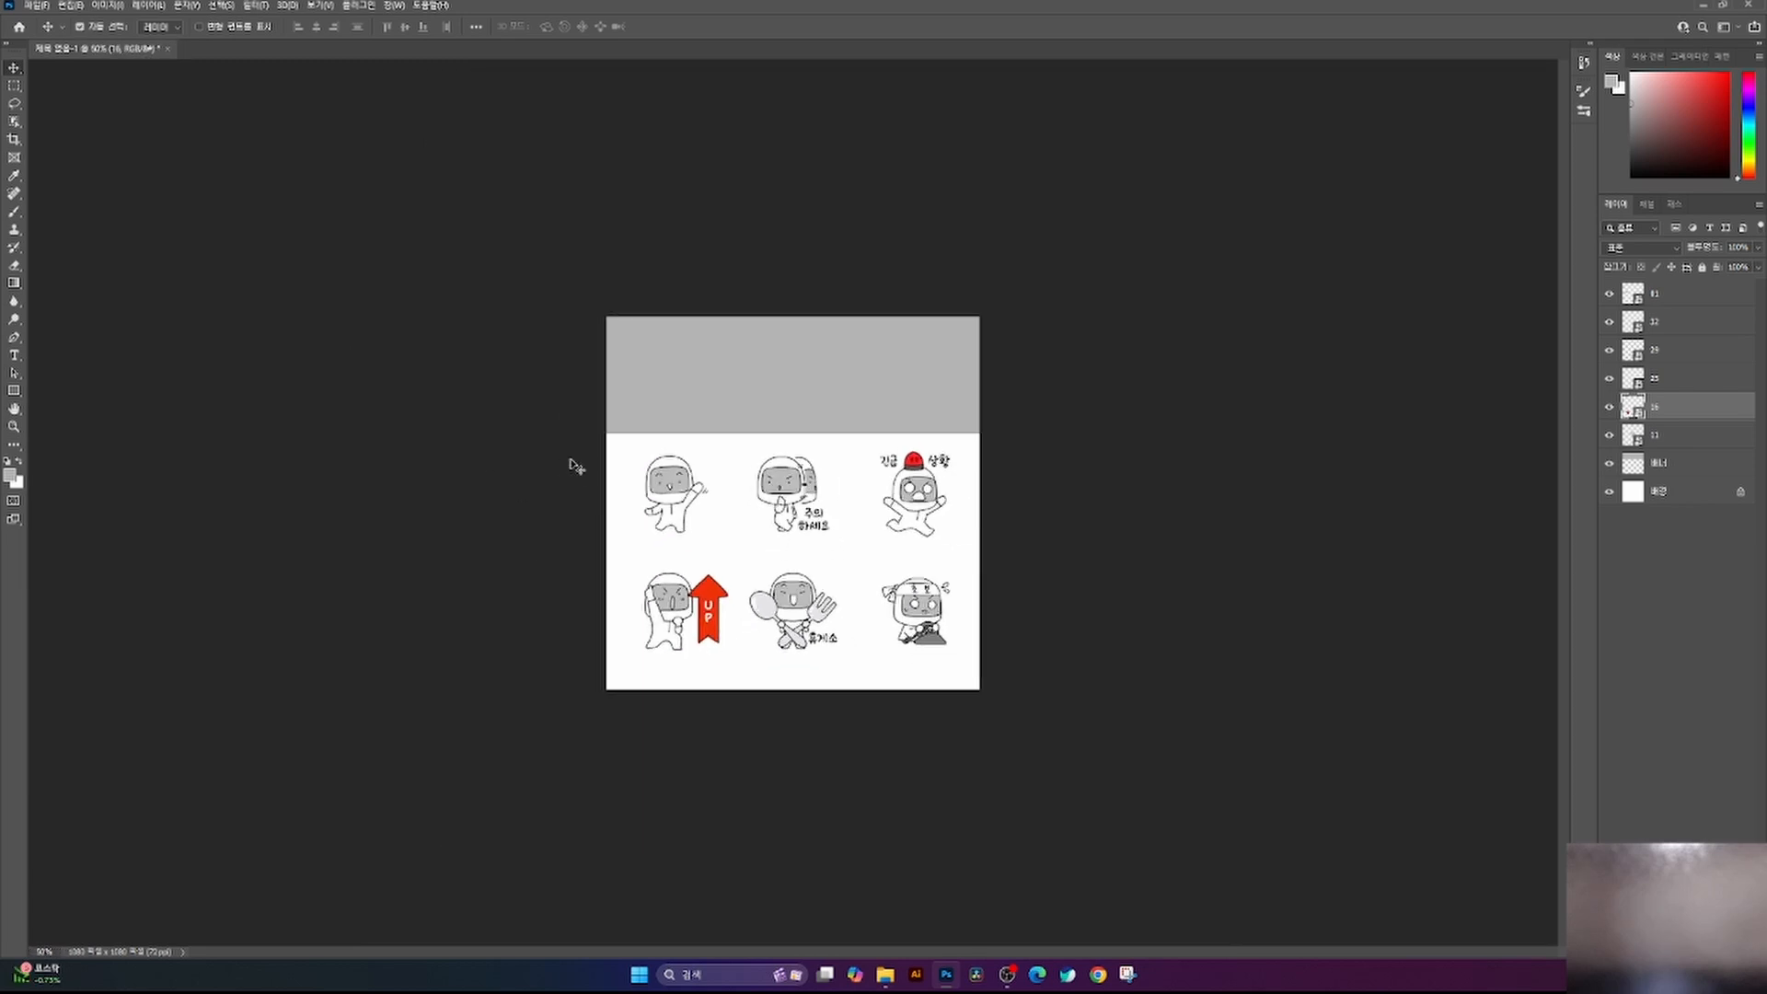
left_click_drag(550, 450, 1017, 667)
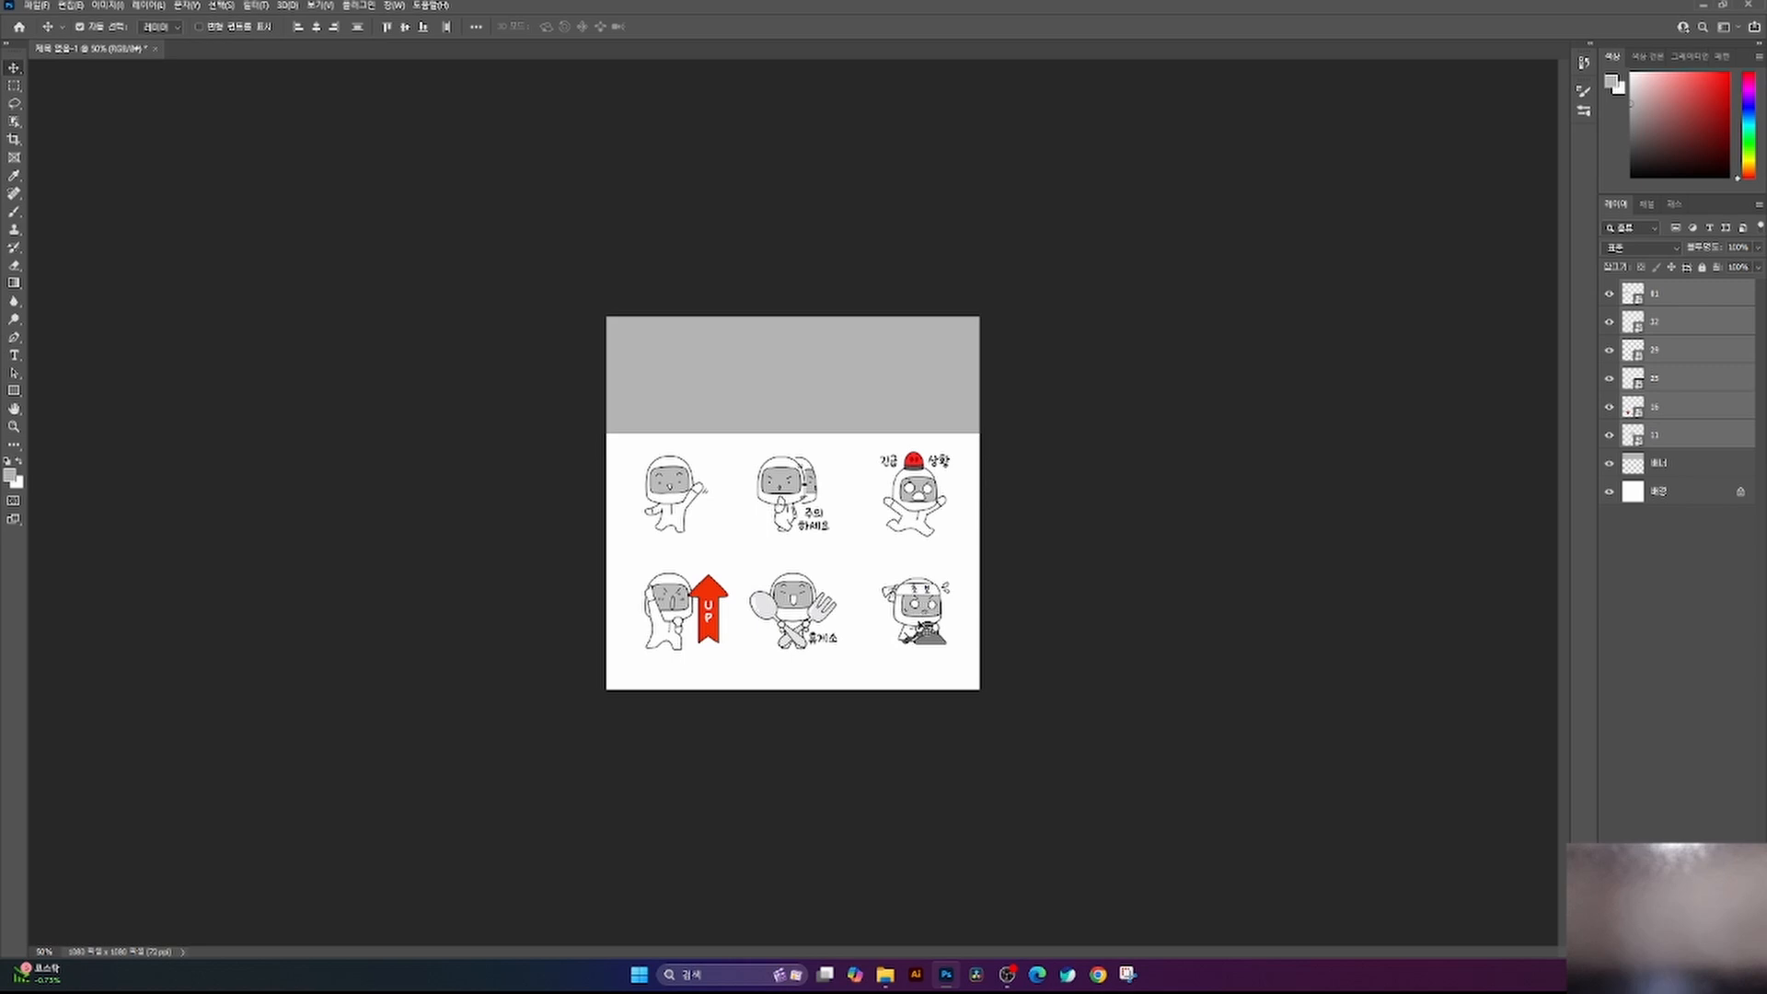
left_click_drag(914, 601, 911, 608)
key("Right")
key("Right")
key("Right")
key("Right")
key("Right")
key("Down")
key("Down")
key("Down")
key("Down")
key("Down")
key("Down")
key("Down")
key("Down")
key("Down")
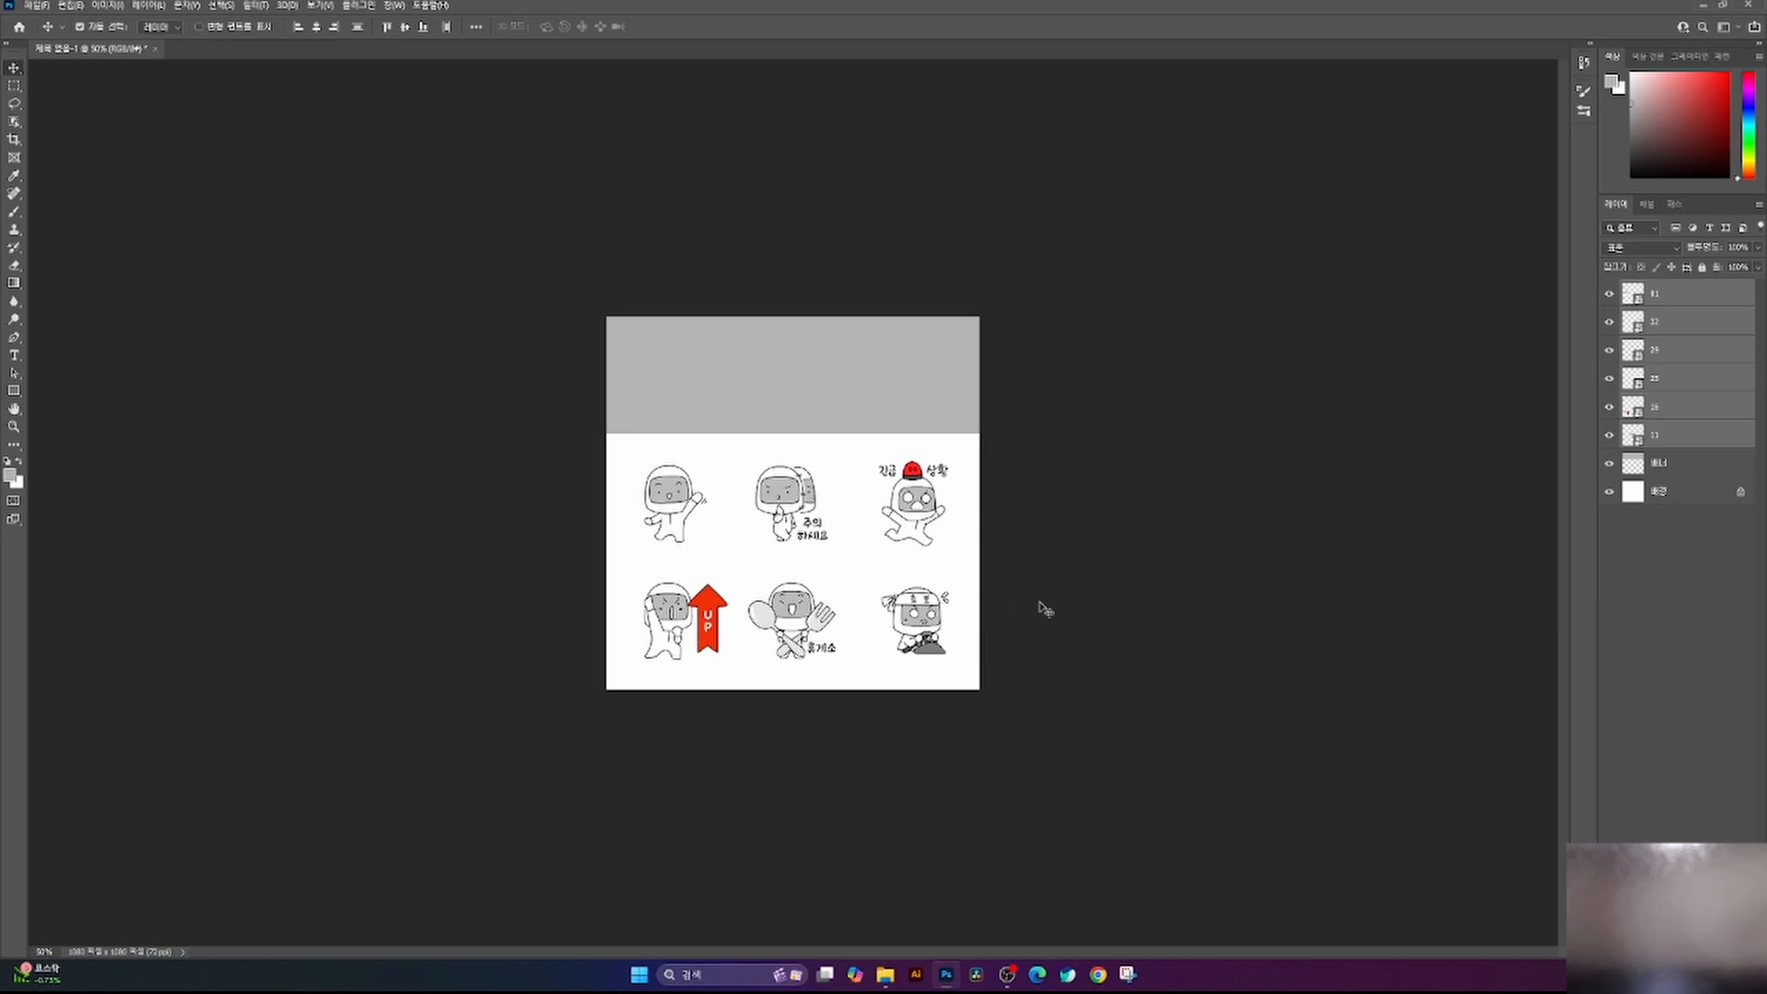
key("Down")
key("Down")
key("Down")
key("Down")
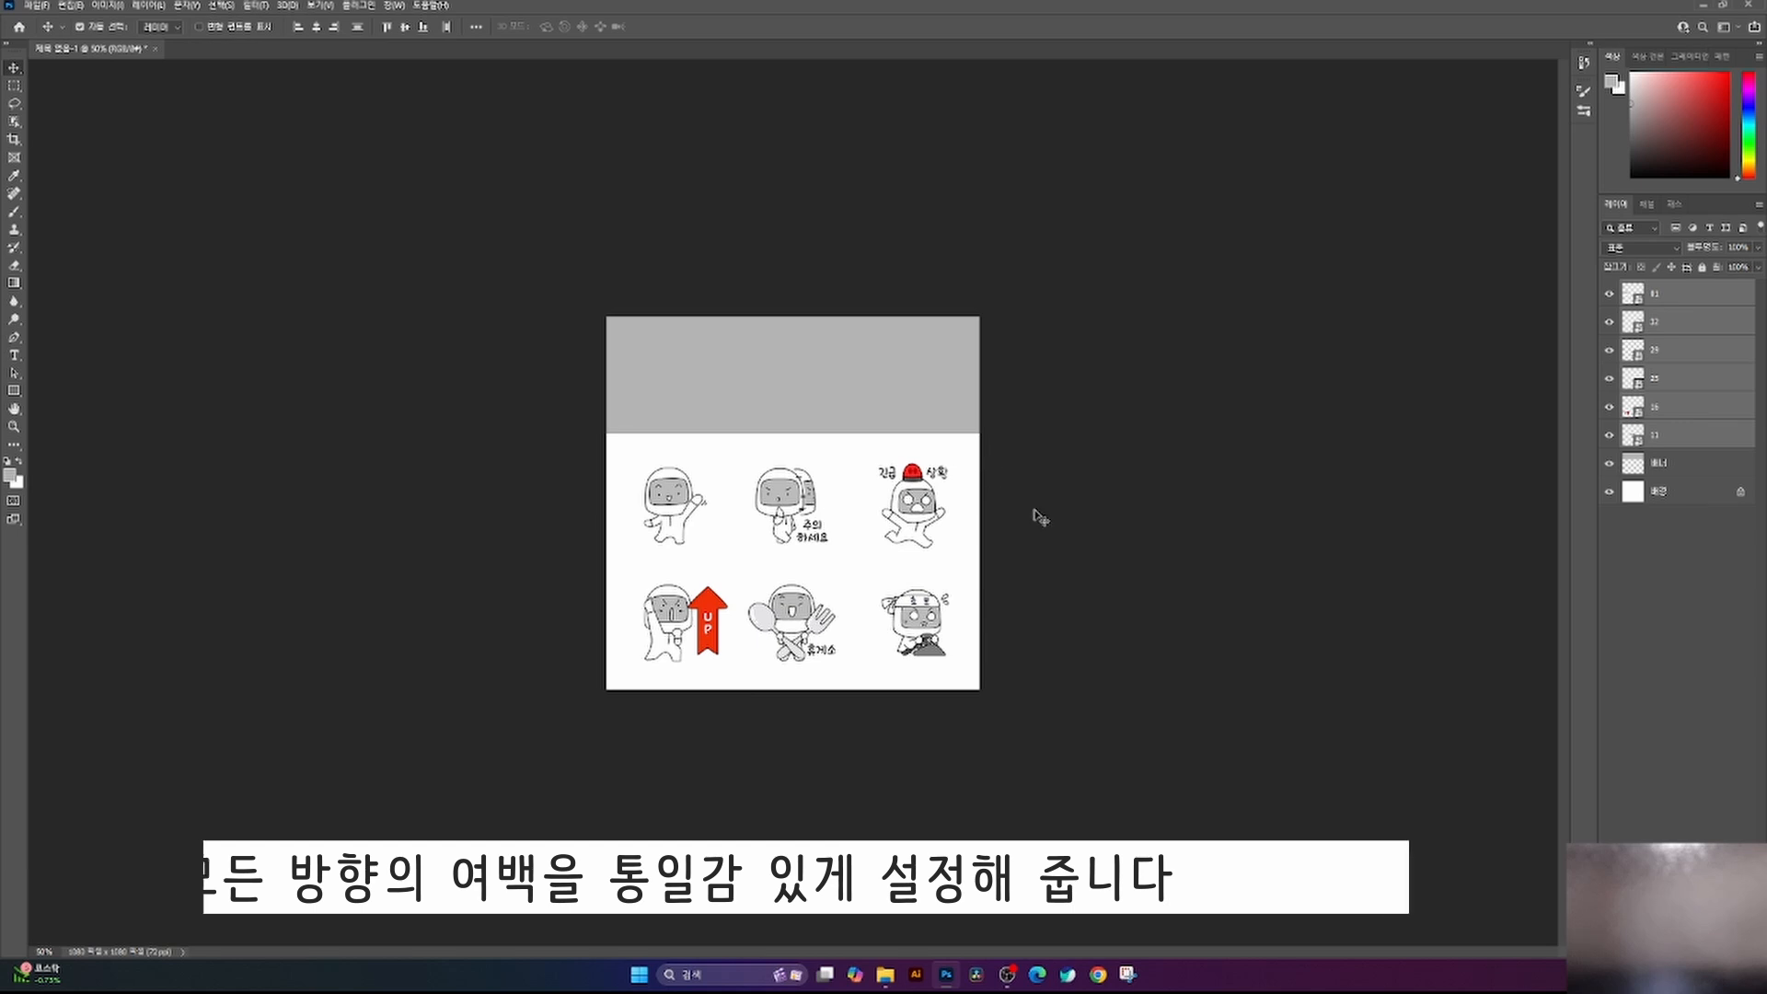
- Add black text reading "mR.트래픽" in the gray banner with the Type tool
key("ctrl+0")
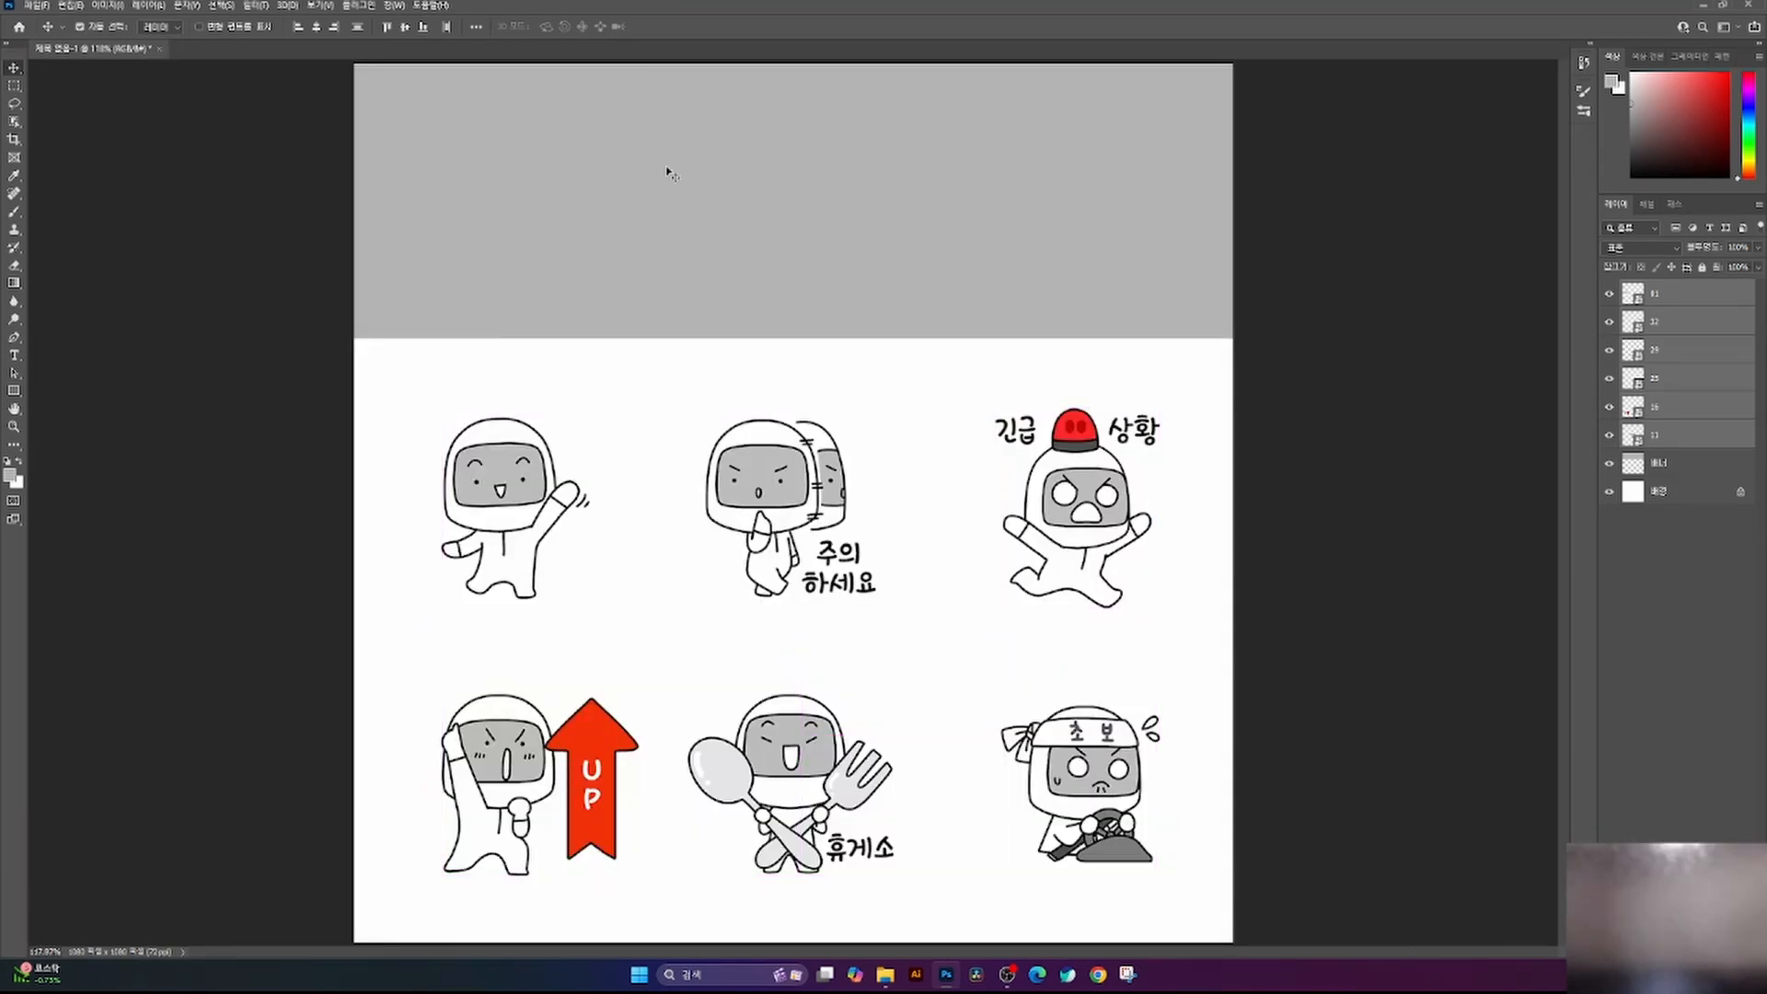
key("ctrl+1")
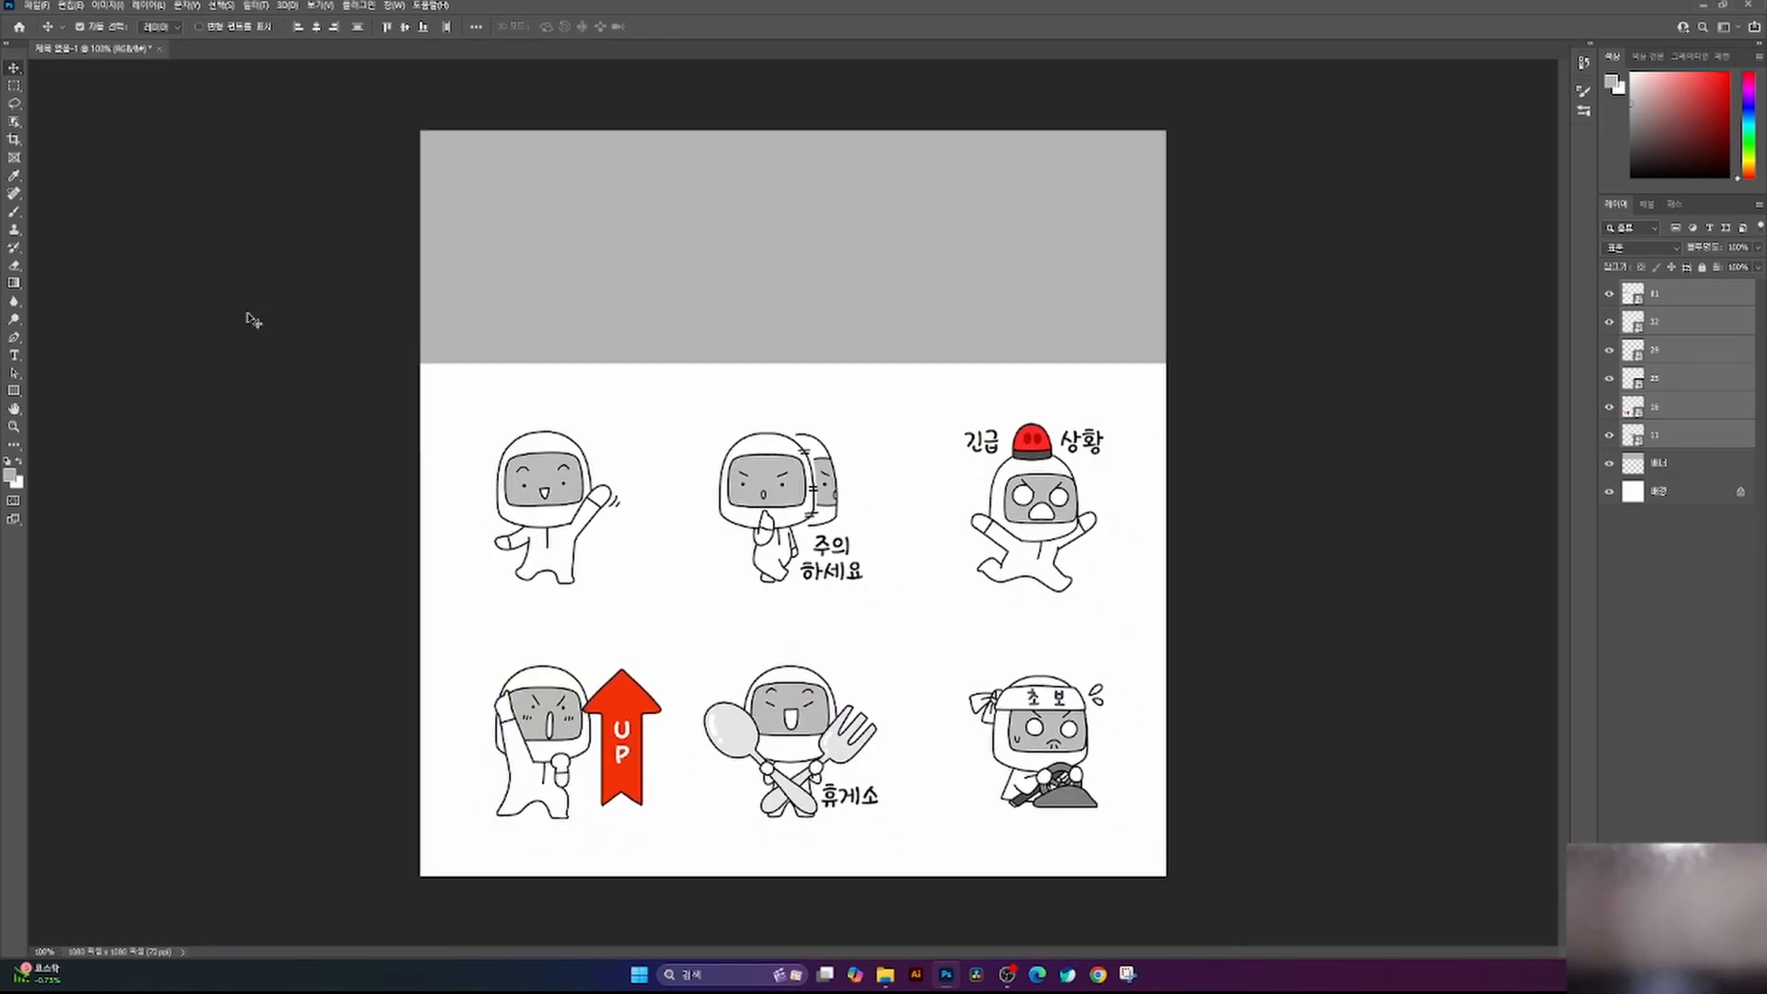
left_click(300, 357)
left_click(15, 355)
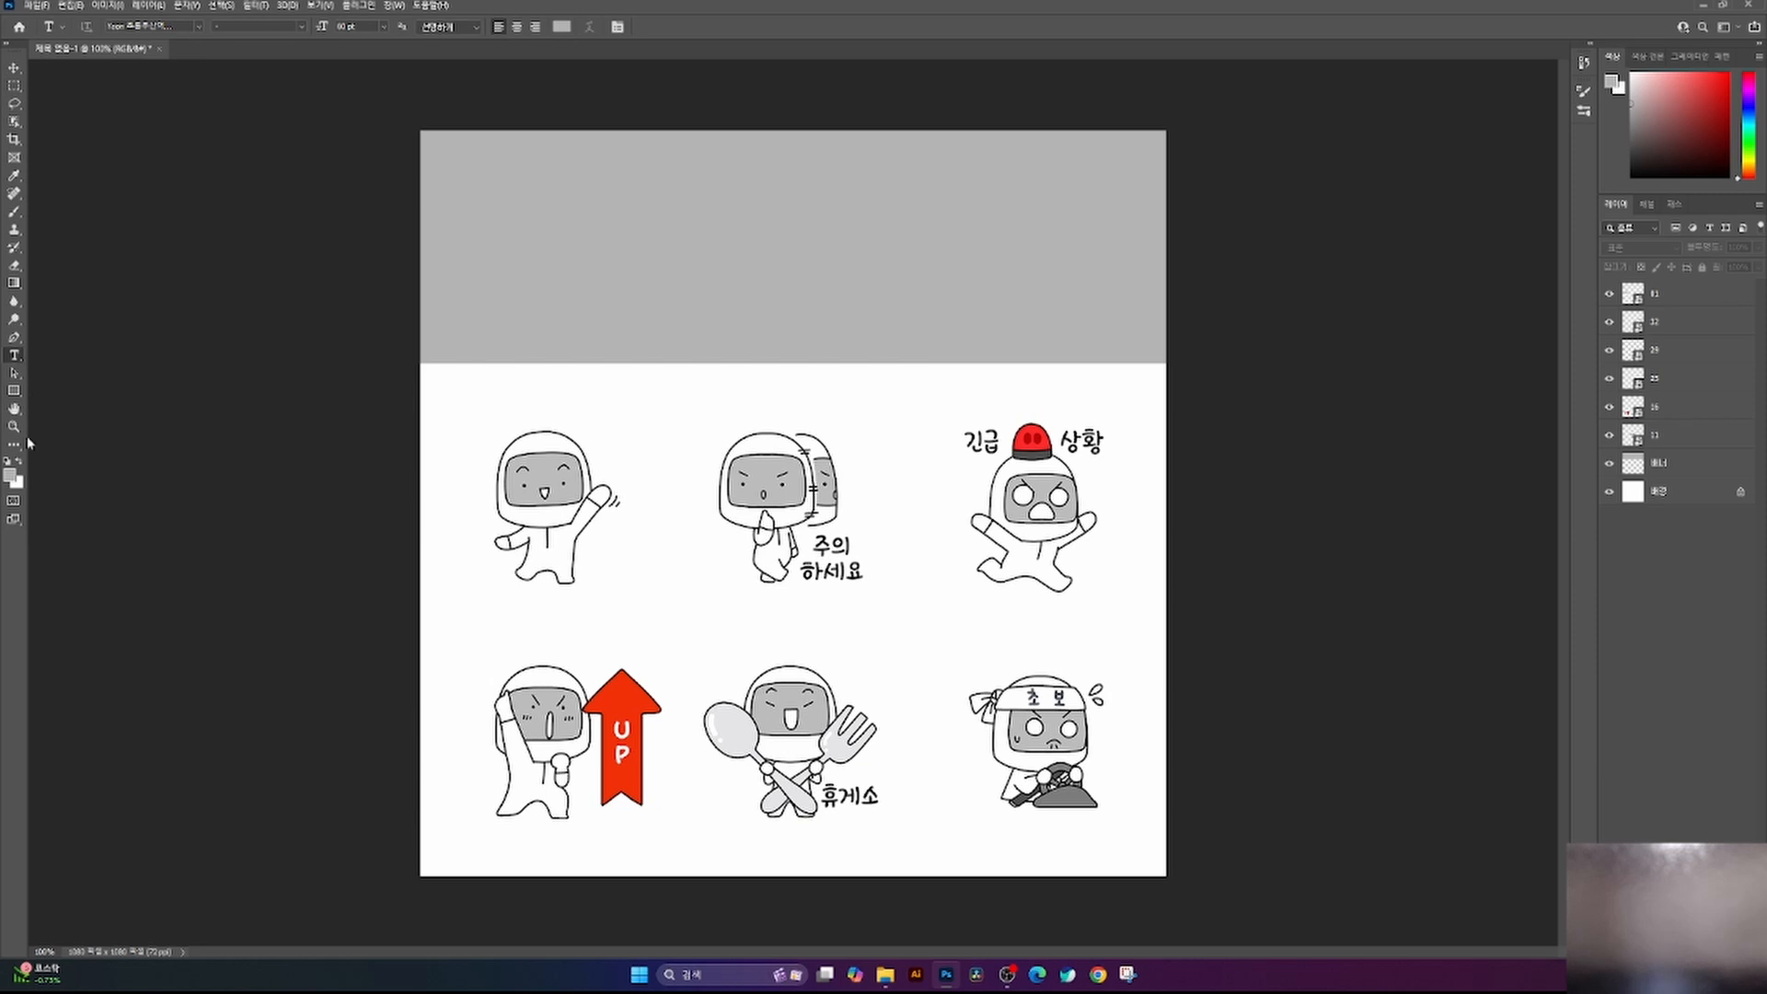
left_click(11, 476)
left_click(701, 416)
left_click(1013, 238)
left_click(521, 286)
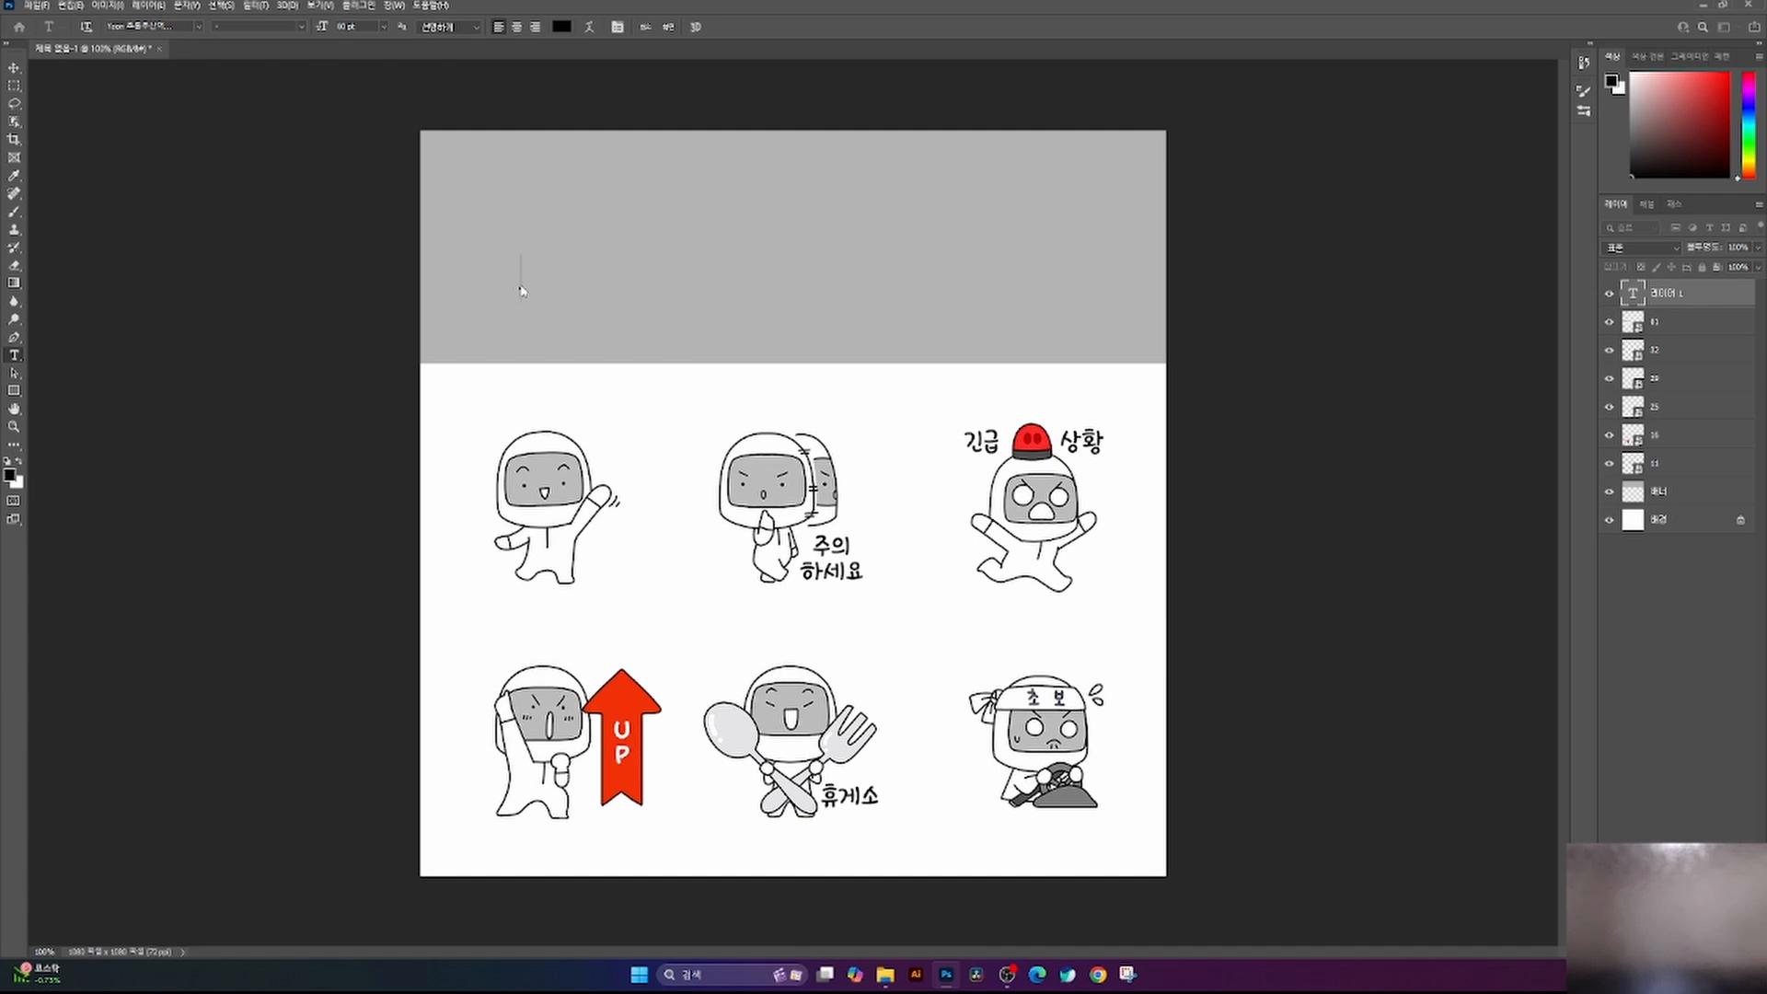
type("mR.트래픽")
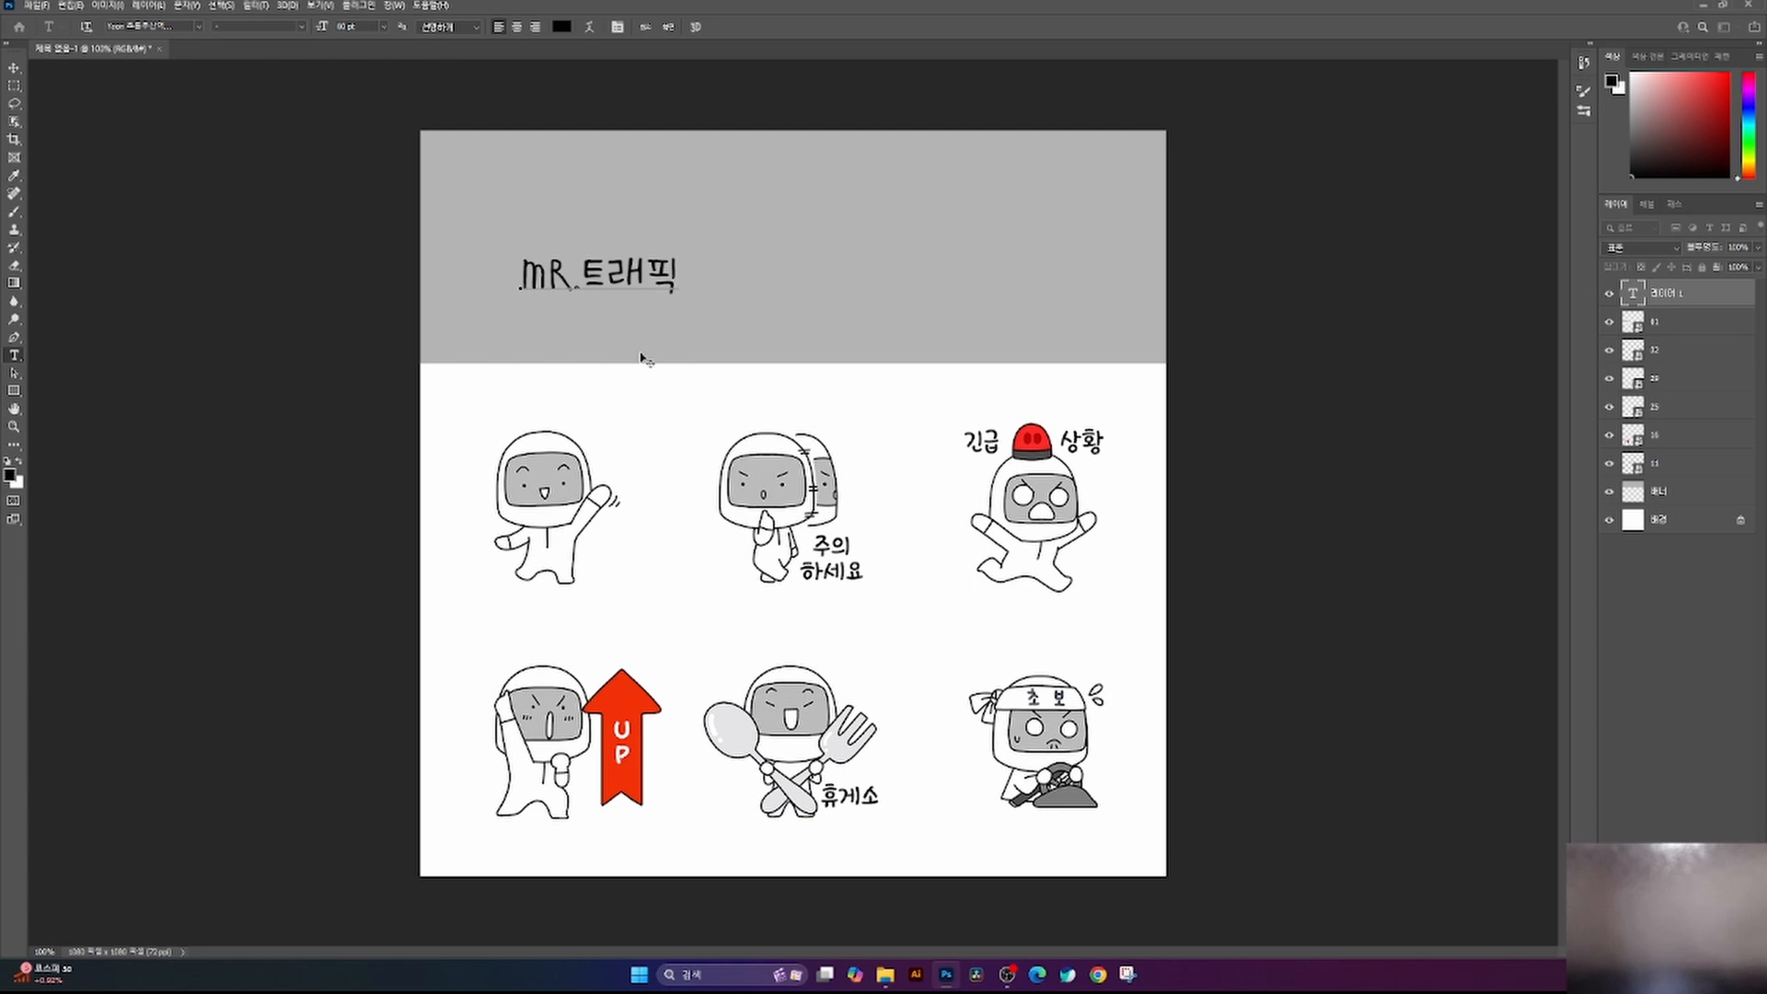
- Change the title's font to 여기어때 잘난체 and retype its beginning so it reads "Mr.트래픽"
key("ctrl+a")
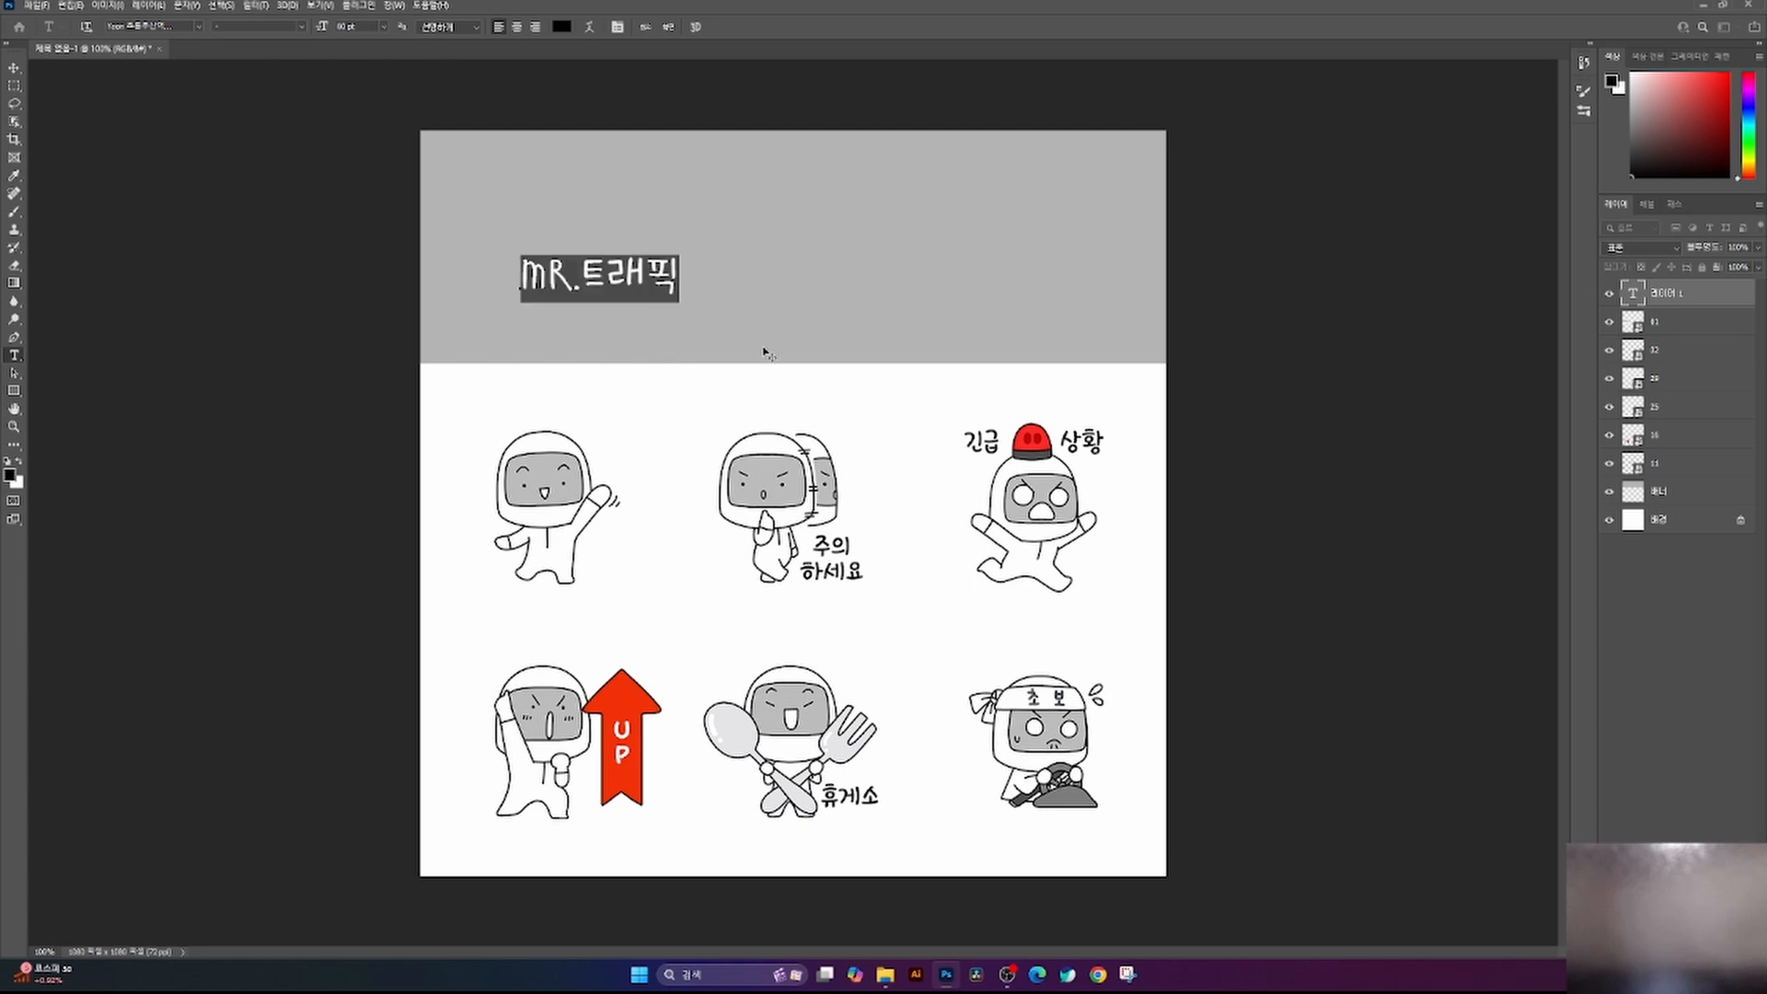
left_click(200, 29)
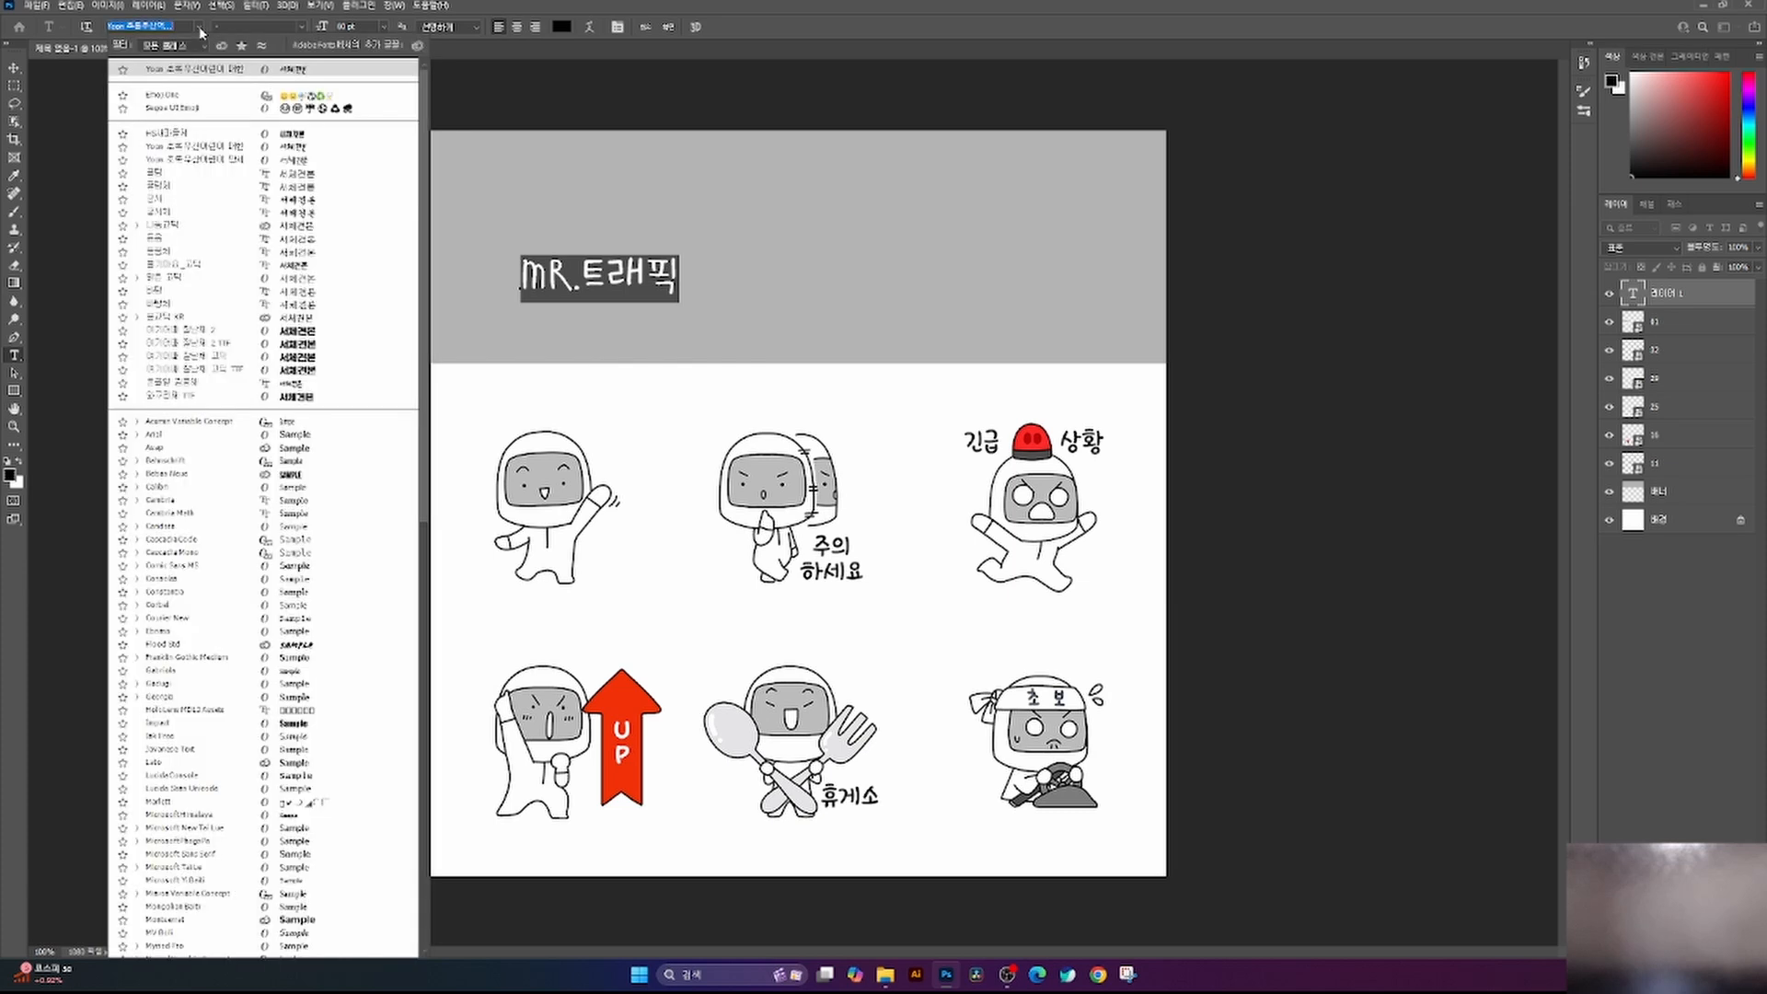
left_click(205, 346)
left_click(593, 273)
key("BackSpace")
key("BackSpace")
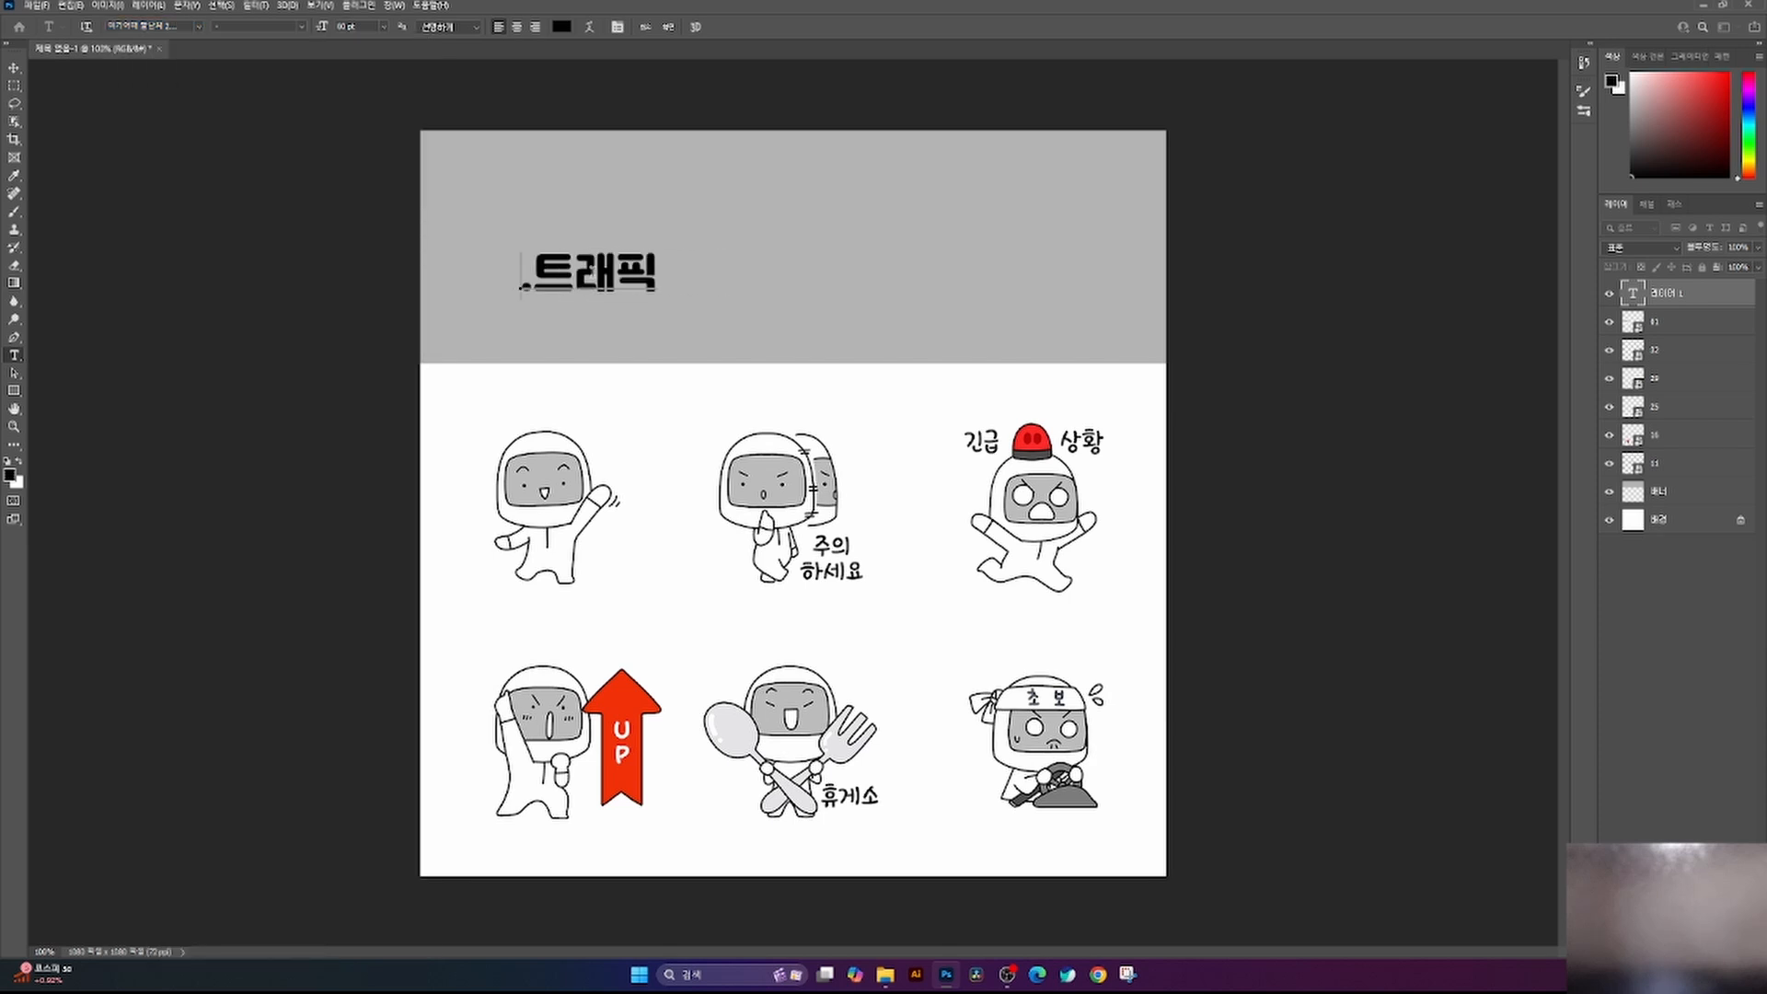
type("ㅡㄱ")
key("BackSpace")
key("BackSpace")
type("Mr")
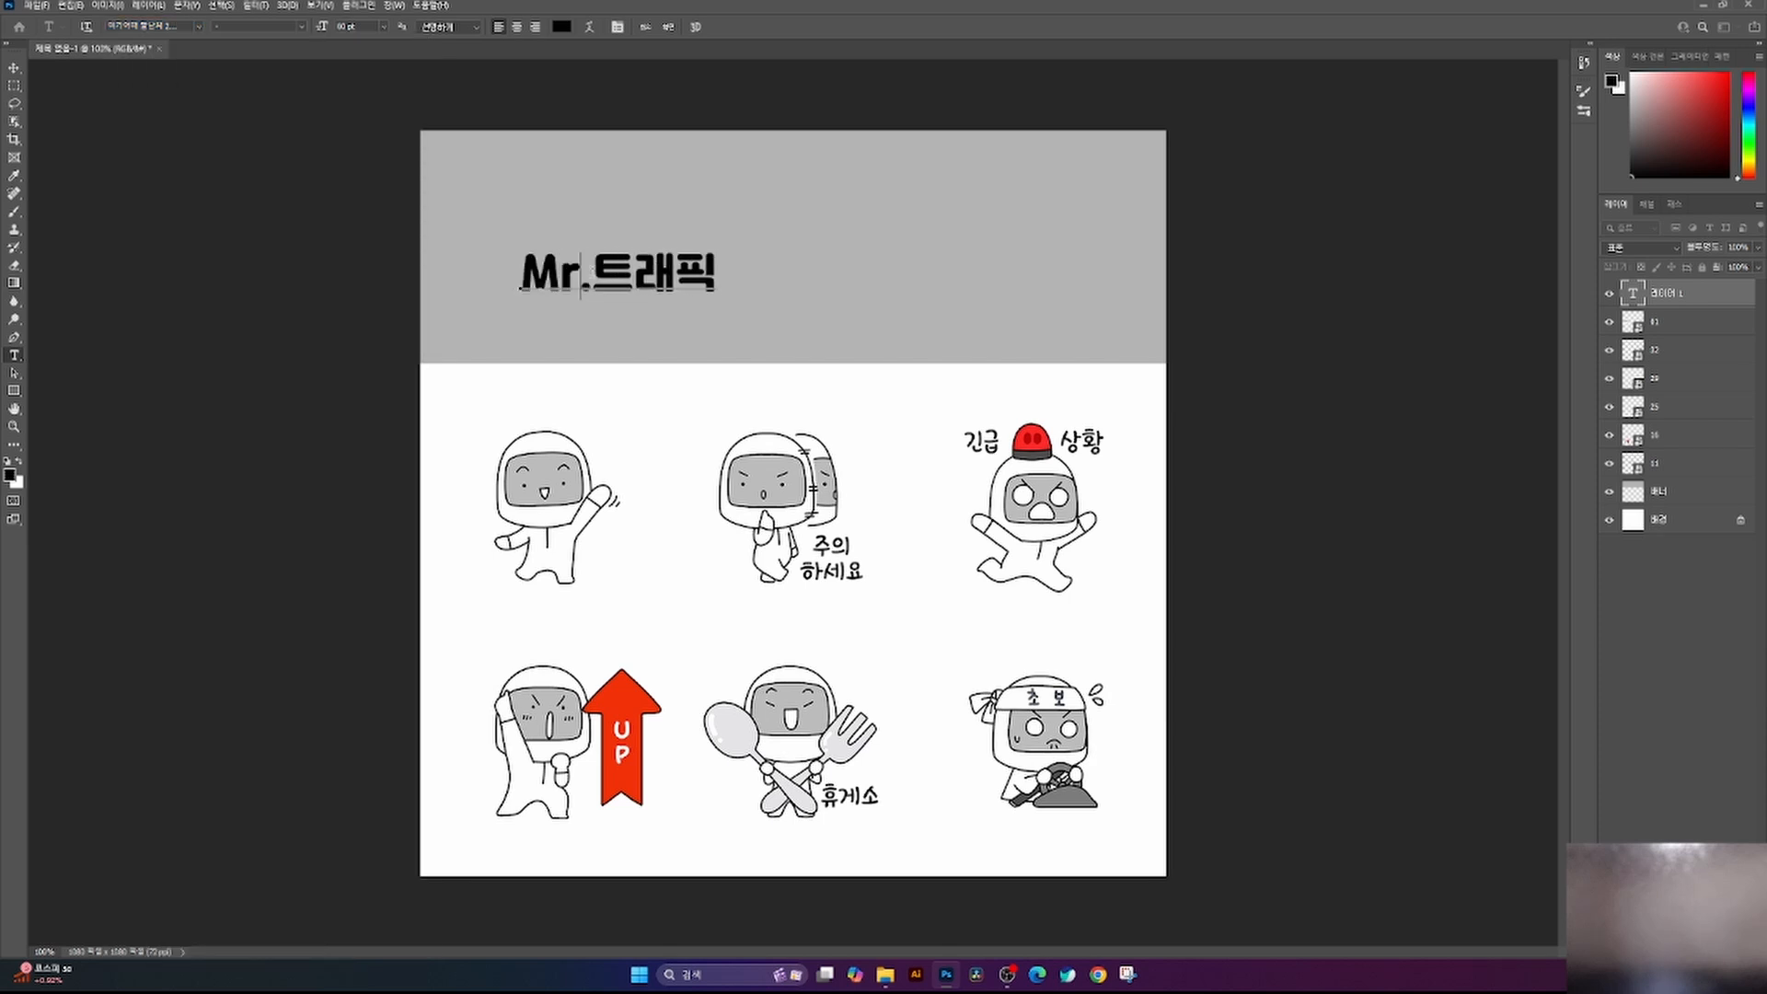
- Enlarge the Mr.트래픽 title to about 132 pt and place it in the upper part of the banner, starting near the emoticons' left edge
key("ctrl+Return")
key("v")
left_click_drag(691, 274, 1010, 209)
key("ctrl+t")
key("Return")
left_click_drag(860, 269, 870, 230)
key("ctrl+t")
left_click_drag(1019, 170, 948, 186)
left_click_drag(888, 230, 866, 211)
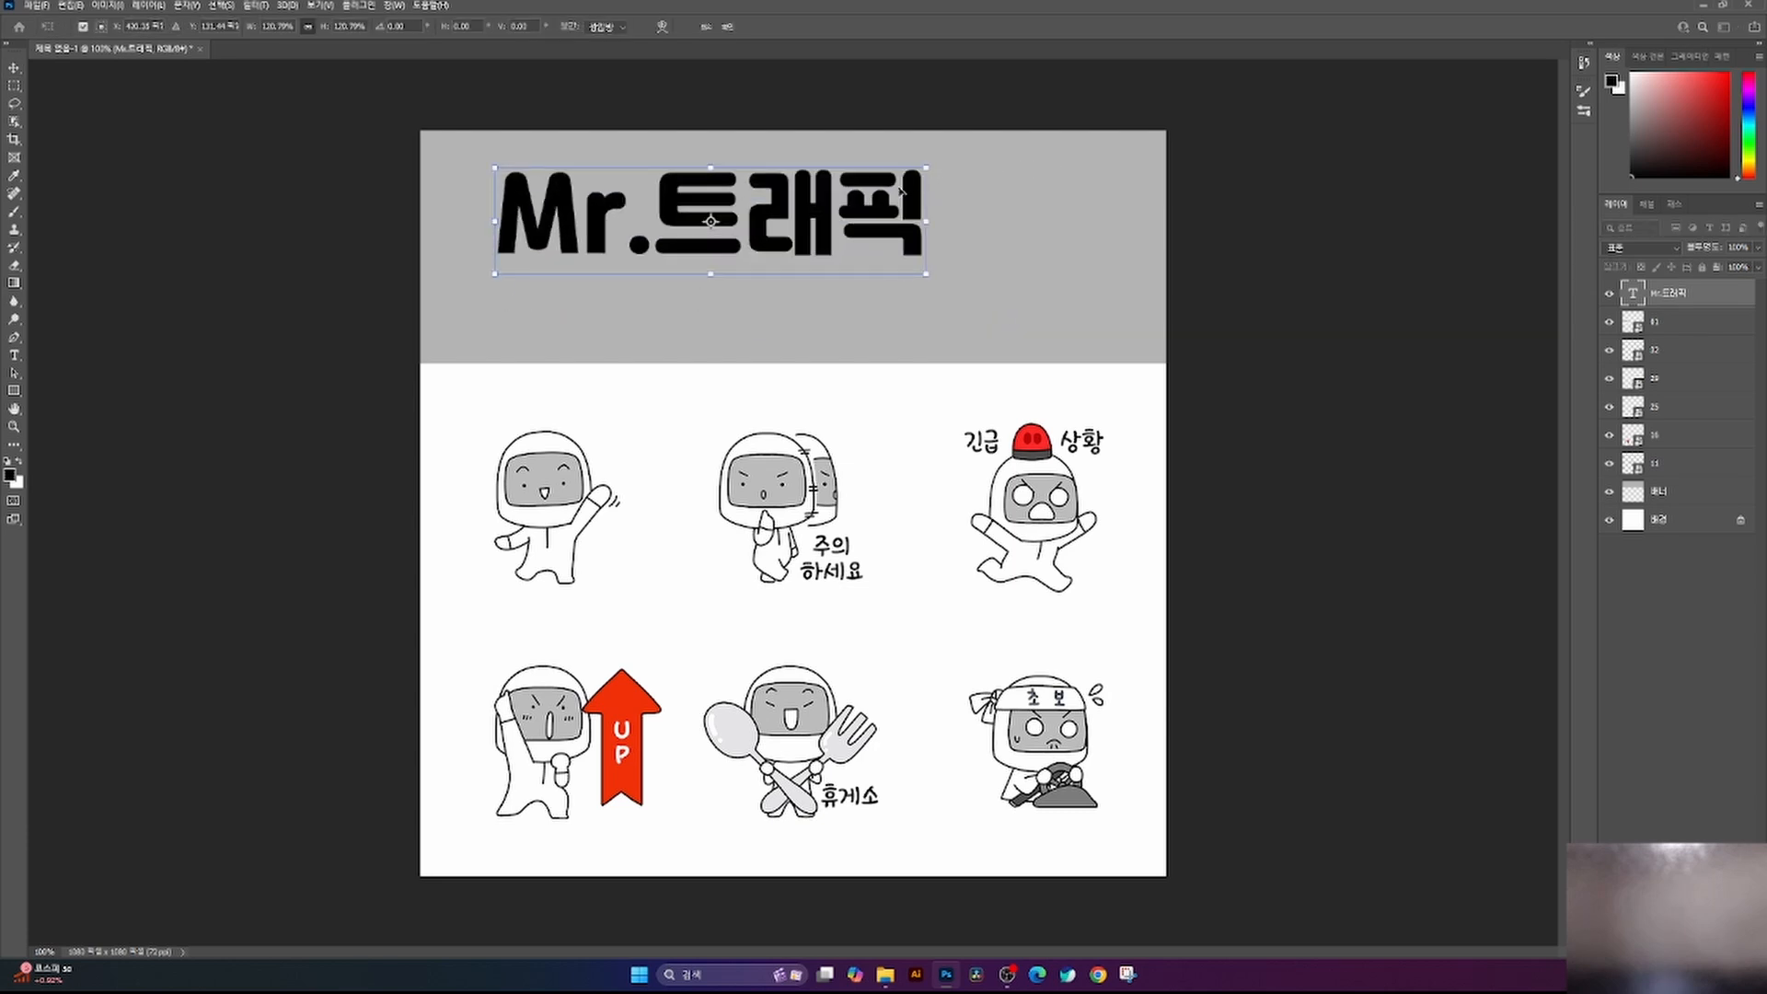
key("Return")
left_click_drag(728, 259, 699, 344)
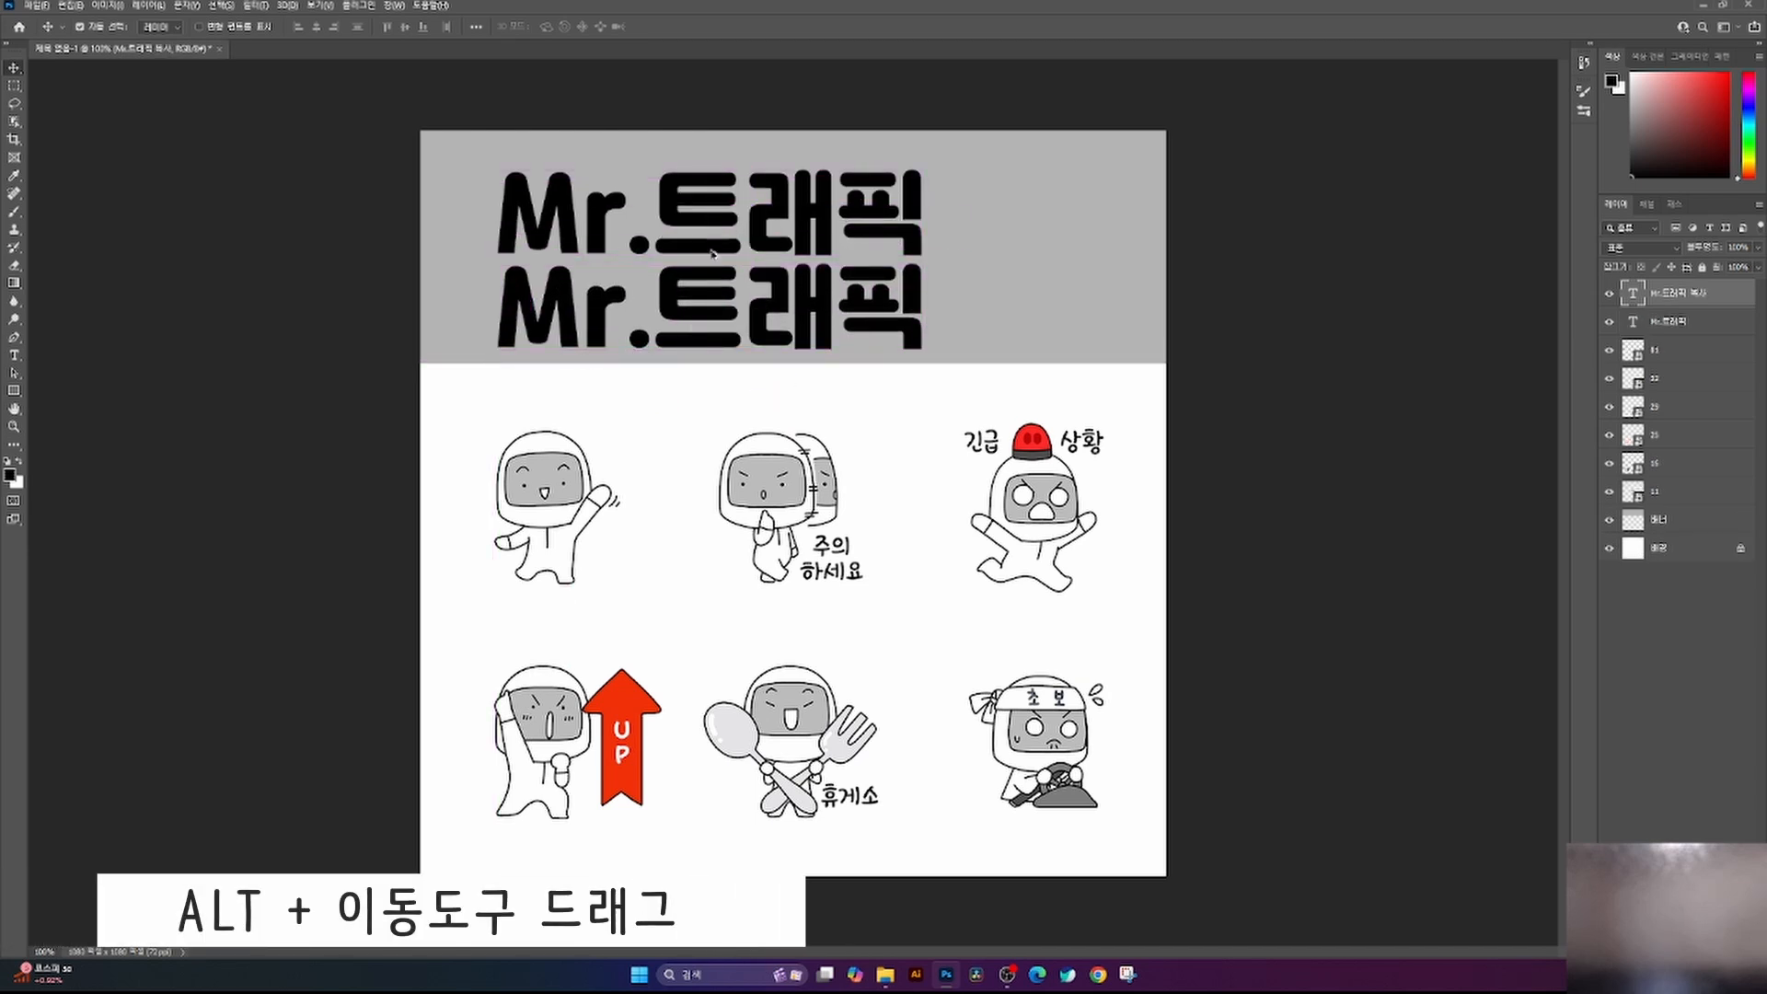
key("ctrl+z")
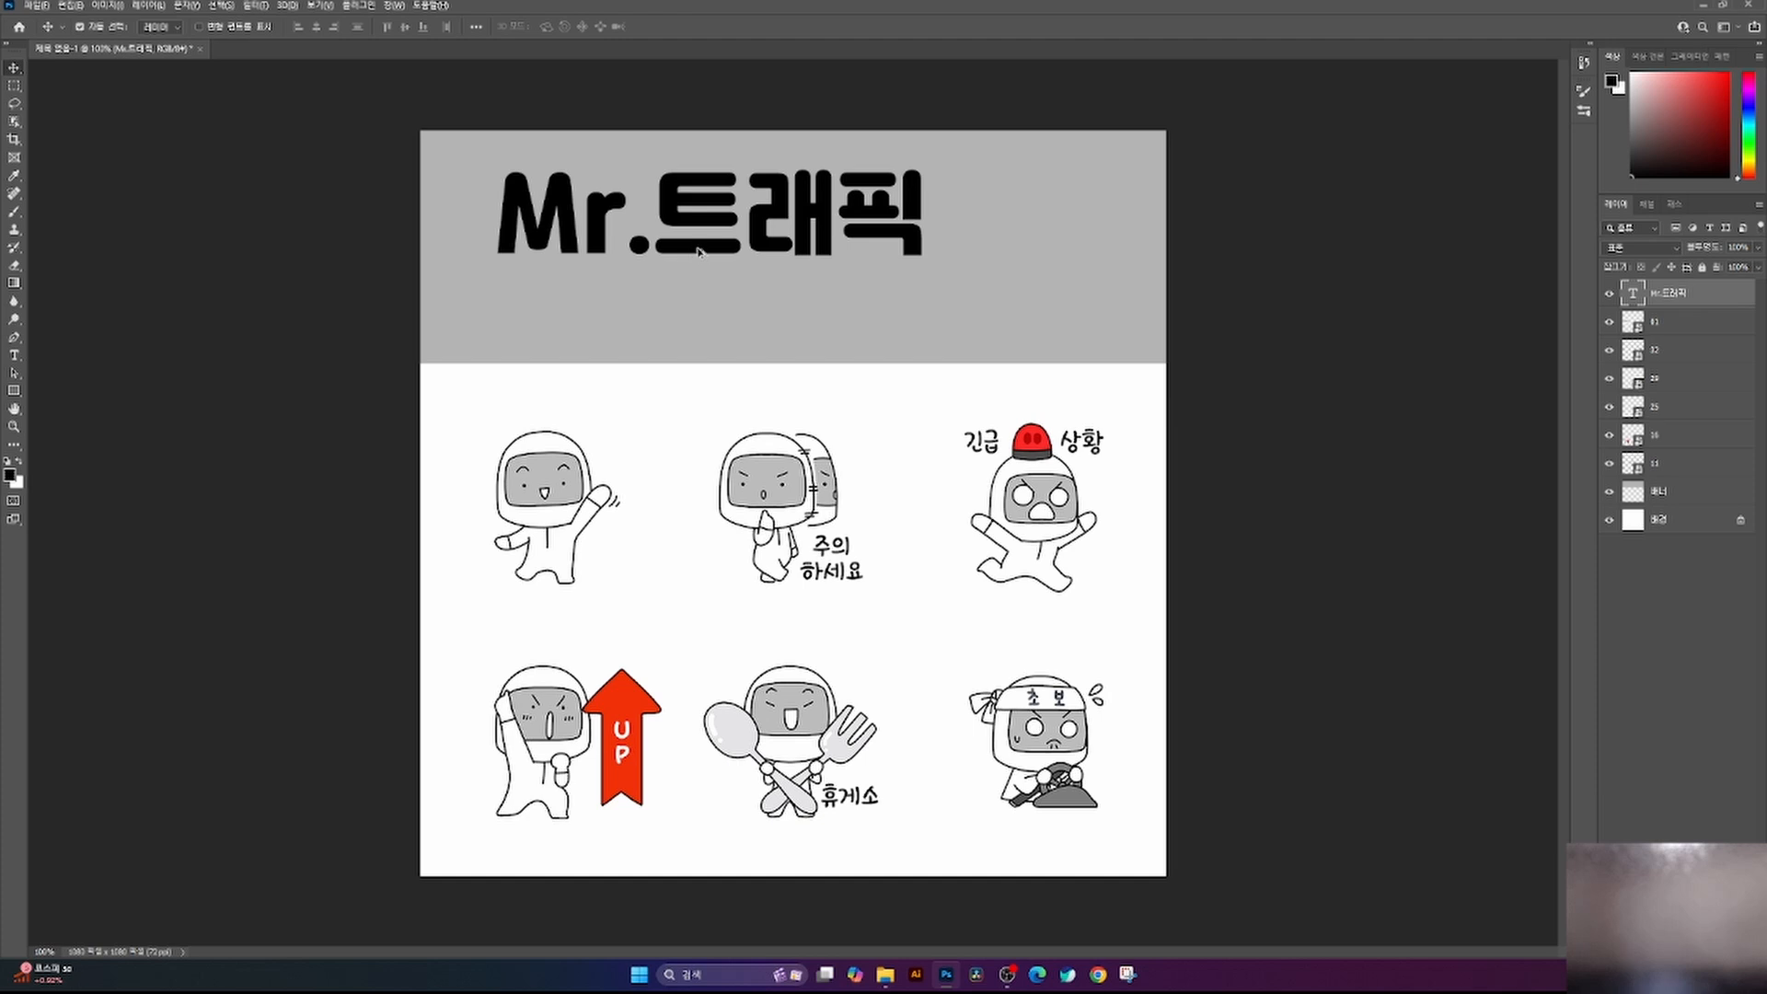
left_click_drag(698, 251, 628, 476)
key("ctrl+z")
key("ctrl+z")
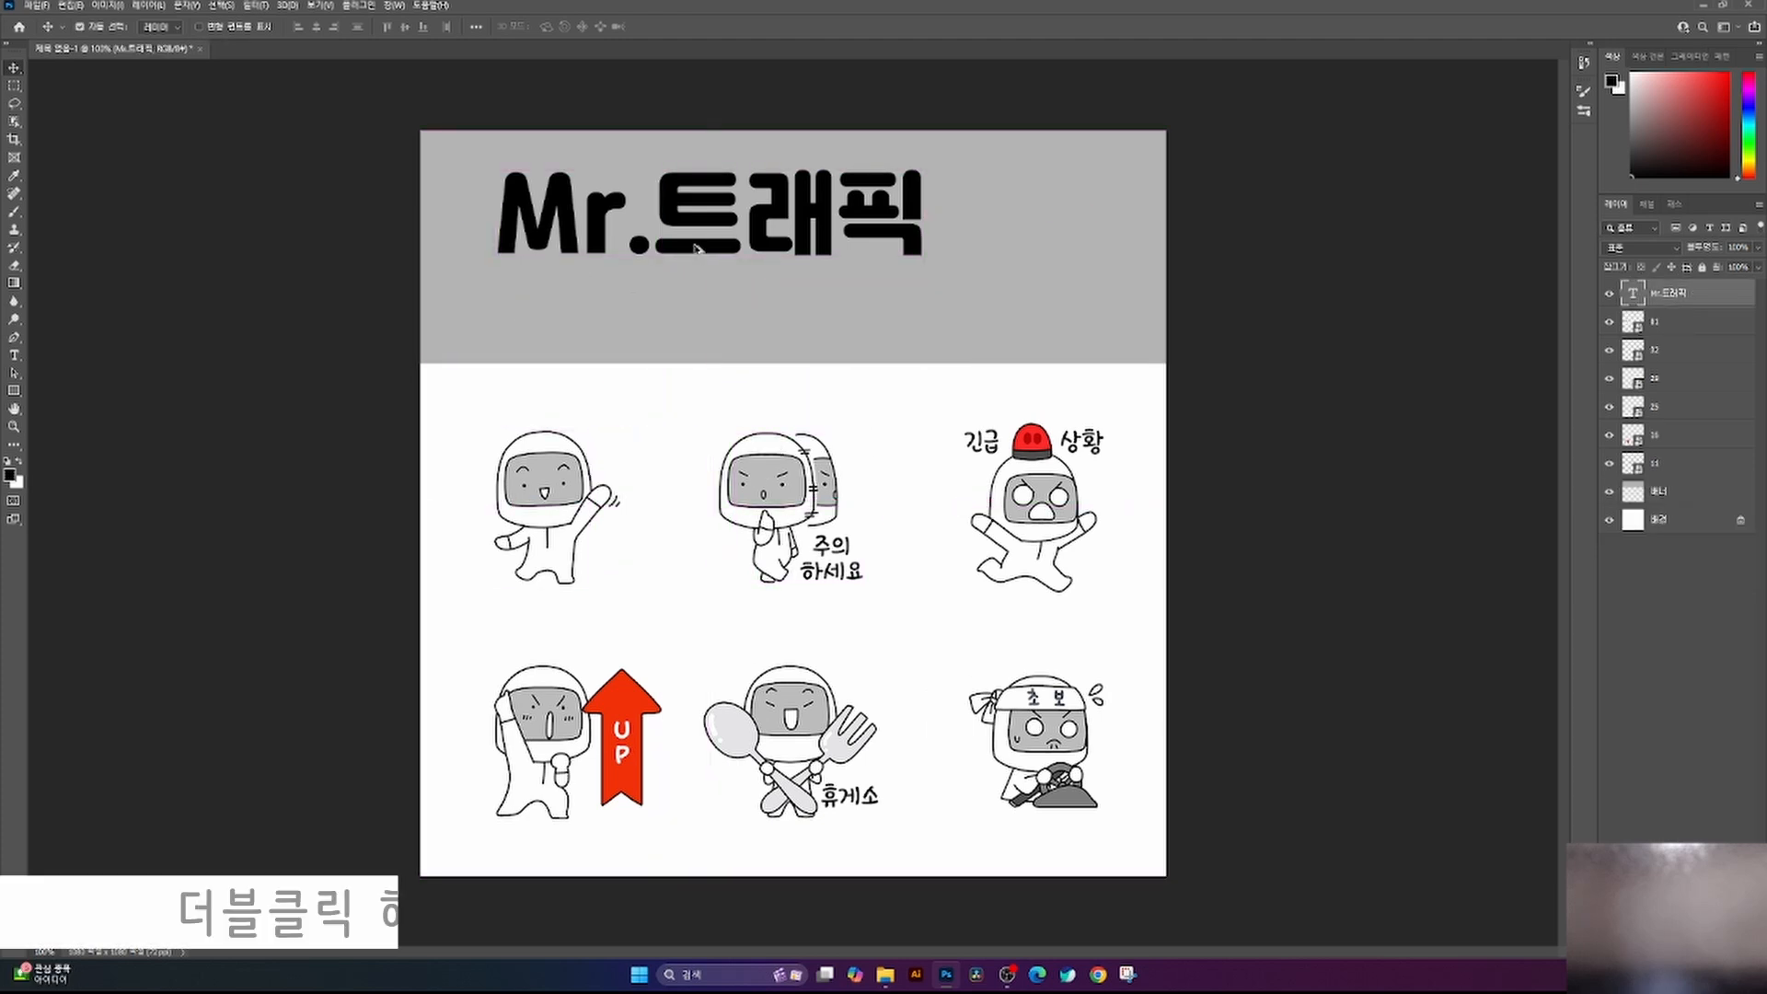
- Duplicate the Mr.트래픽 title directly below itself and replace the copy's text with "네이버OGQ마켓 전격 출시!"
left_click_drag(701, 250, 704, 357)
double_click(702, 323)
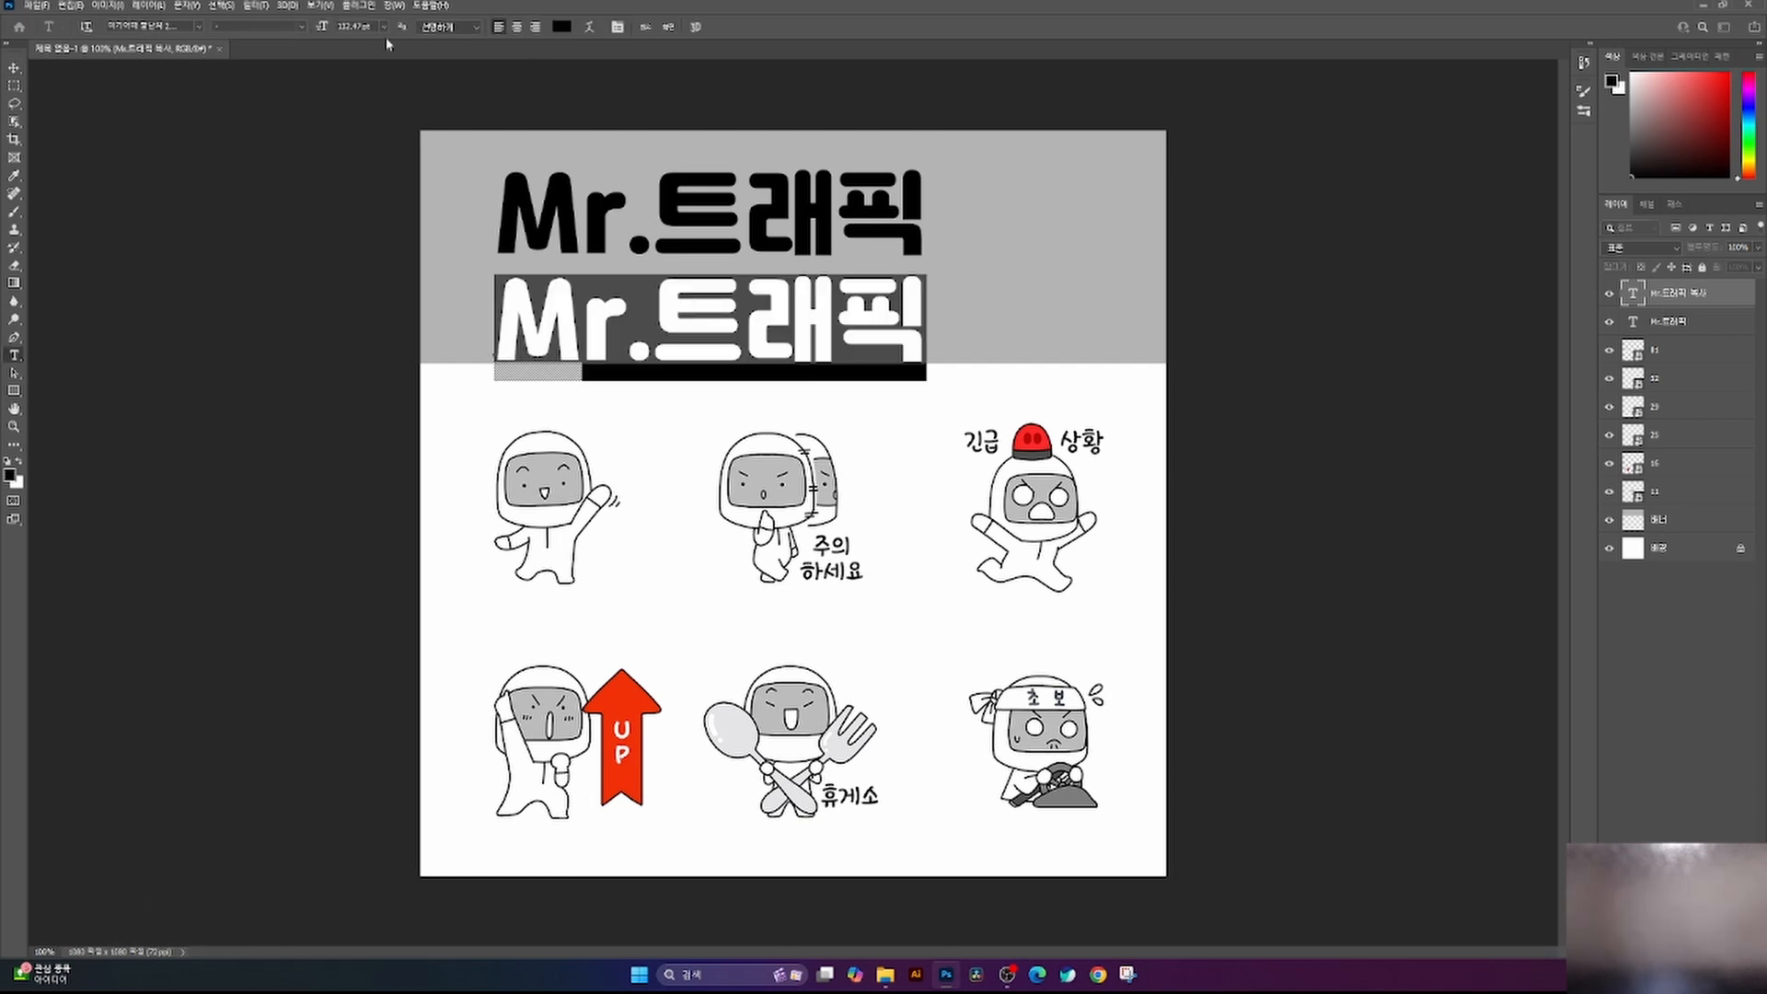
type("spdl")
key("BackSpace")
key("BackSpace")
key("BackSpace")
key("BackSpace")
type("네이")
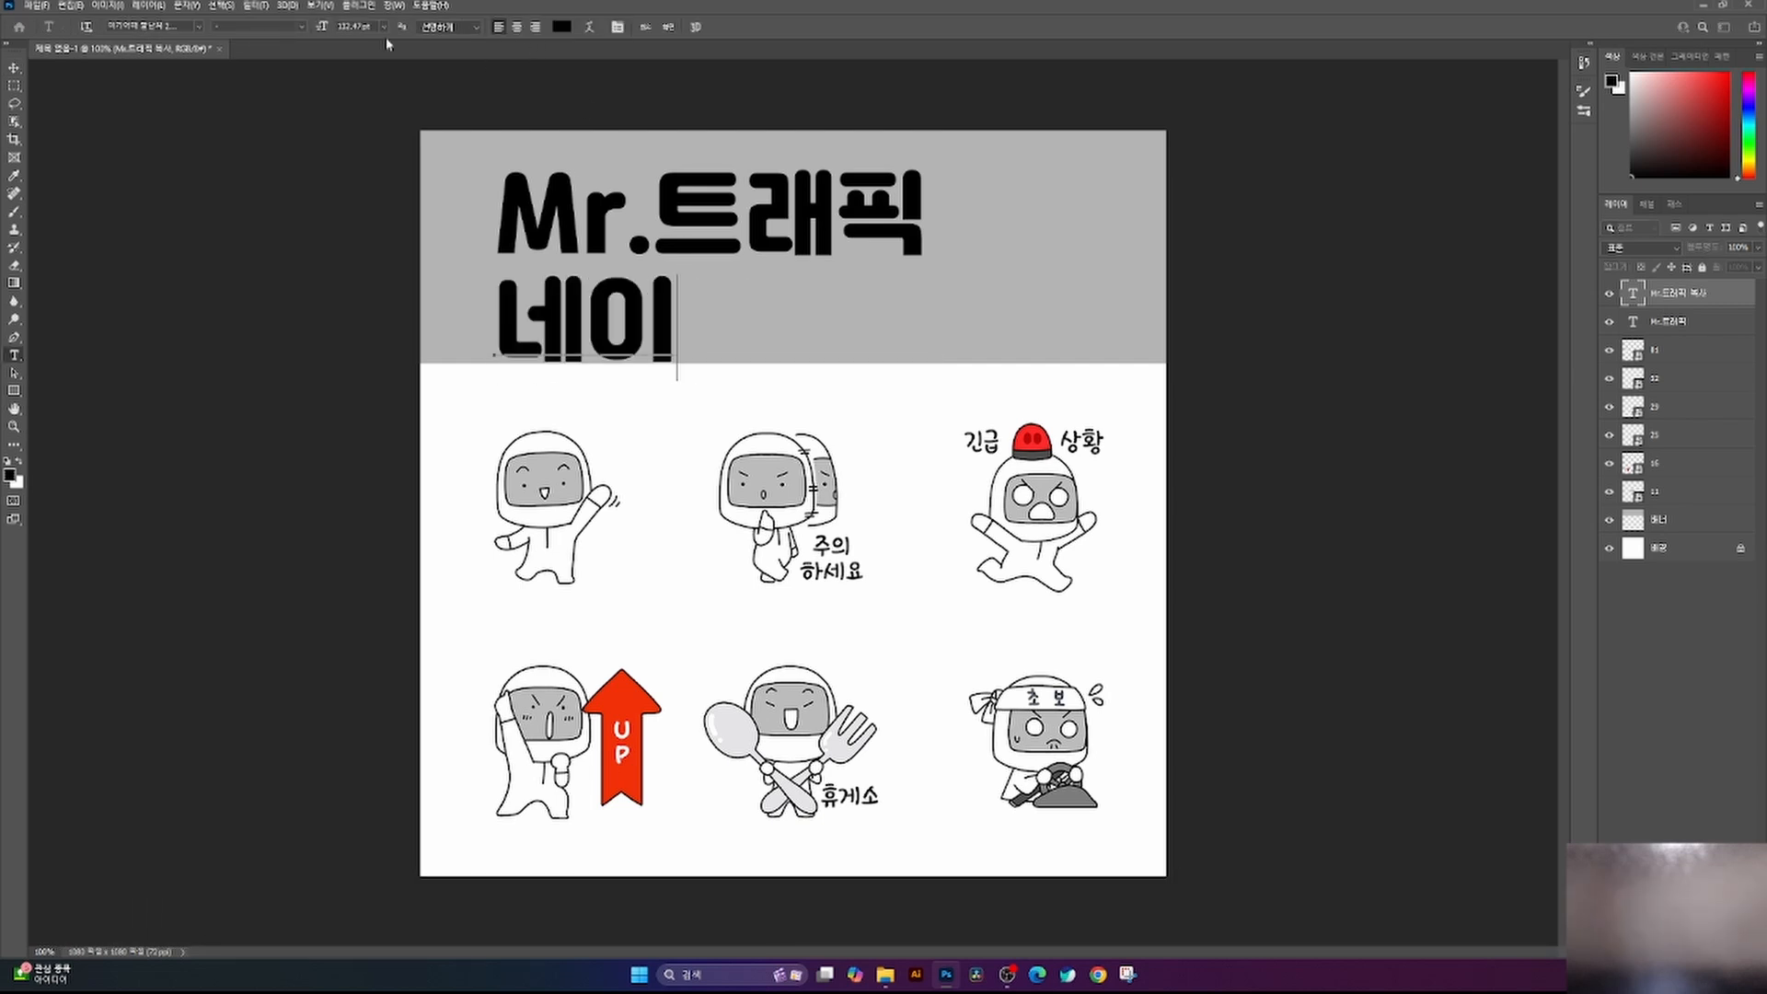
type("버OGQ마")
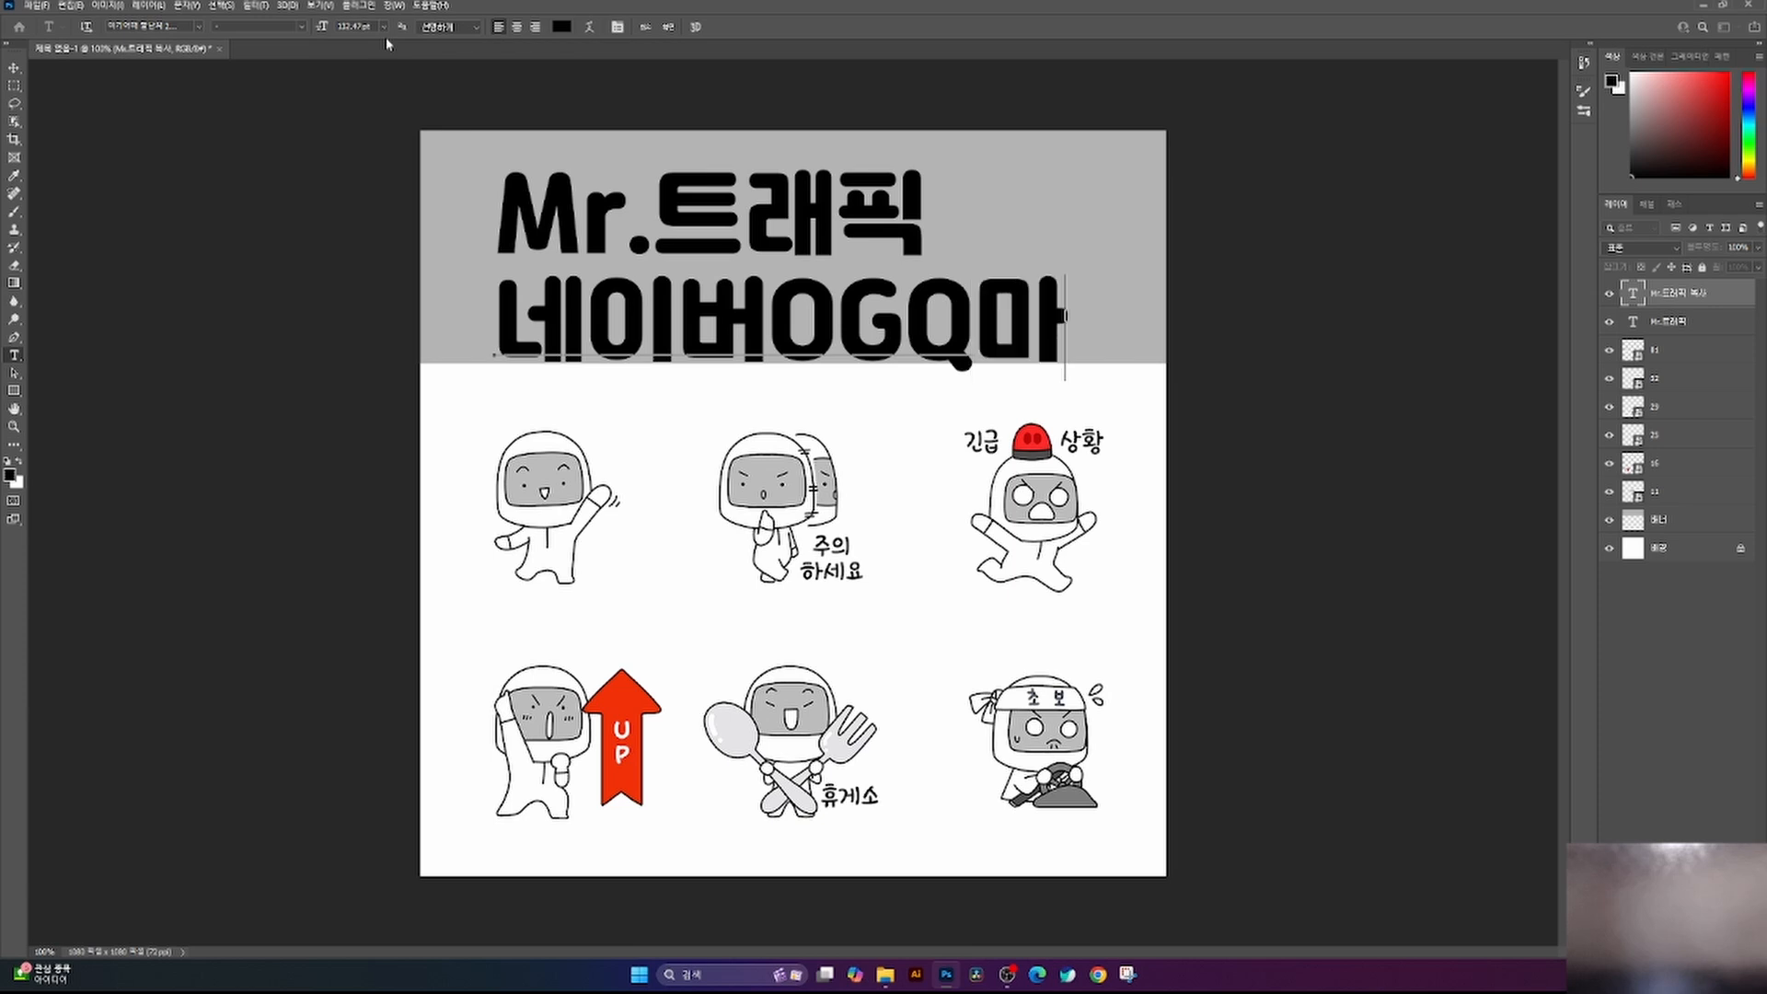
type("켓출시")
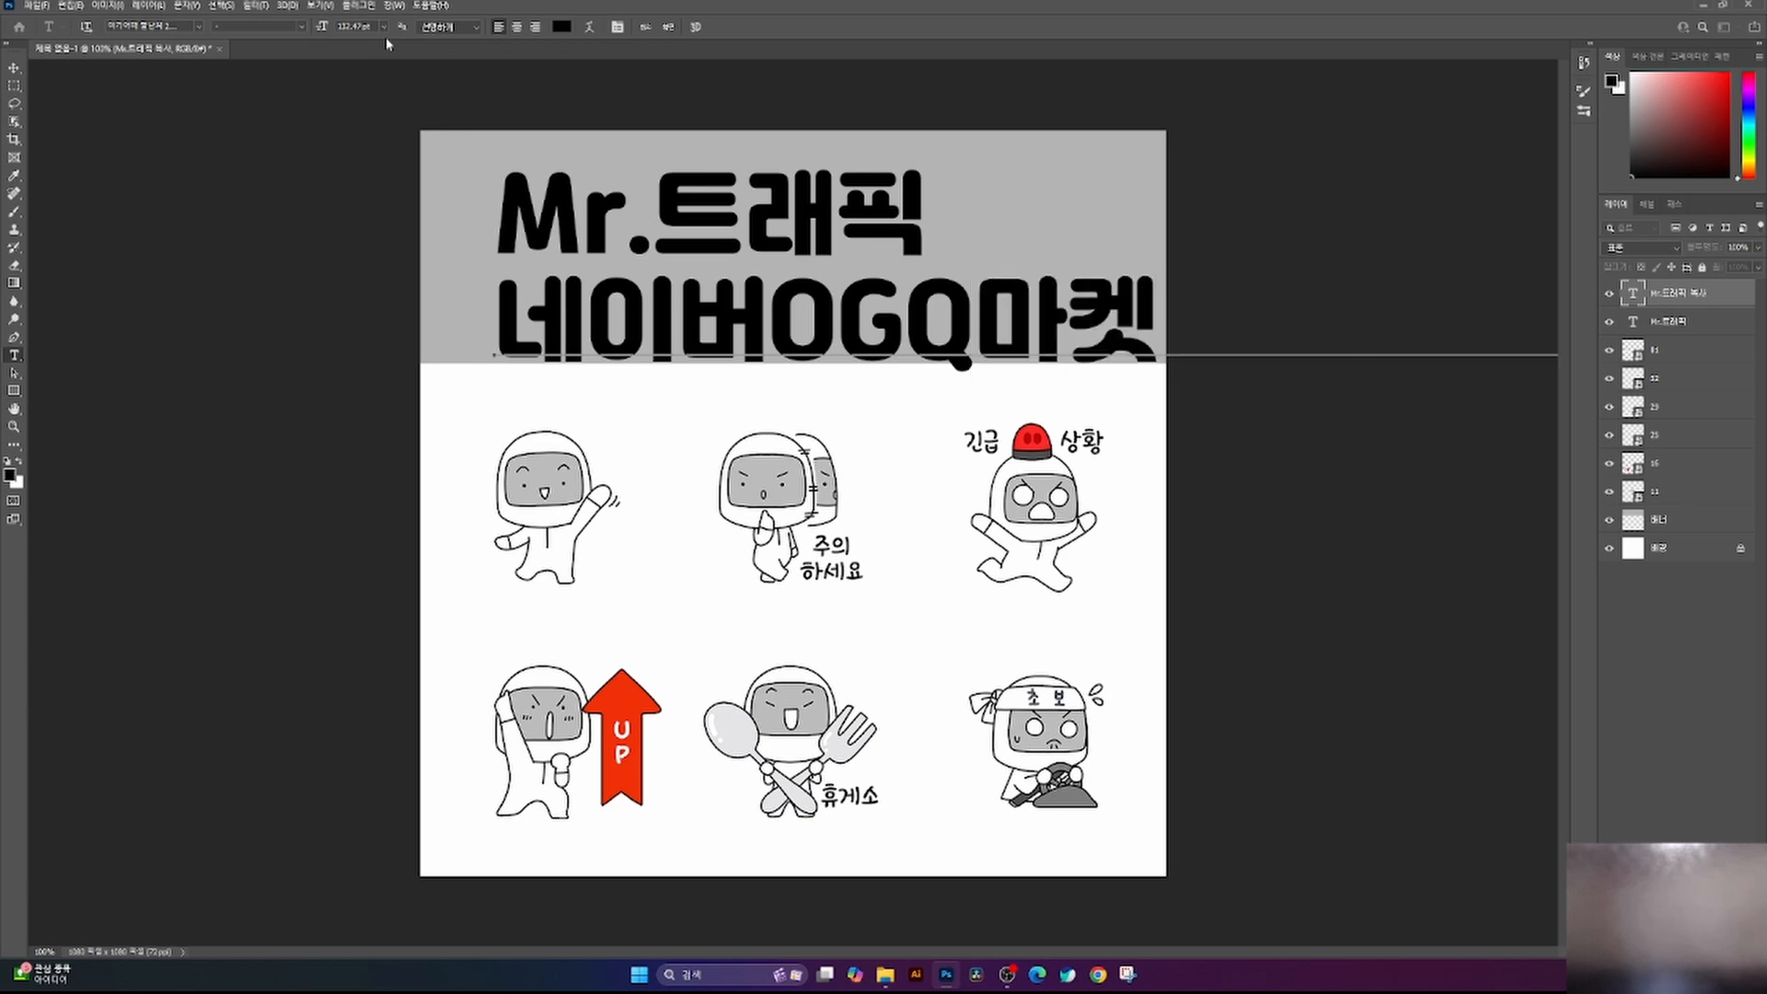
left_click(14, 67)
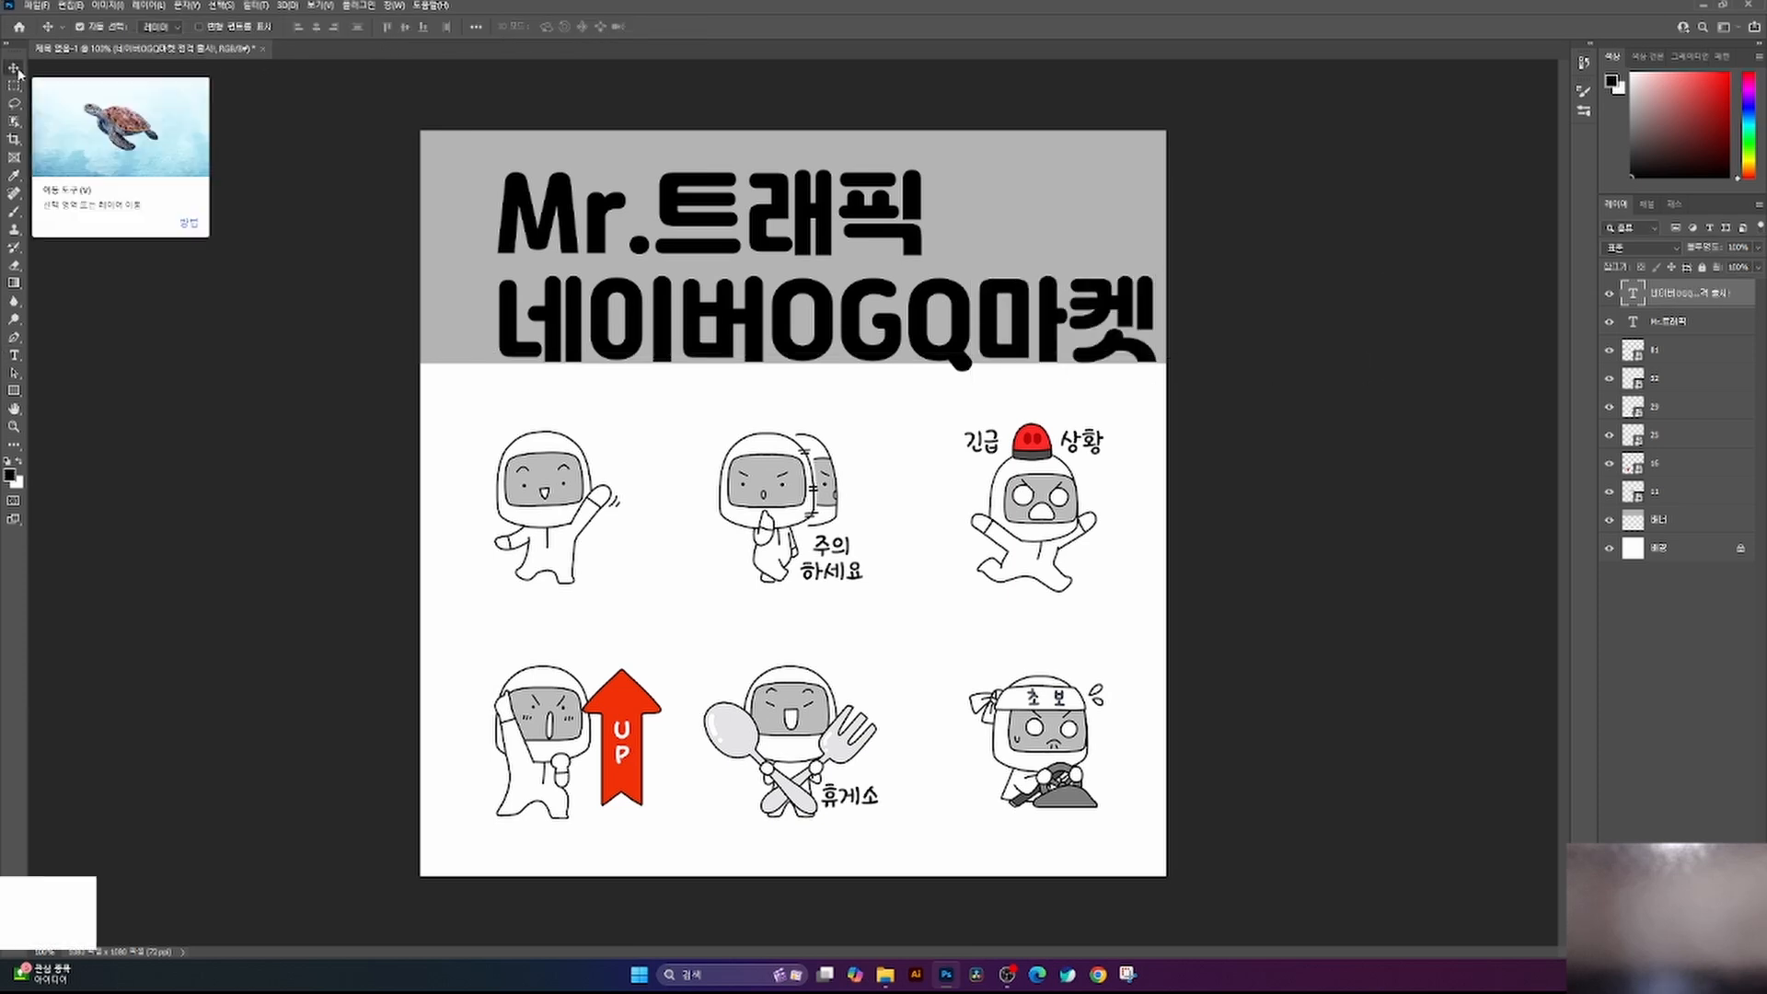
- Shrink the 네이버OGQ마켓 전격 출시! line to the title's width and place it directly beneath the title in the banner
left_click_drag(743, 338, 609, 338)
key("ctrl+t")
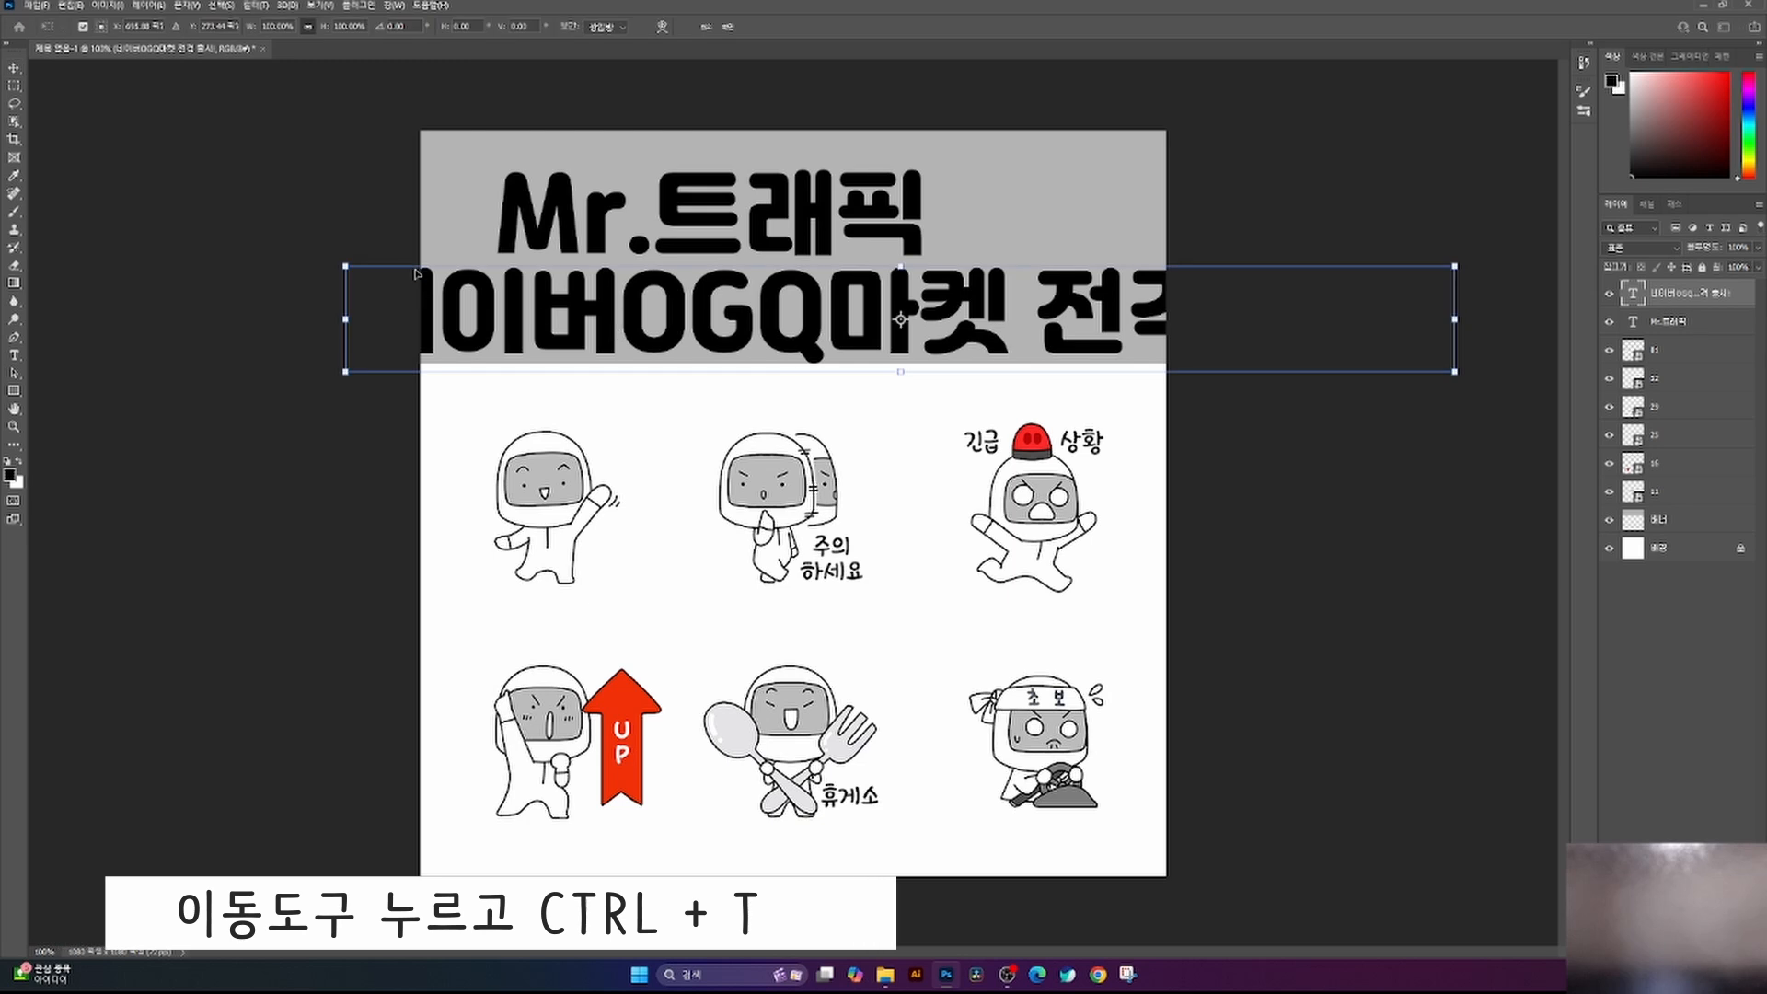
left_click_drag(340, 263, 727, 293)
left_click_drag(835, 314, 618, 287)
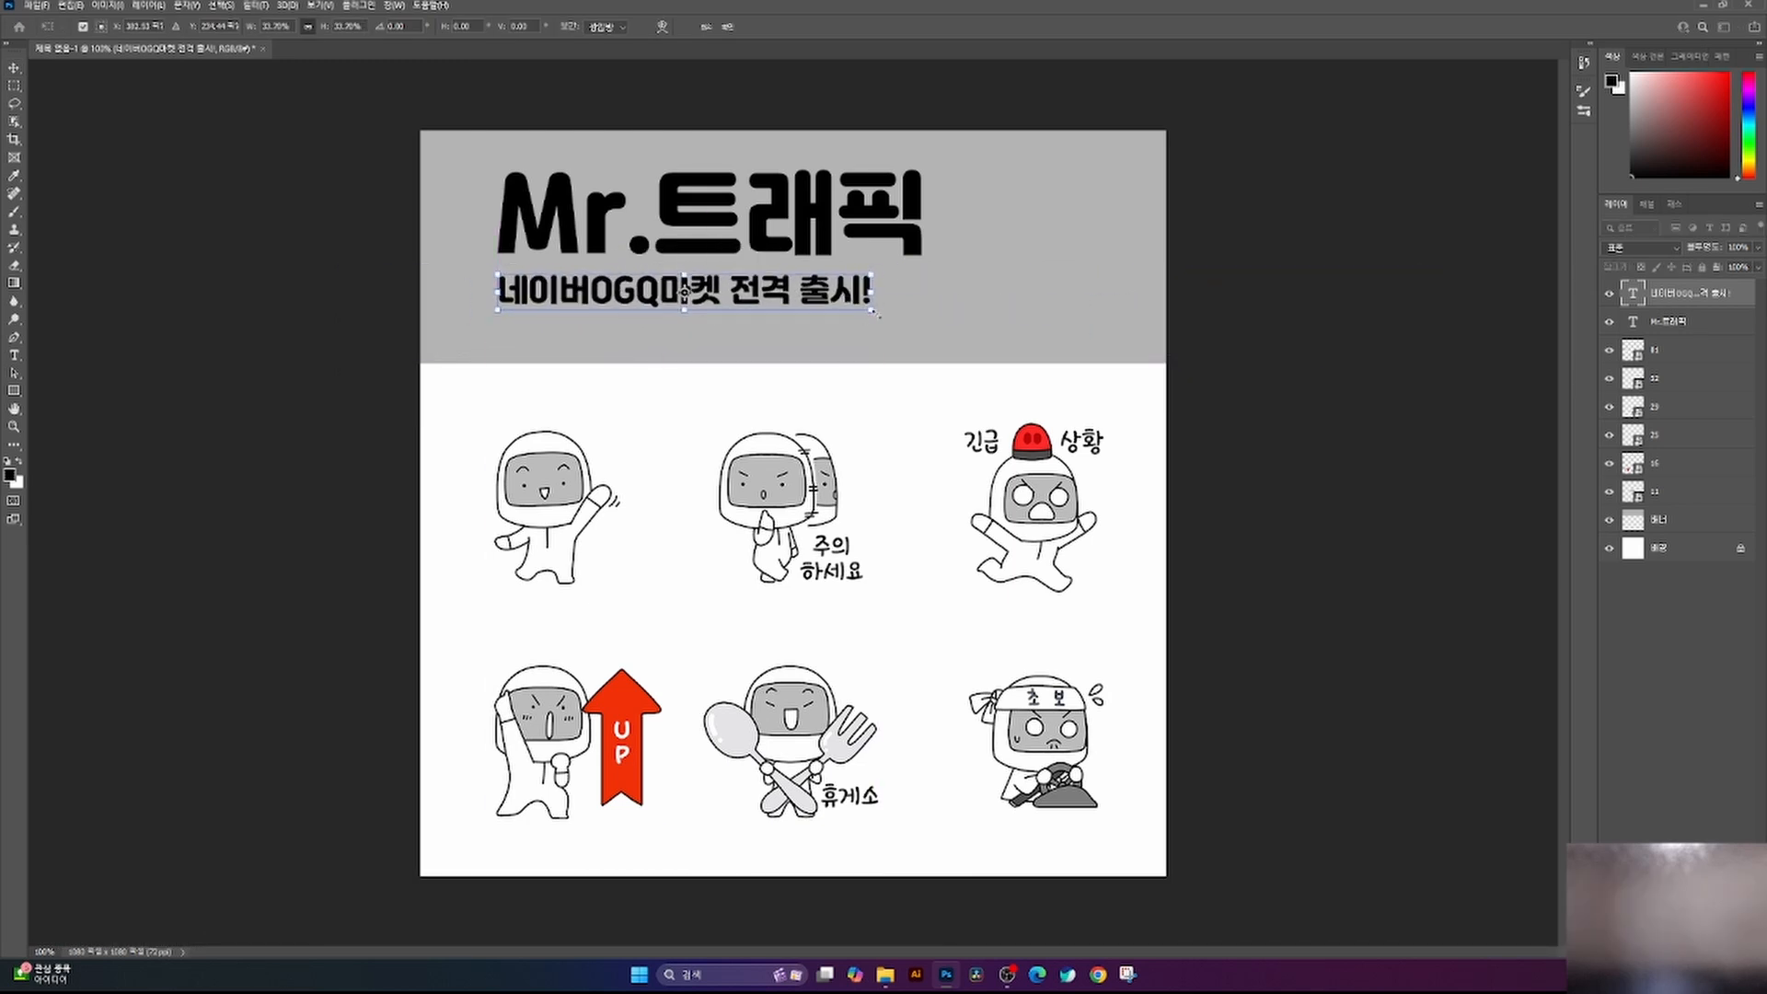
left_click_drag(876, 314, 927, 319)
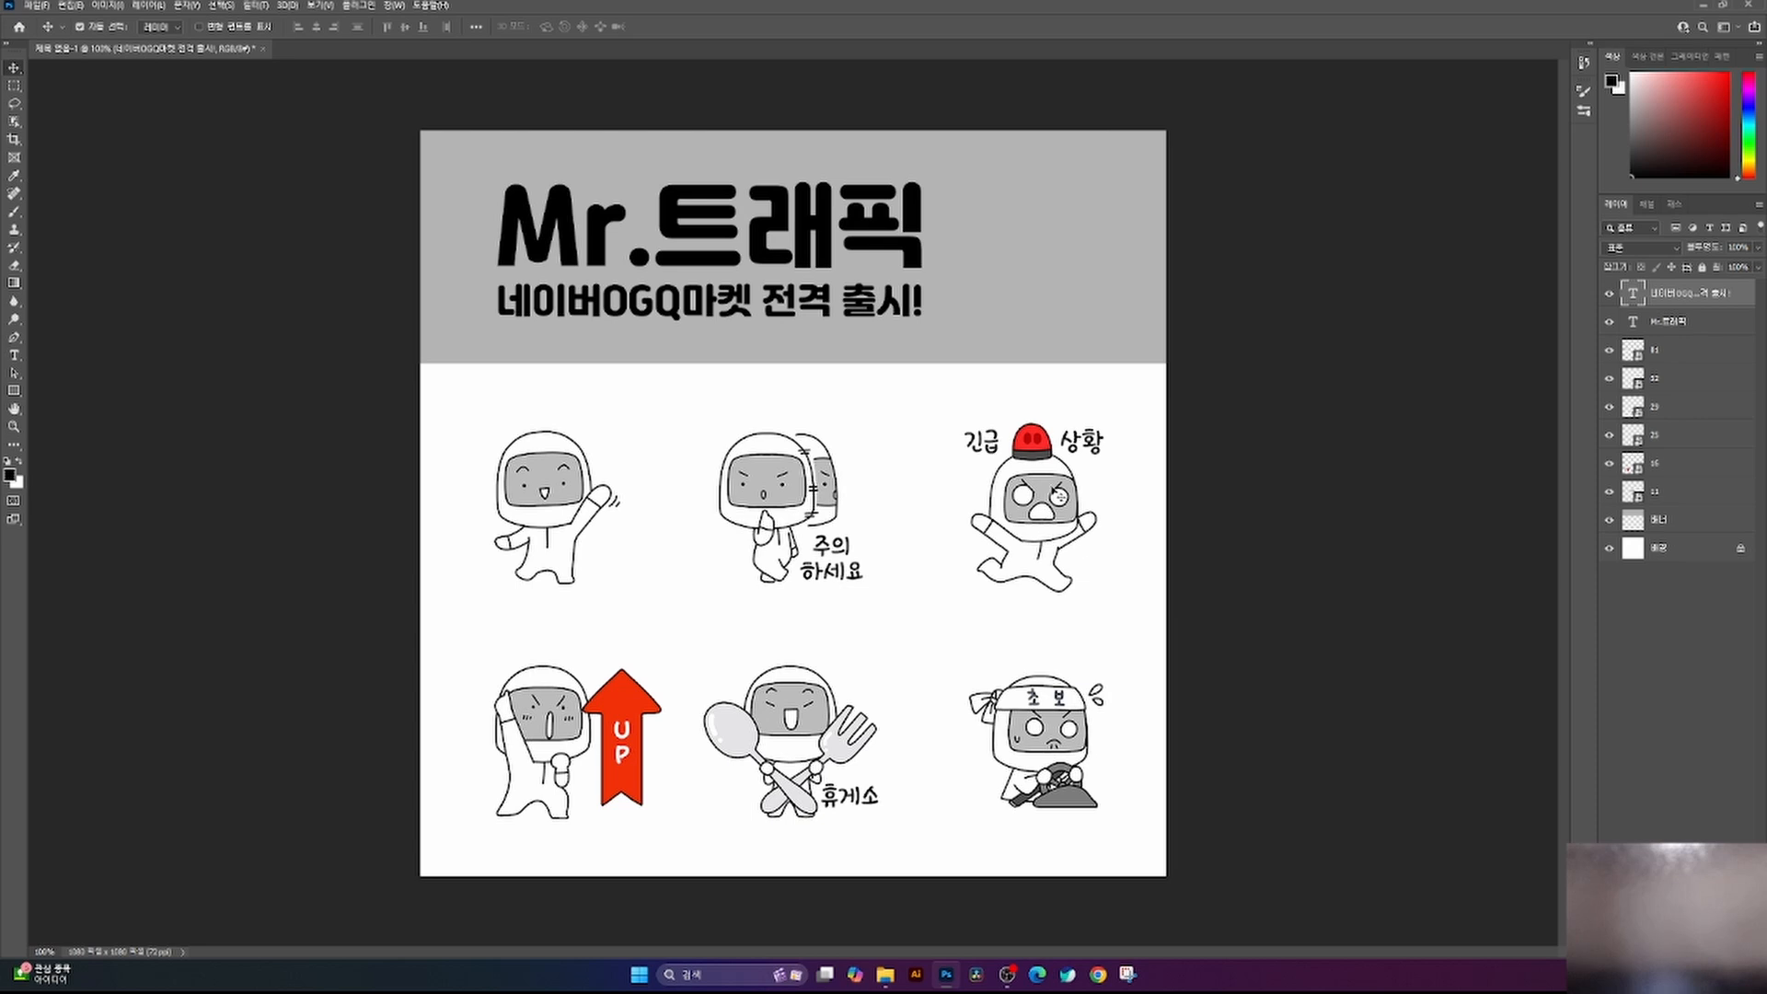
- Place the raised-palm 잠깐 emoticon (08) from the 이모티콘 folder into the document
left_click(886, 974)
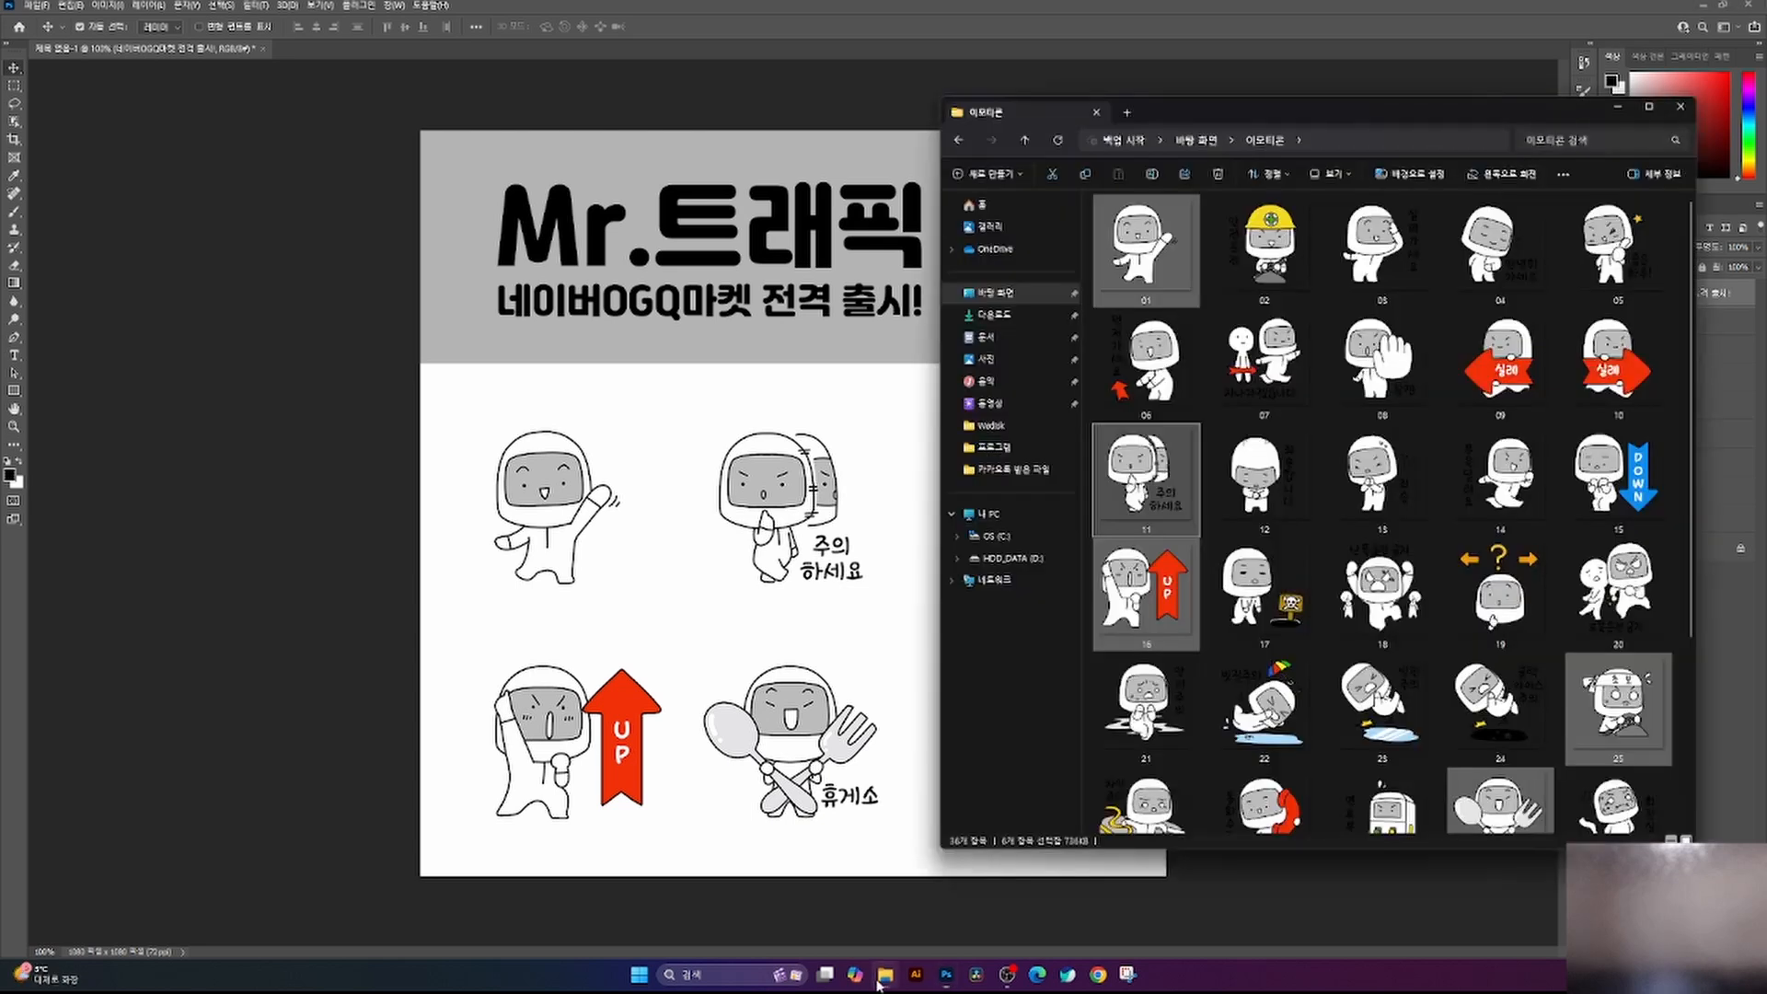
left_click_drag(1425, 95, 1429, 240)
left_click_drag(881, 230, 880, 232)
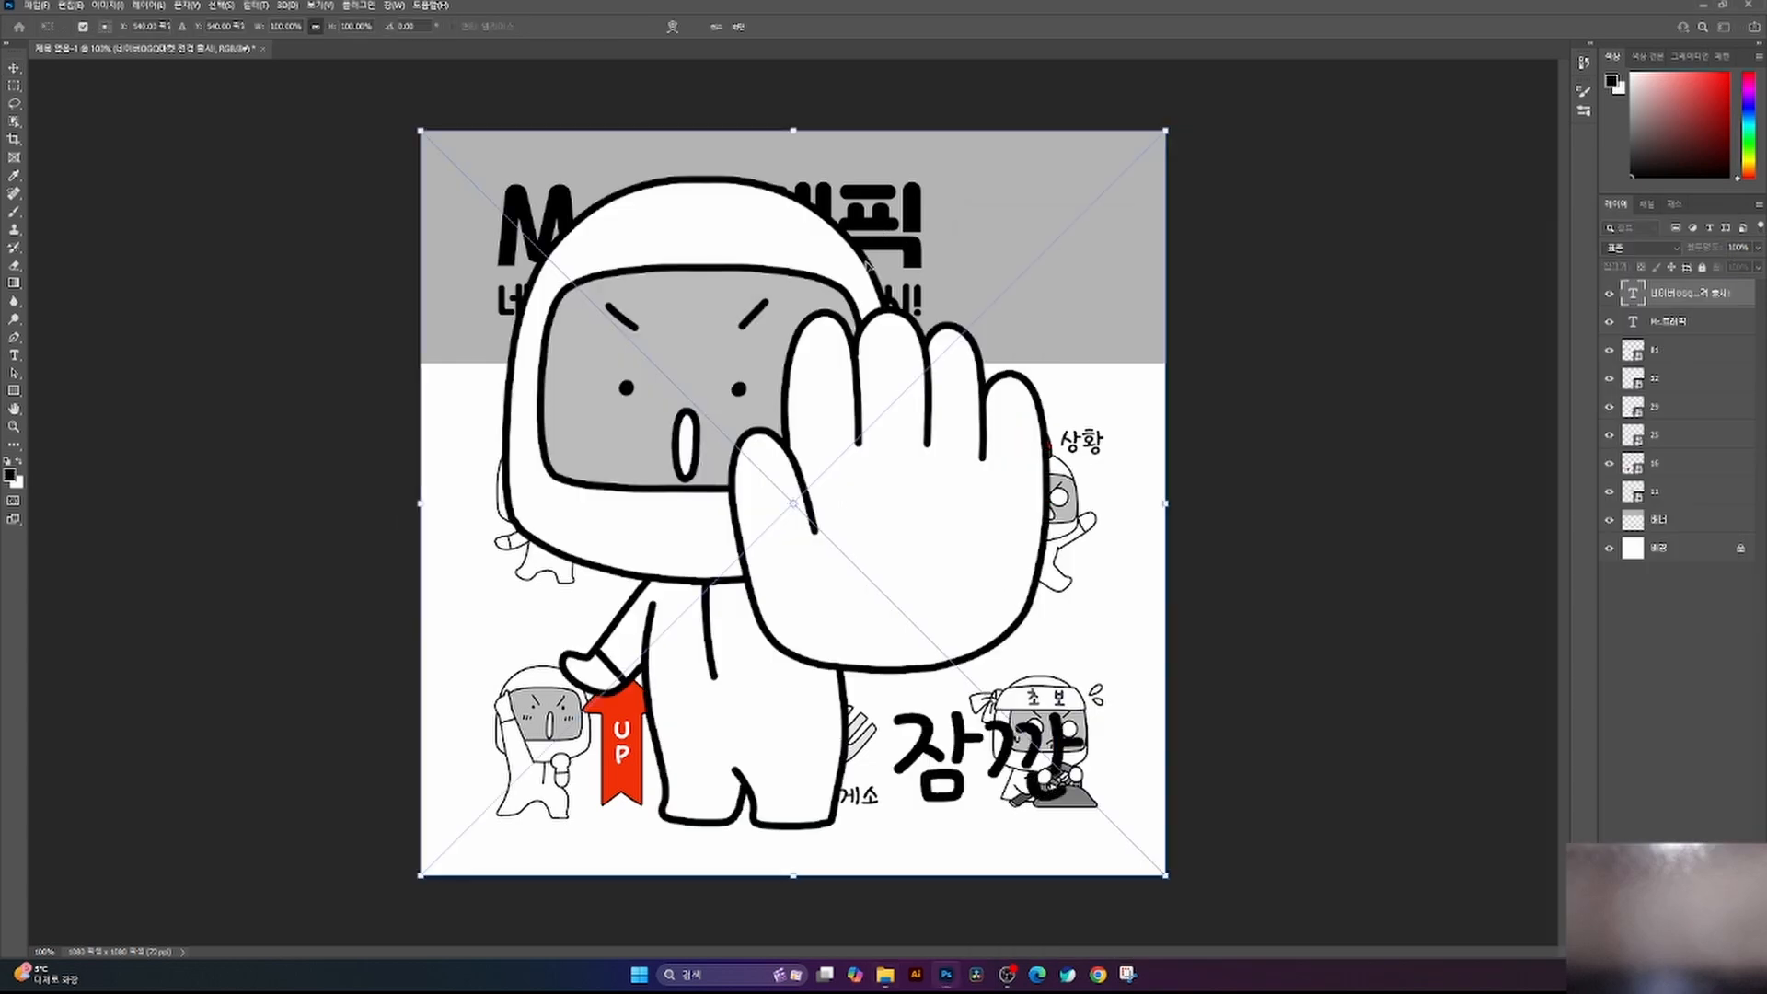
key("Return")
- Scale the 잠깐 emoticon down to roughly the banner's height, tilt it slightly counterclockwise, and place it right of the title text
left_click_drag(676, 444, 792, 385)
key("ctrl+t")
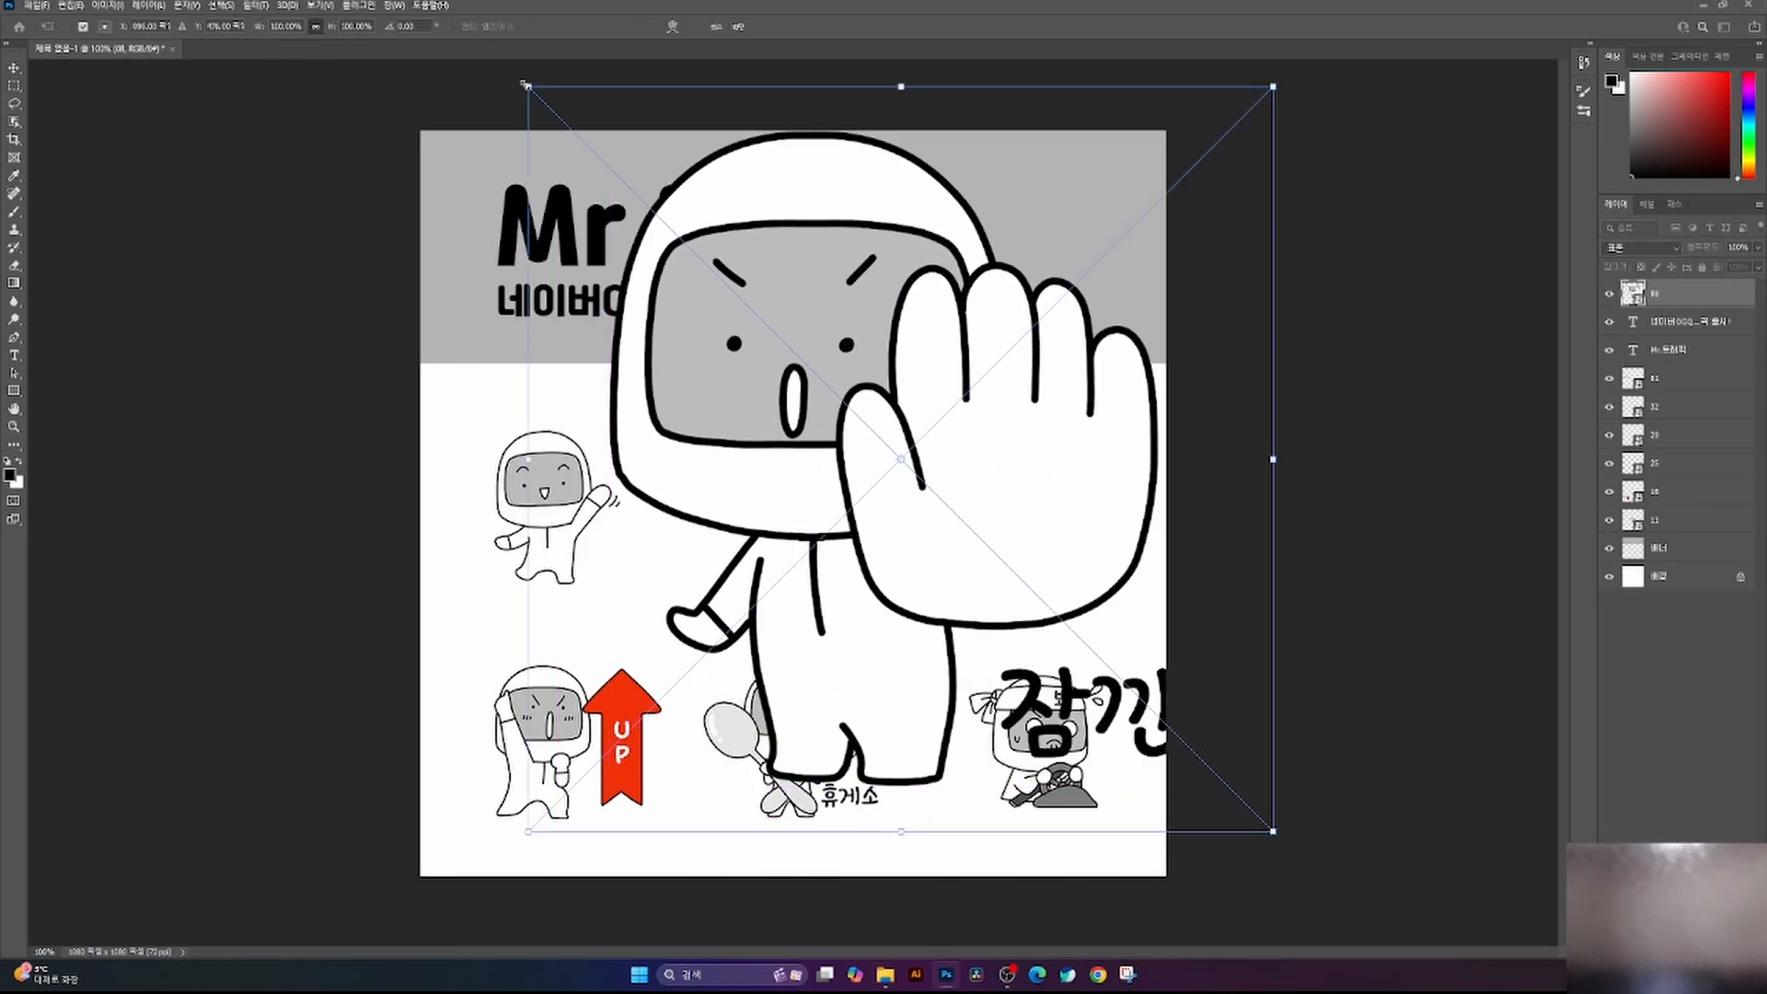
left_click_drag(521, 77, 881, 439)
left_click_drag(1117, 582, 1103, 259)
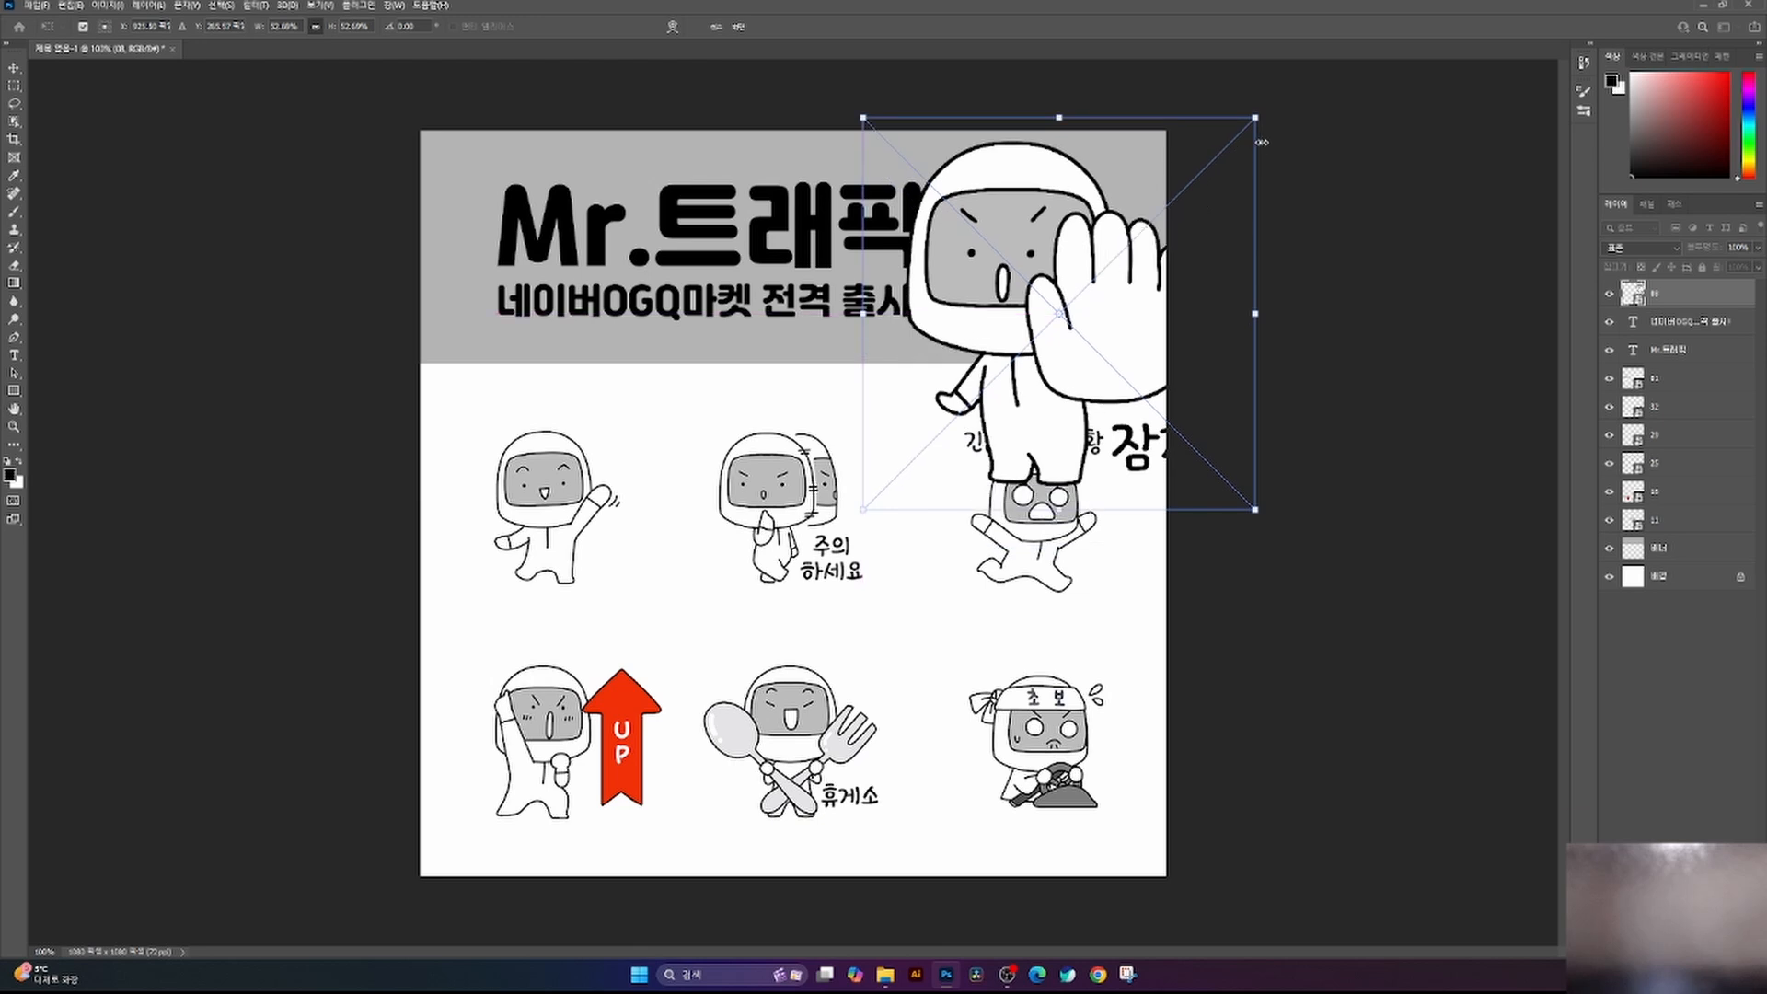
left_click_drag(1262, 140, 1166, 183)
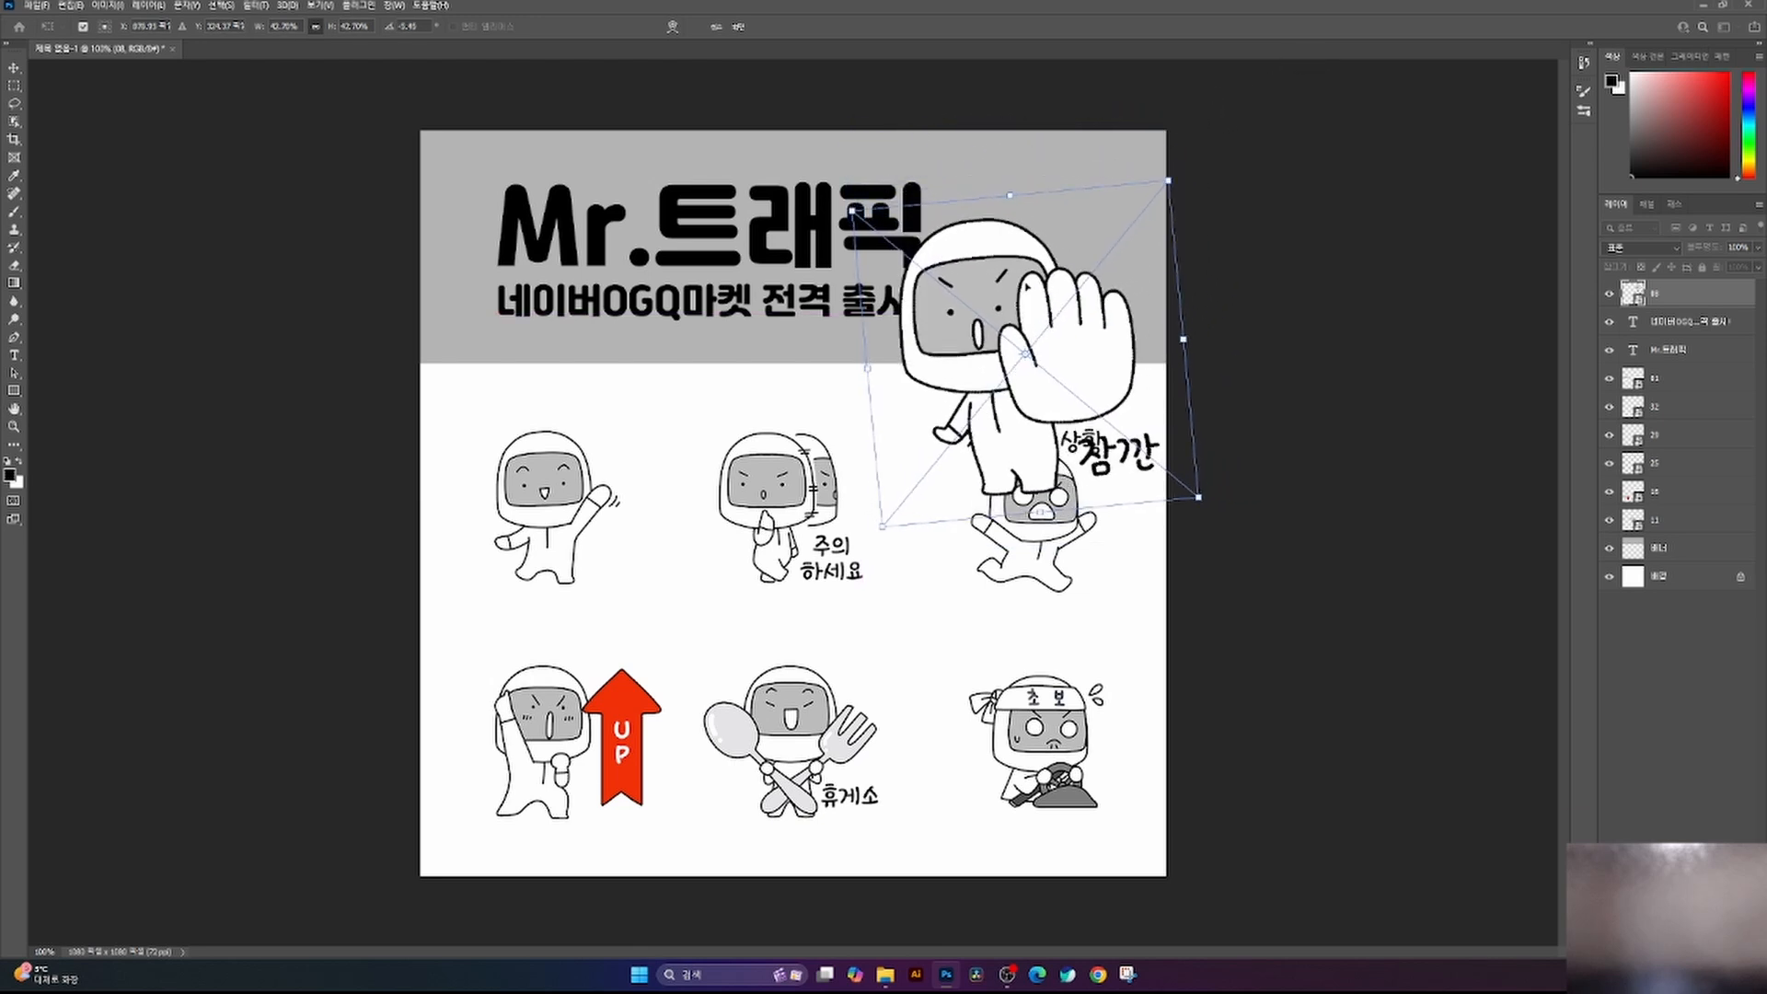
left_click_drag(1036, 313, 1089, 227)
left_click_drag(1244, 388, 1213, 367)
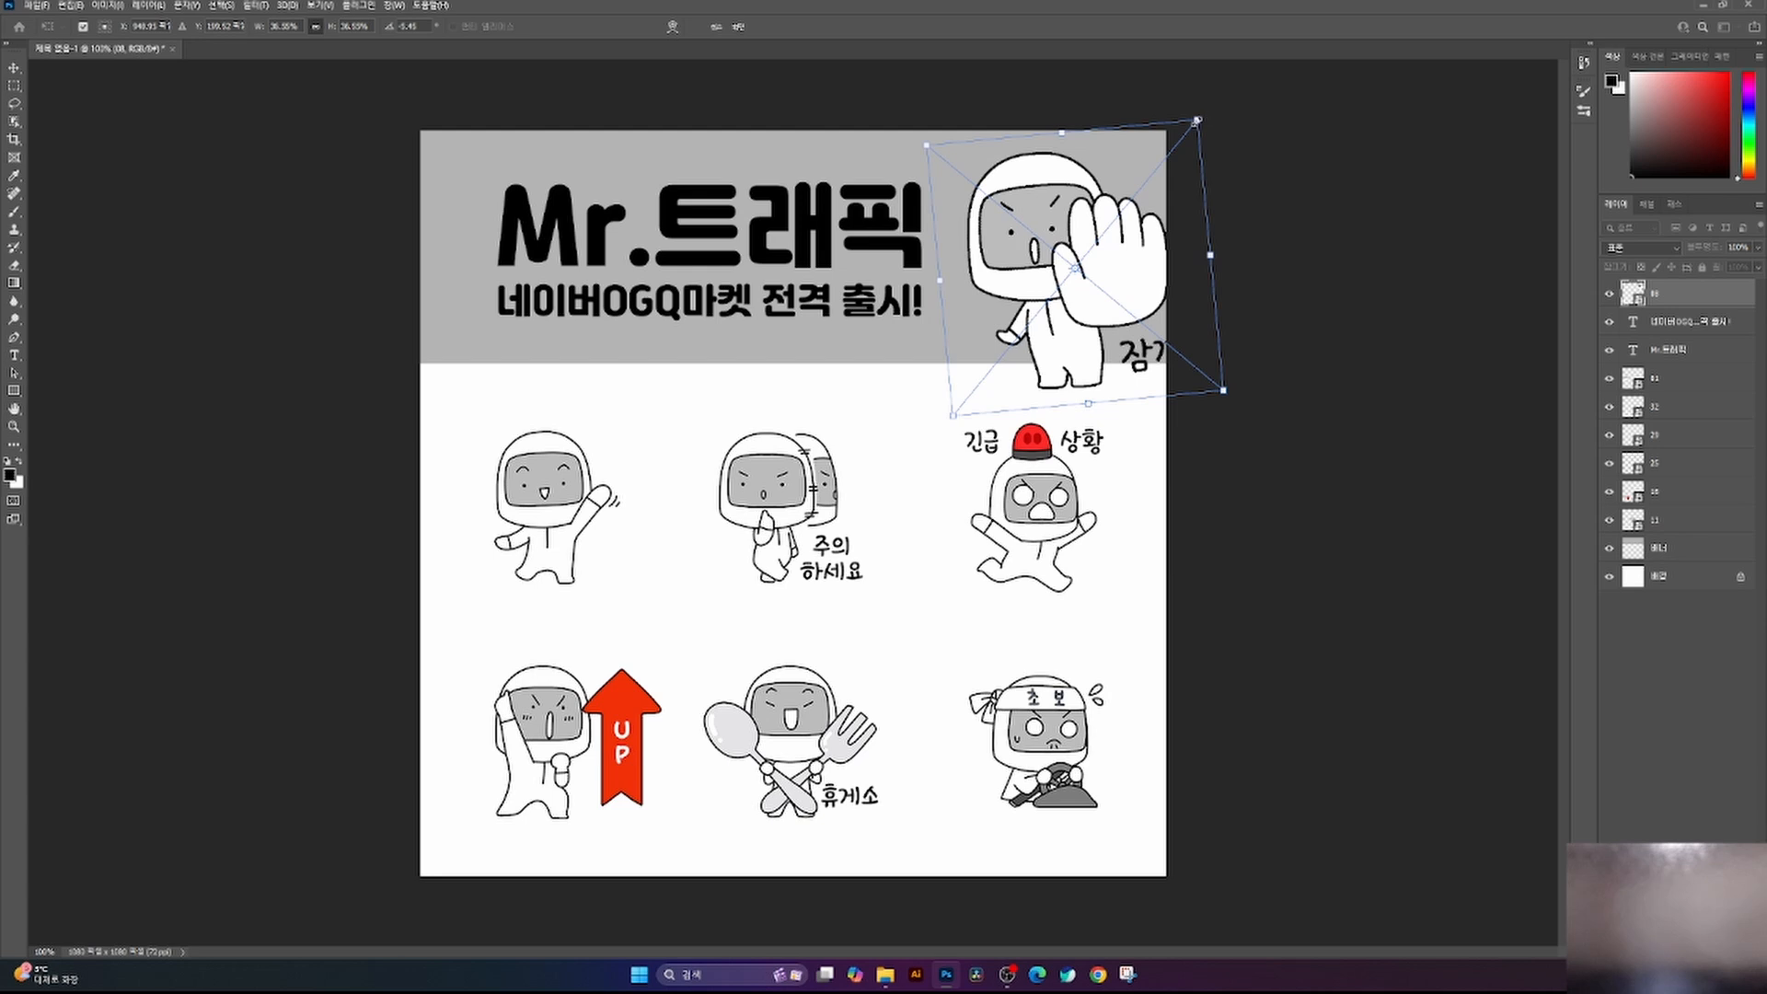
left_click_drag(1197, 120, 1187, 132)
left_click_drag(1143, 230, 1136, 224)
left_click_drag(1019, 242, 1003, 244)
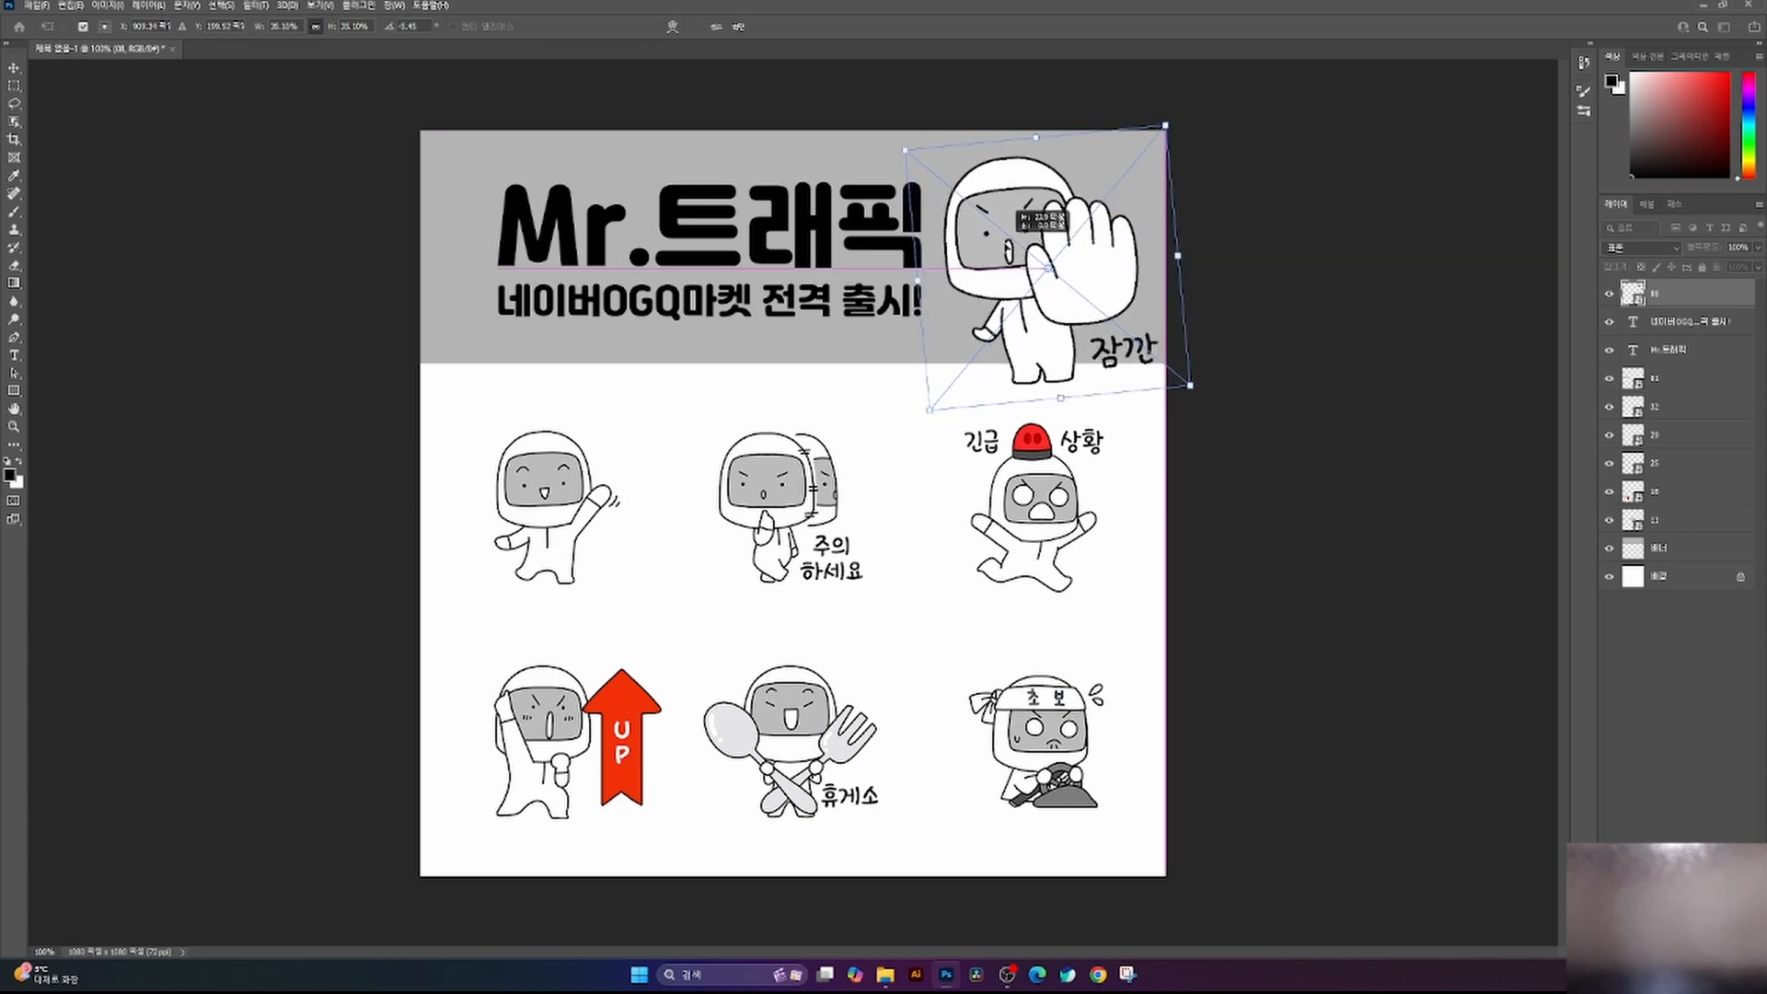
key("Return")
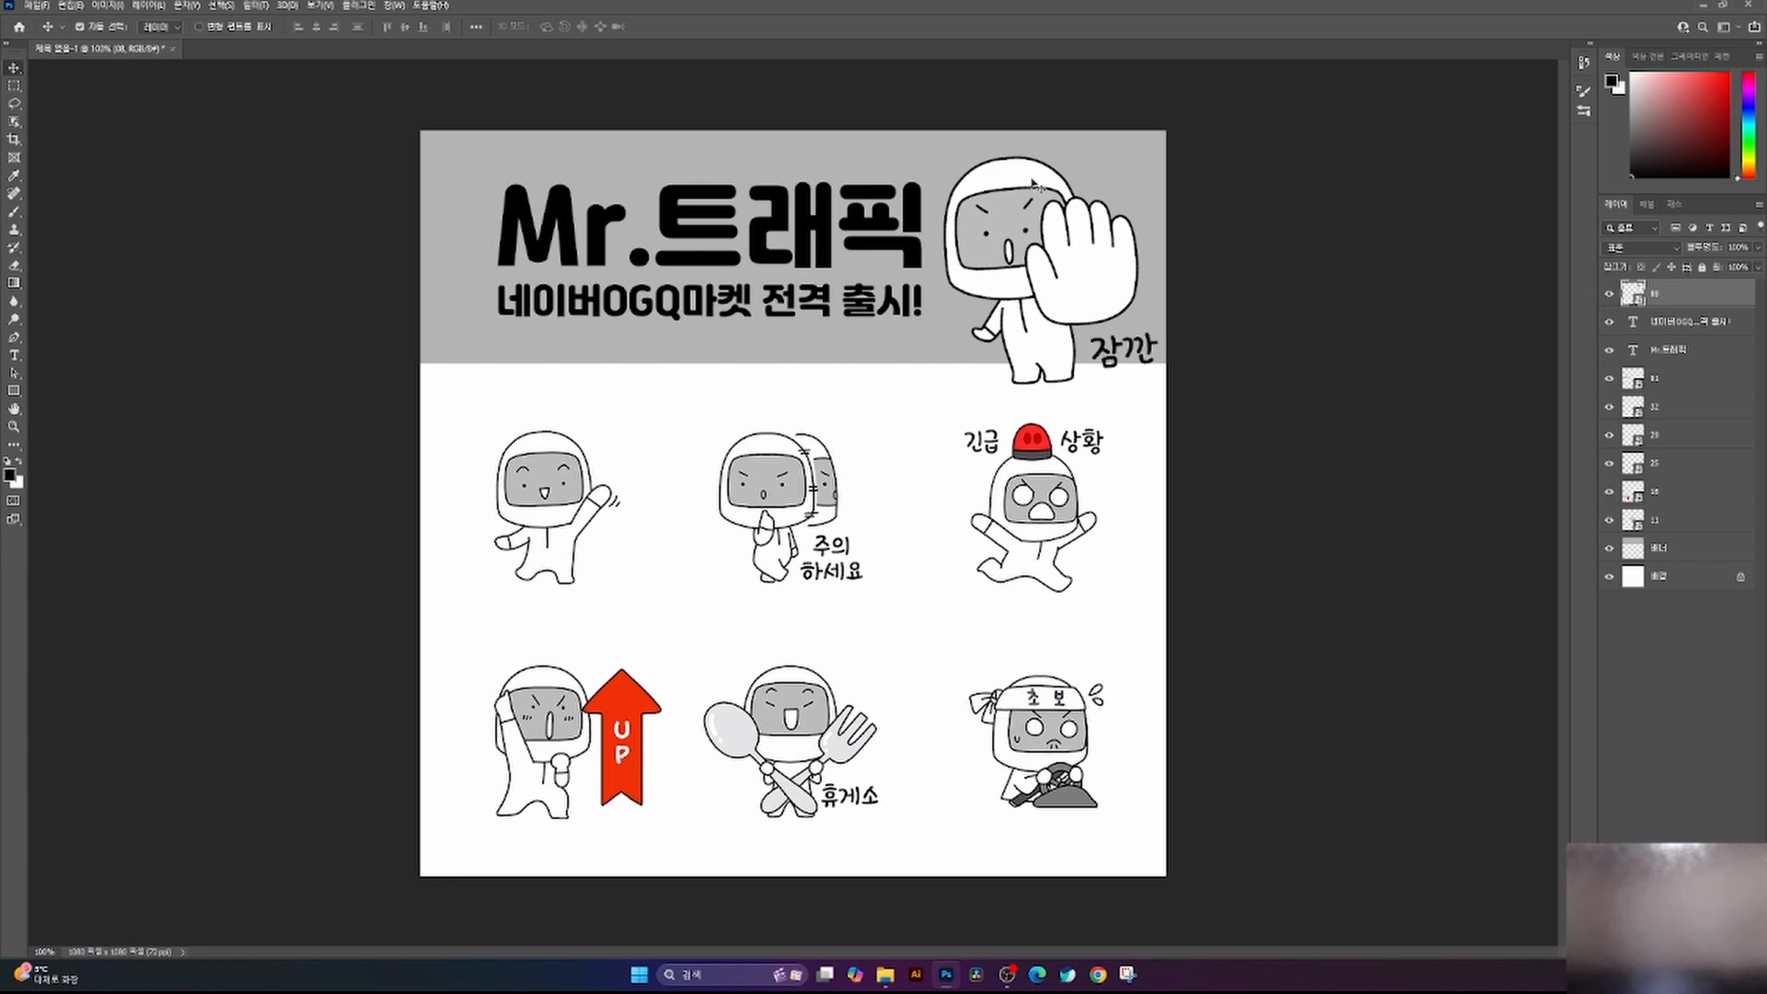
- Move the 잠깐 emoticon's layer directly above the 배너 layer and clip it to the banner with a clipping mask
left_click(1610, 296)
left_click(1610, 297)
left_click(1610, 296)
left_click(1609, 296)
left_click_drag(1691, 299, 1656, 550)
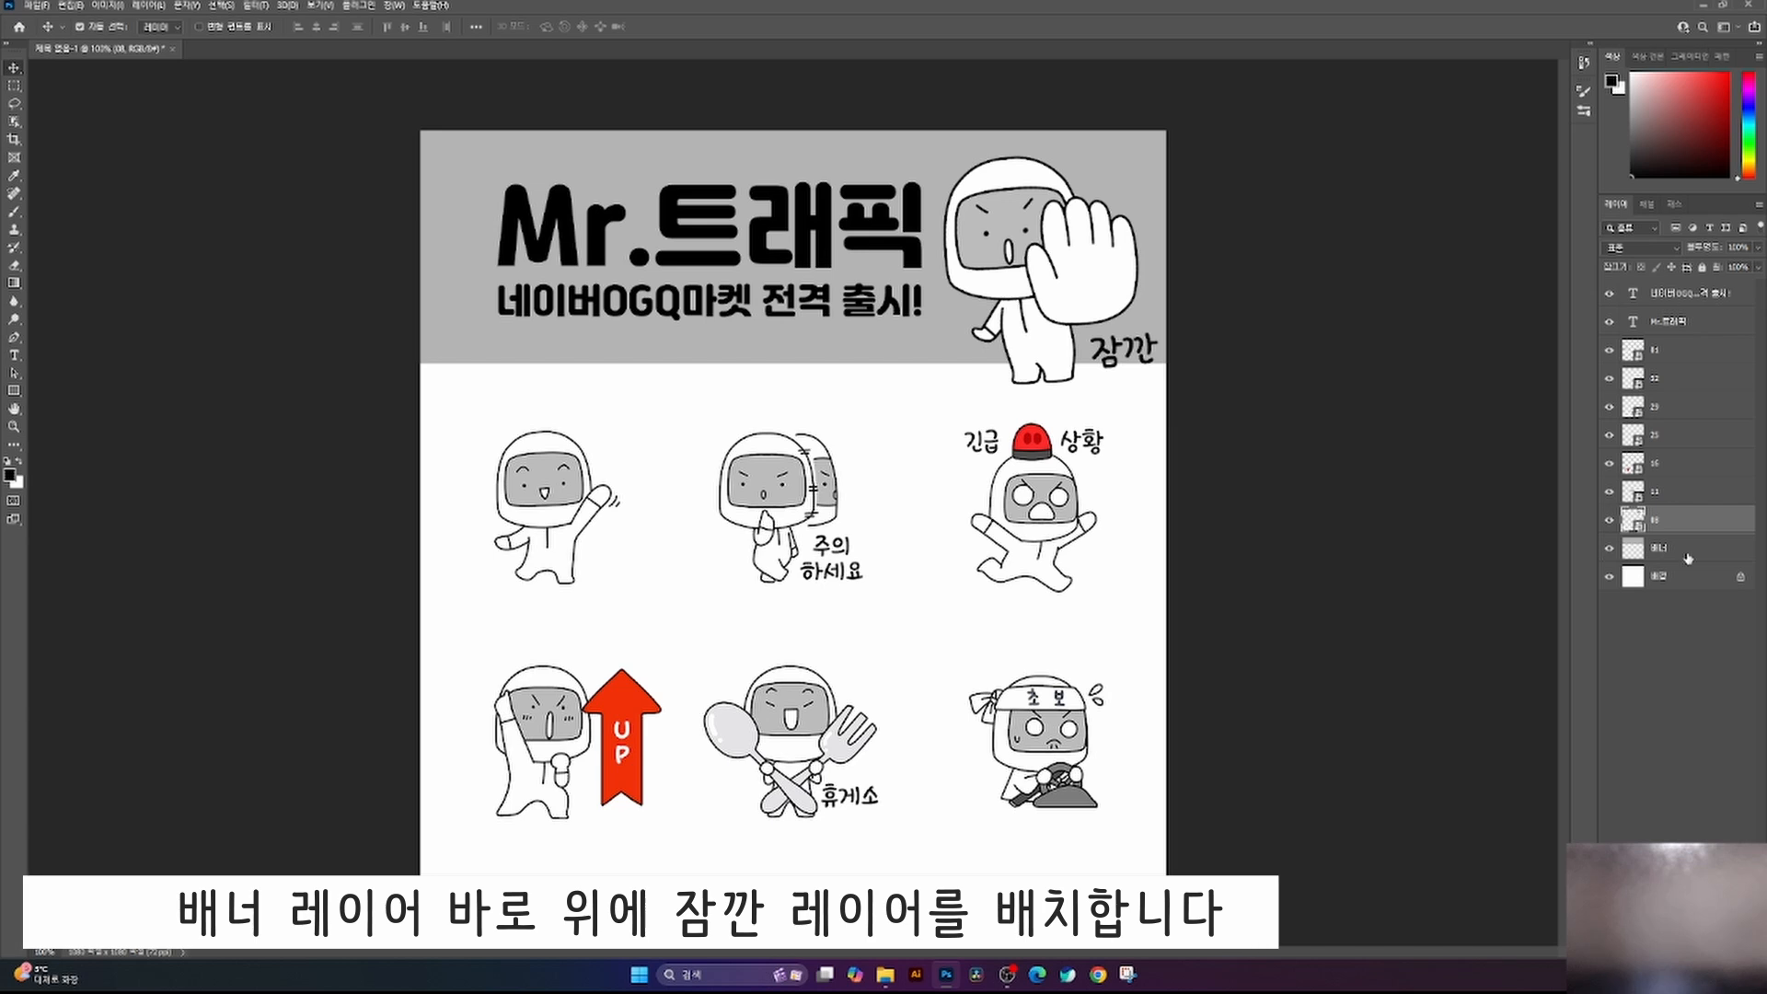
right_click(1720, 518)
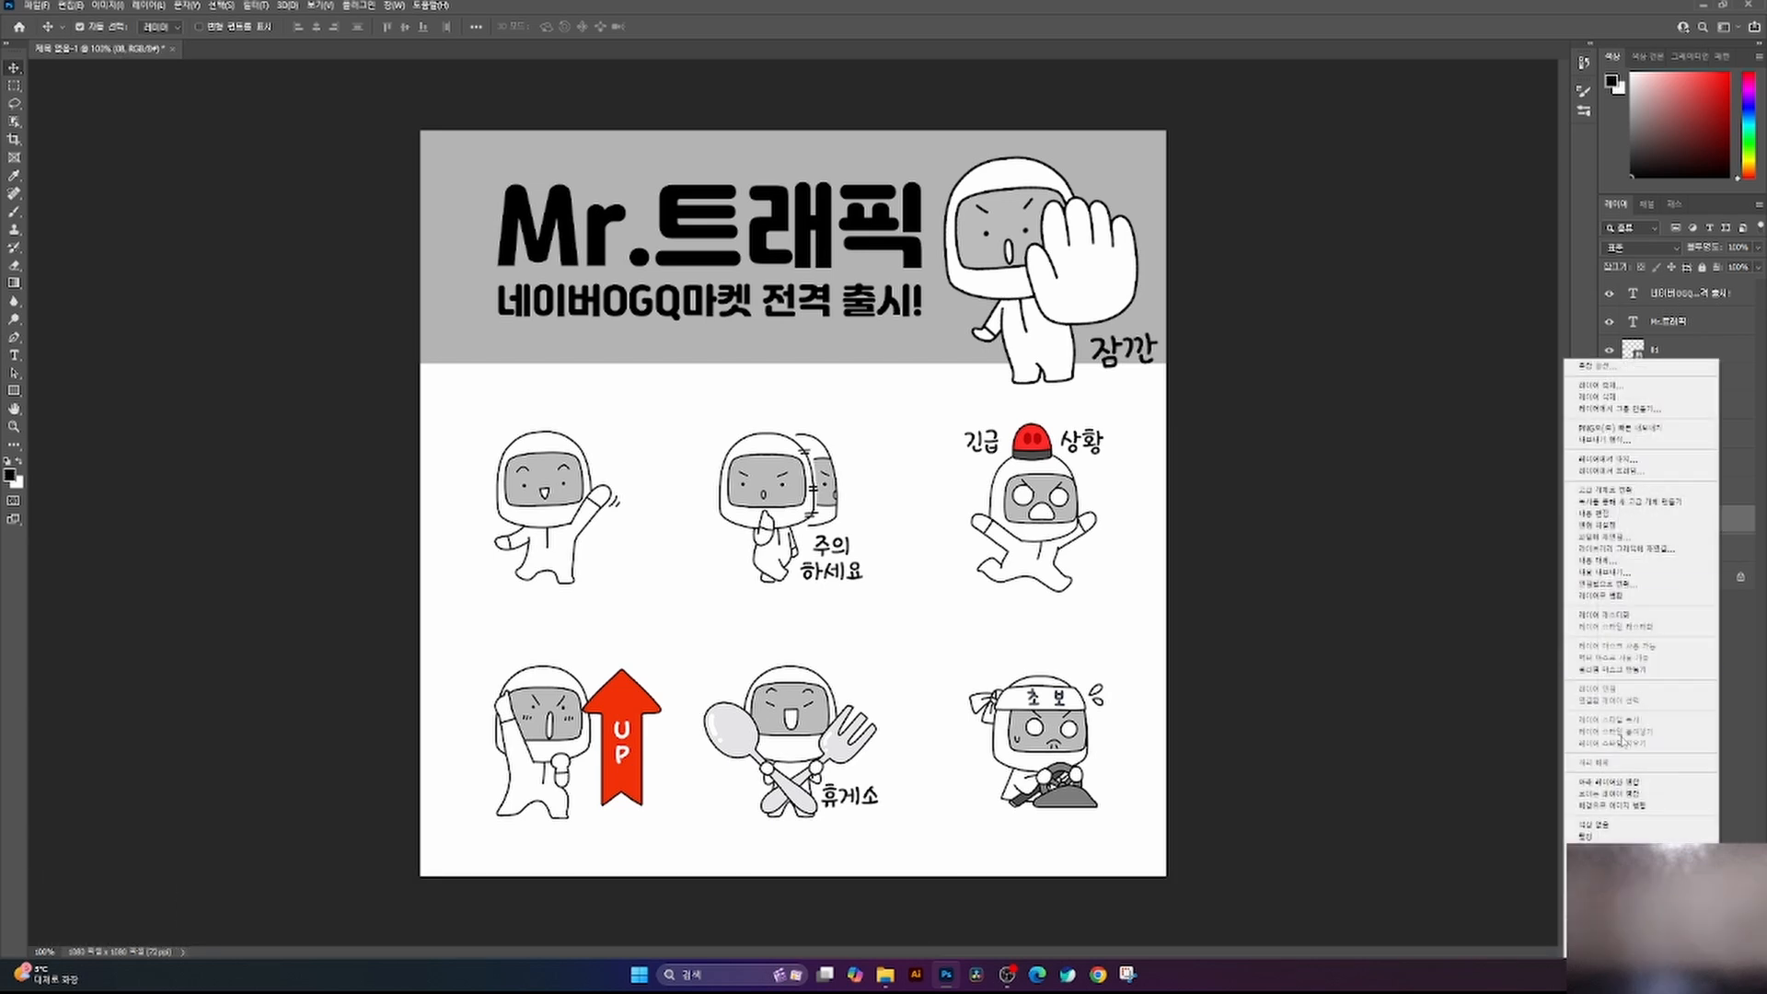
left_click(1620, 670)
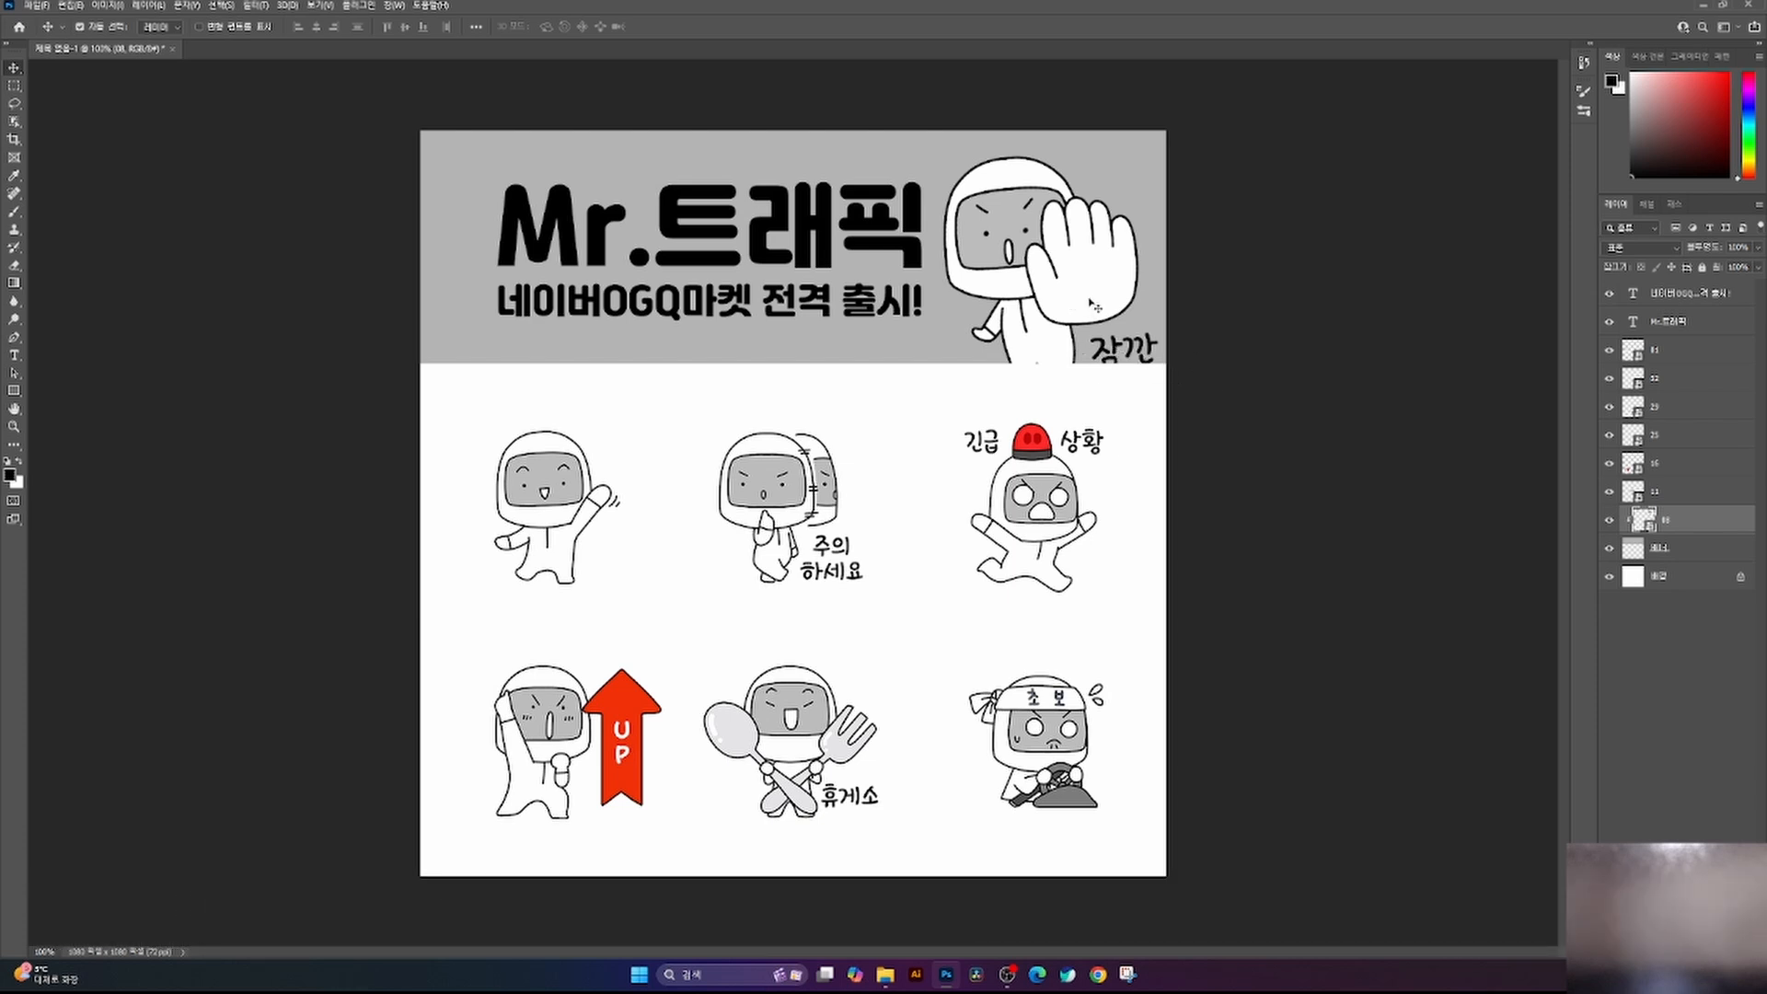
- Rasterize the clipped emoticon layer and erase its 잠깐 lettering with the Eraser
key("e")
left_click(1525, 534)
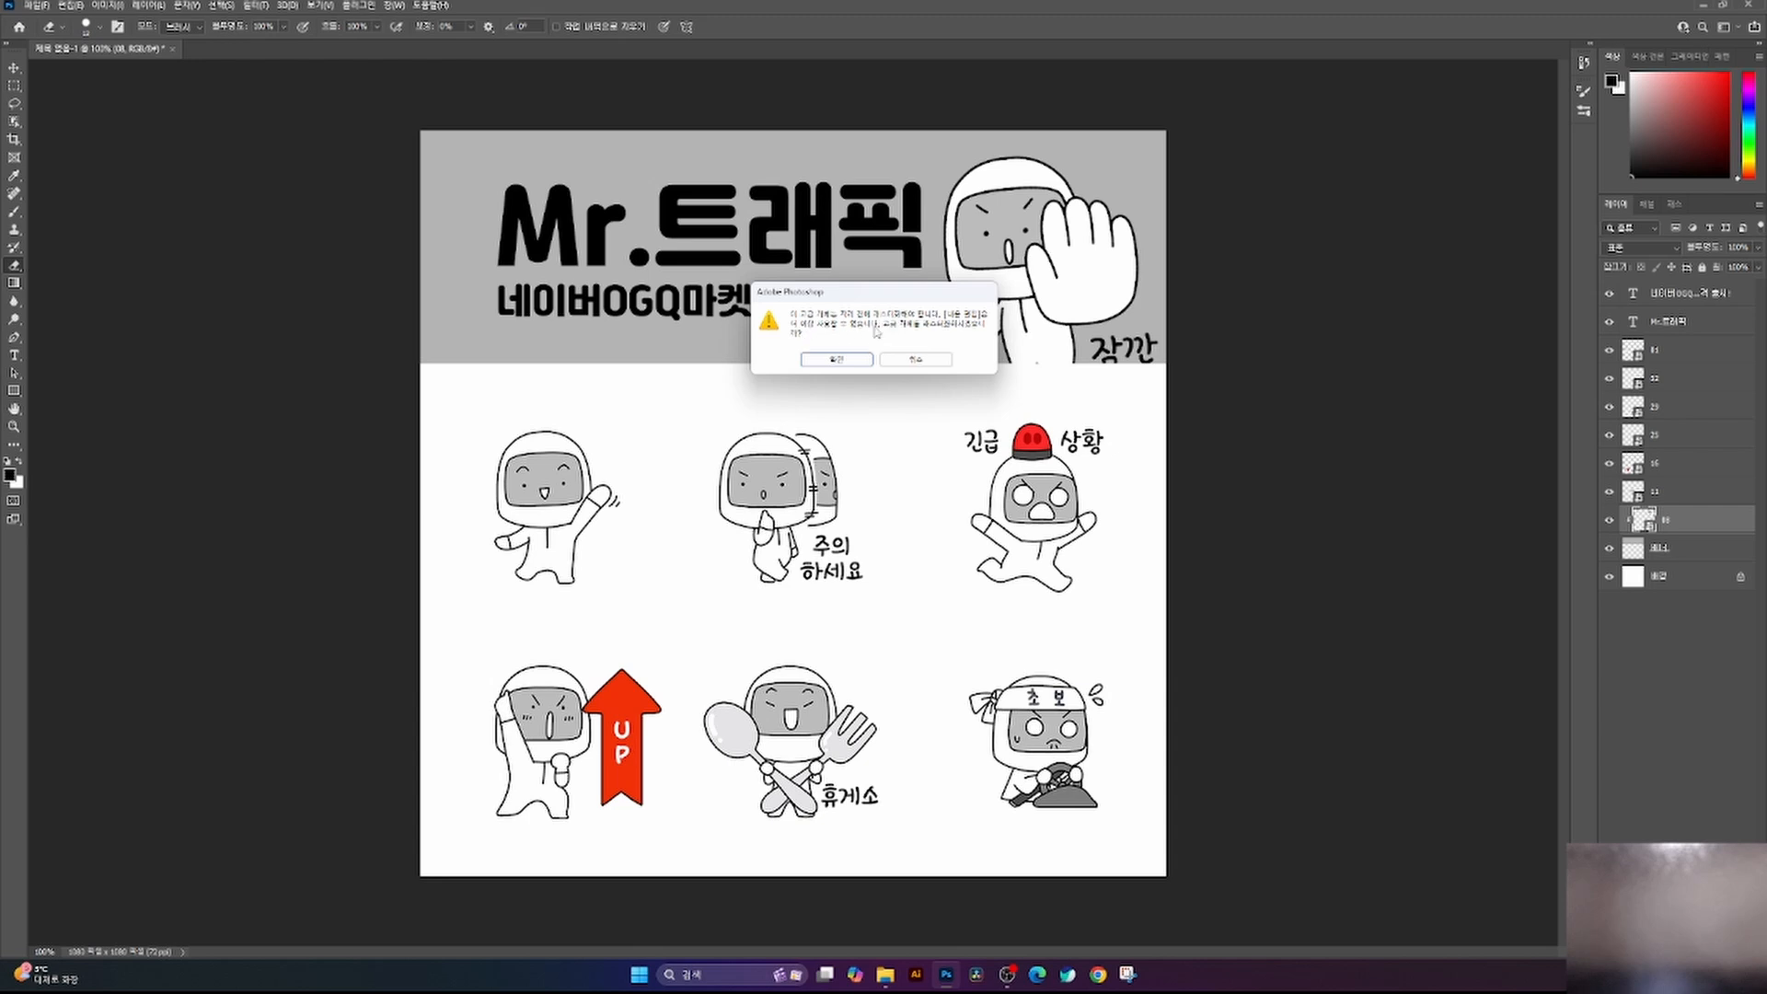
left_click(833, 359)
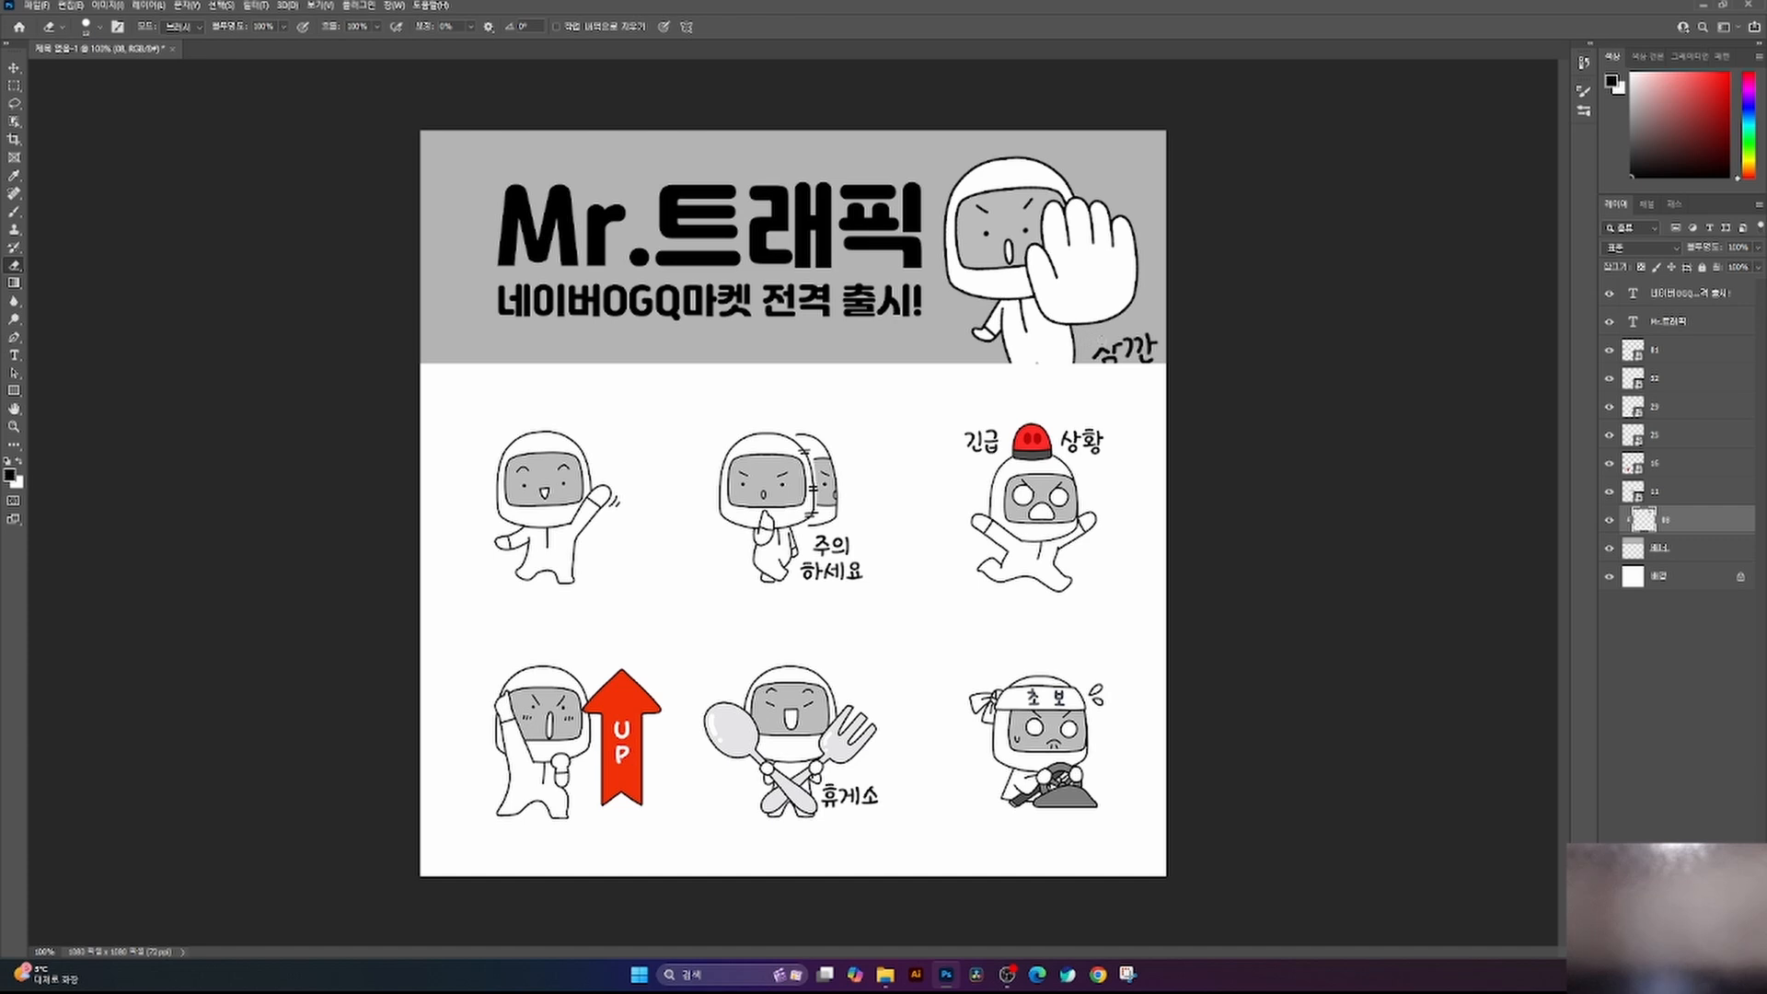
mouse_move(1103, 337)
left_mouse_down()
mouse_move(1169, 335)
mouse_move(1095, 378)
mouse_move(1176, 352)
left_mouse_up()
key("v")
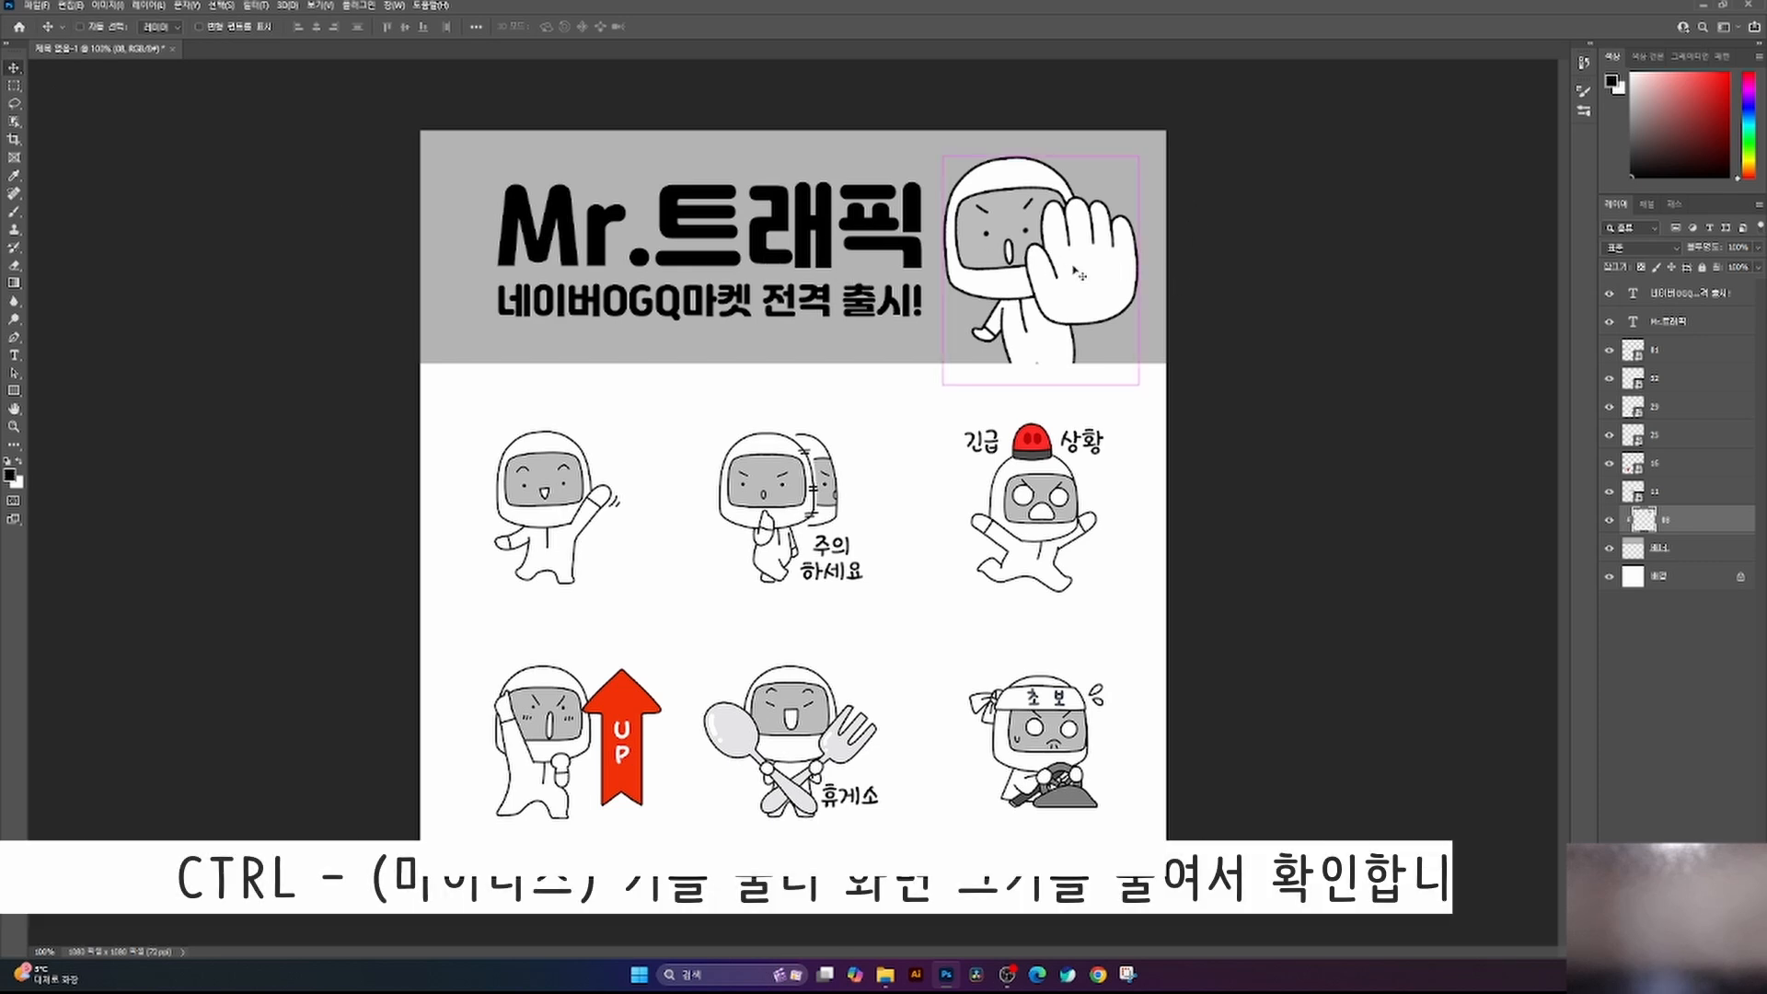
- Scale the banner emoticon down to about 90% so it has more margin from the banner's edges
key("ctrl+minus")
key("ctrl+minus")
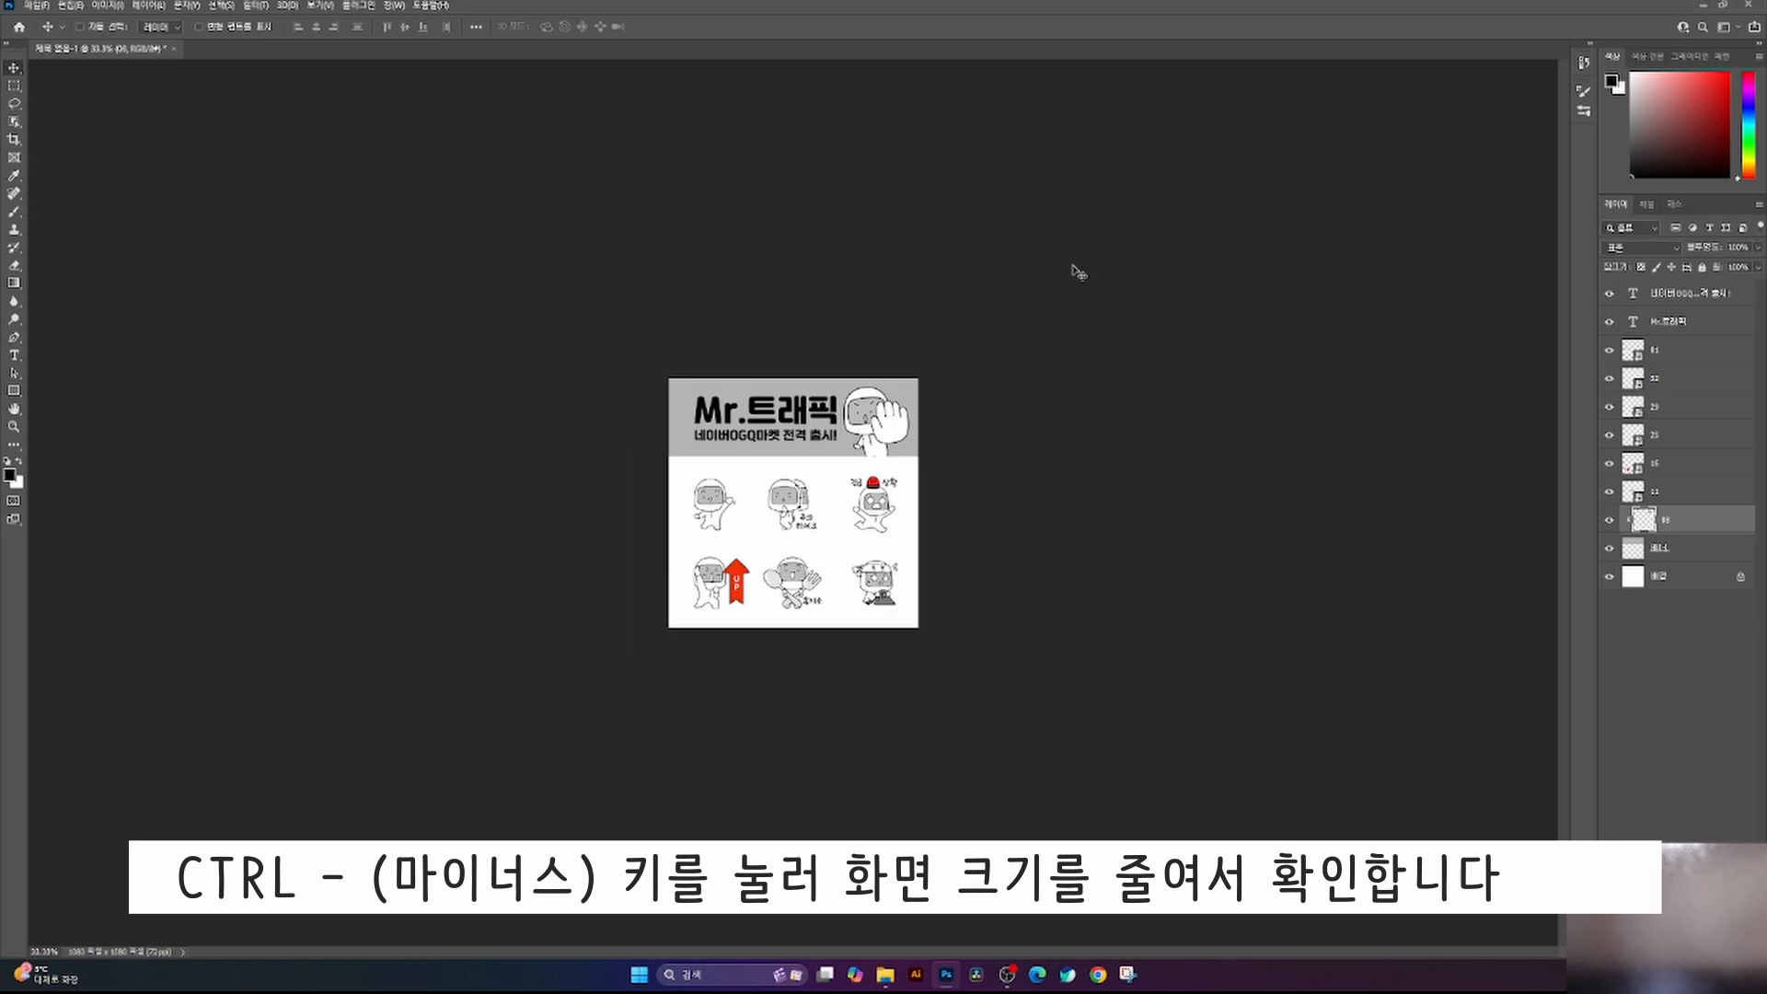
key("ctrl+plus")
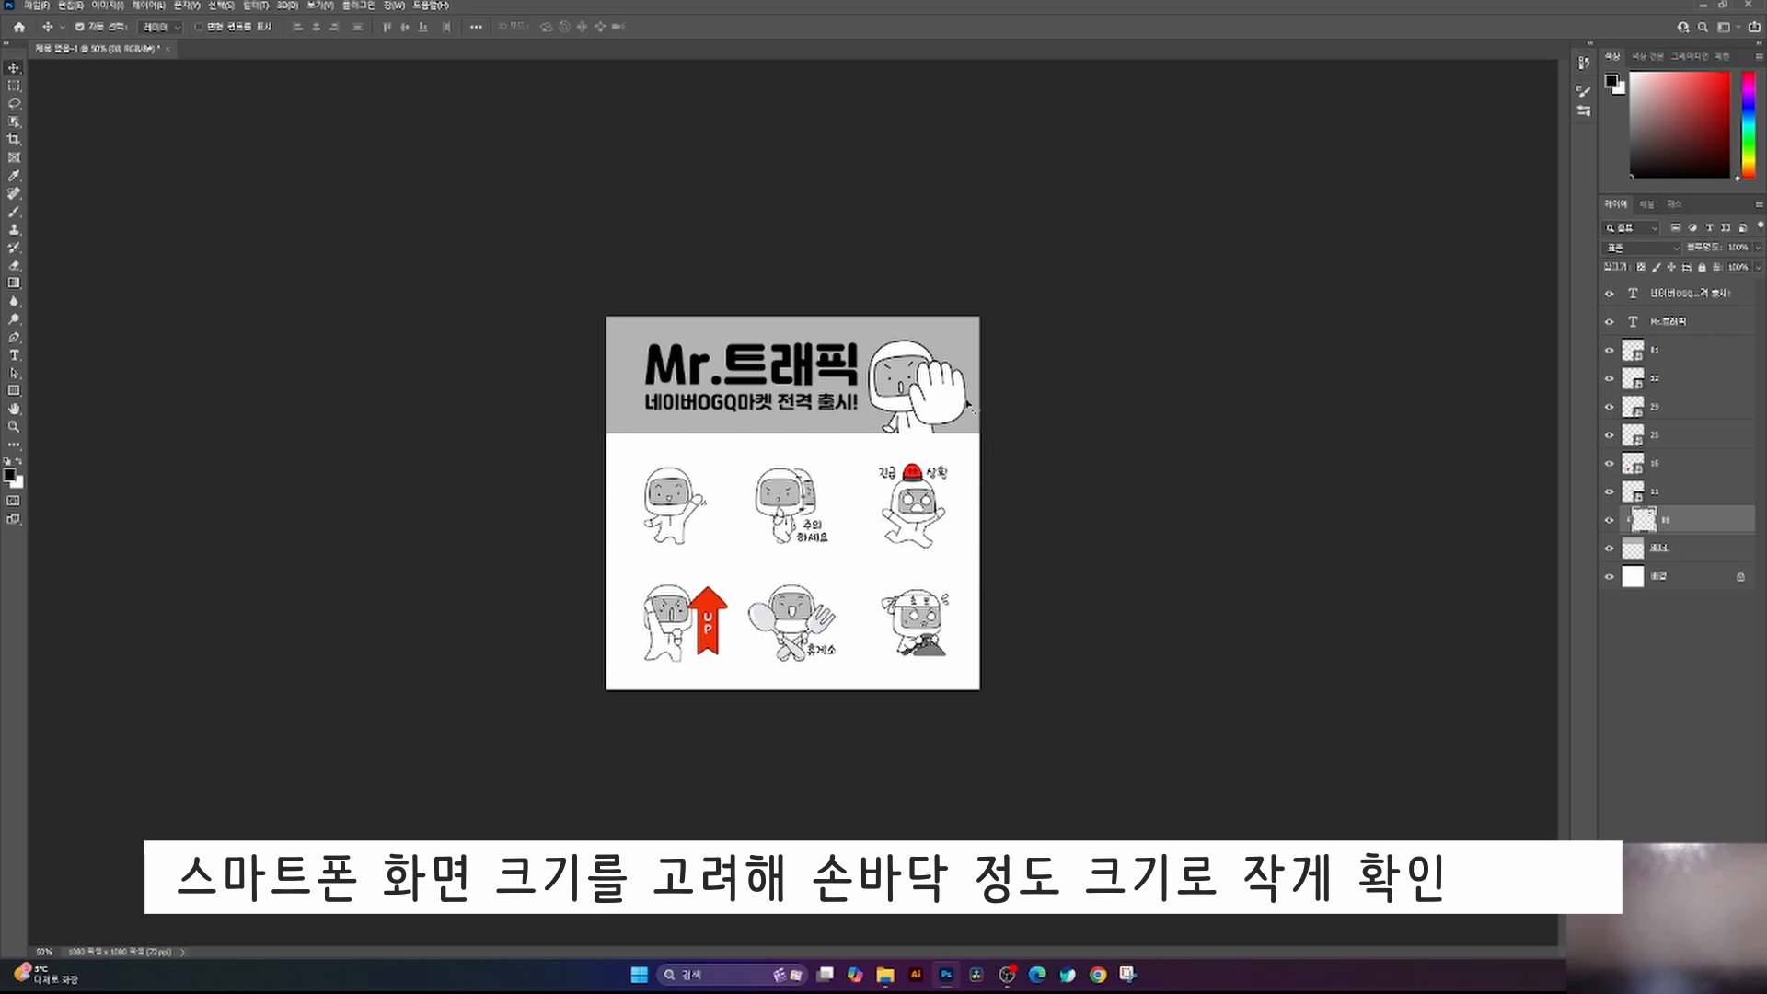
key("ctrl+t")
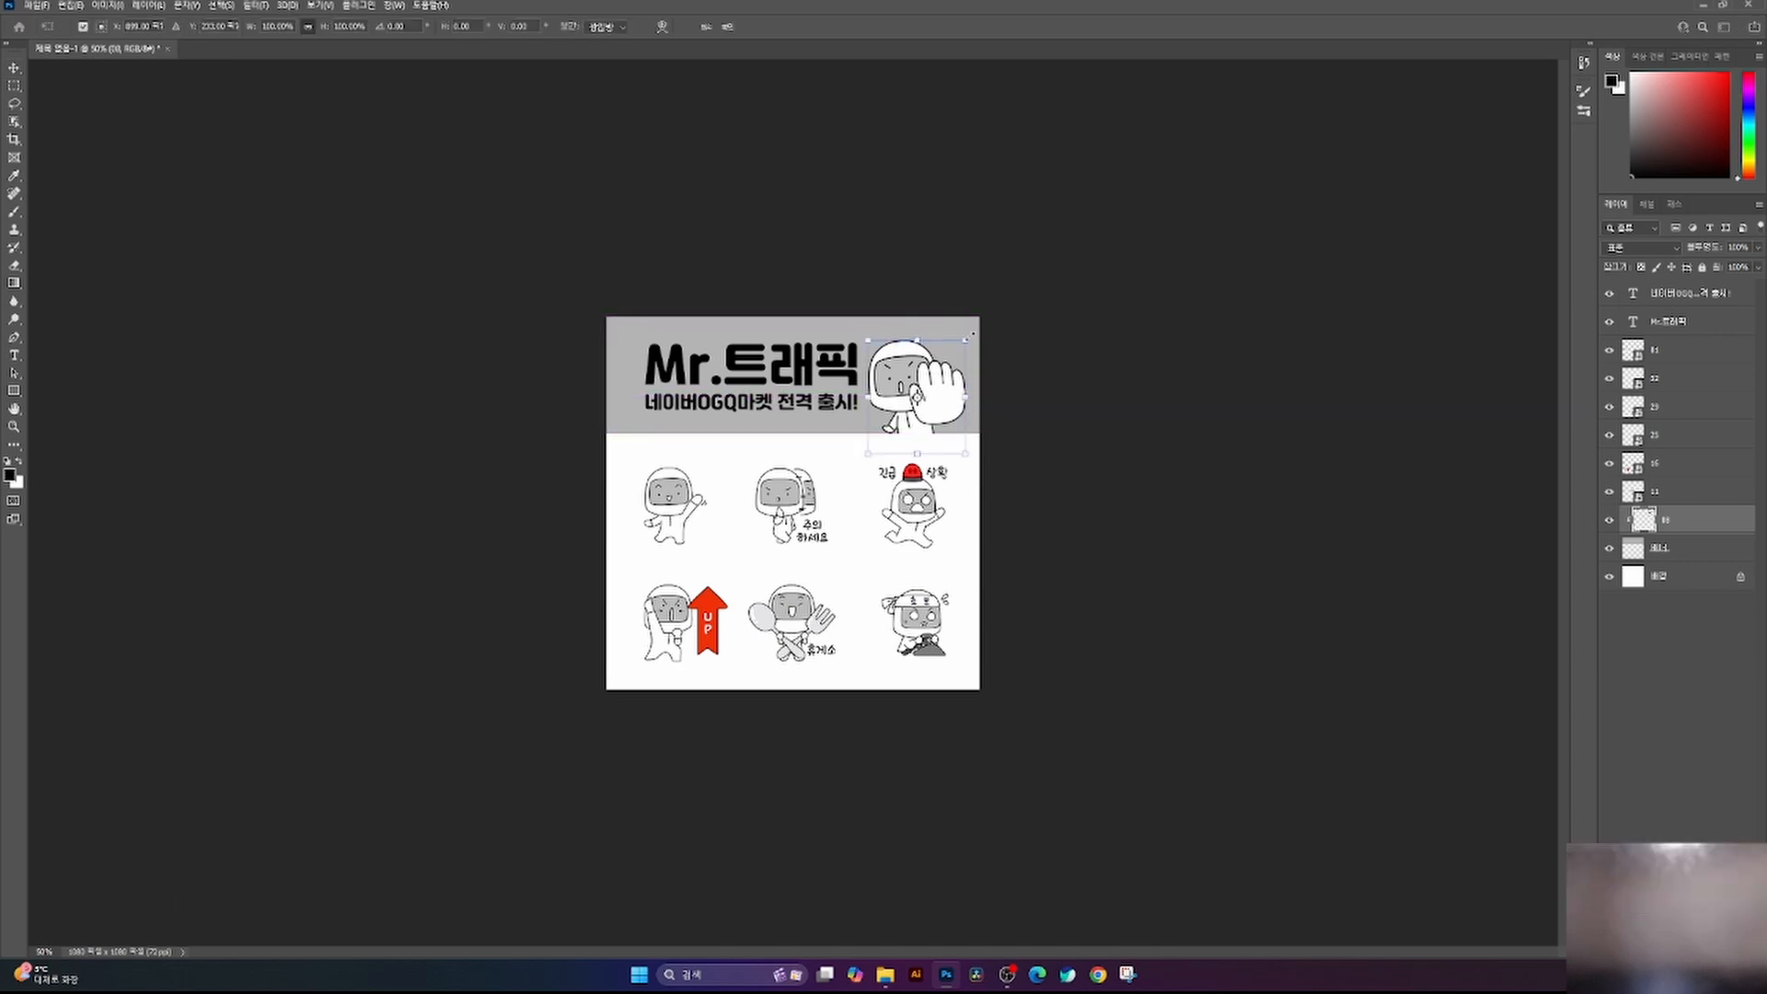
mouse_move(973, 334)
left_mouse_down()
mouse_move(994, 317)
mouse_move(960, 345)
left_mouse_up()
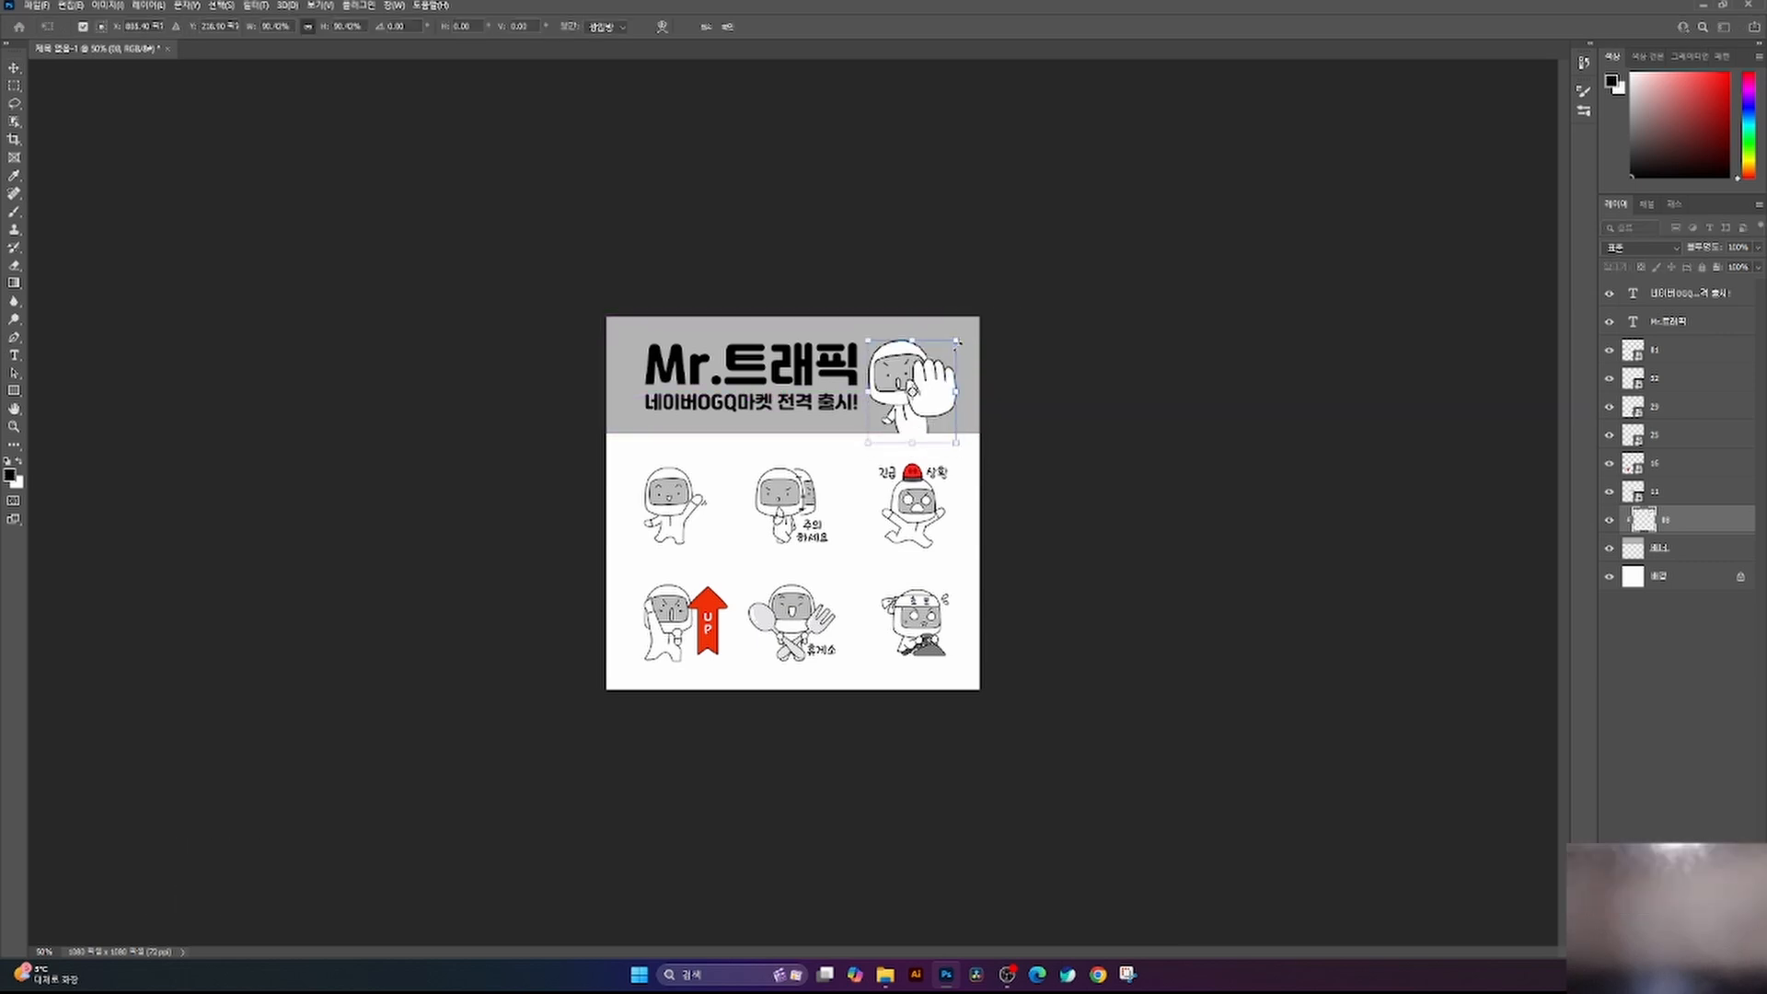
key("Return")
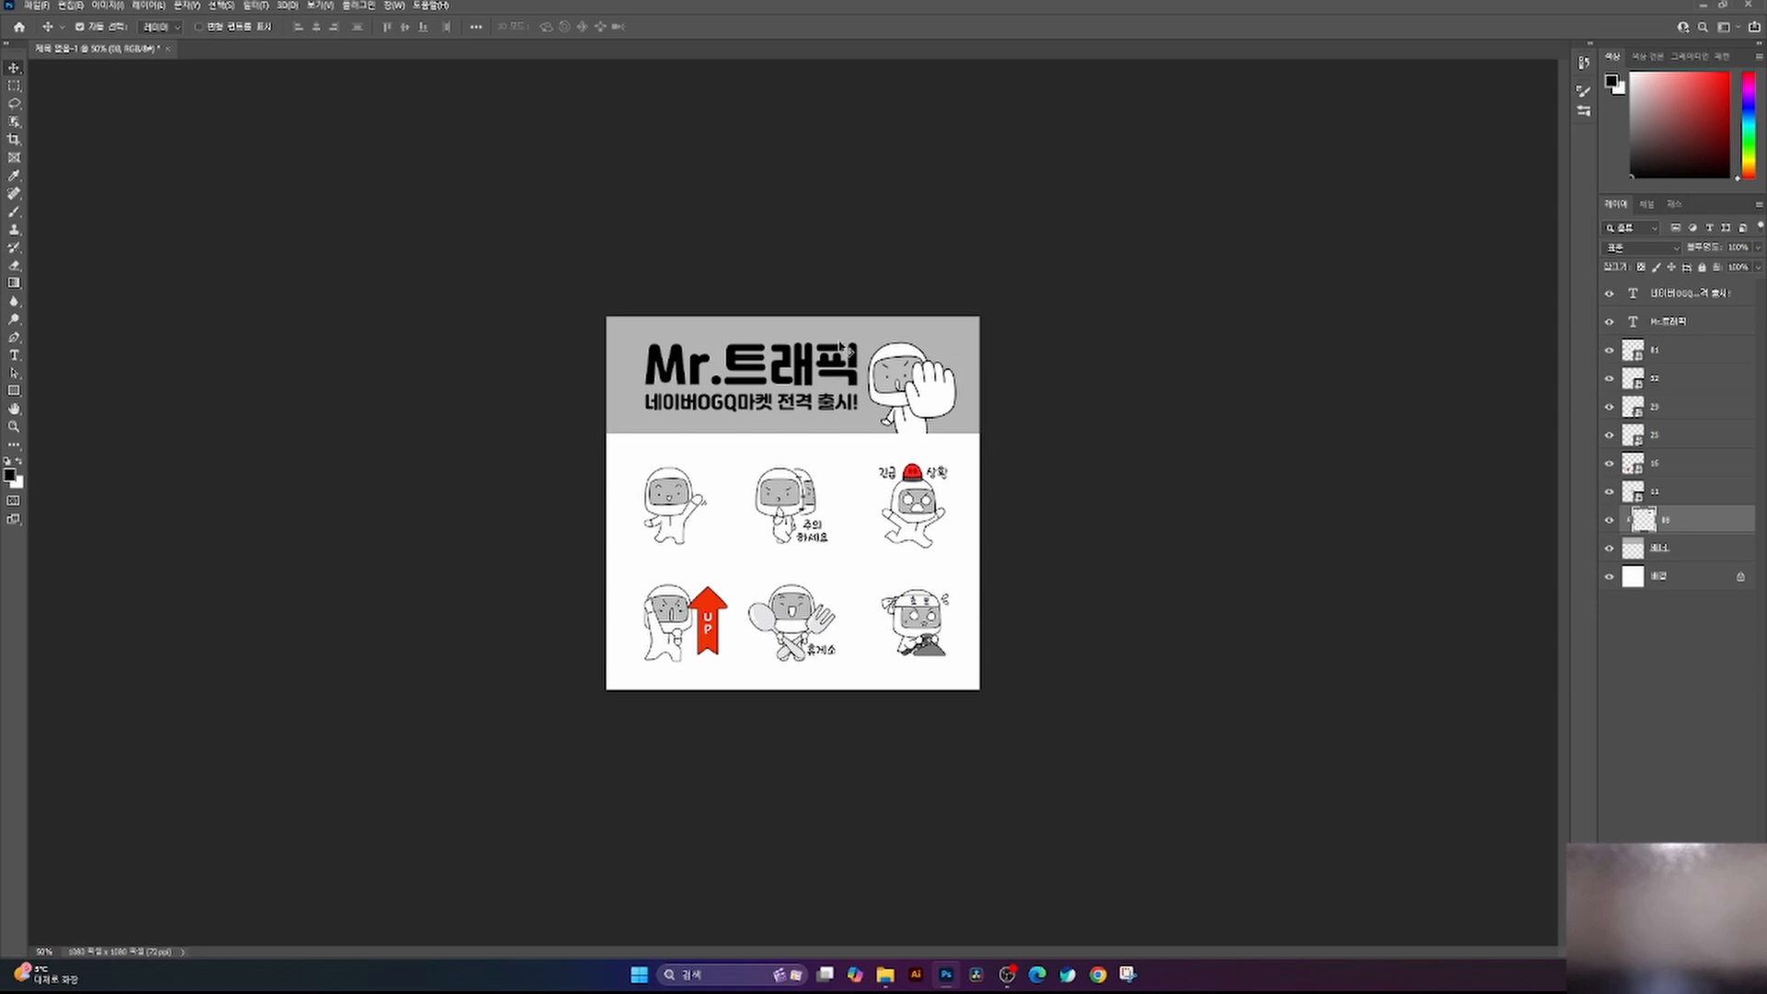
- Scale both banner text lines together to about 93%, then nudge the raised-palm emoticon slightly left toward them
key("ctrl+plus")
key("ctrl+plus")
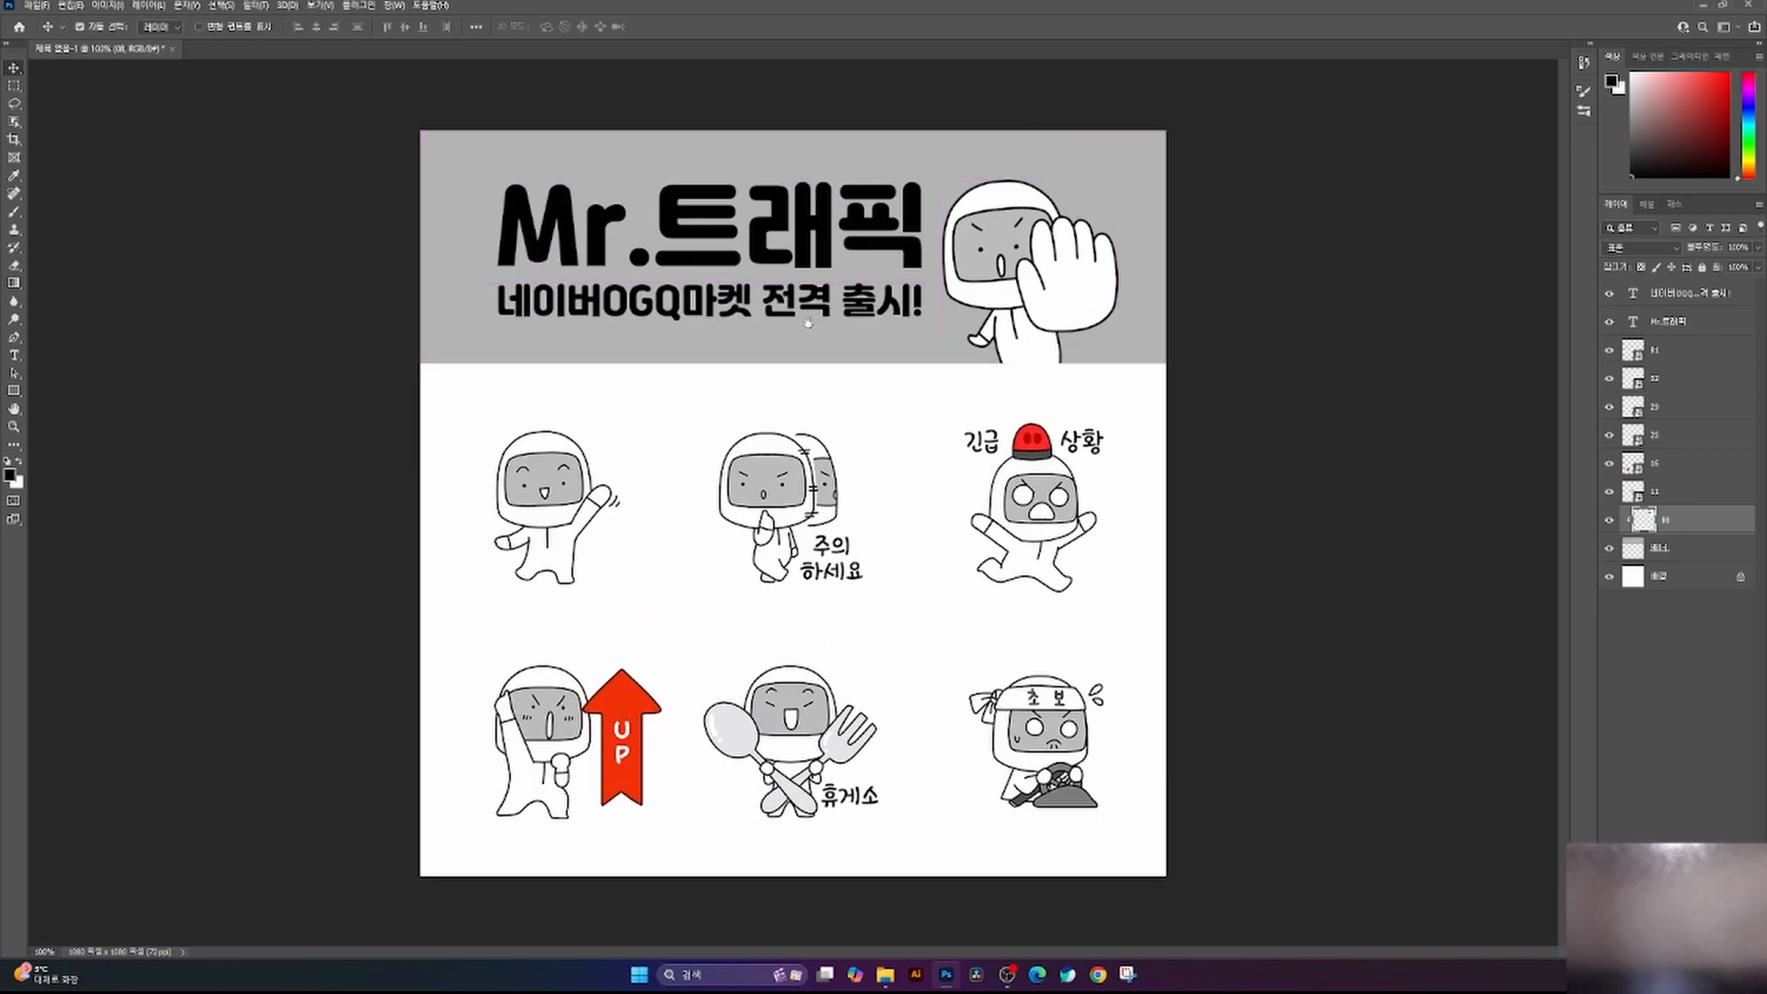
left_click_drag(679, 177, 721, 264)
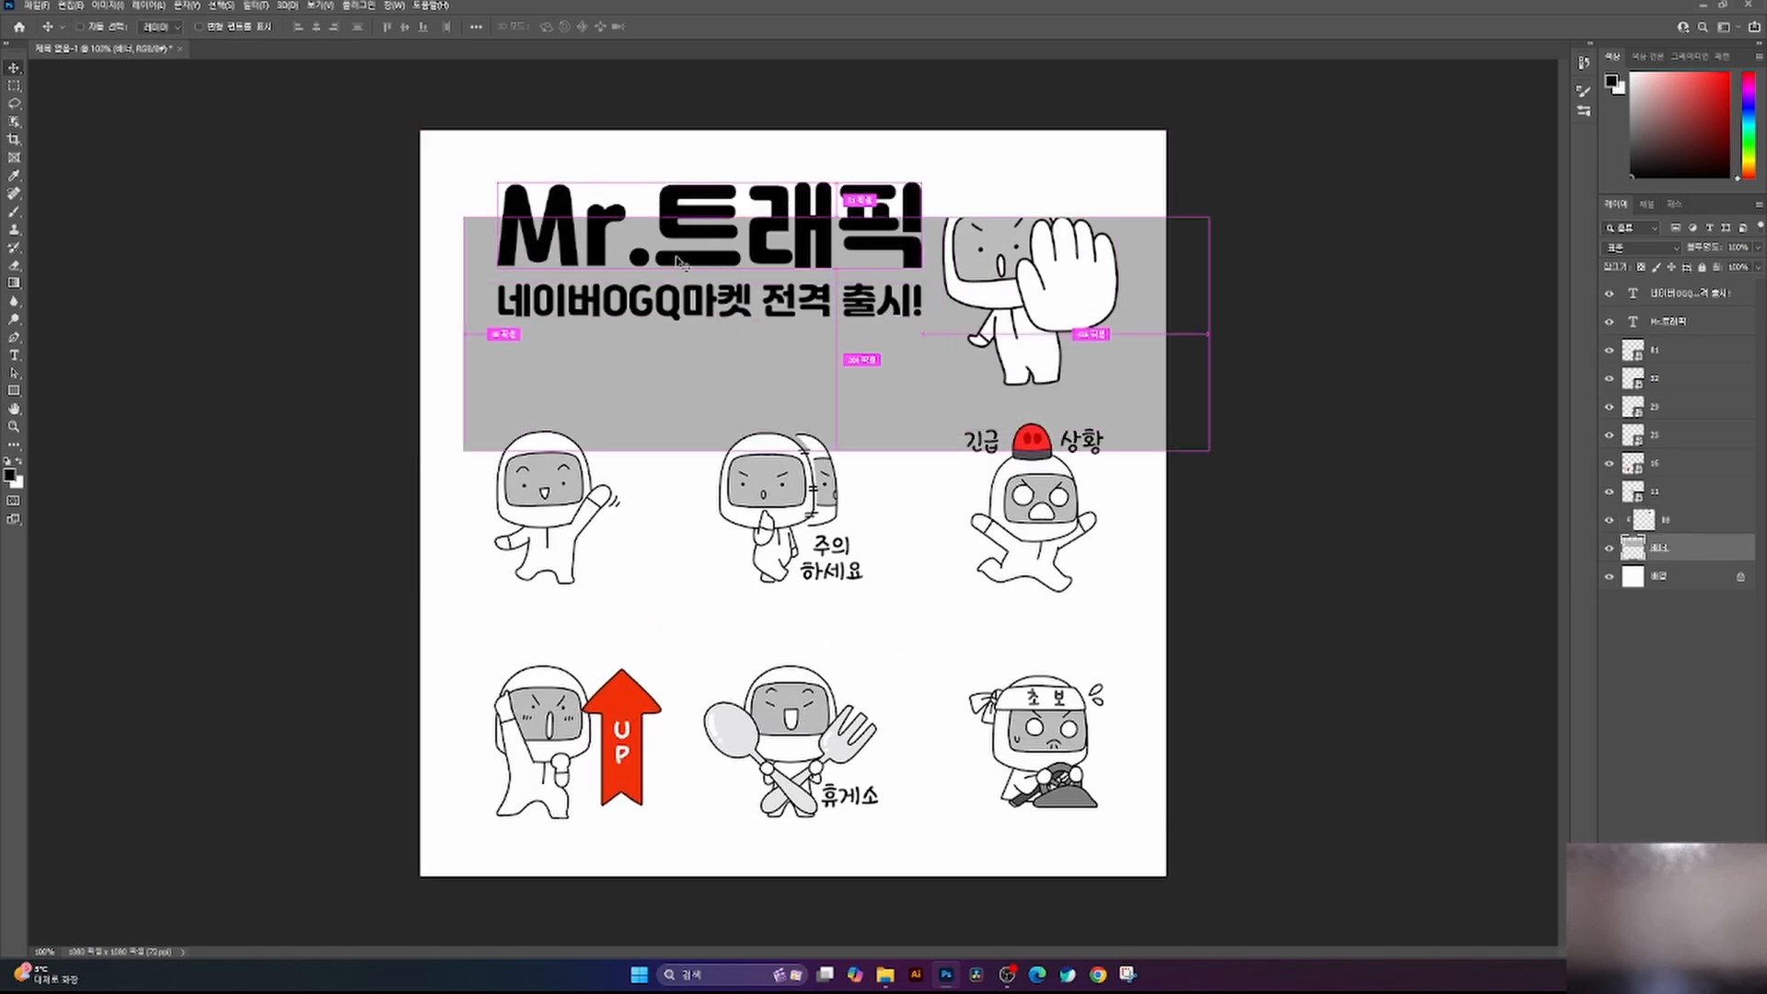
key("ctrl+z")
left_click(569, 217)
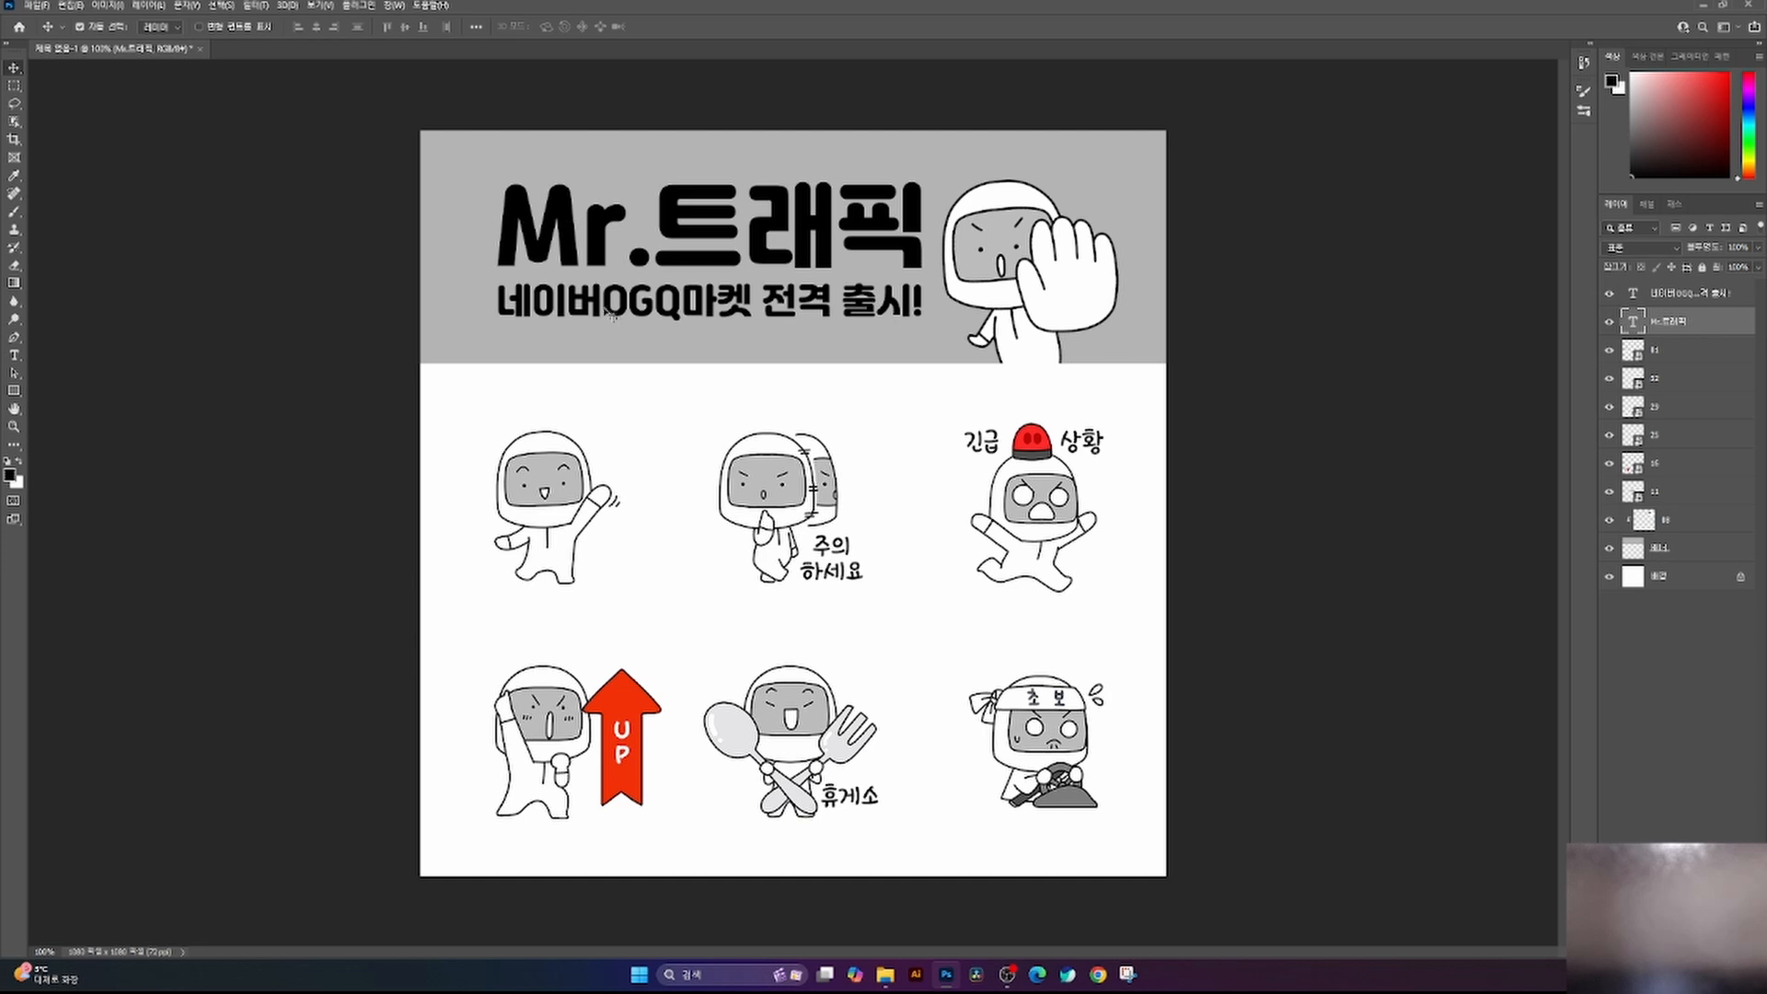
left_click(1688, 291, "shift")
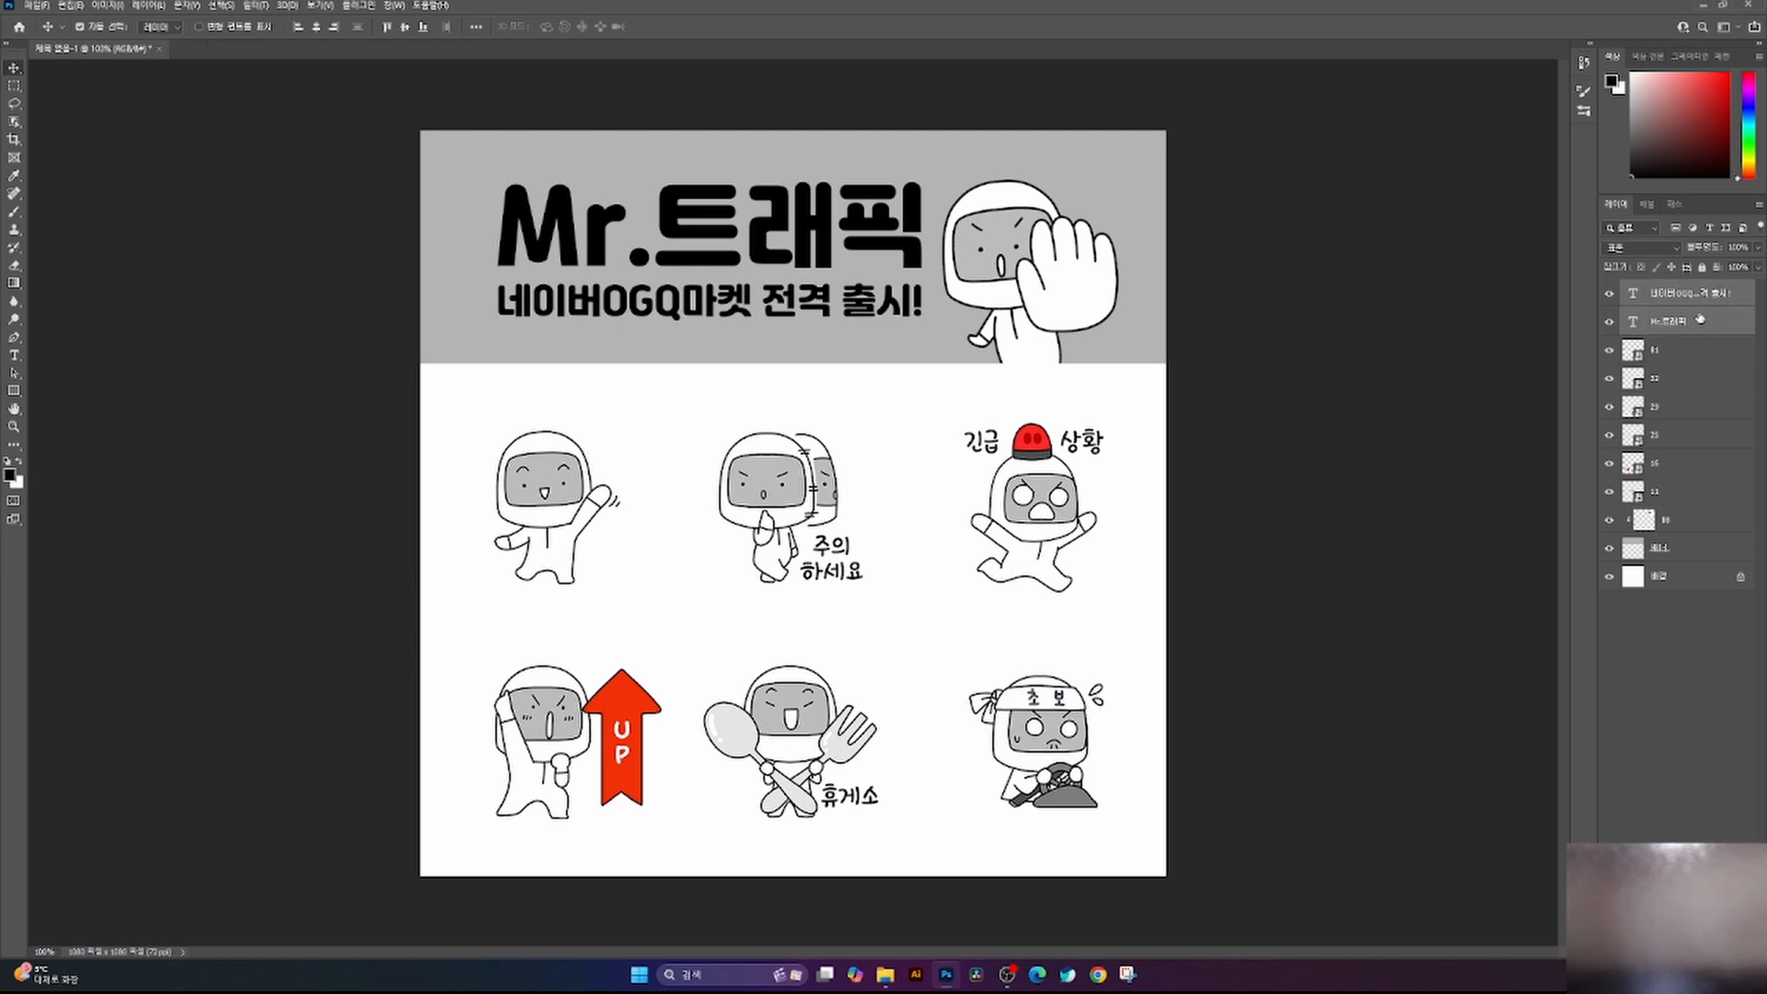
key("ctrl+t")
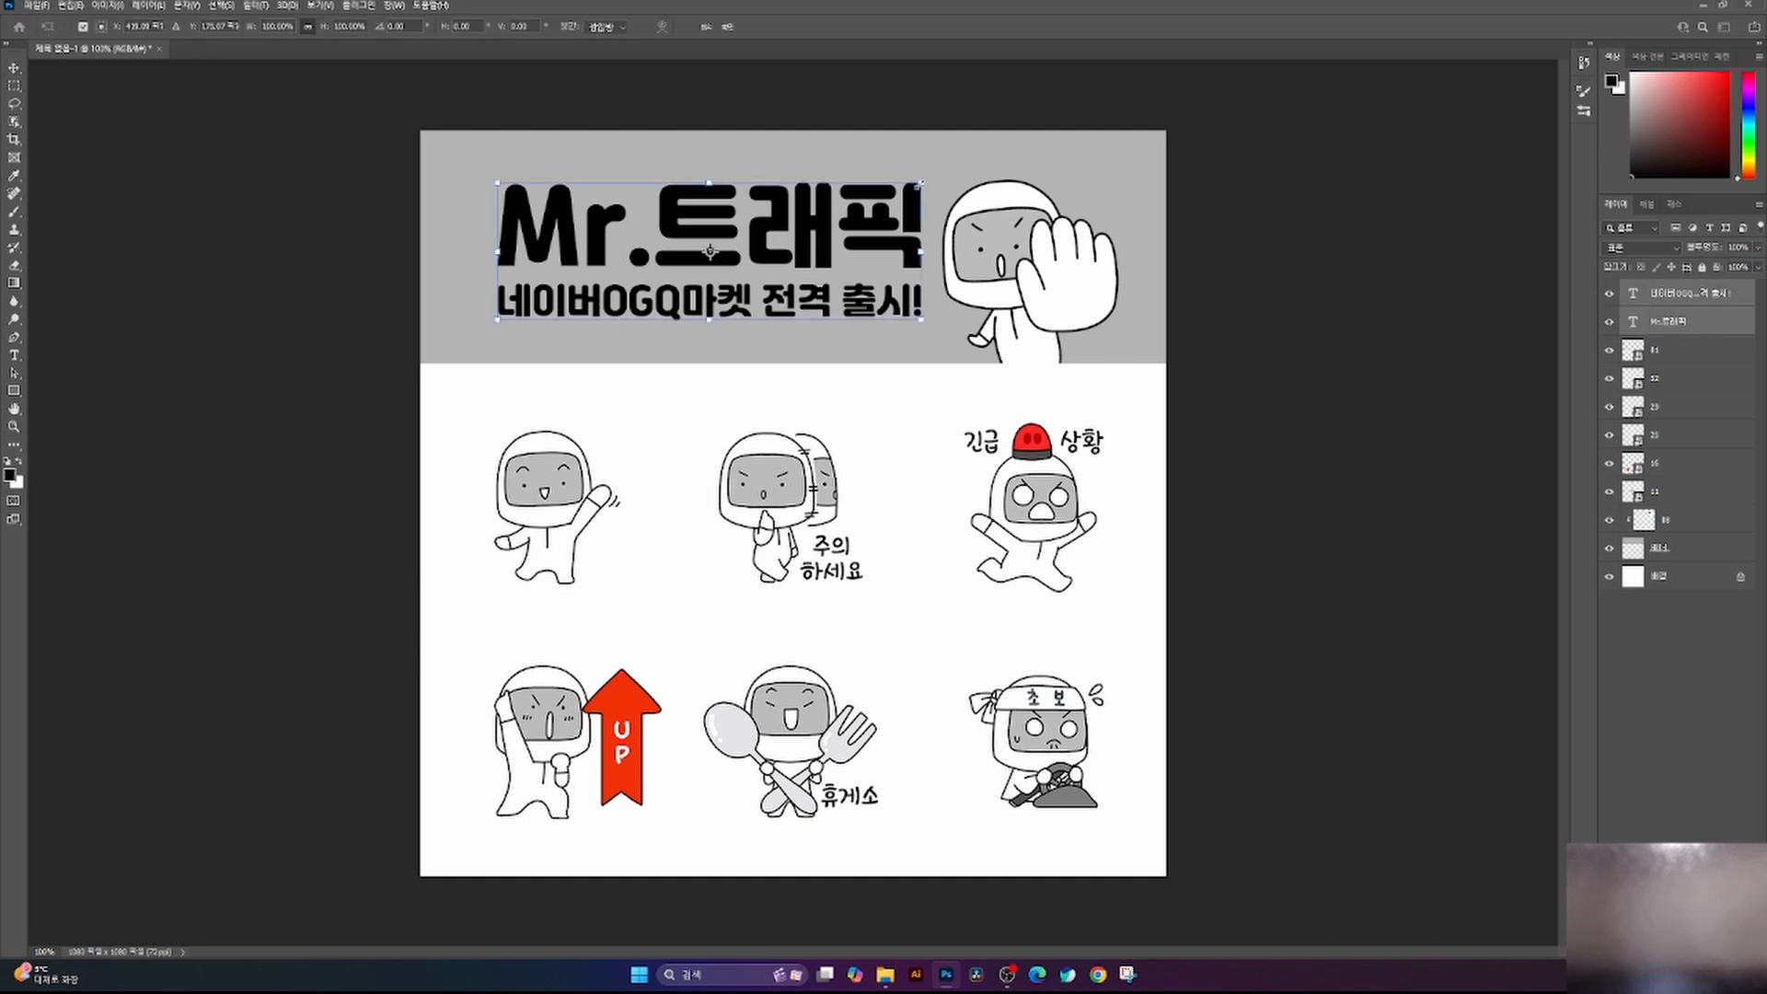
left_click_drag(919, 183, 891, 191)
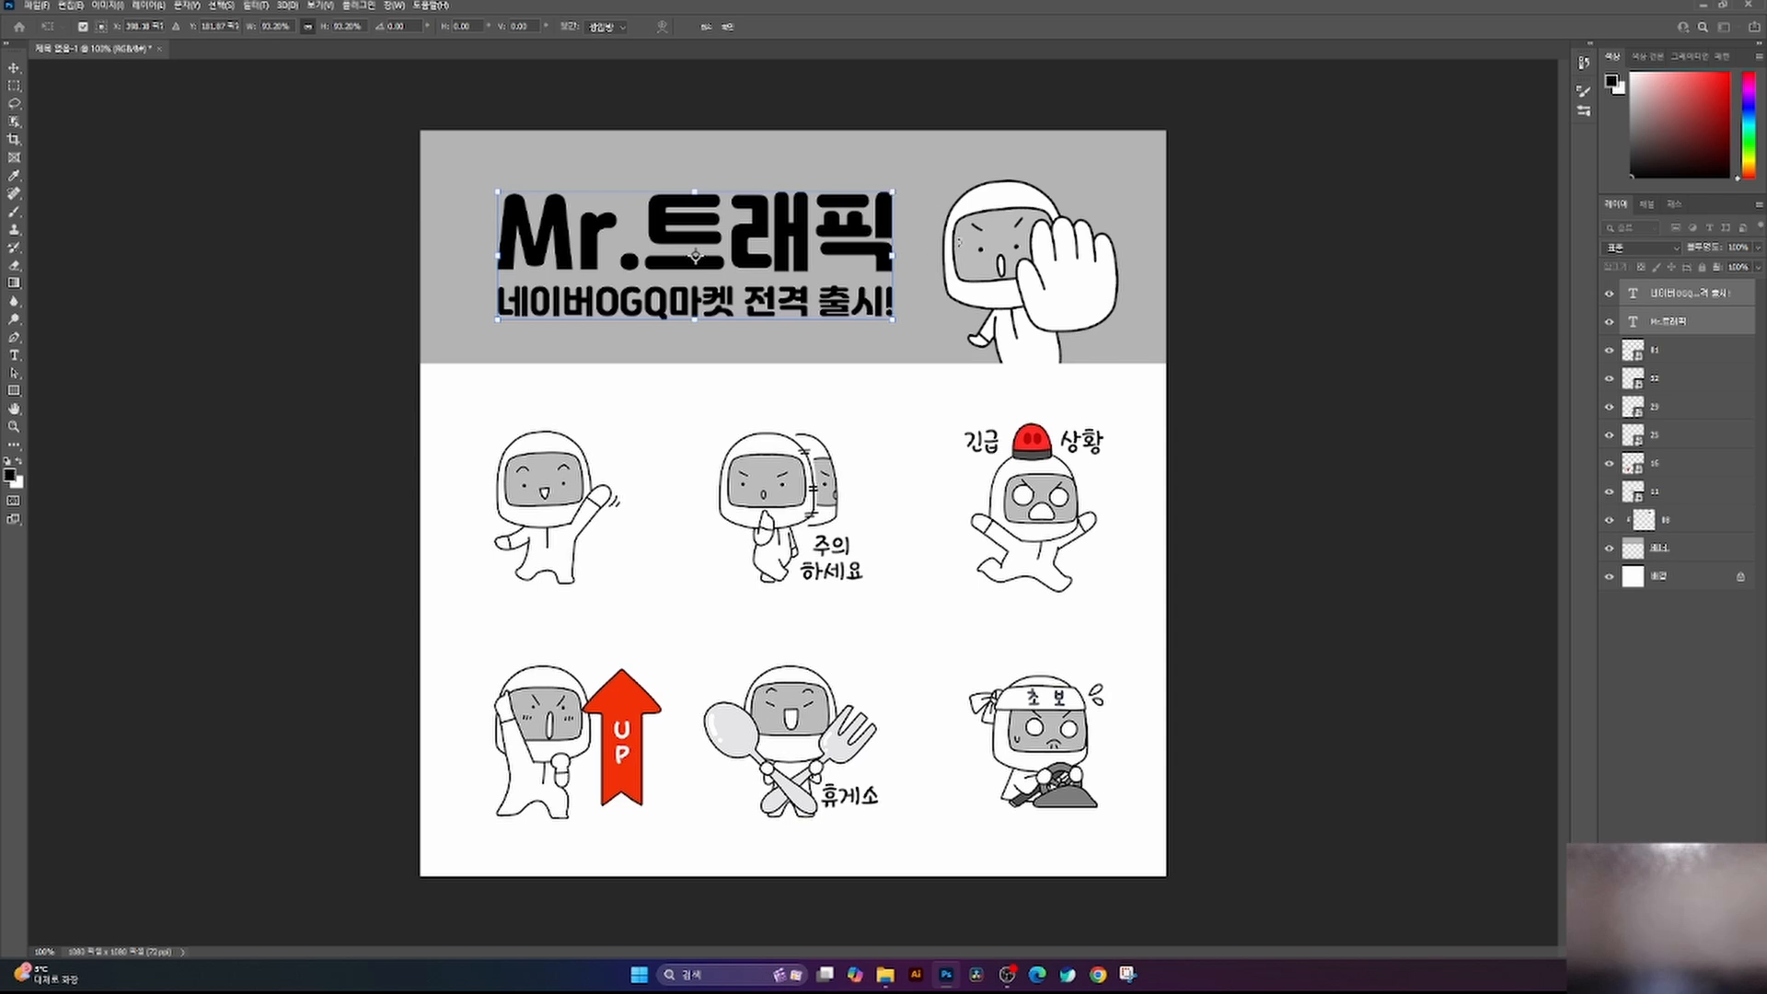
key("Return")
left_click_drag(1086, 297, 1075, 293)
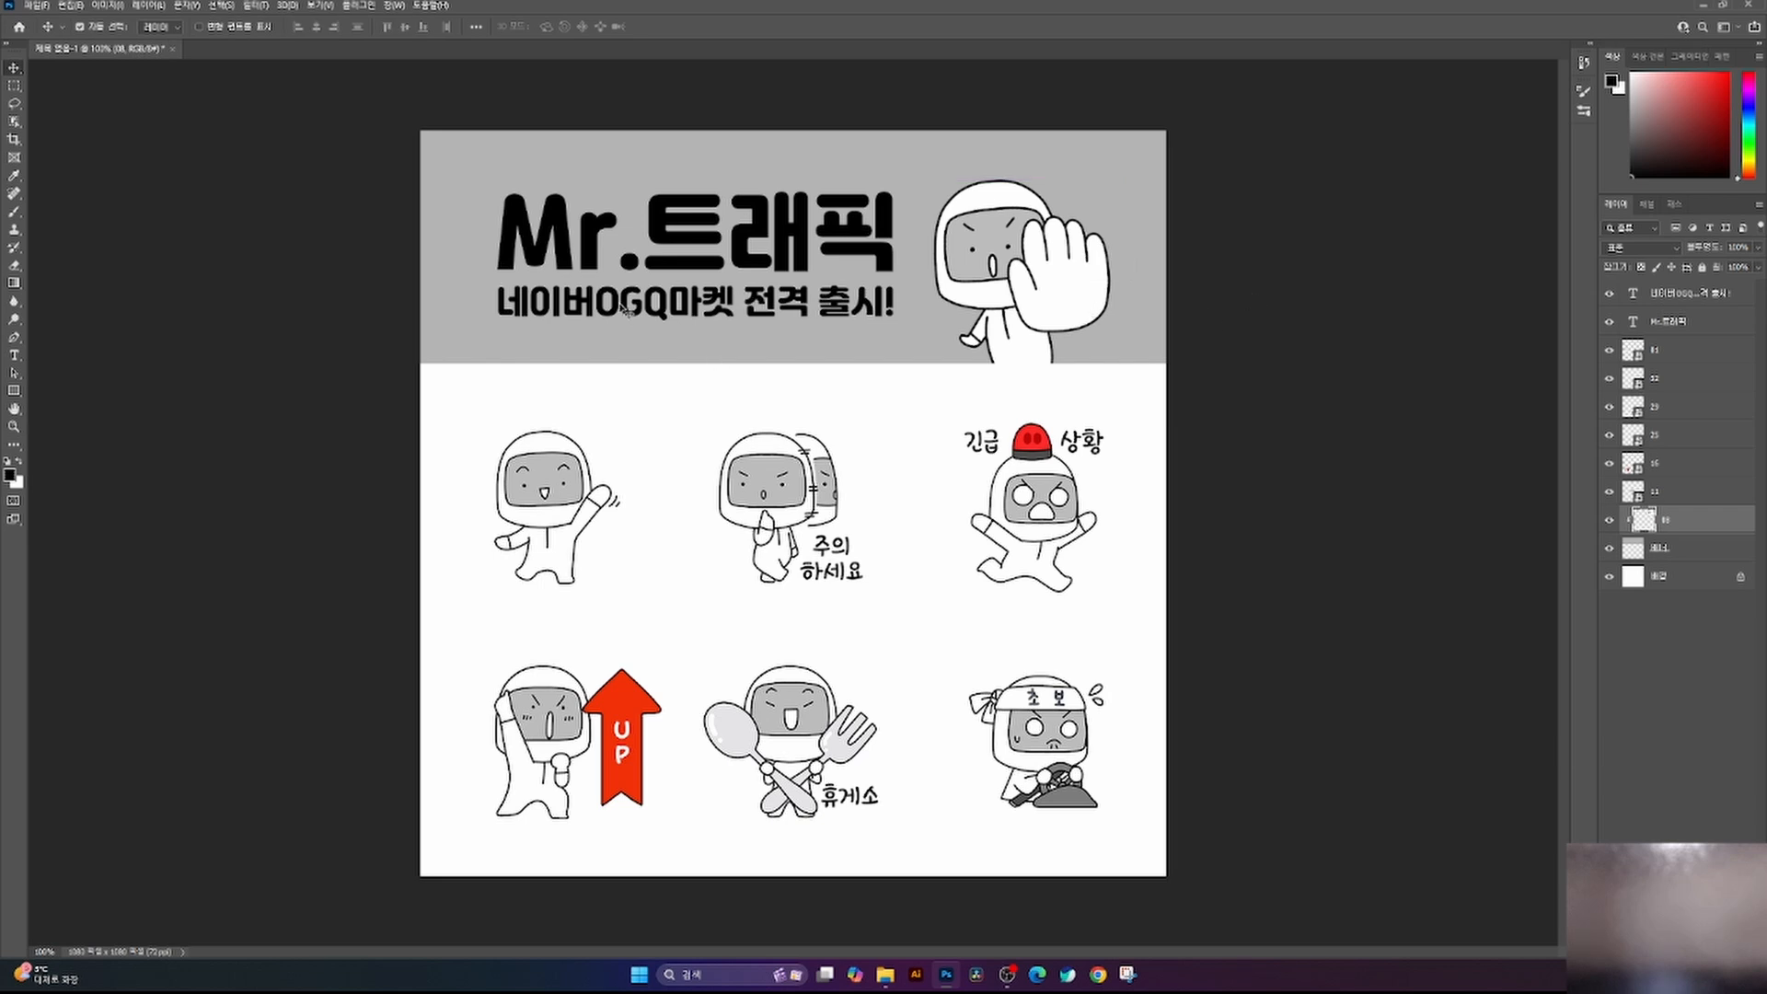
key("ctrl+minus")
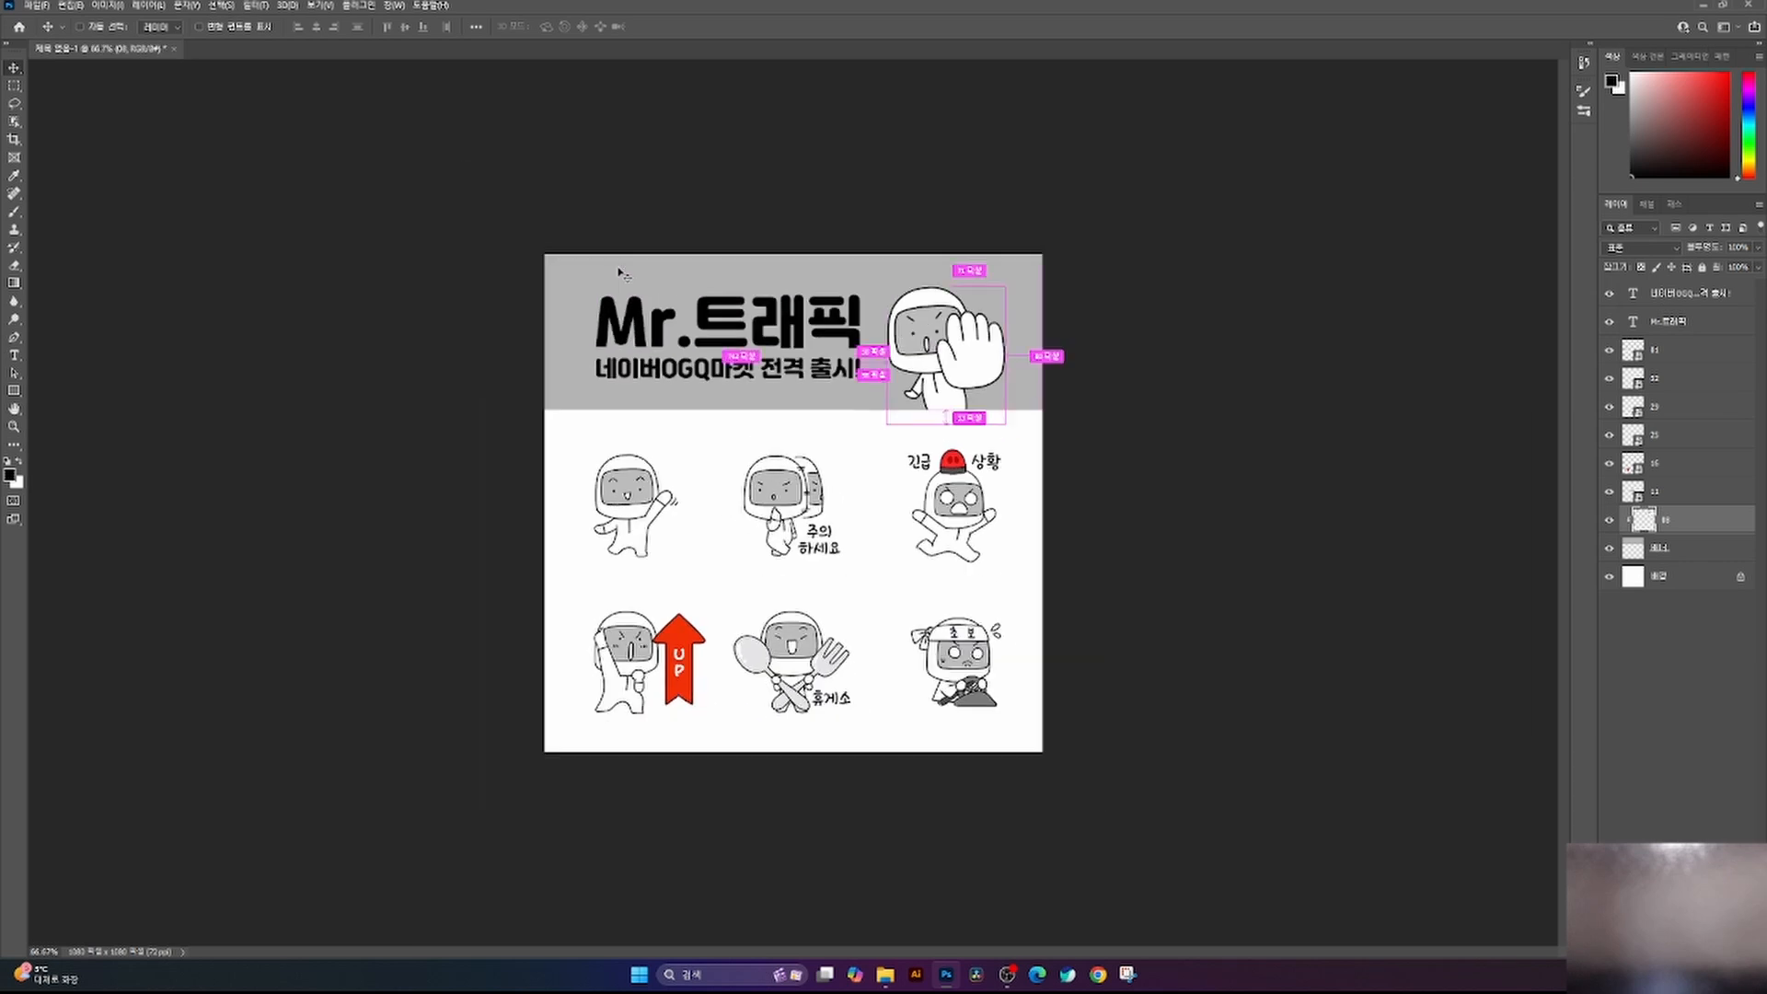
- Load the gray banner's outline as a selection and add a clipped layer named 방울방울 directly above the banner
left_click(818, 401, "ctrl")
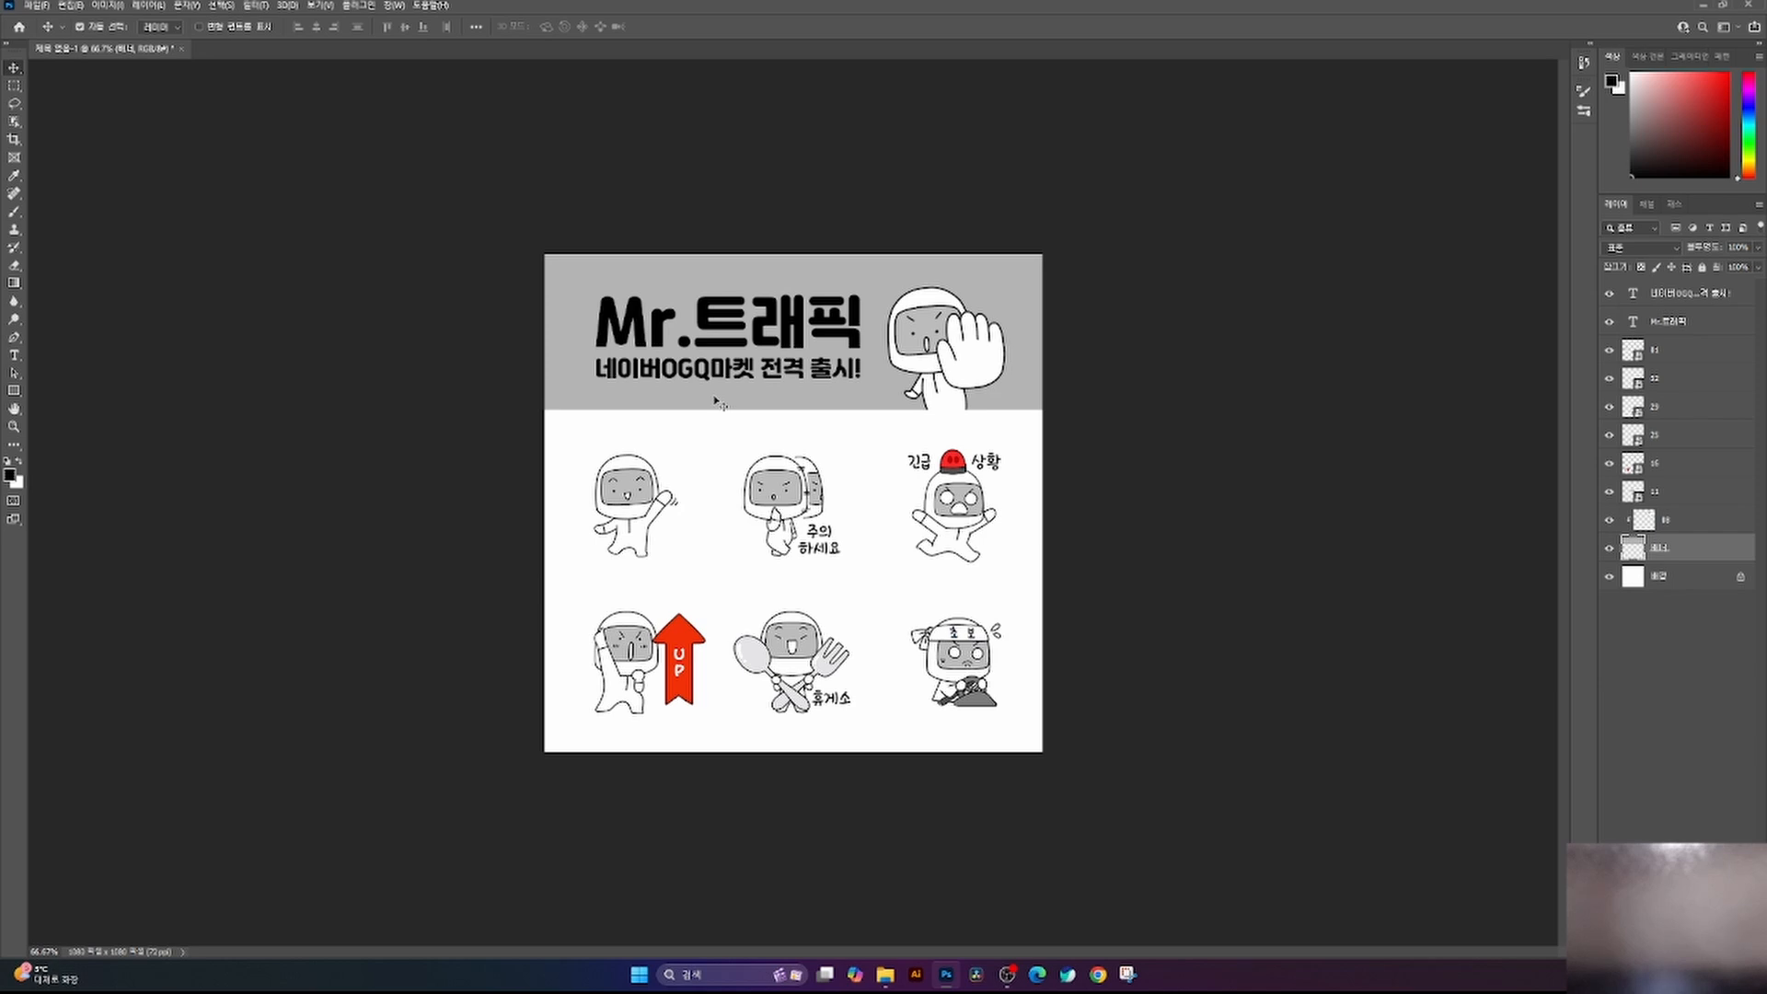
key("ctrl+0")
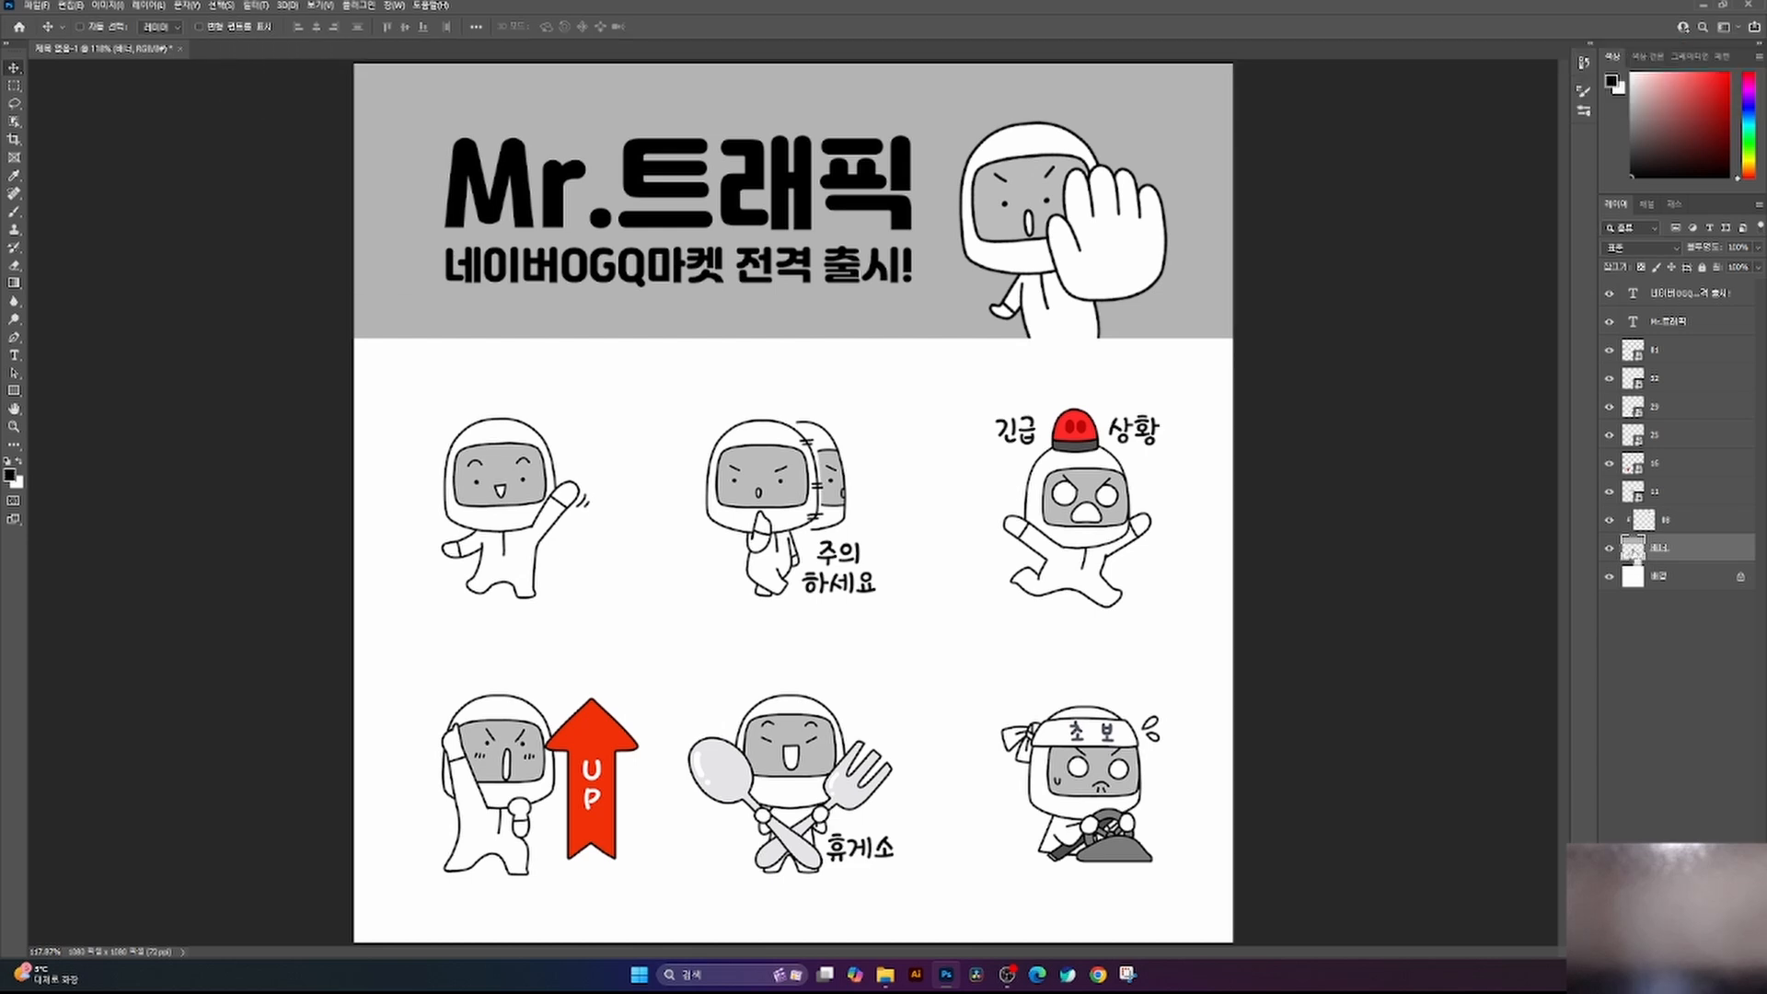
left_click(1632, 549, "ctrl")
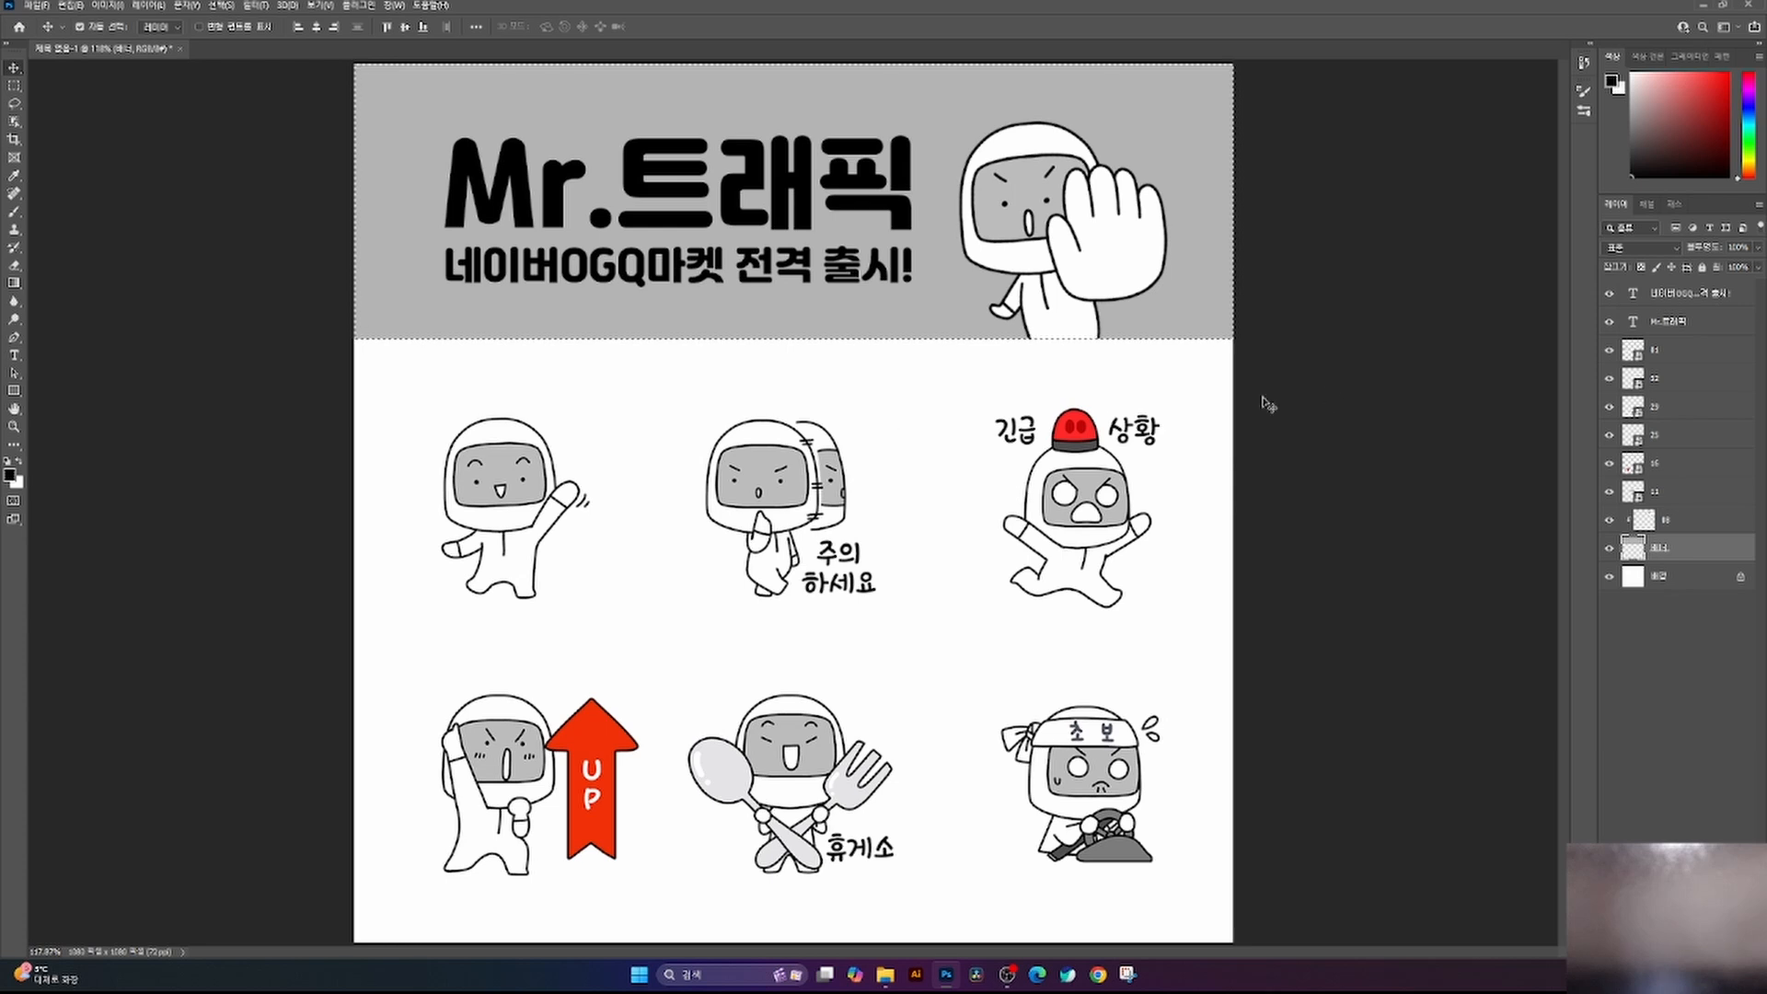
key("ctrl+shift")
key("ctrl+shift+n")
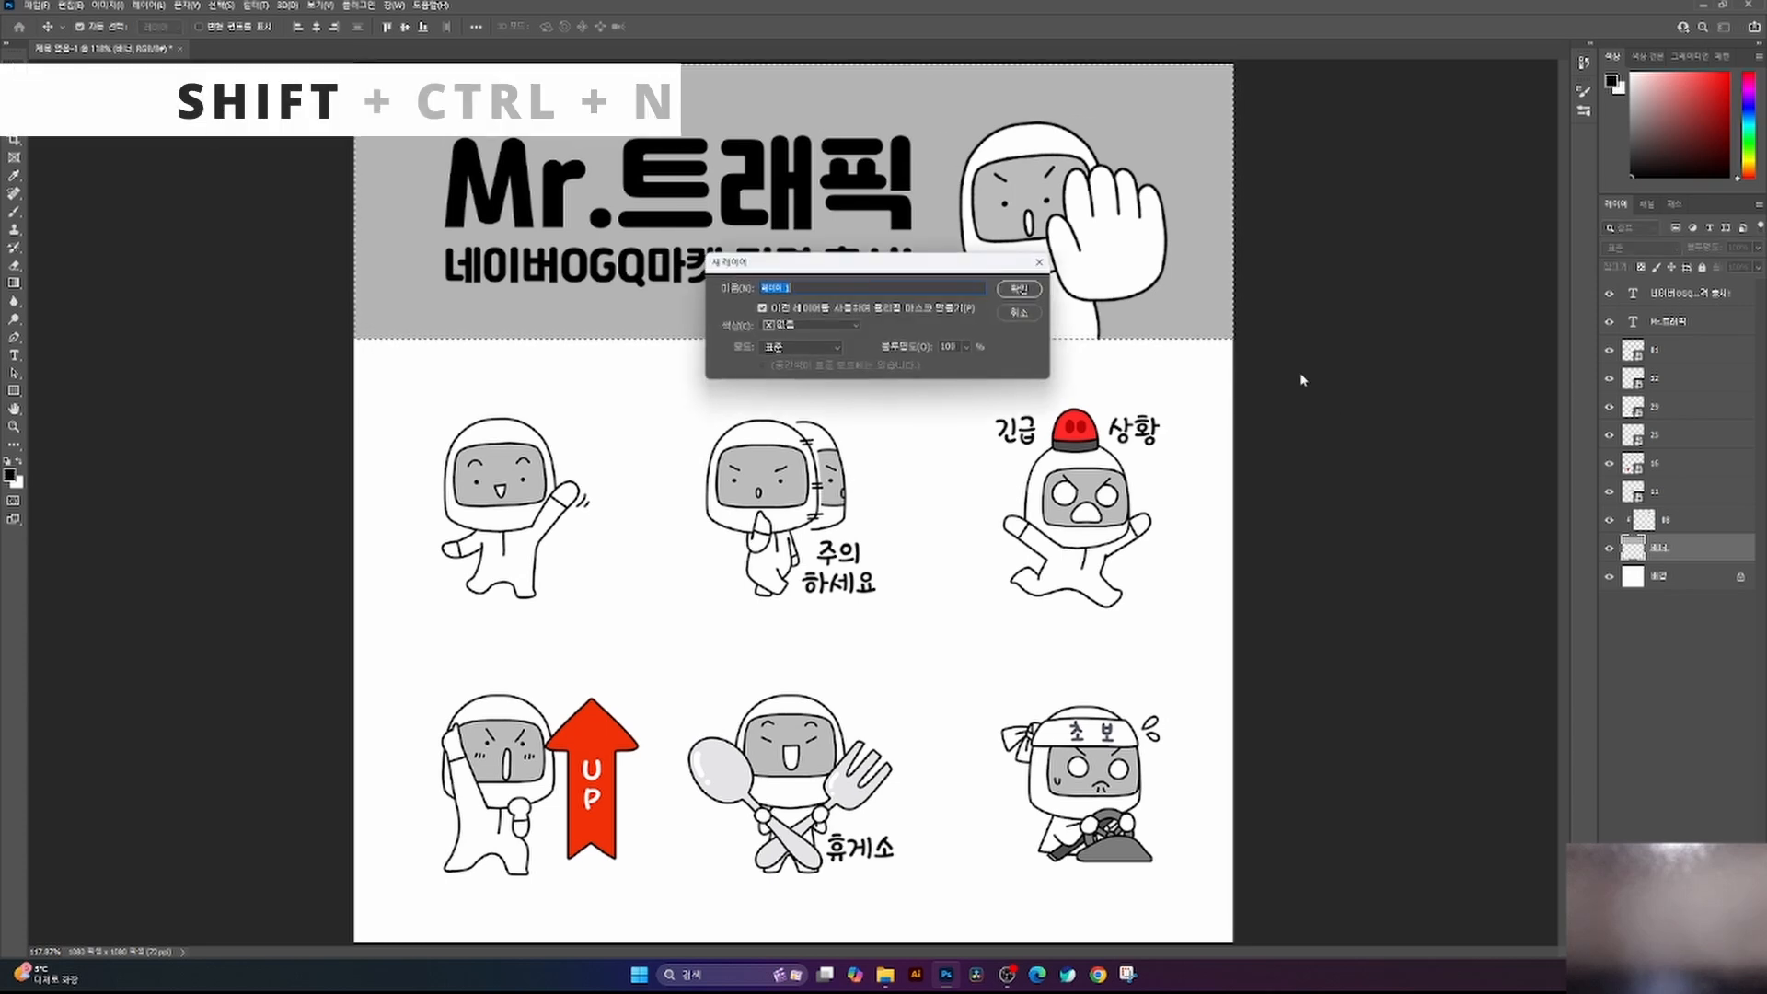
type("방울방울")
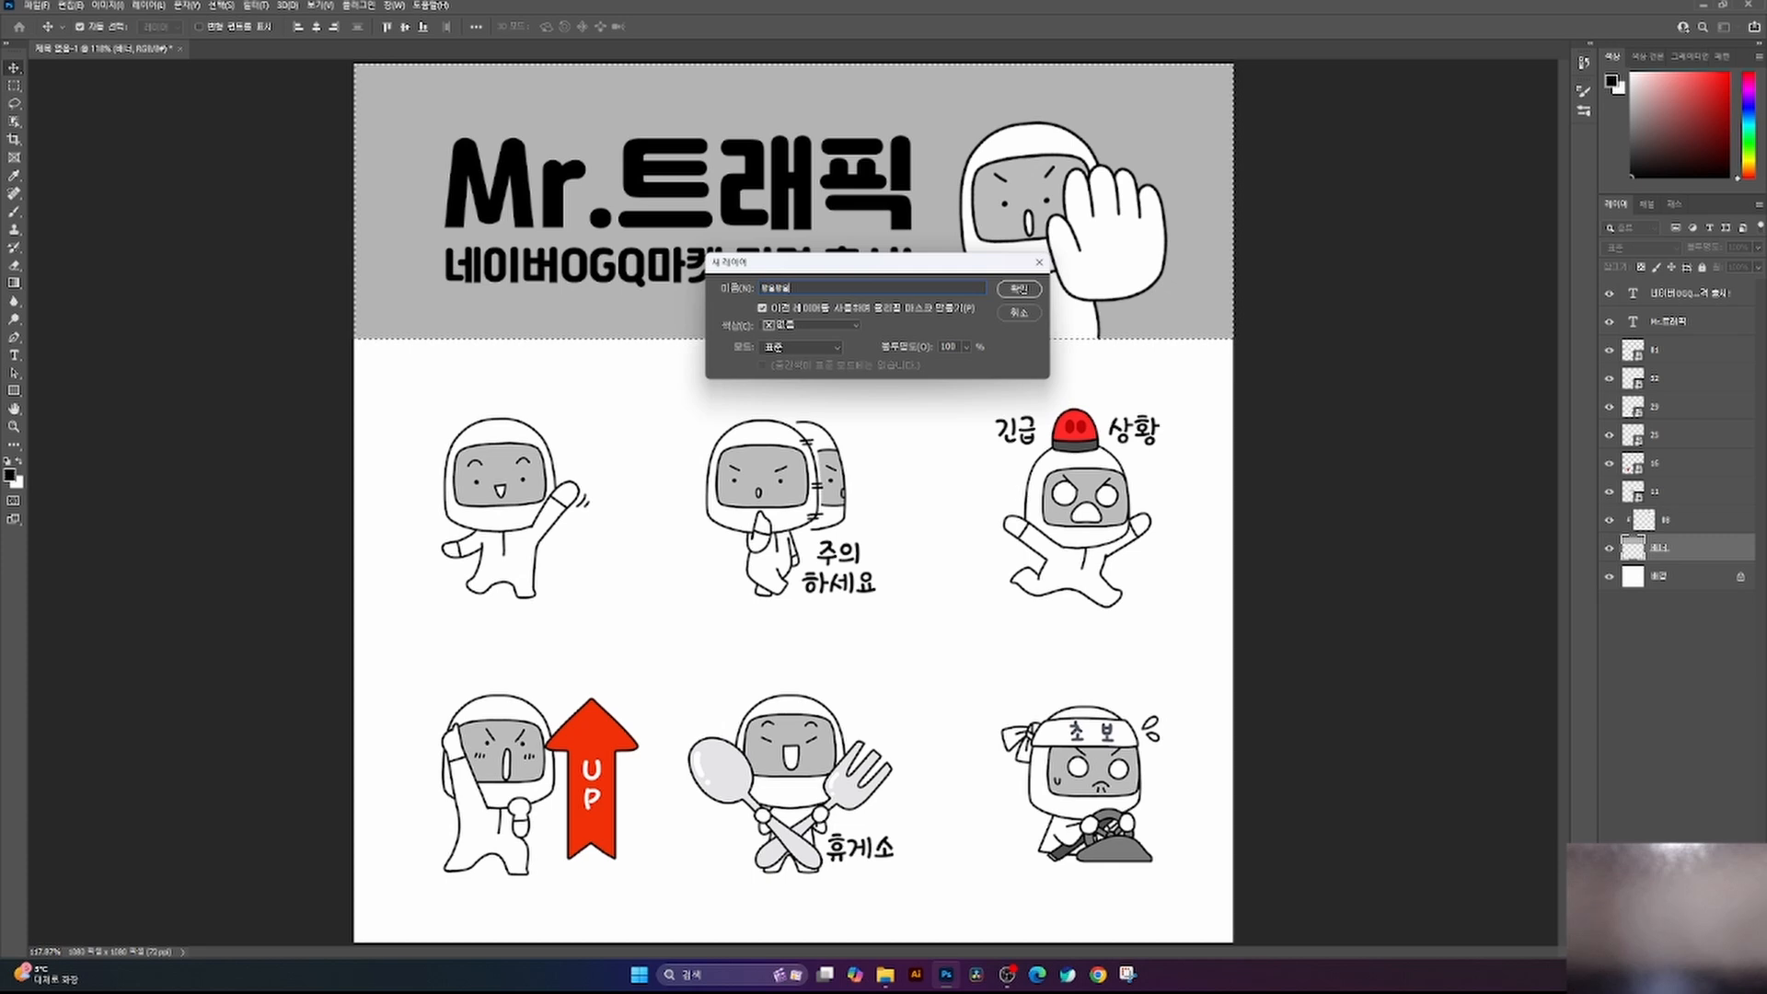
key("Return")
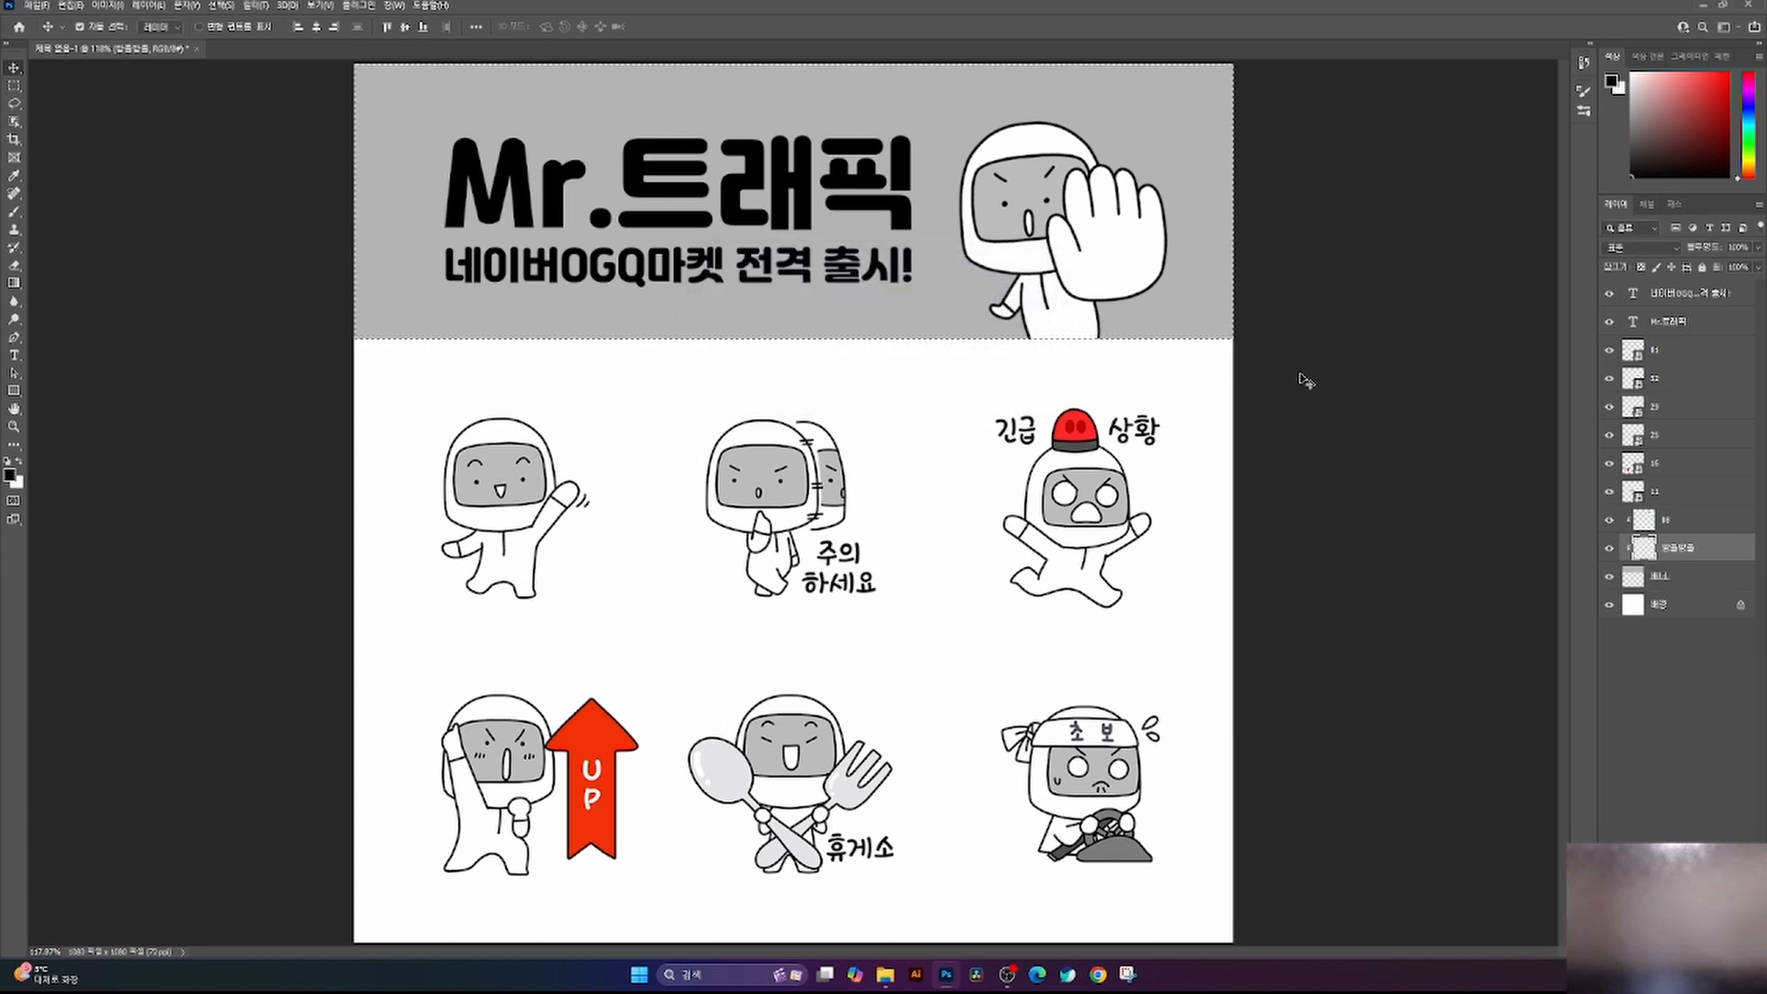
- Paint light gray circles of varying sizes across the banner with an enlarged Brush, and clear the selection
key("ctrl+minus")
key("b")
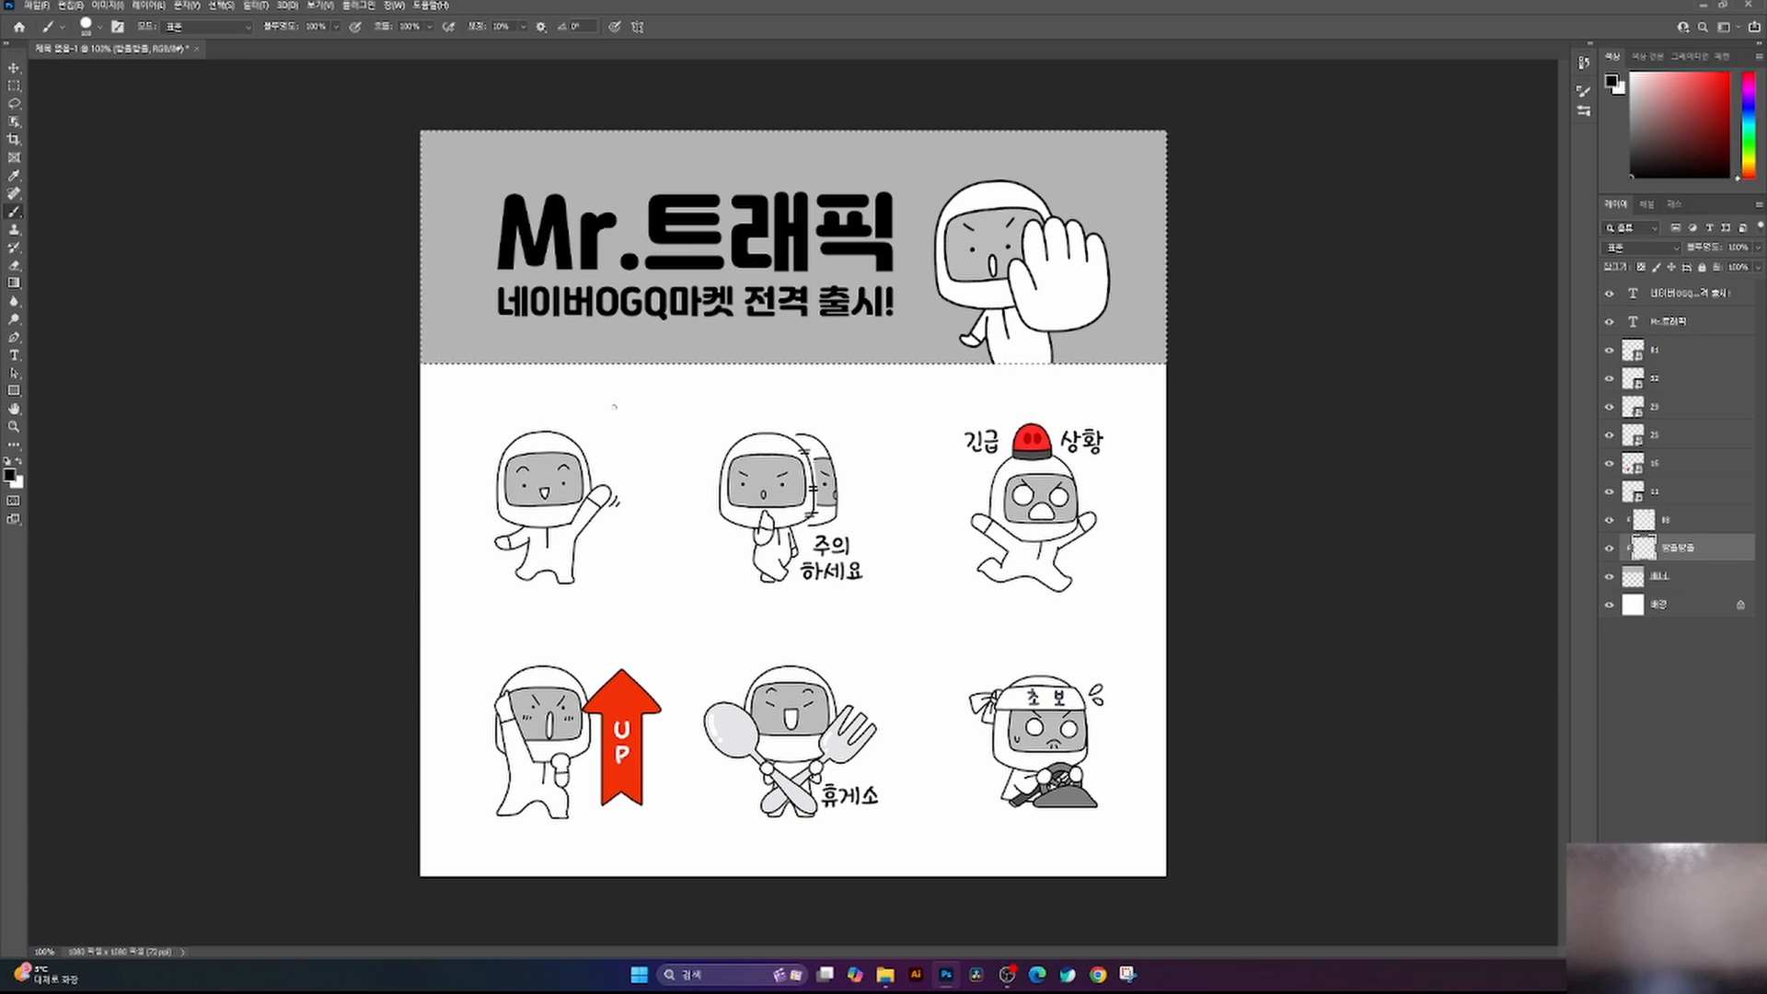
key("bracketright")
key("bracketright")
key("bracketright")
key("bracketright")
key("bracketright")
key("bracketright")
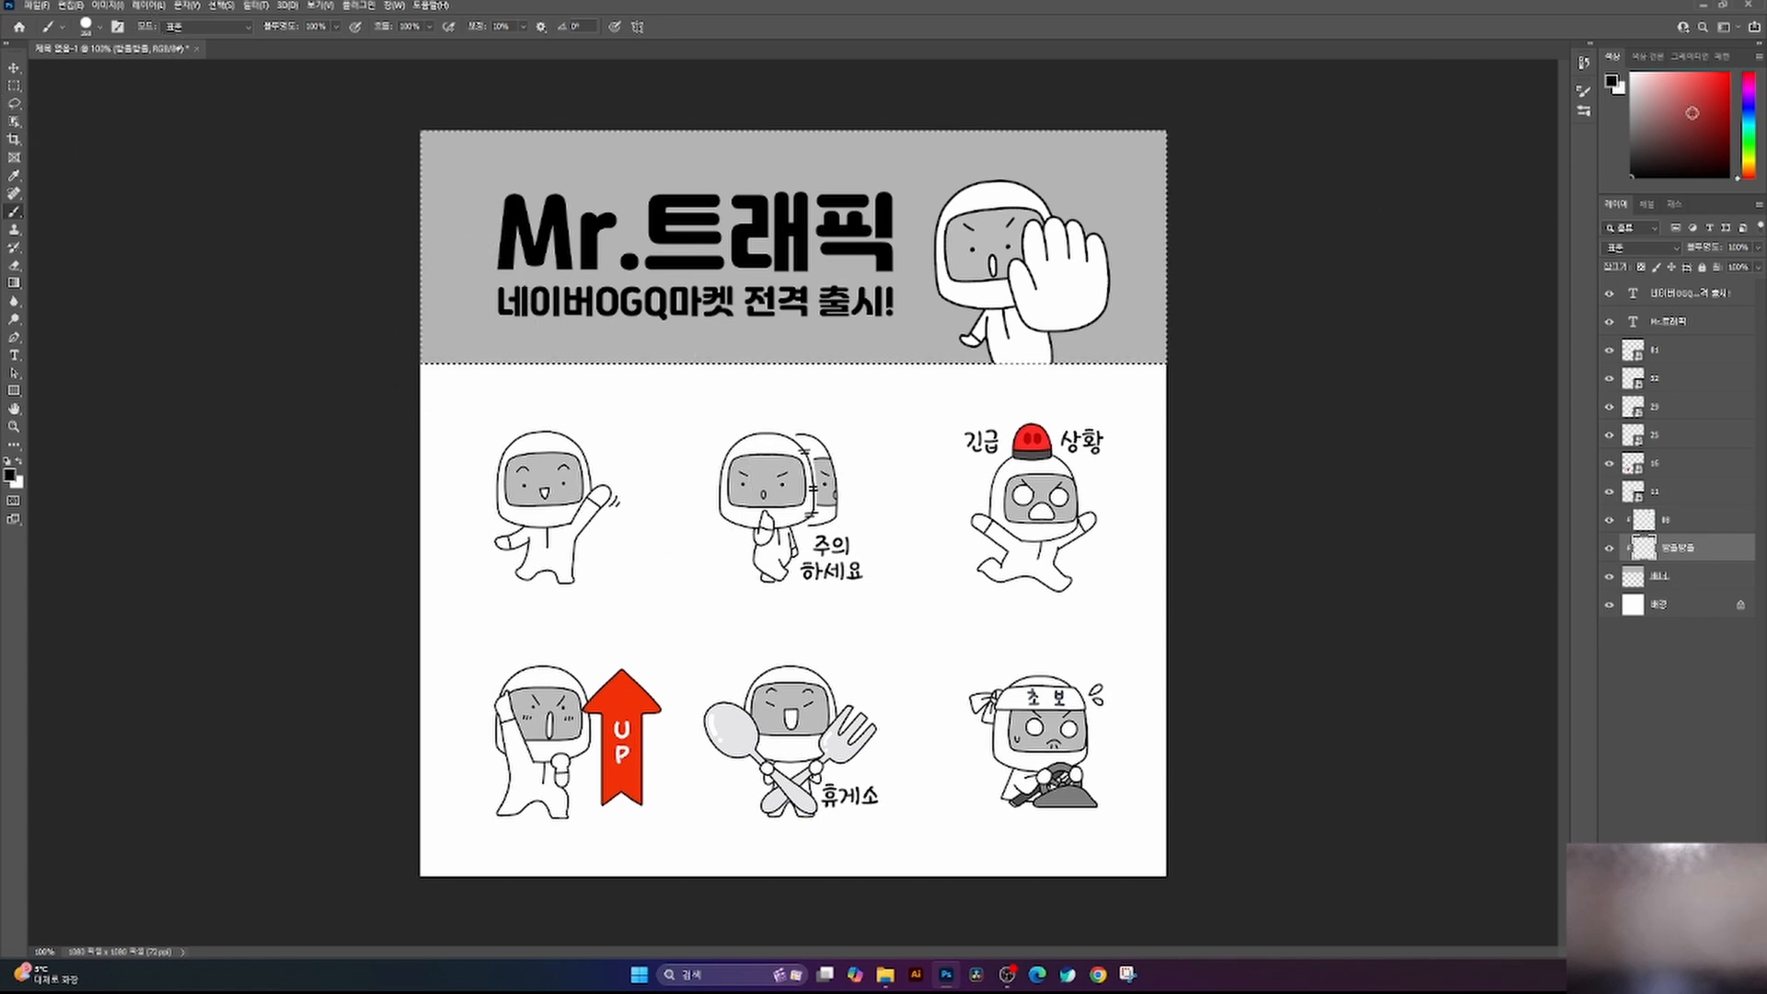
key("x")
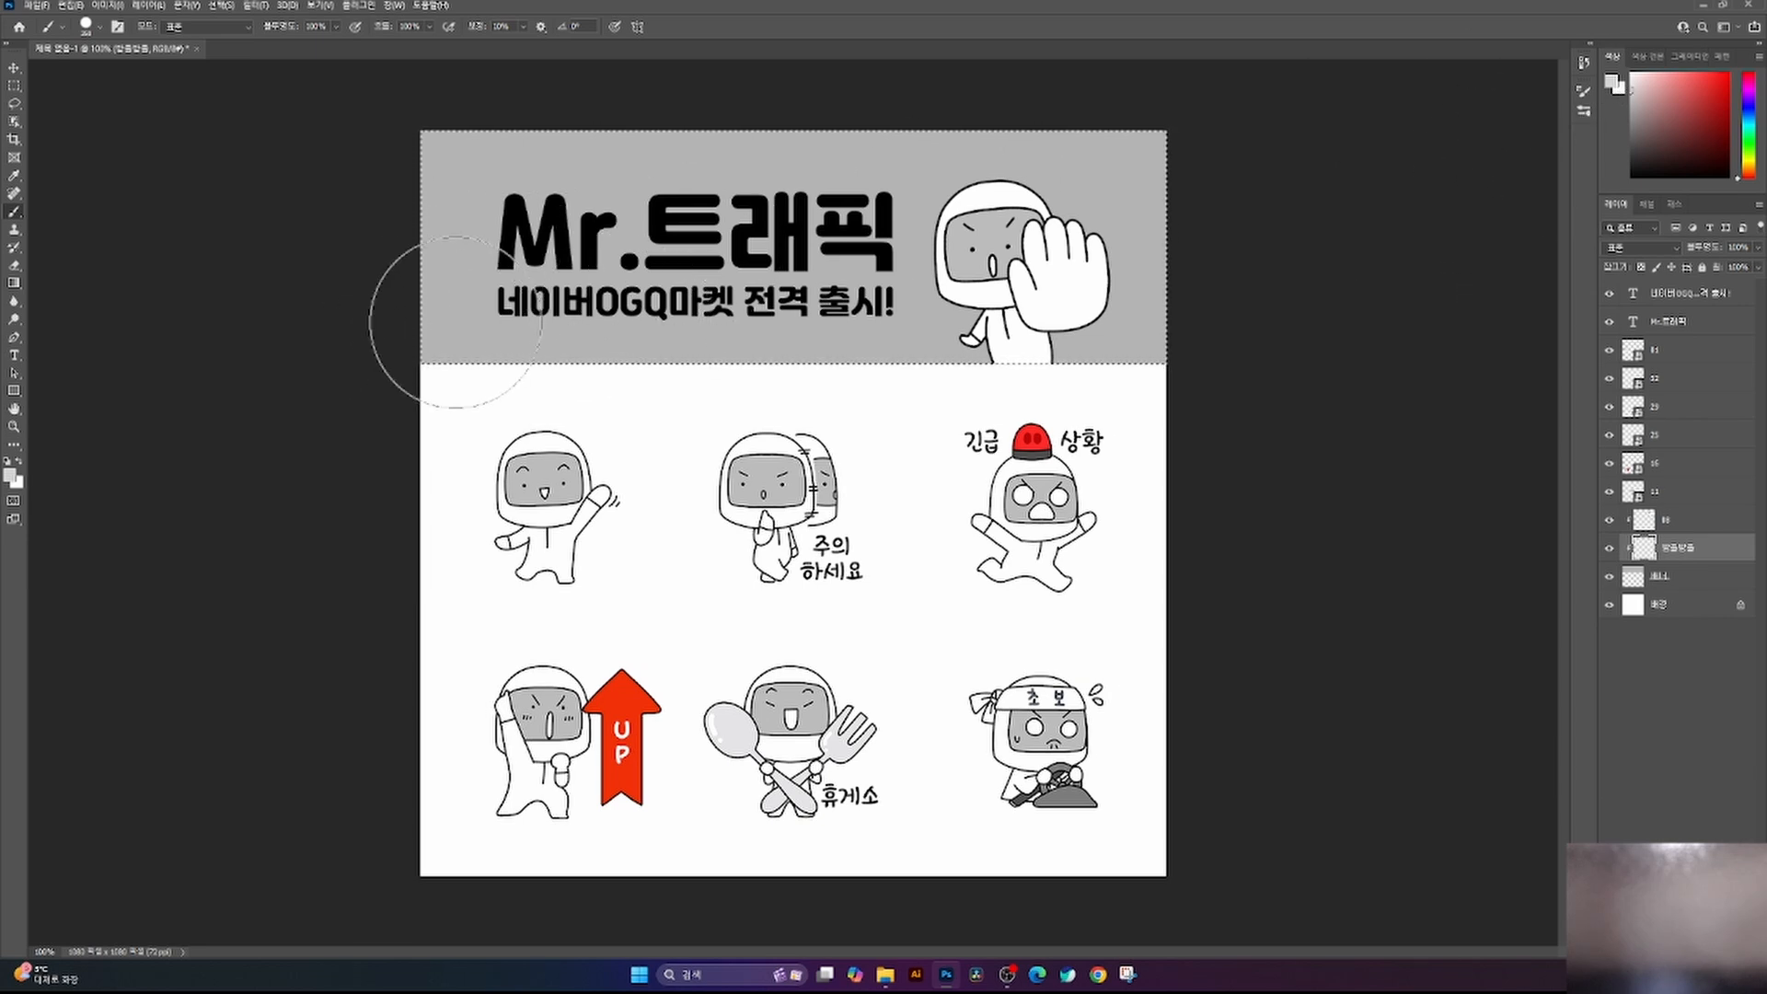
left_click(890, 152)
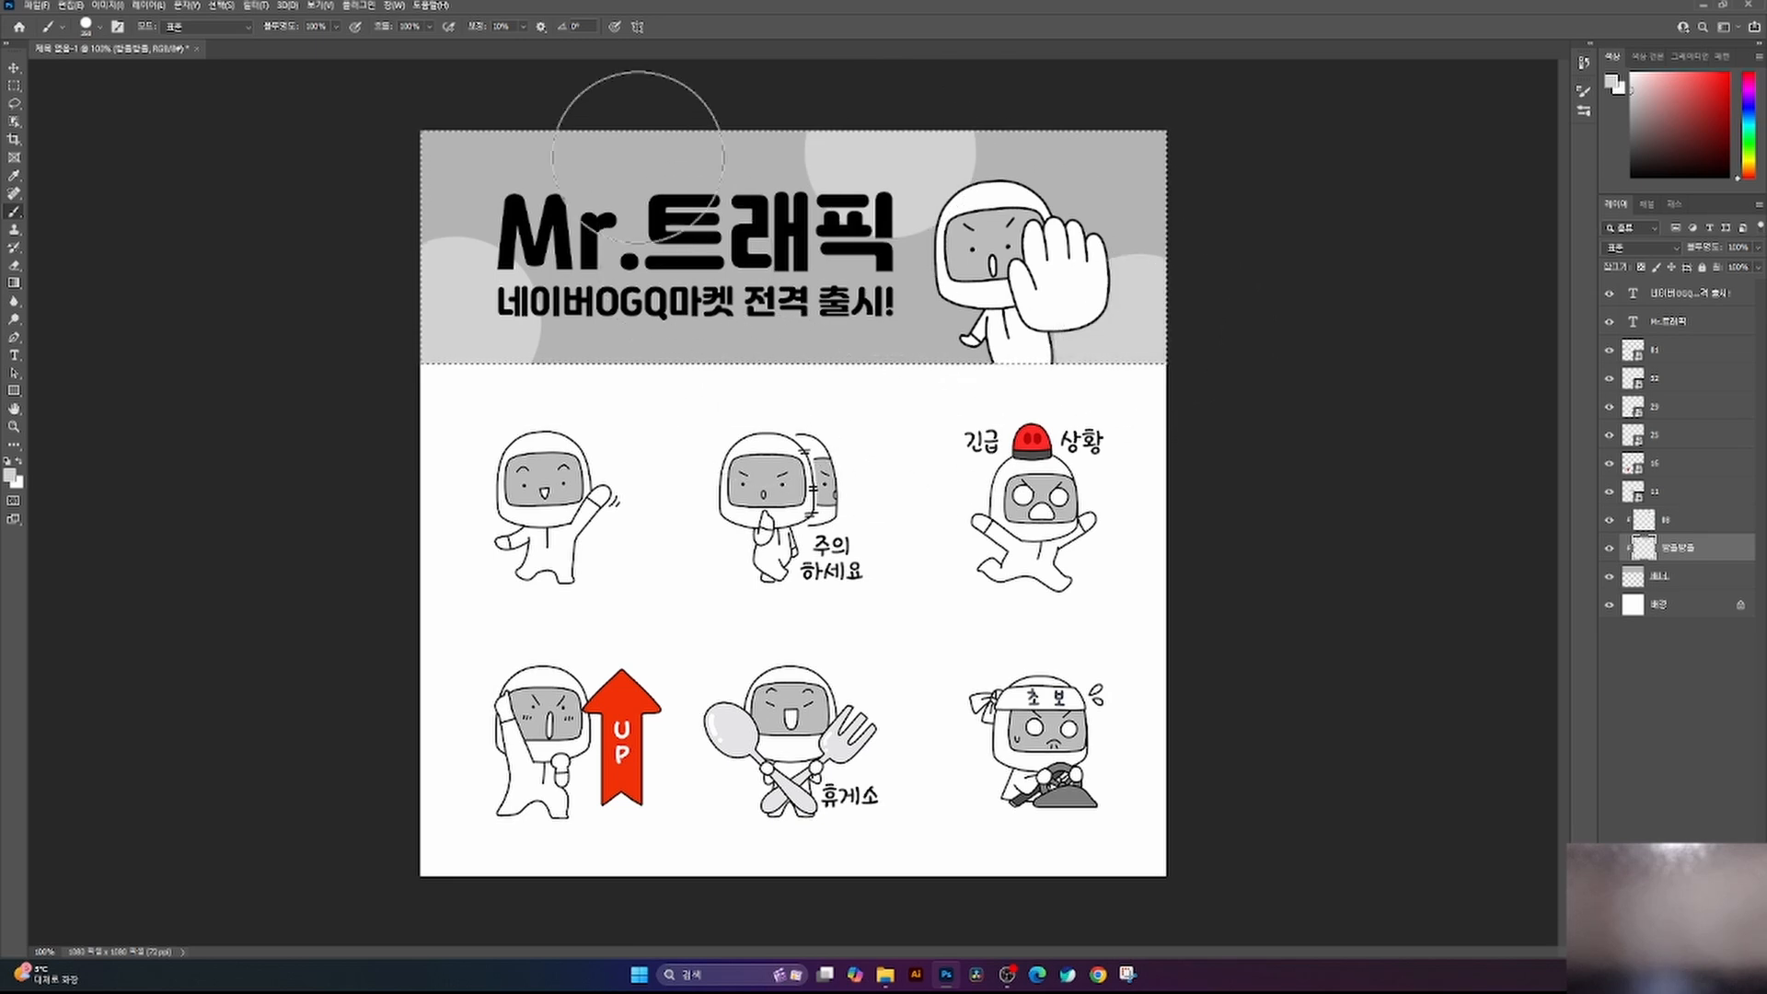
left_click(771, 431)
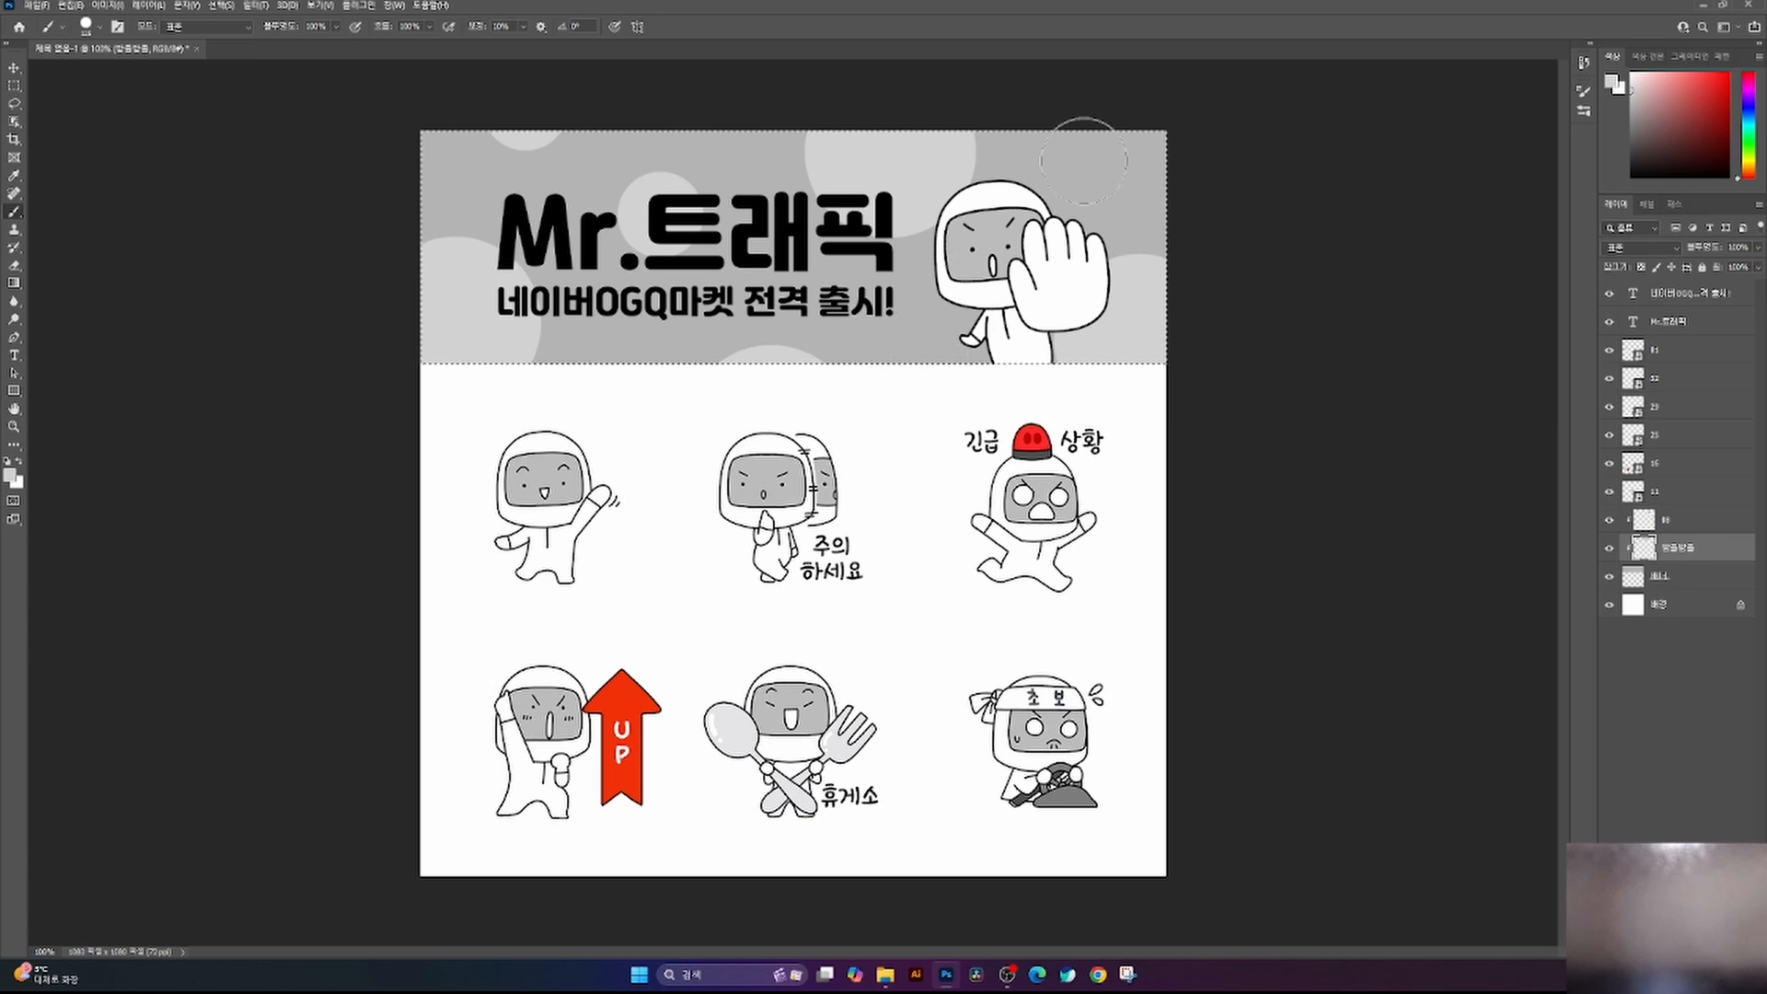
left_click(1118, 117)
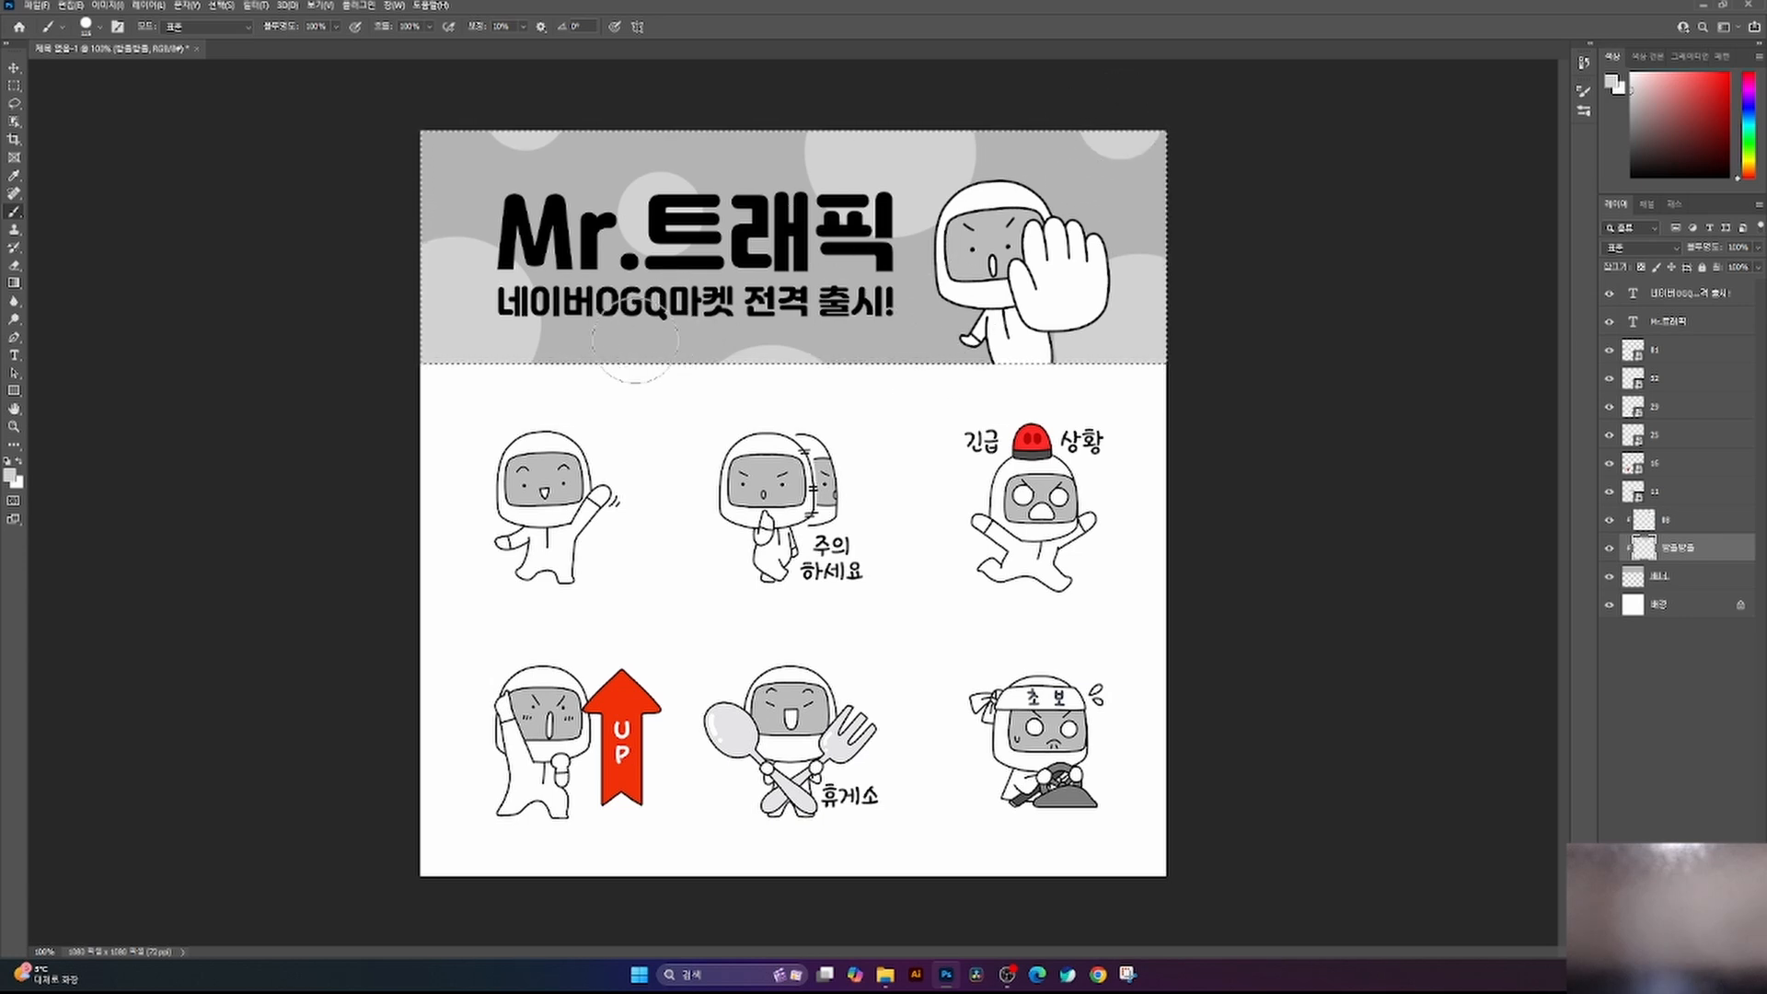
key("ctrl+d")
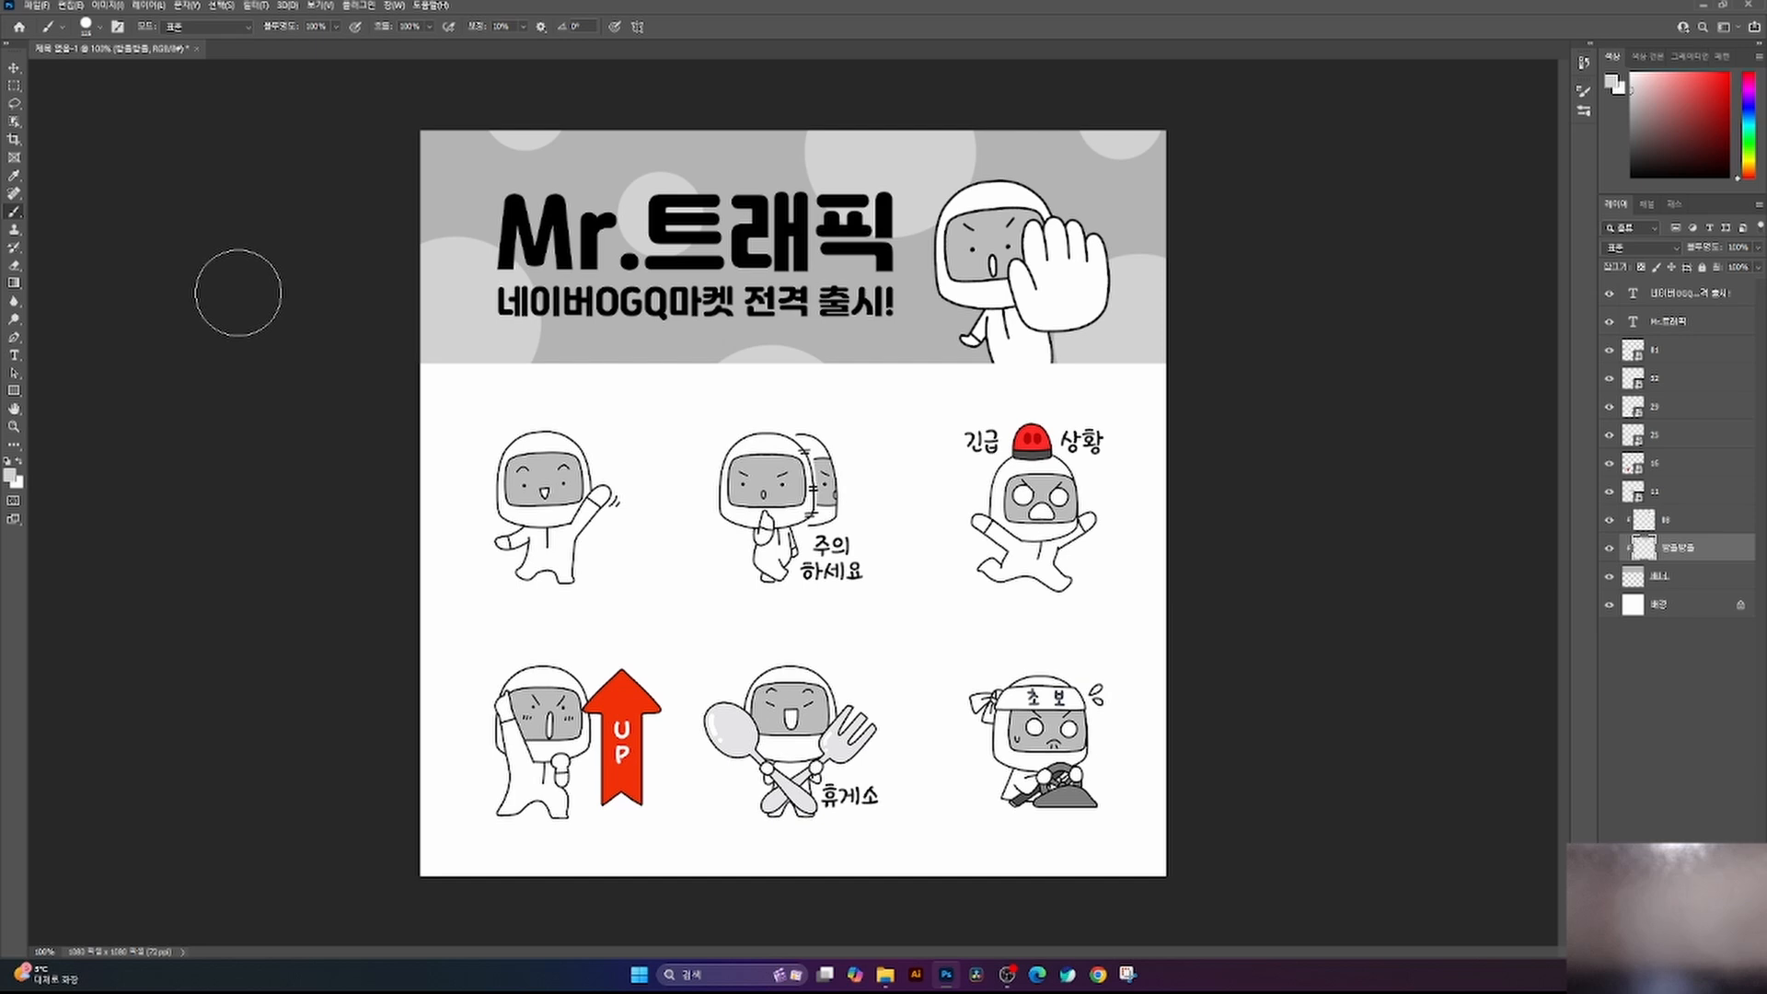
- Change the color of the Mr.트래픽 title text to white
left_click(14, 69)
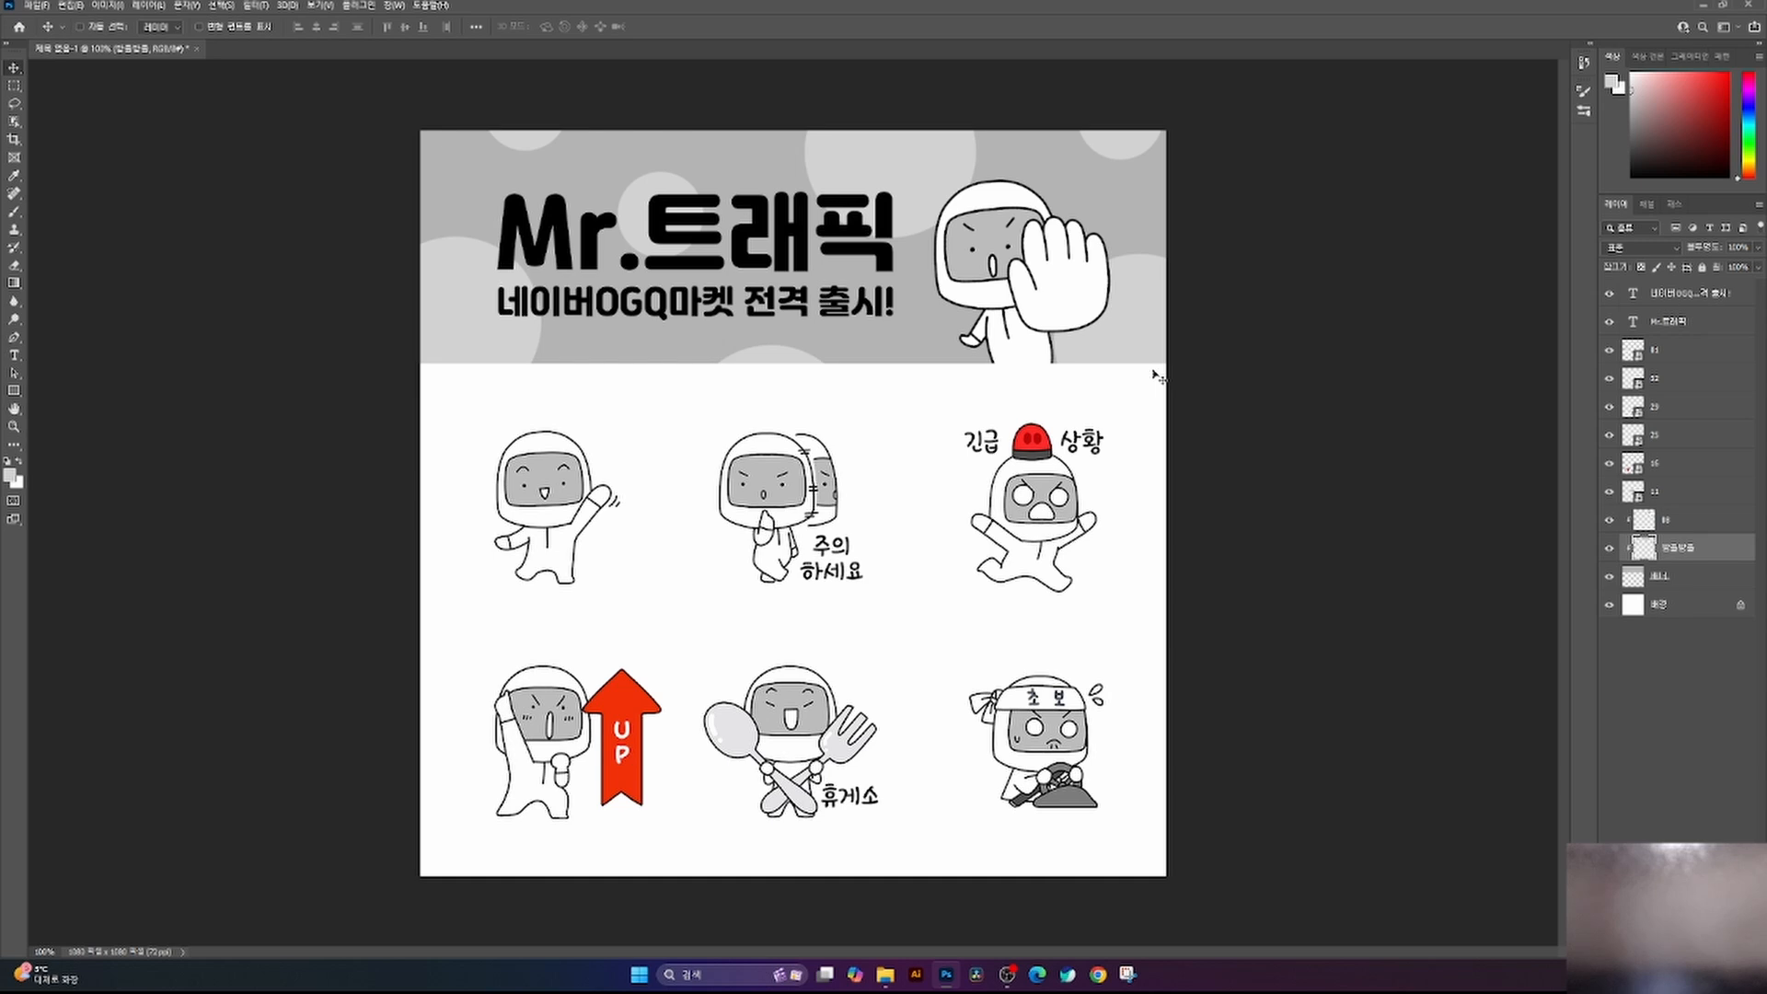
key("ctrl")
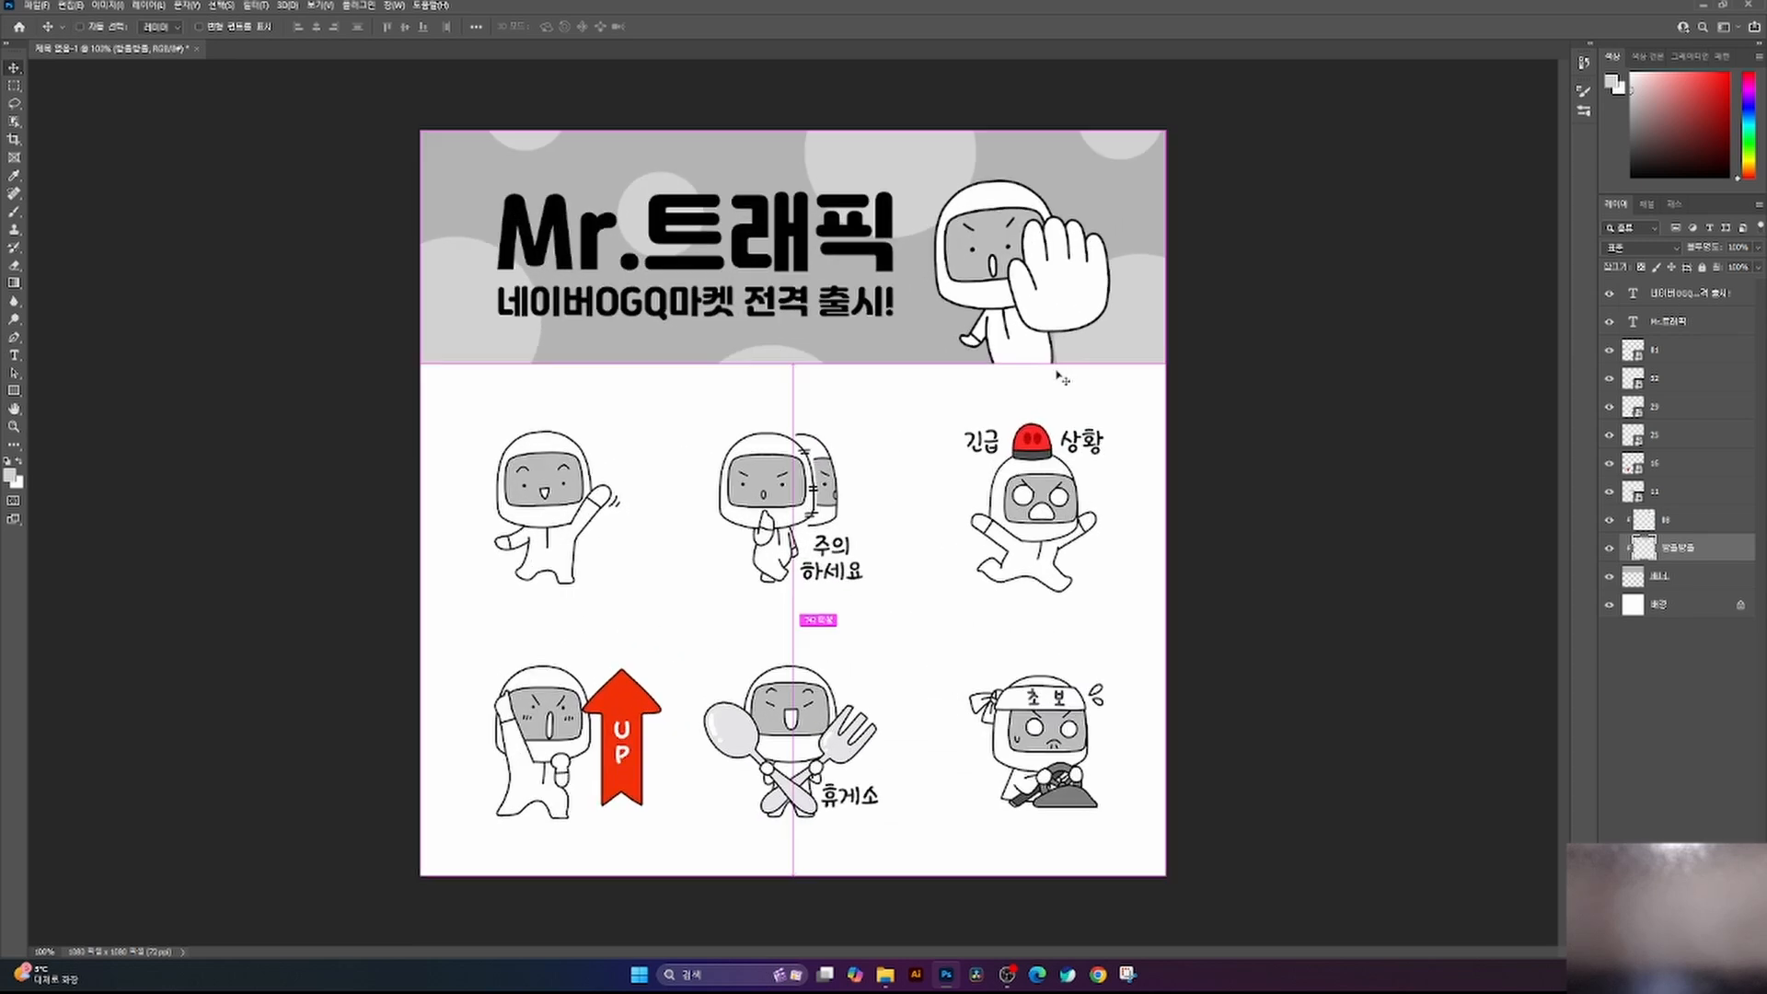
double_click(669, 258)
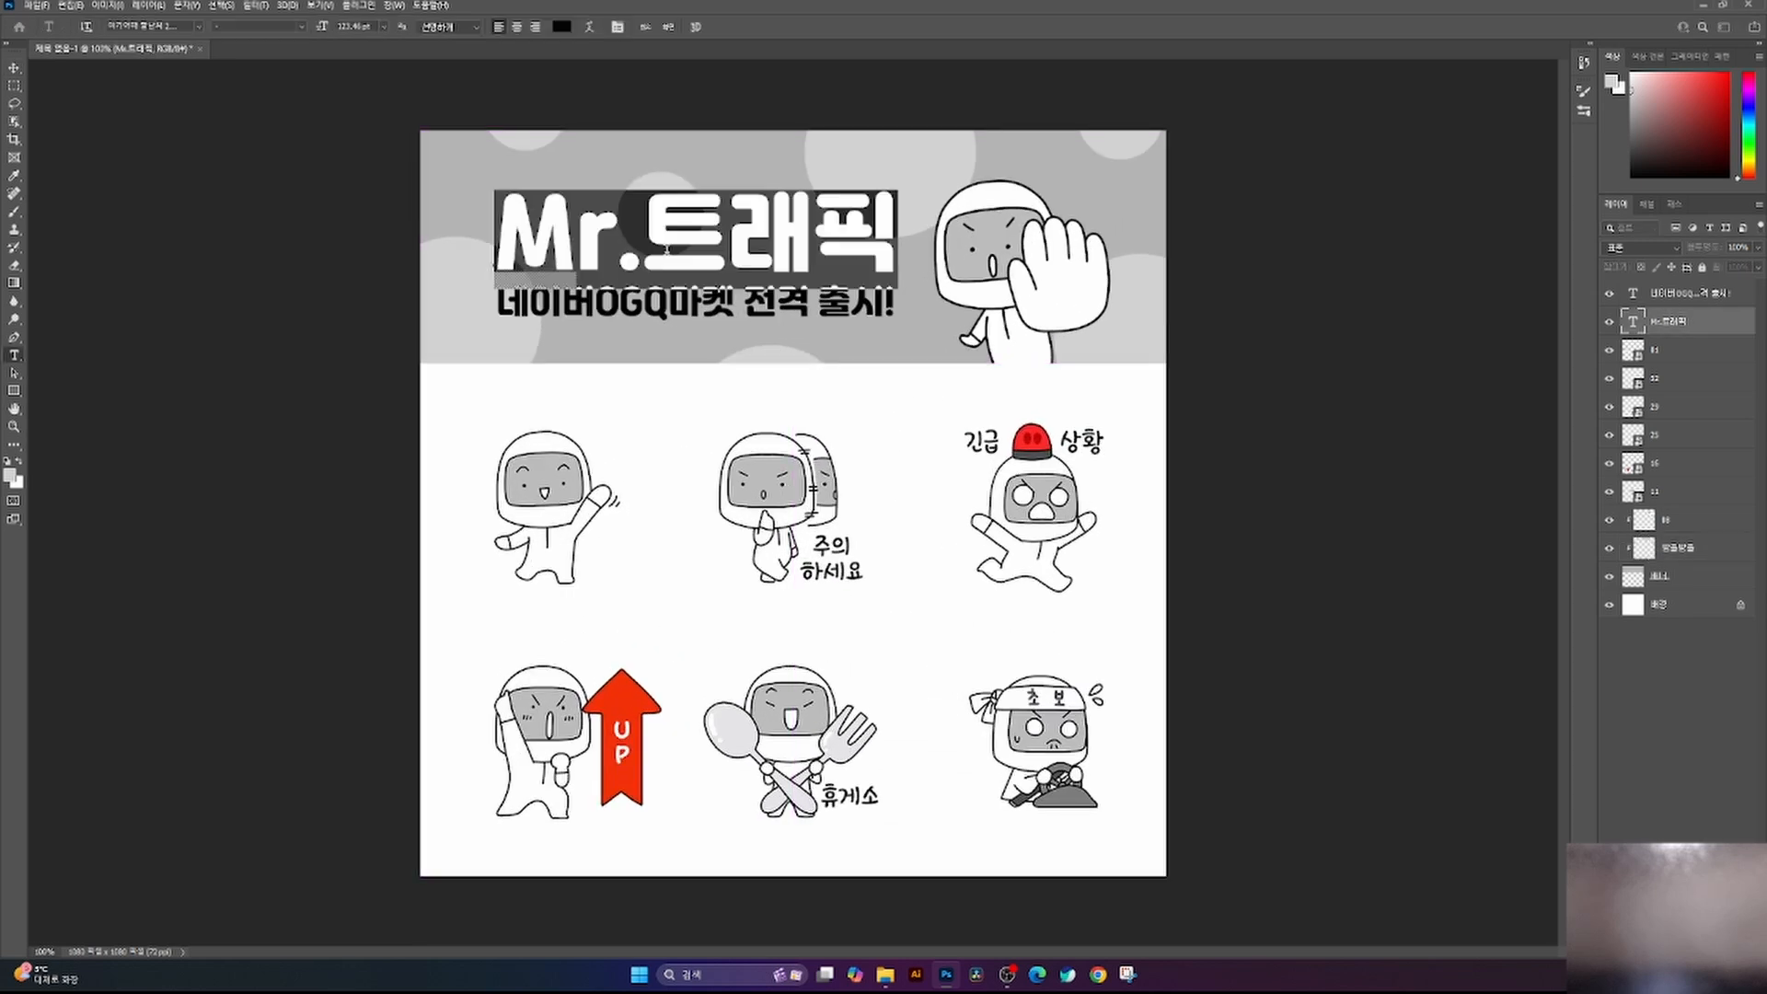
left_click_drag(1643, 103, 1629, 73)
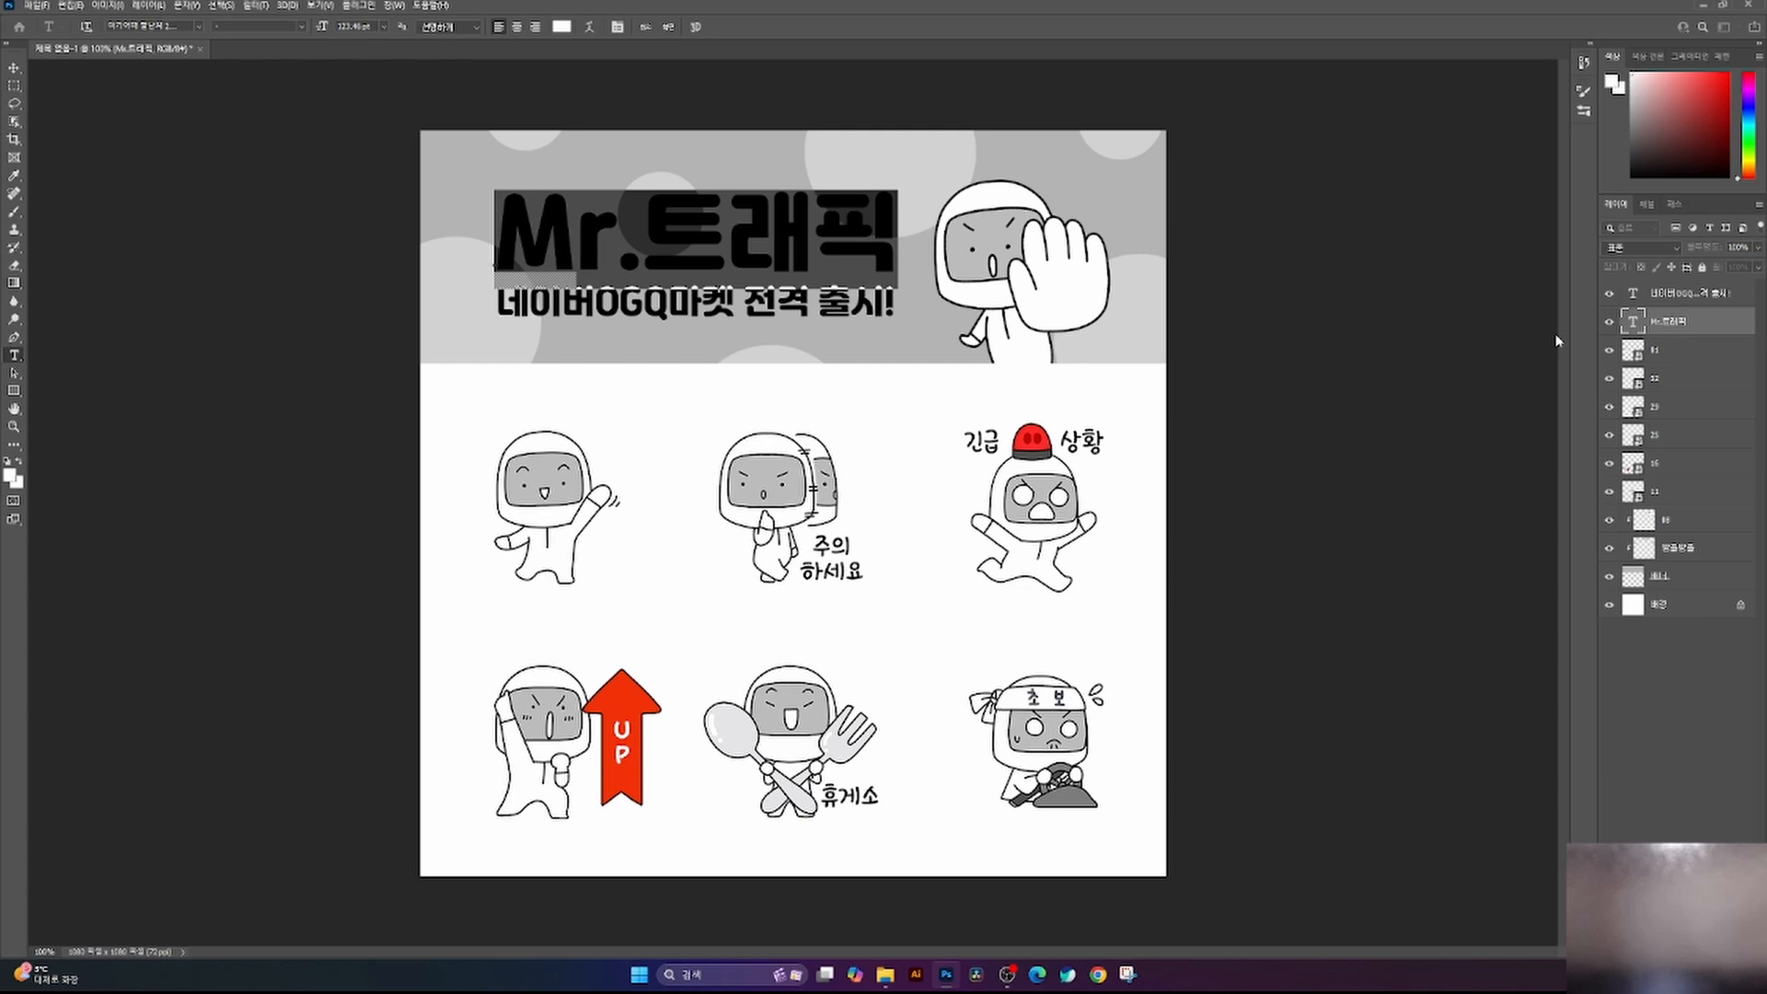
left_click(15, 70)
- Give the Mr.트래픽 title a black Stroke layer style positioned outside the letters, thick enough to form a bold outline
double_click(1702, 322)
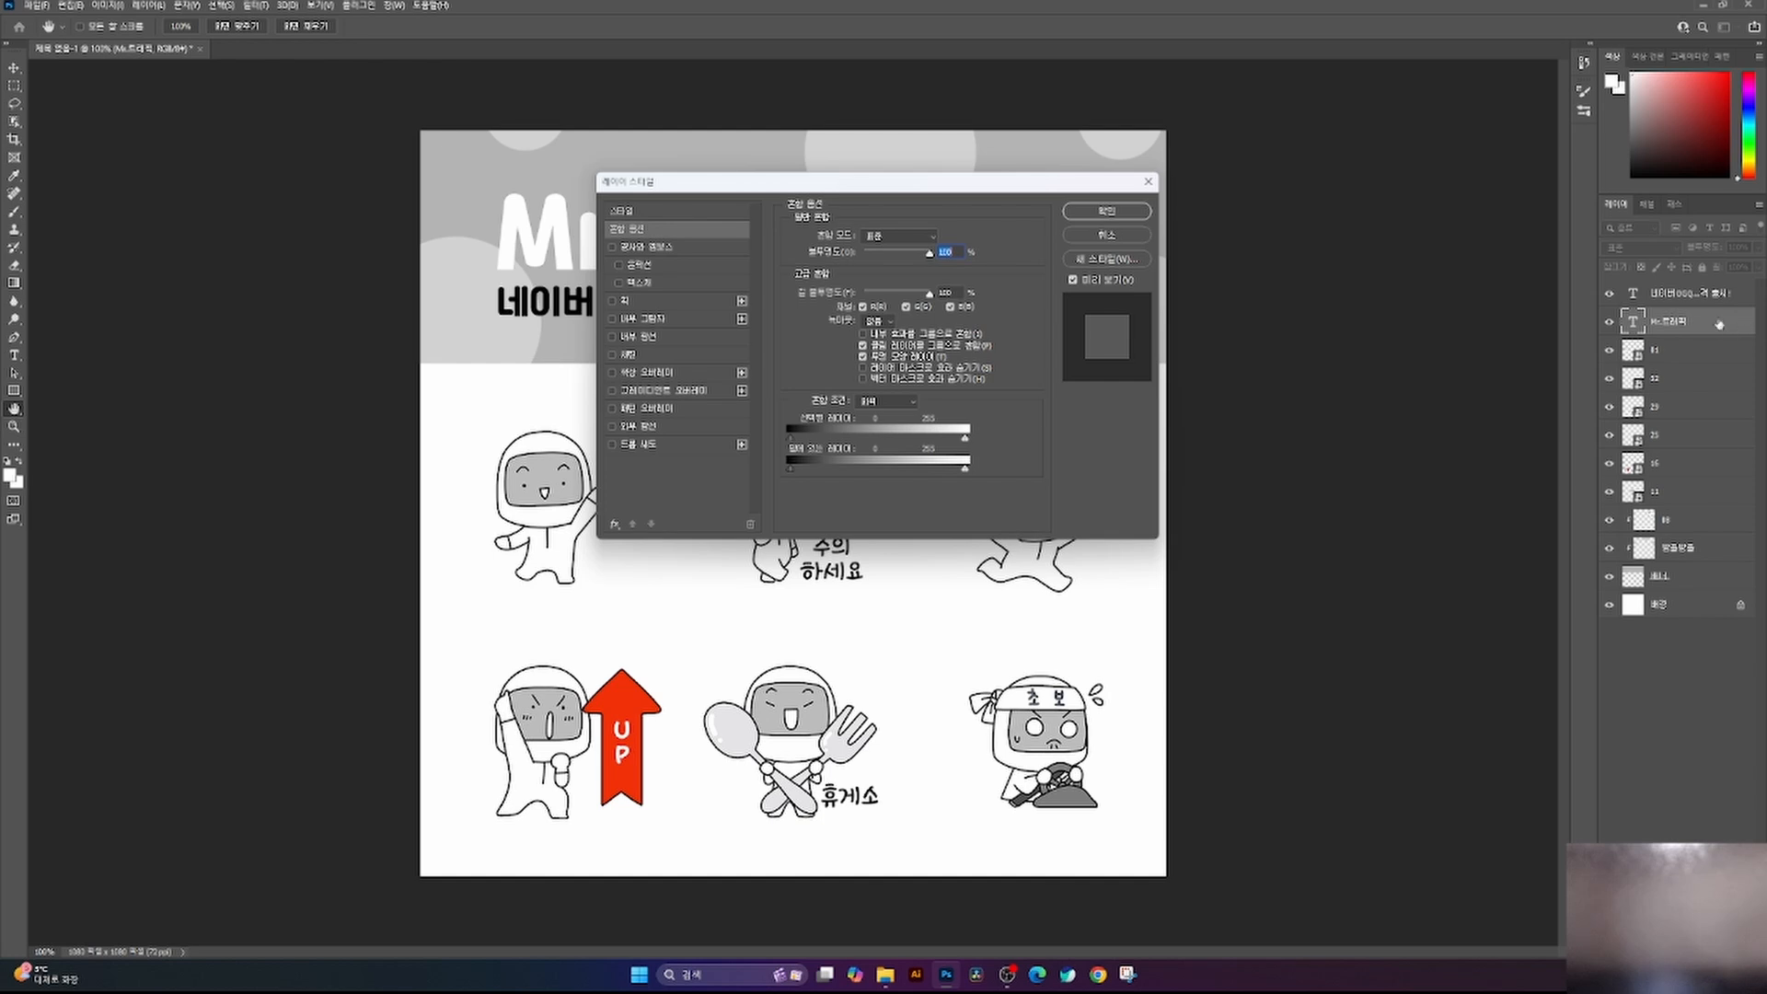
left_click_drag(810, 190, 1196, 142)
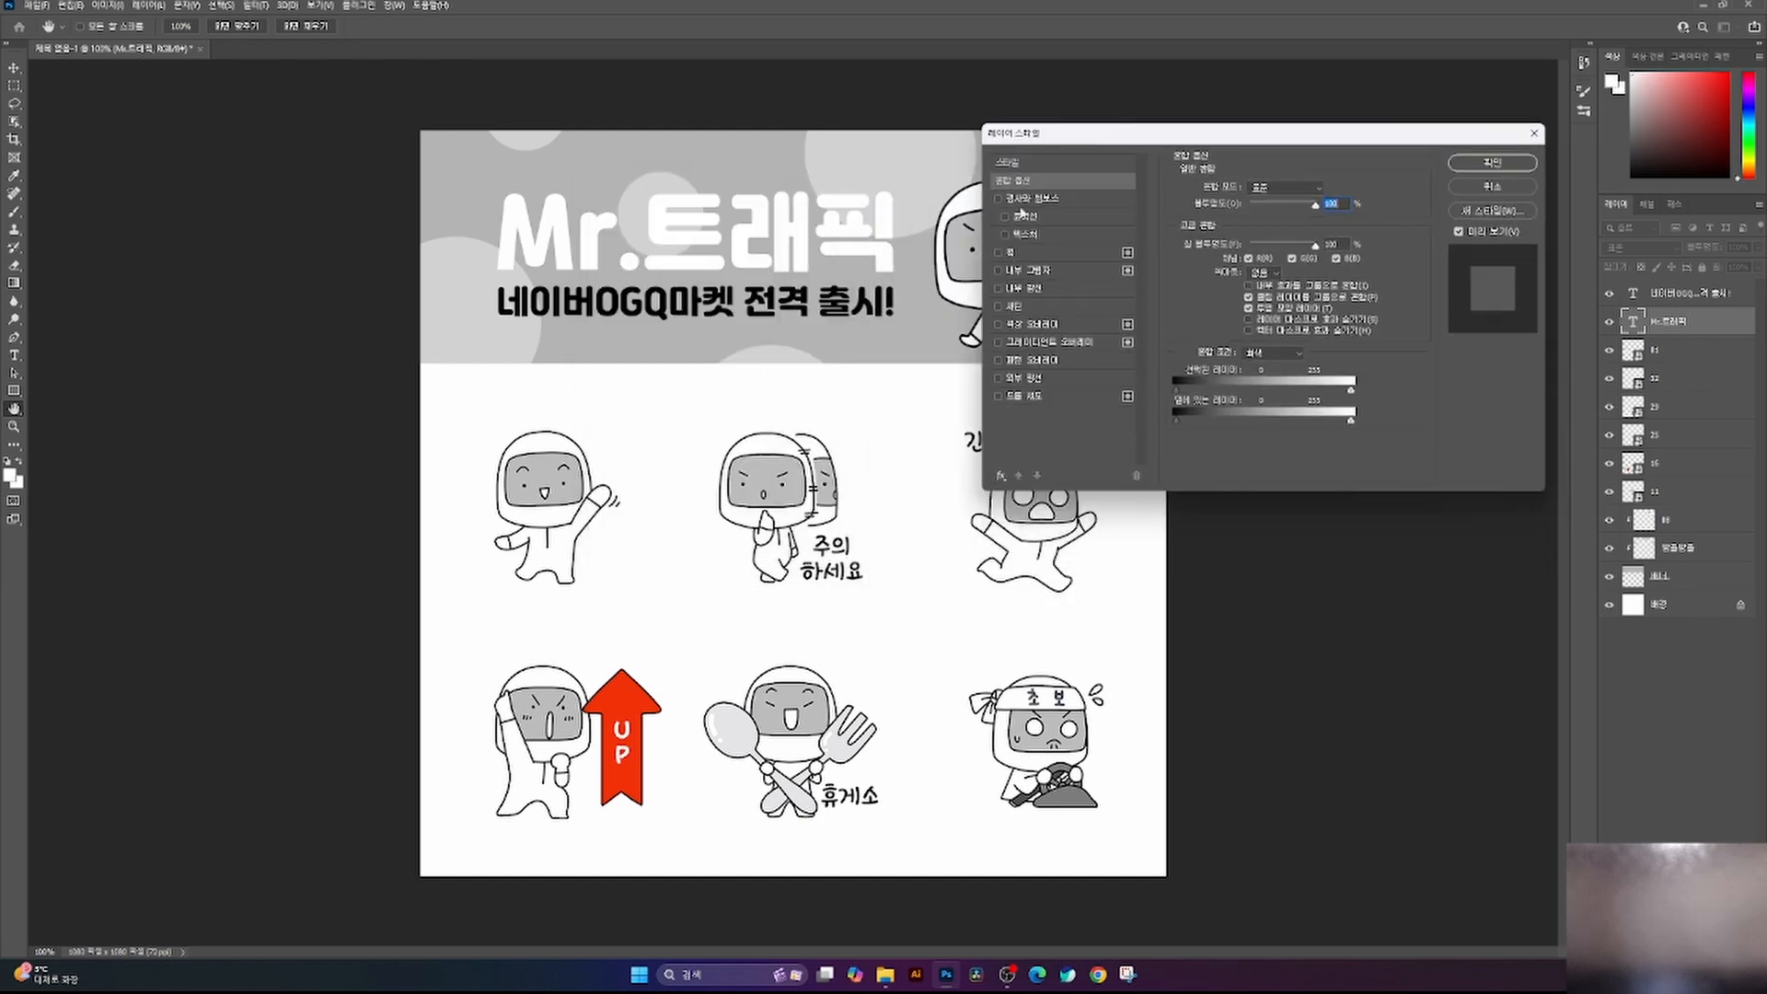
left_click(999, 253)
left_click(999, 253)
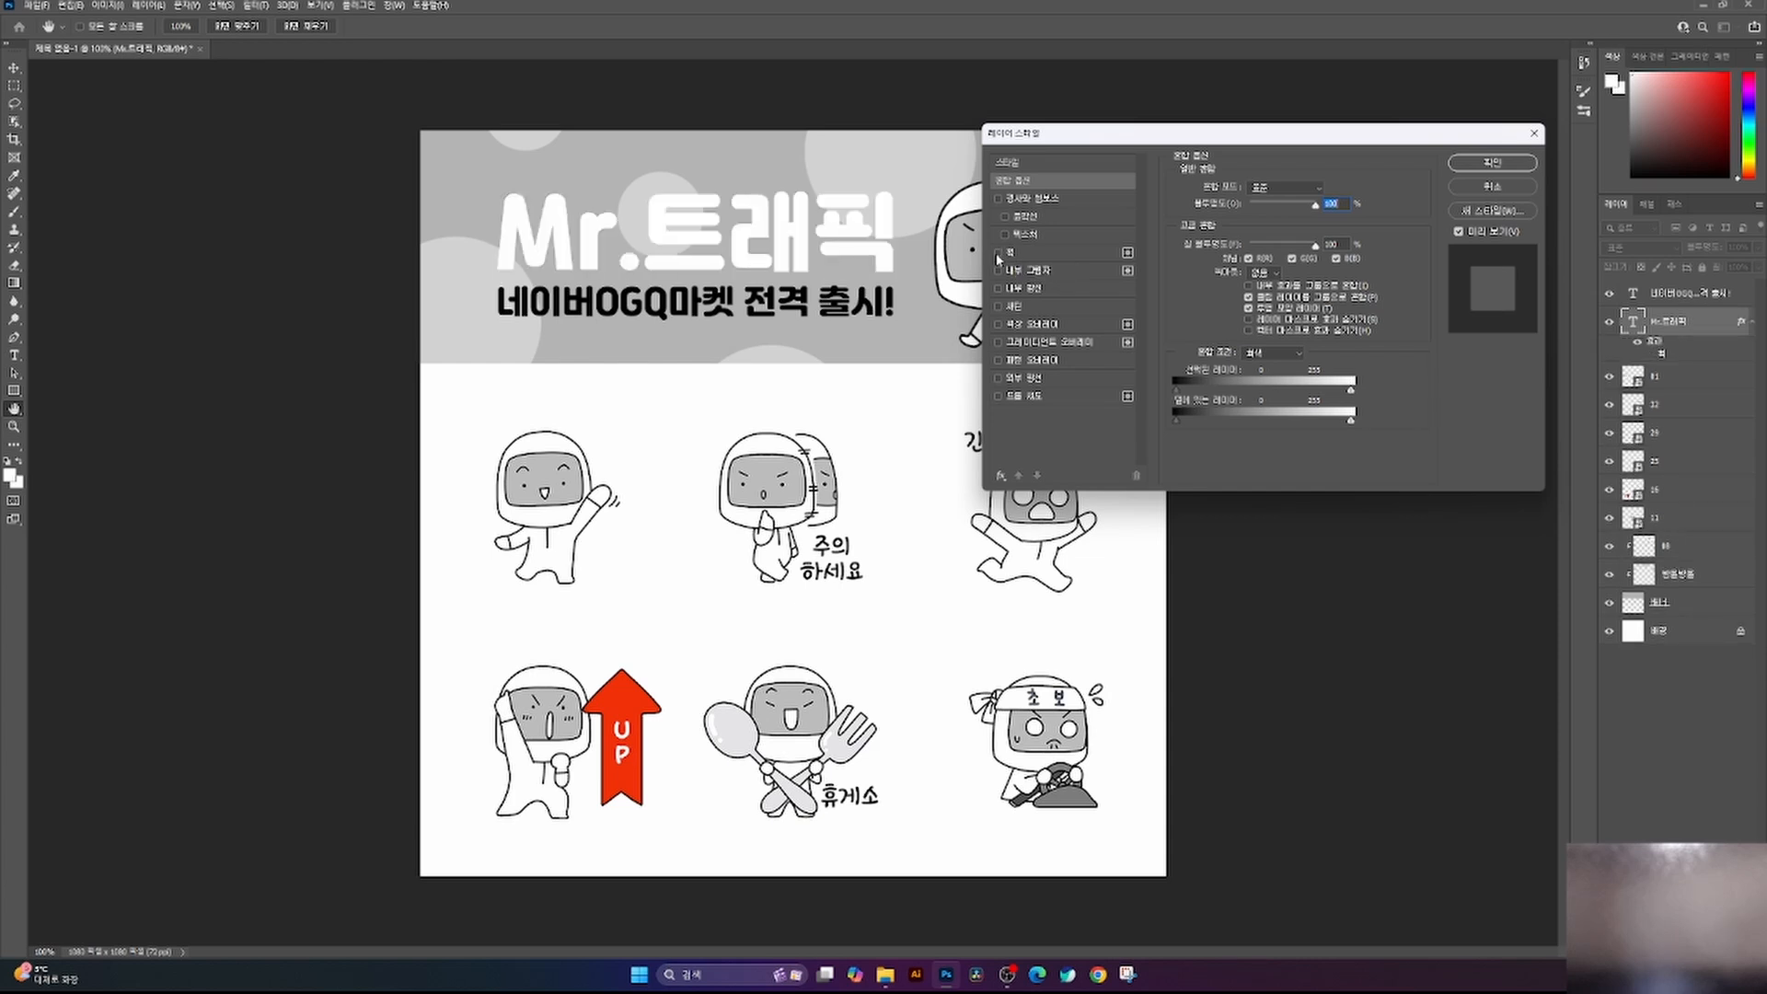
left_click(1013, 254)
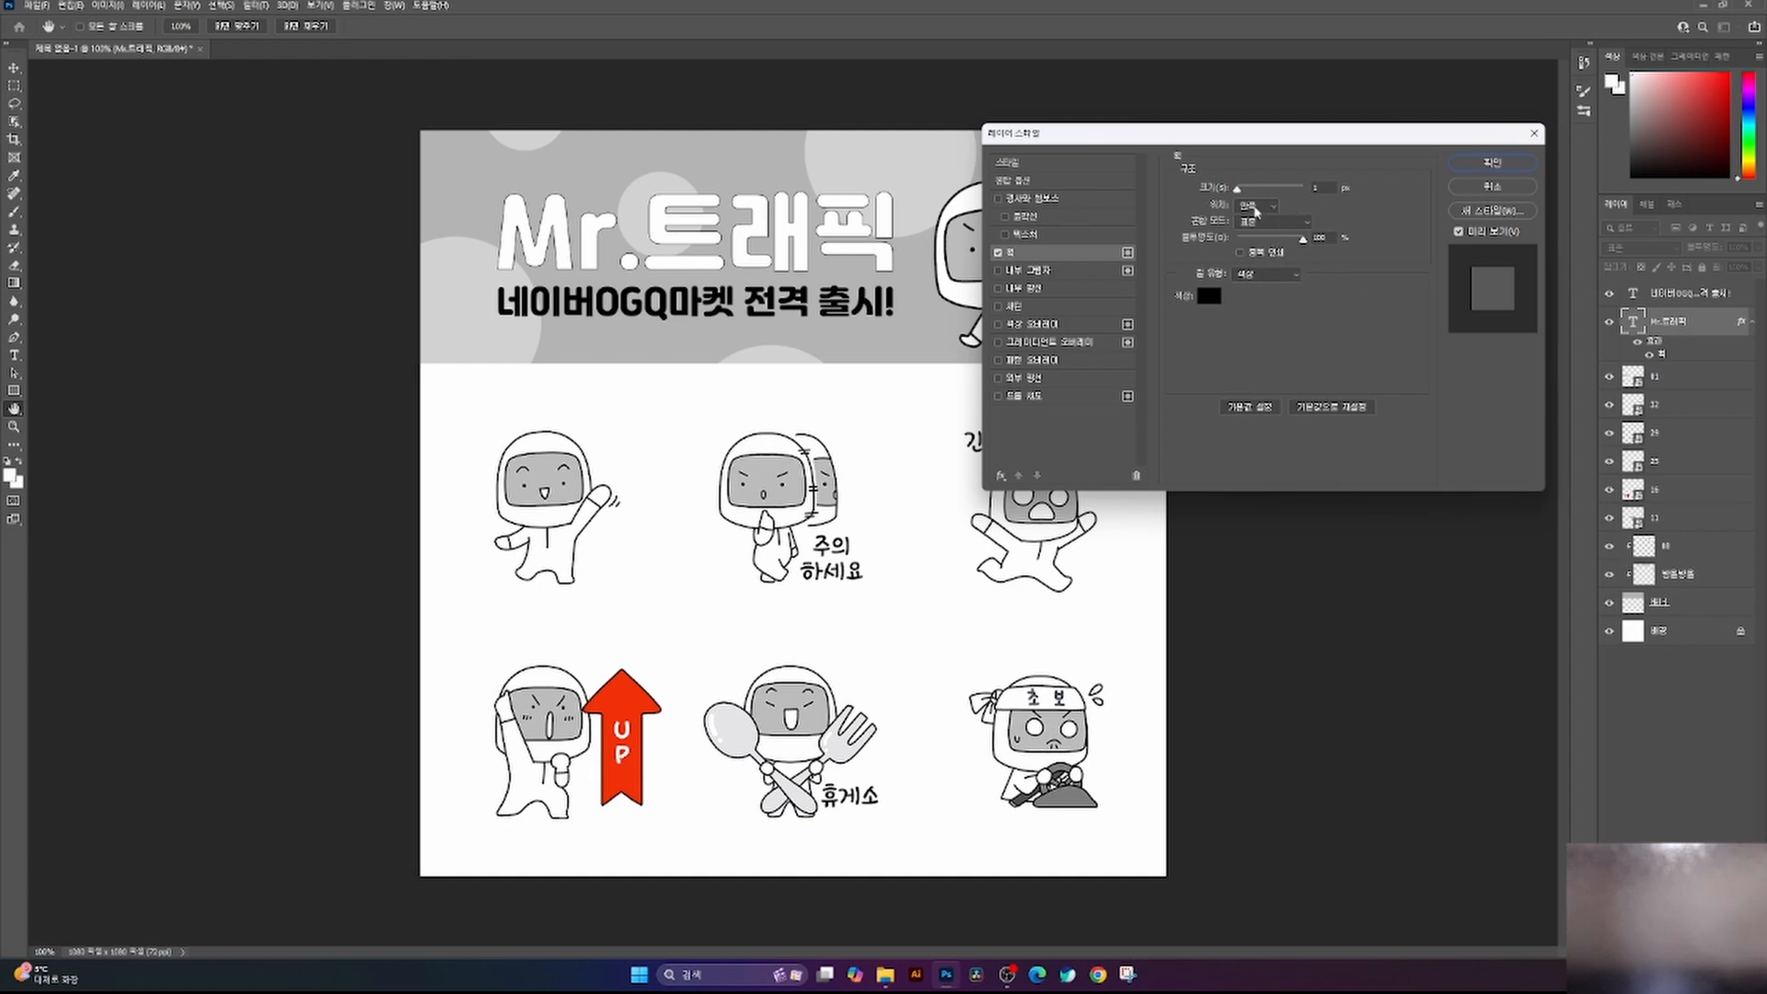
left_click(1256, 206)
left_click(1253, 212)
left_click_drag(1238, 191, 1241, 191)
left_click(1484, 163)
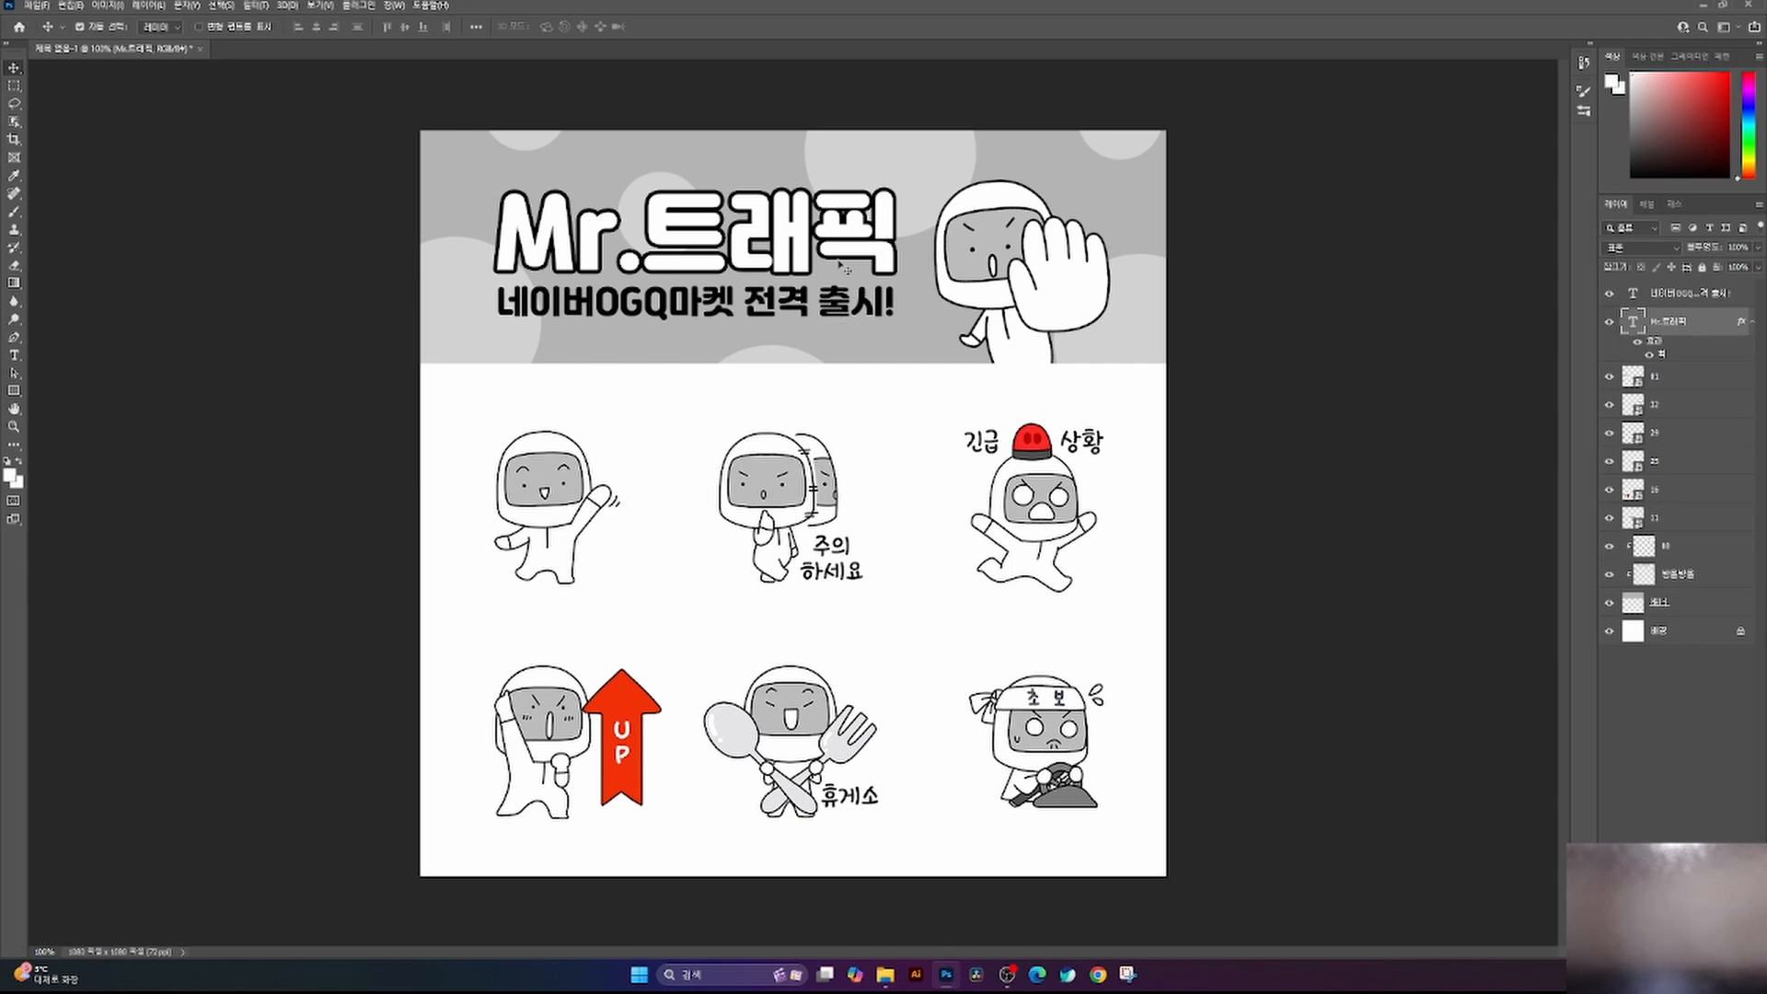
- Enlarge and nudge the subtitle very slightly so its edges line up with the outlined title
left_click(695, 304)
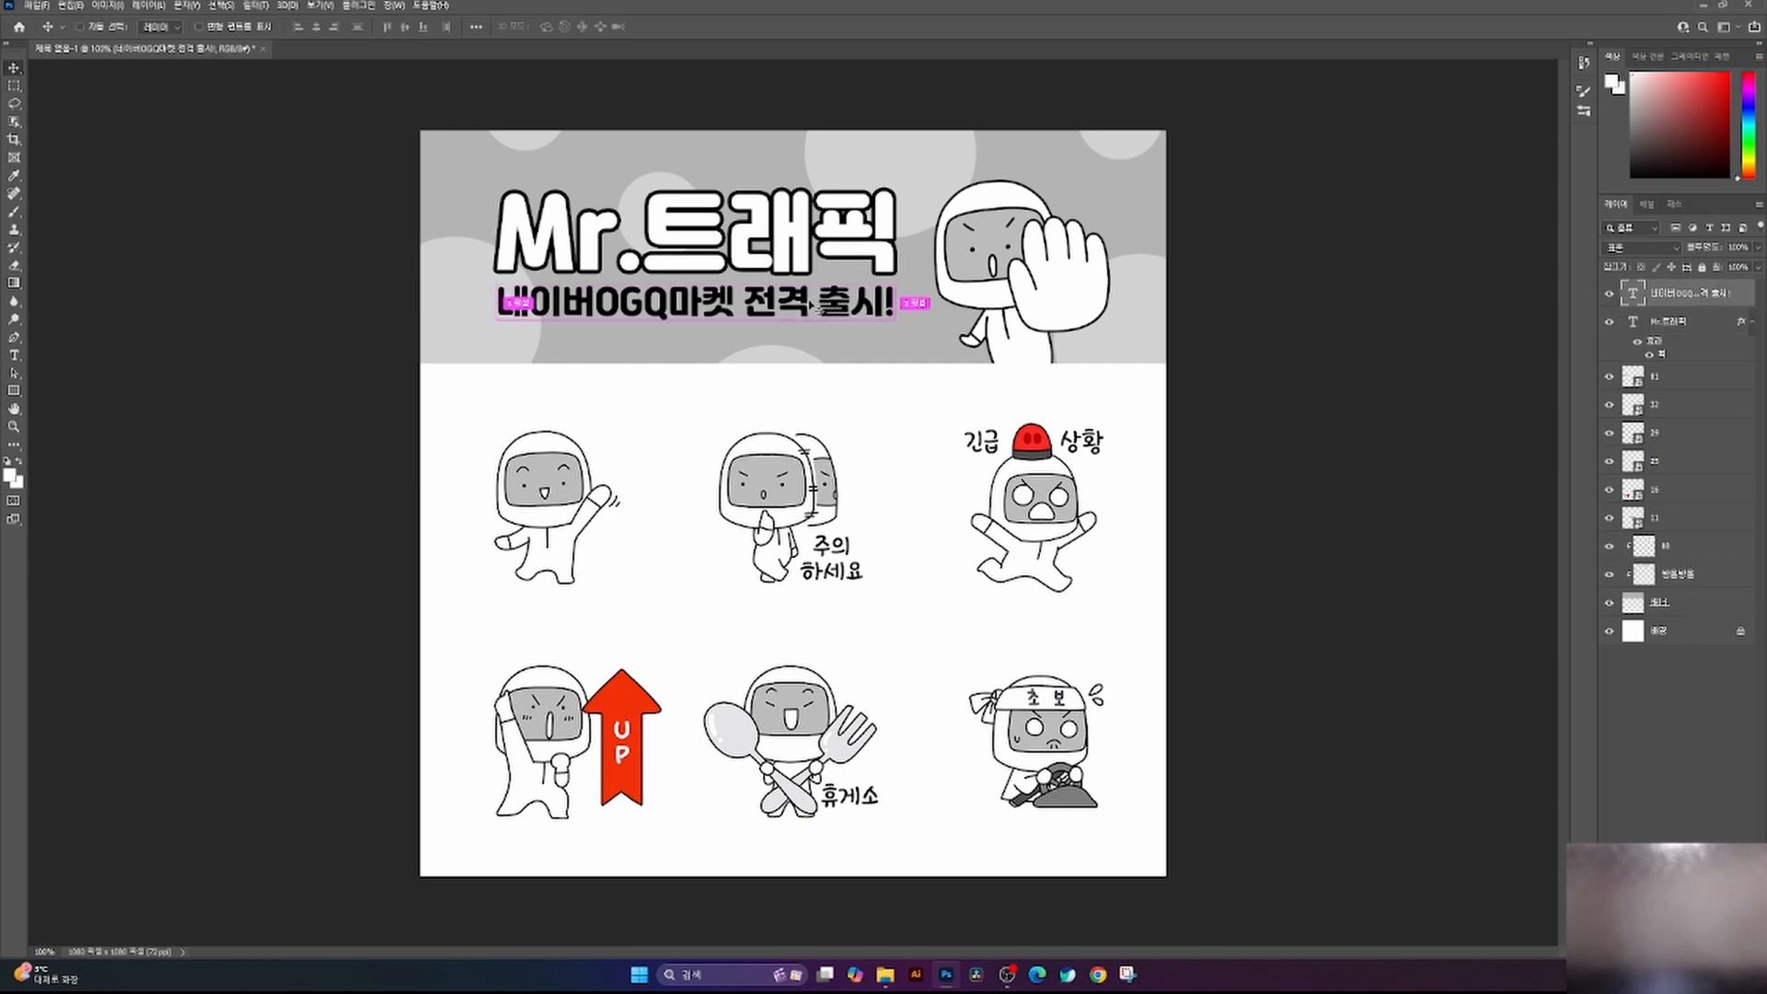
key("ctrl+t")
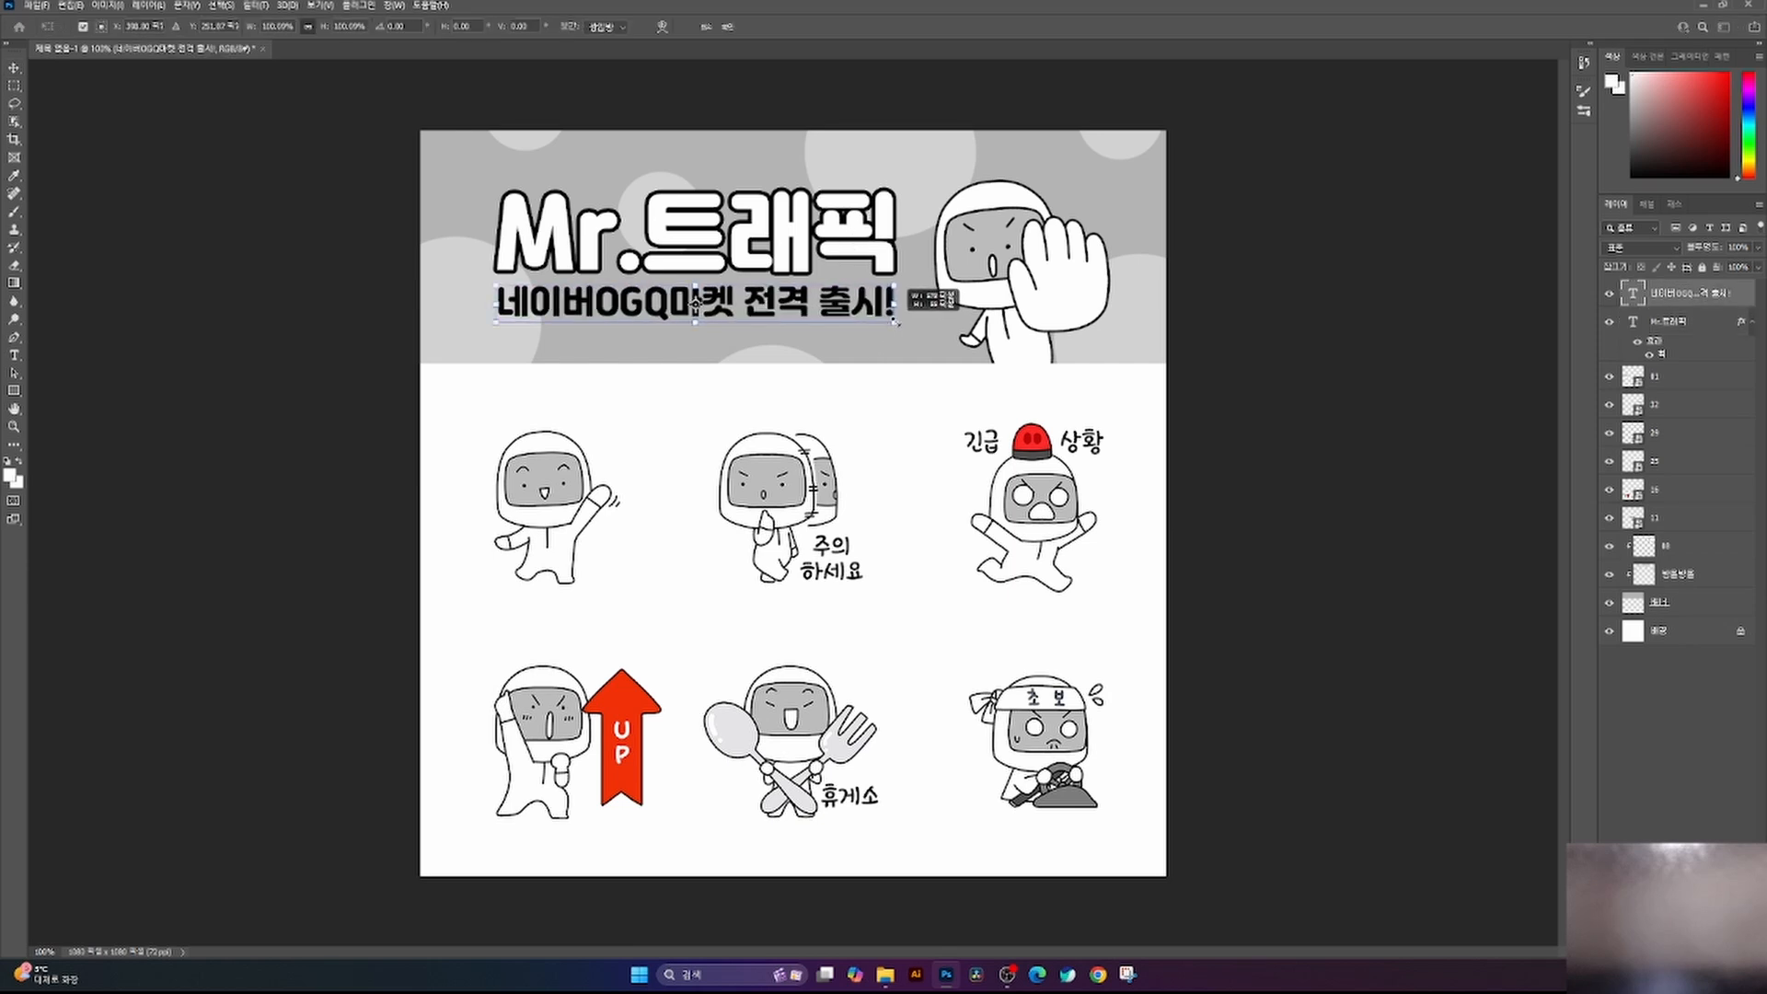
key("Return")
key("ctrl+t")
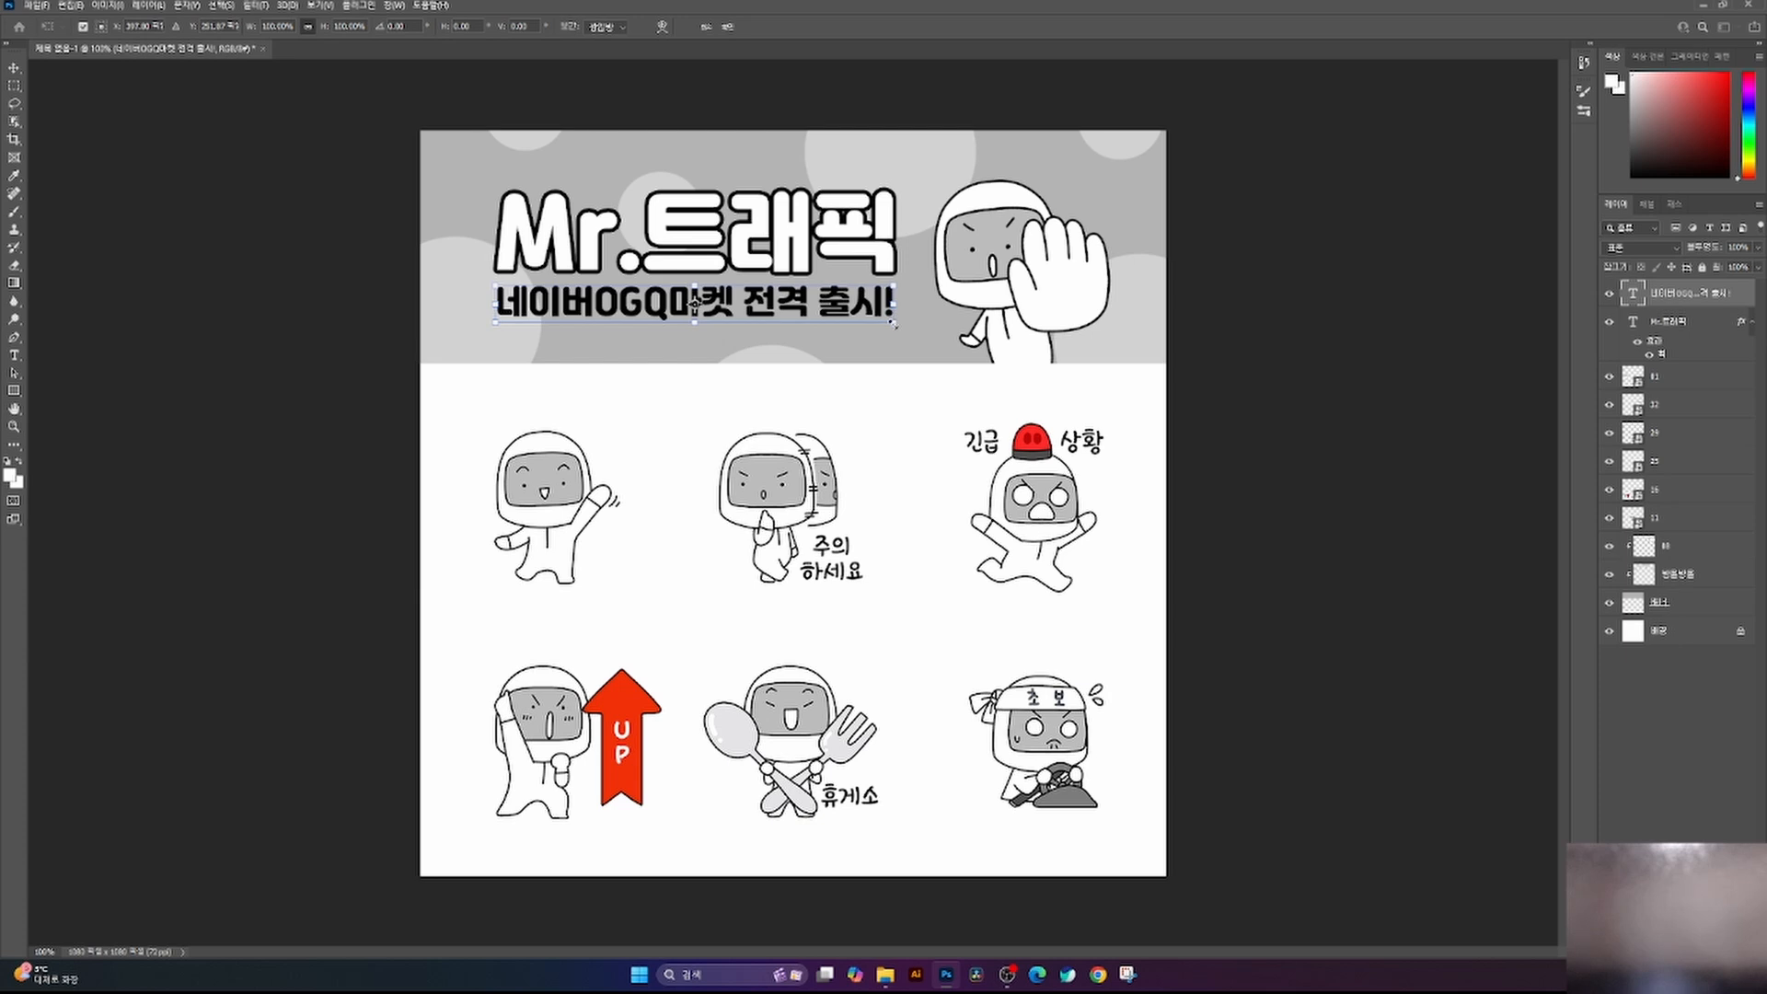
key("Return")
key("ctrl+minus")
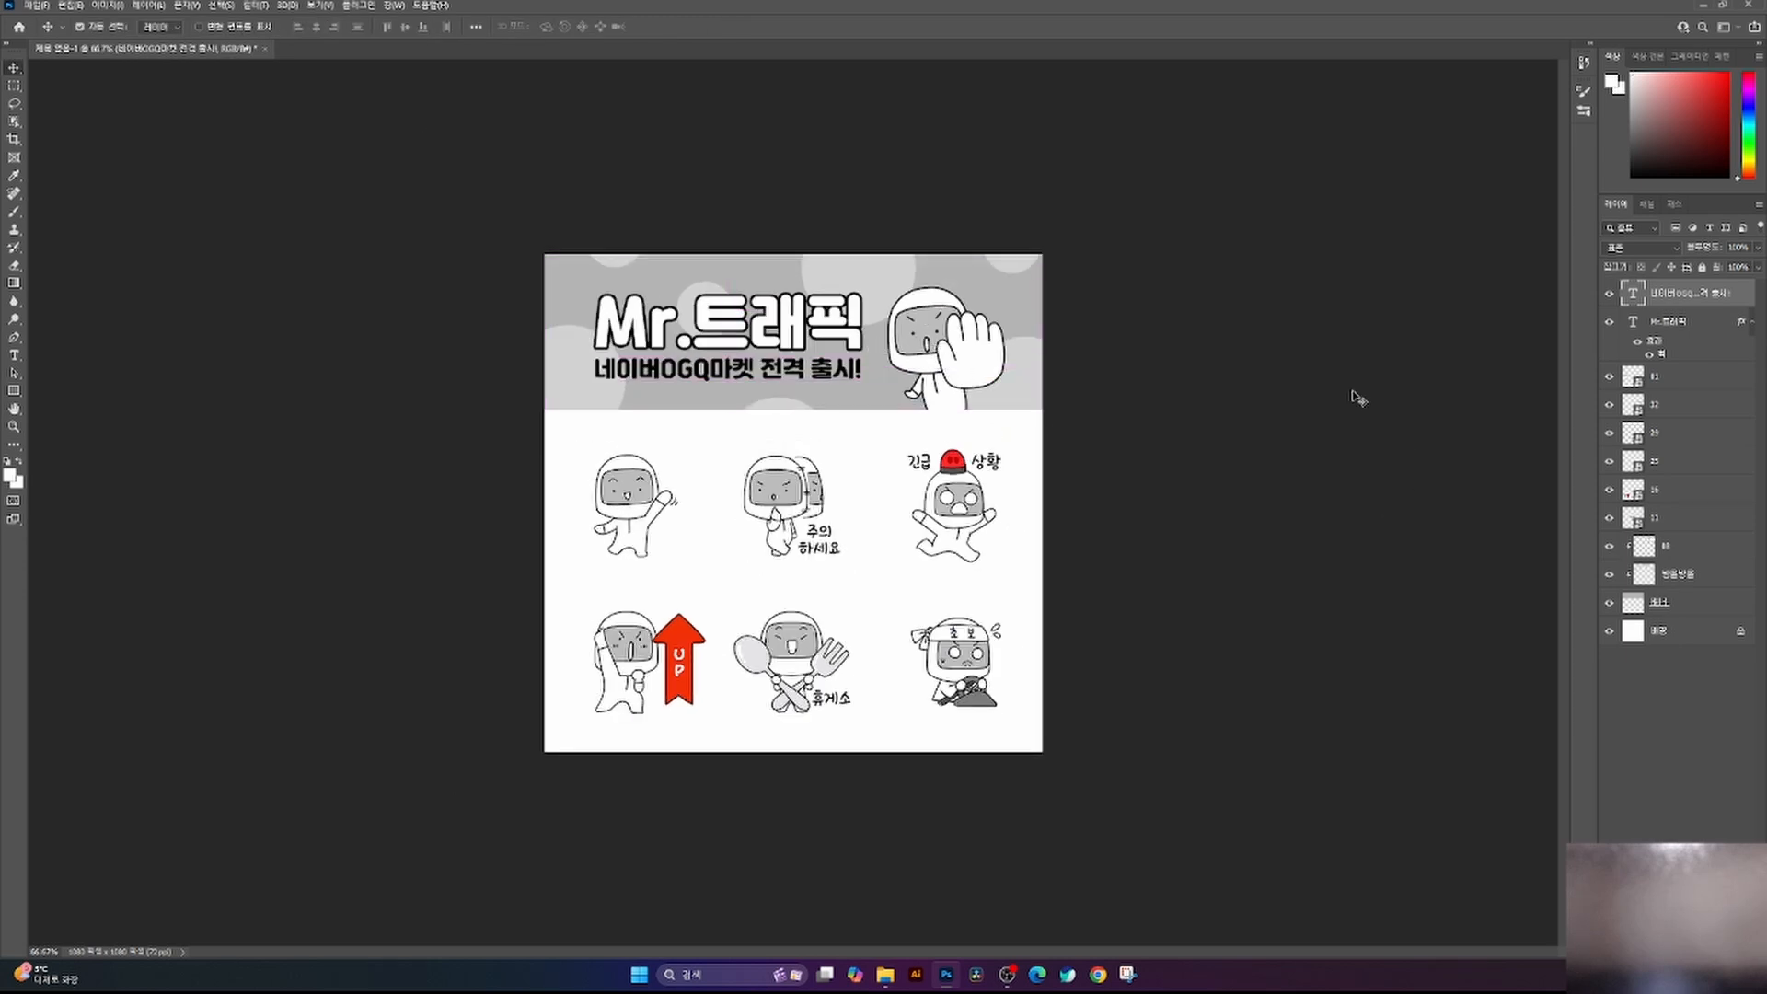
key("ctrl+plus")
key("ctrl+0")
key("ctrl+plus")
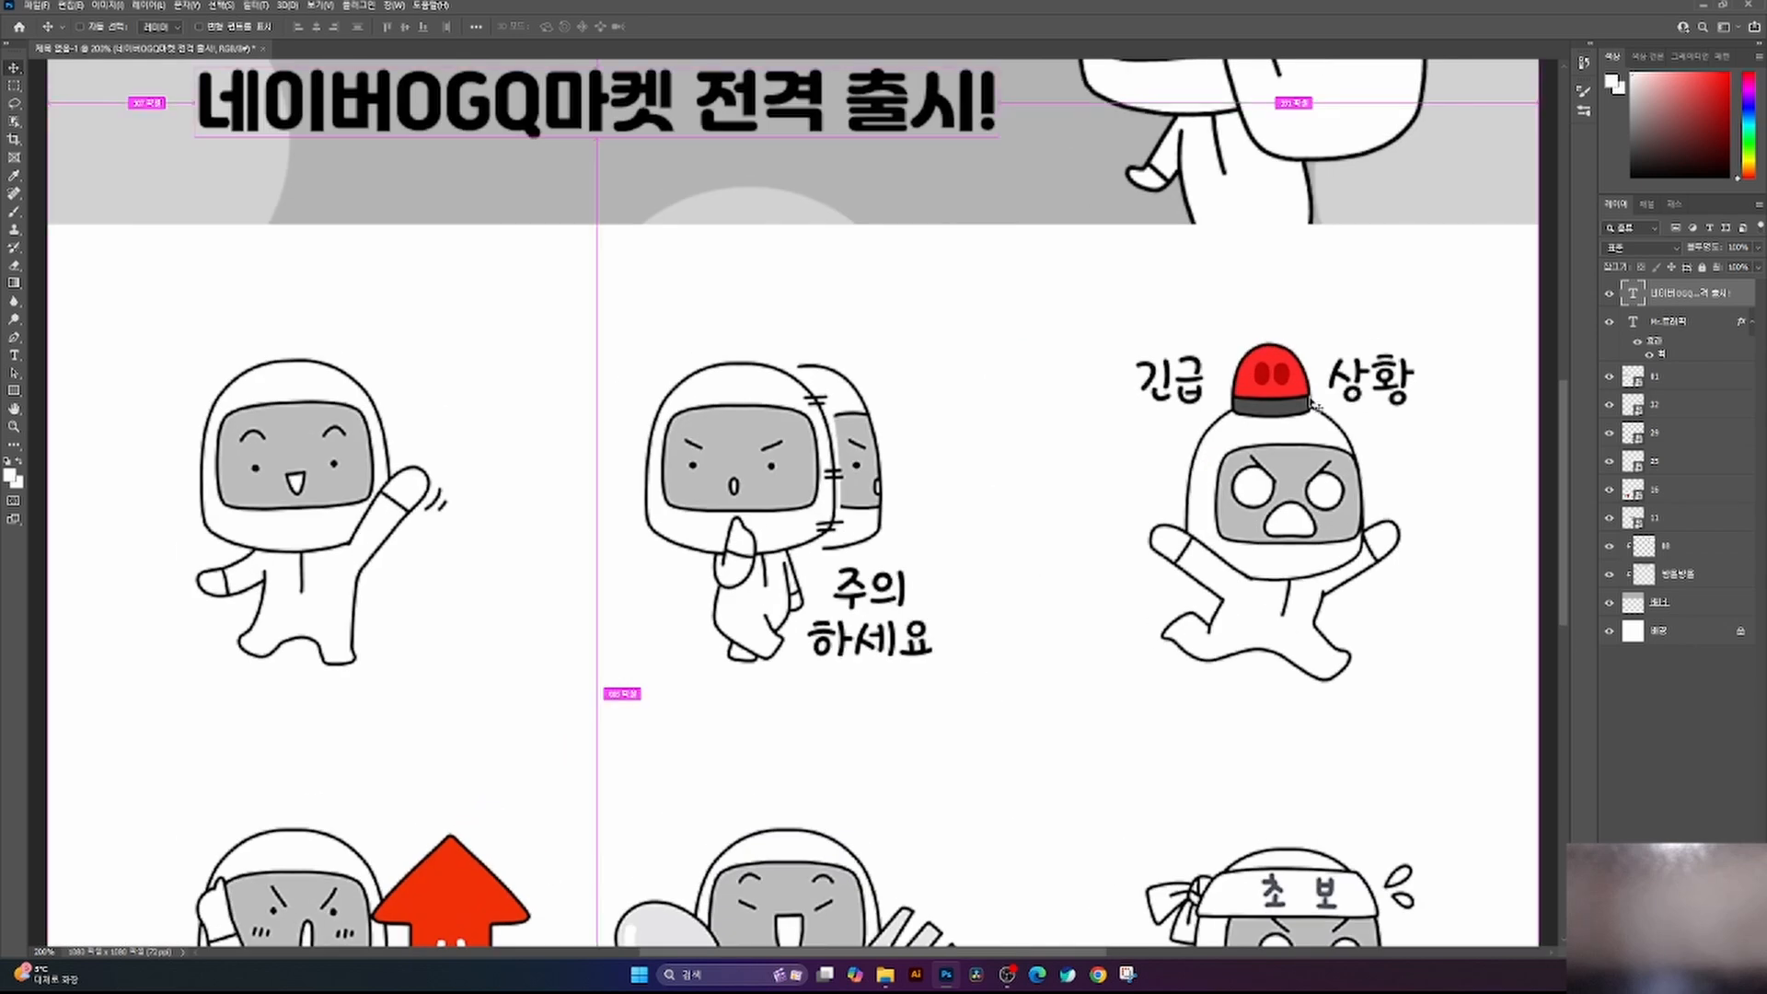
left_click_drag(1223, 288, 911, 625)
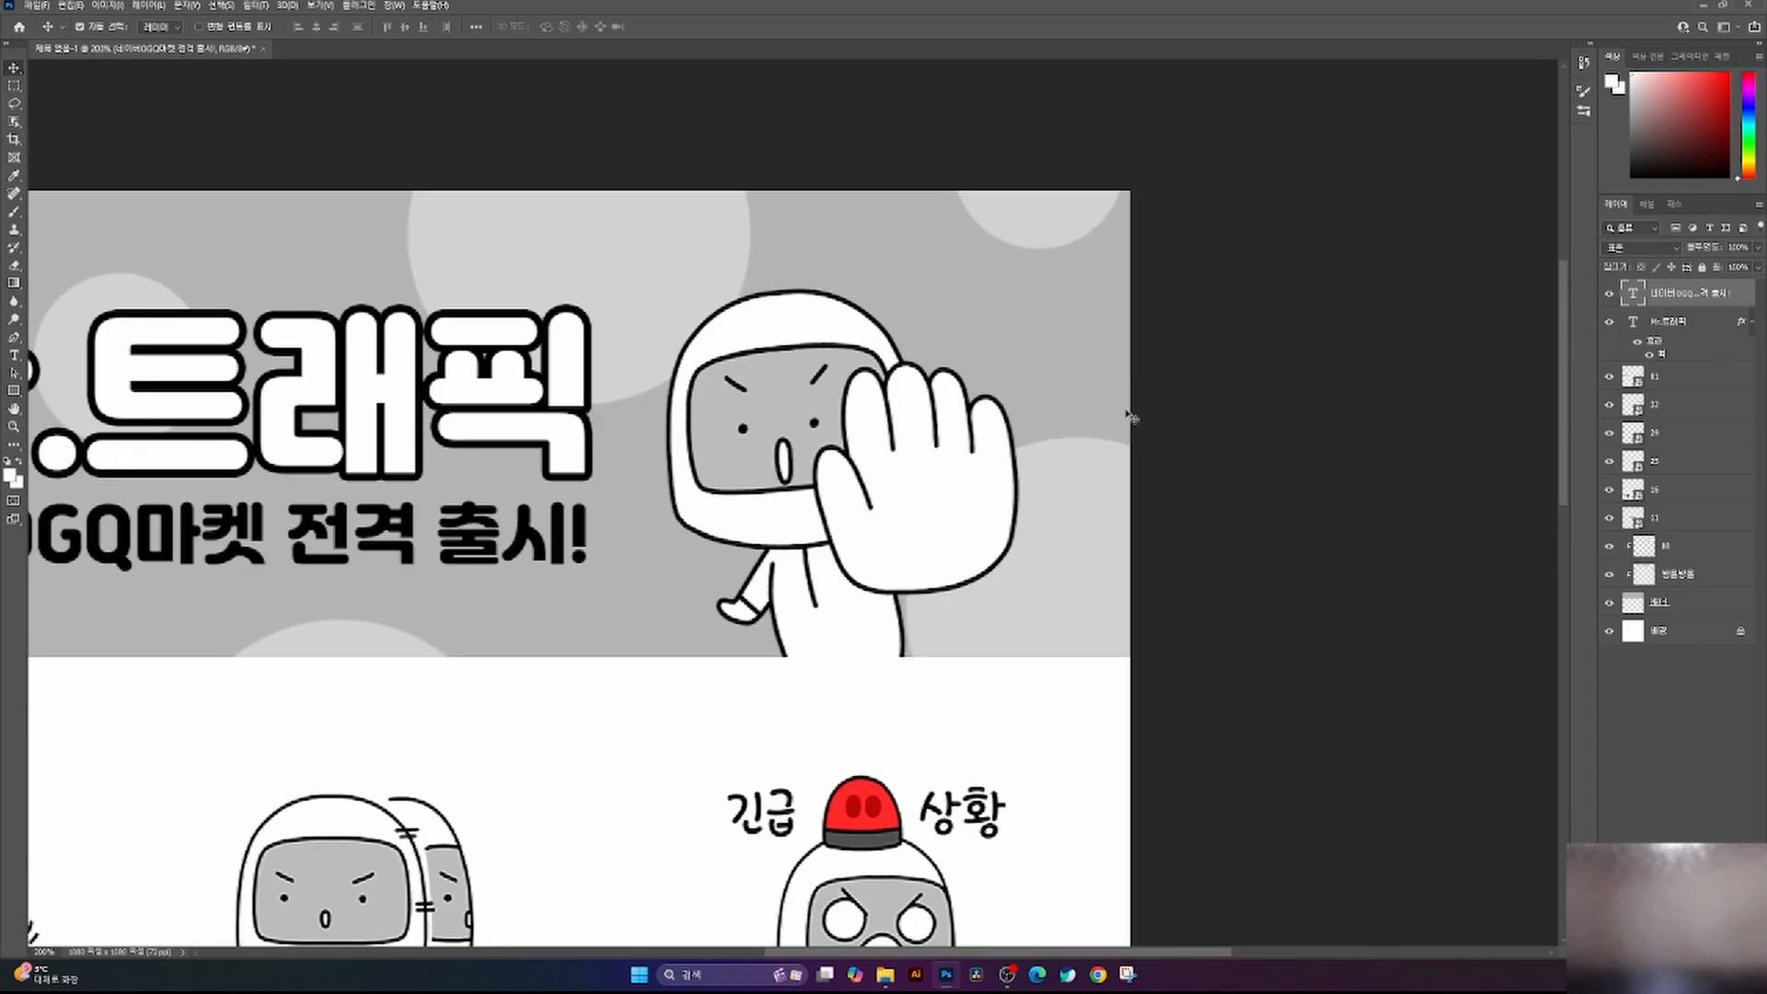
left_click(14, 355)
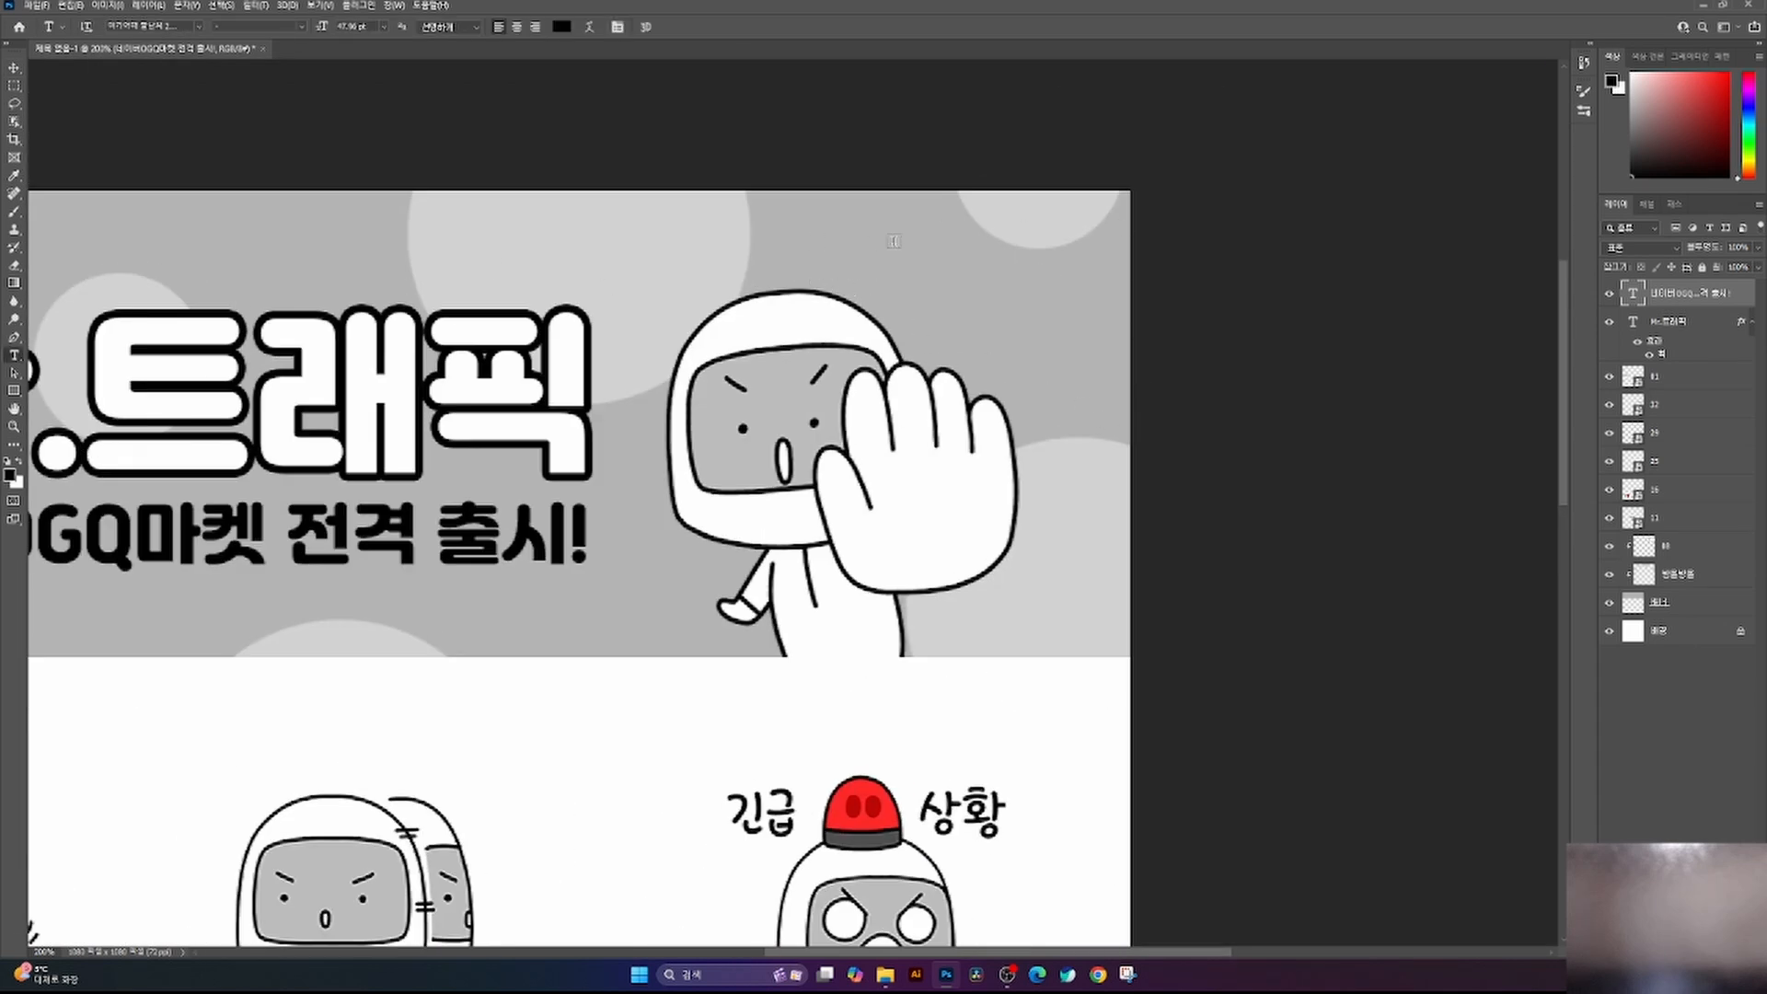
left_click(883, 274)
type("@H H")
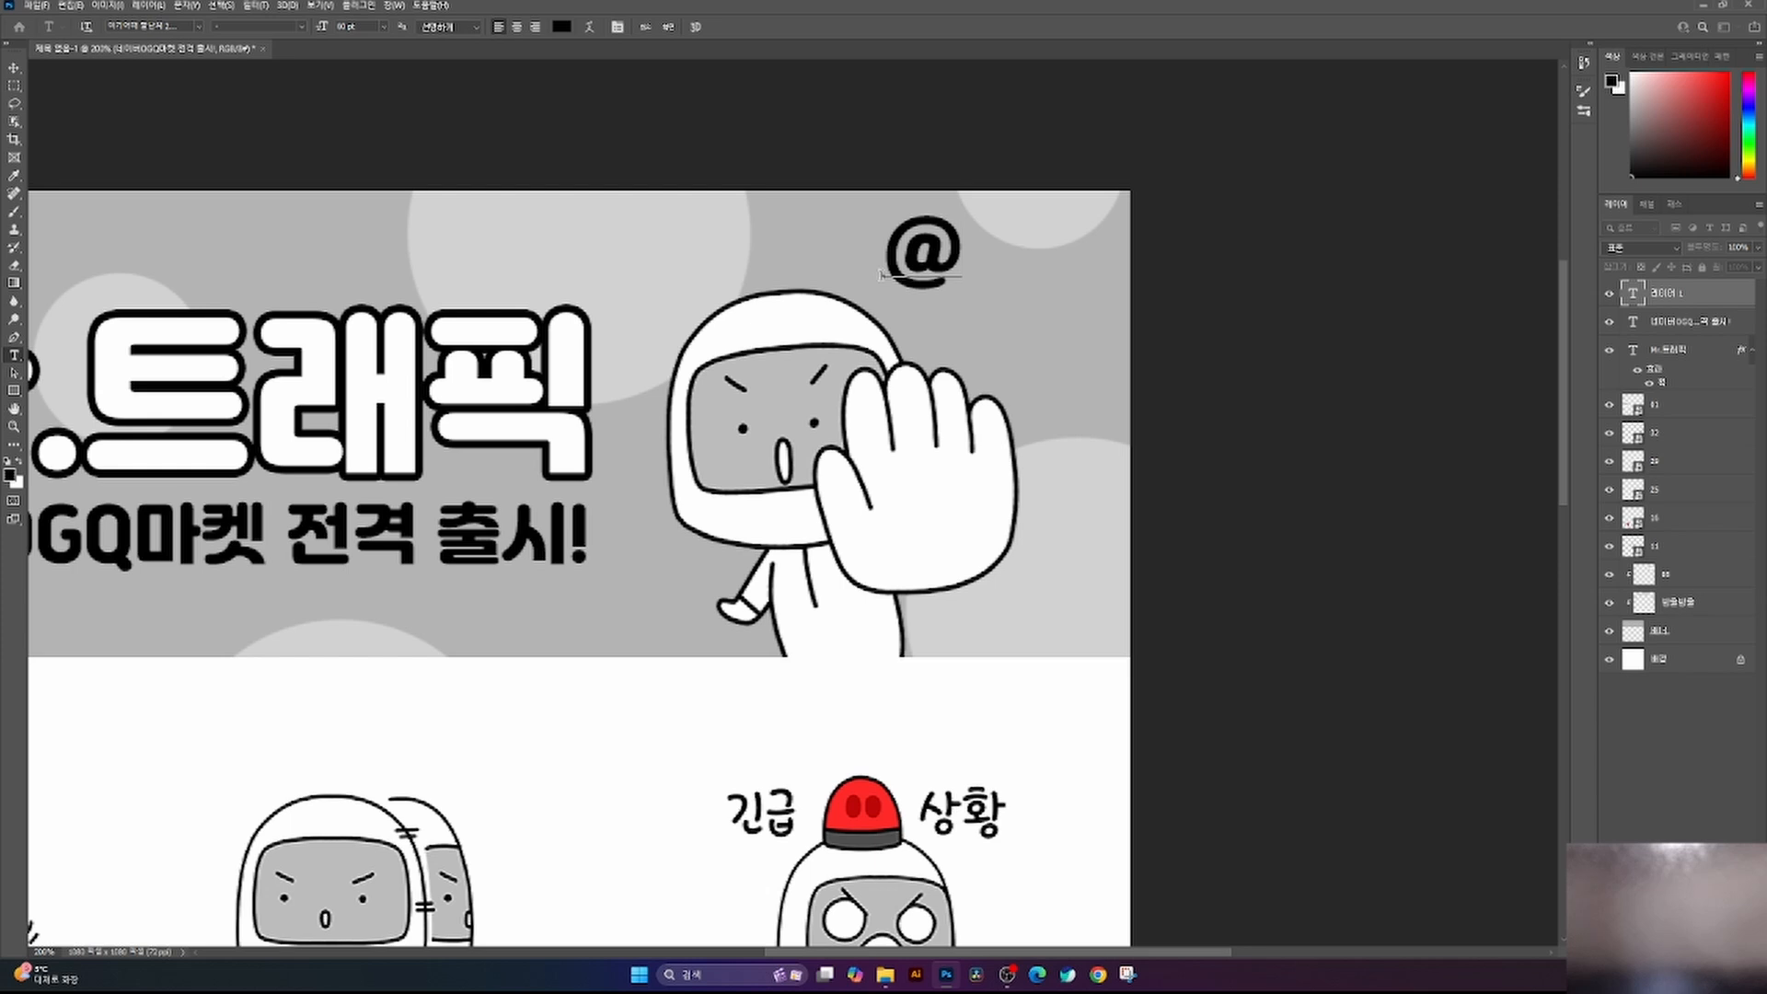
key("BackSpace")
key("BackSpace")
key("BackSpace")
type("ook")
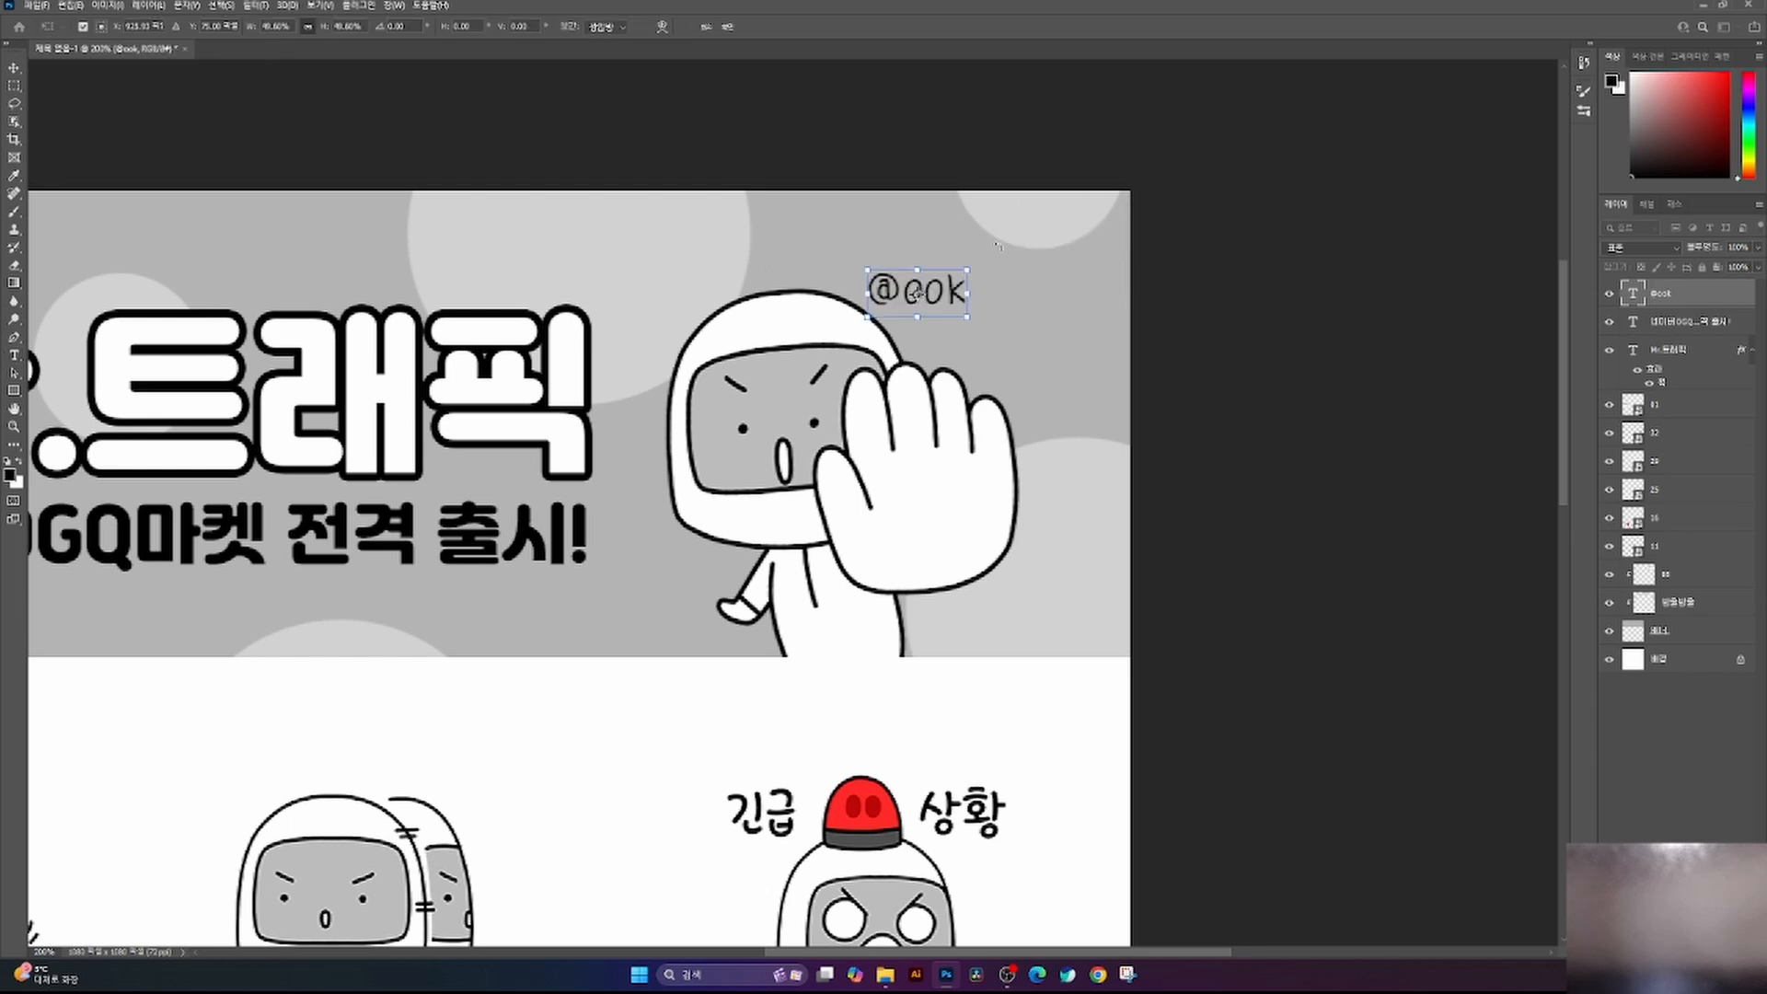
left_click_drag(994, 250, 1078, 295)
key("Return")
key("ctrl+minus")
key("ctrl+minus")
key("ctrl+minus")
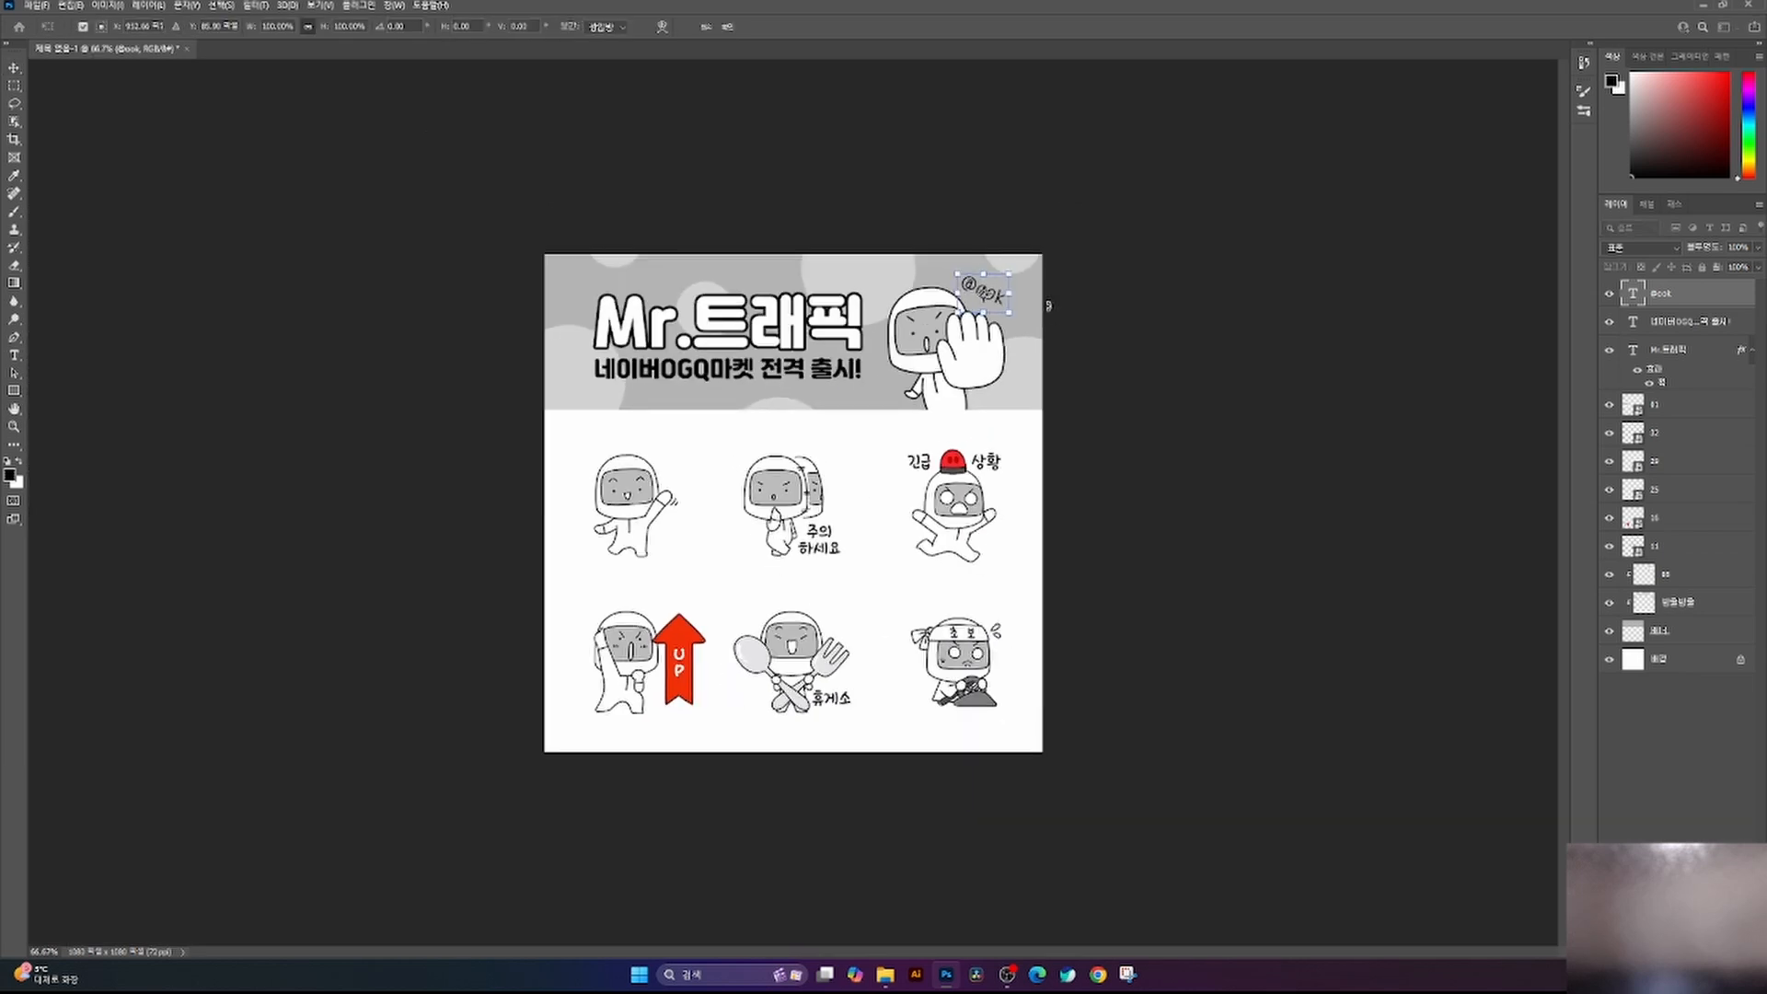
key("ctrl+0")
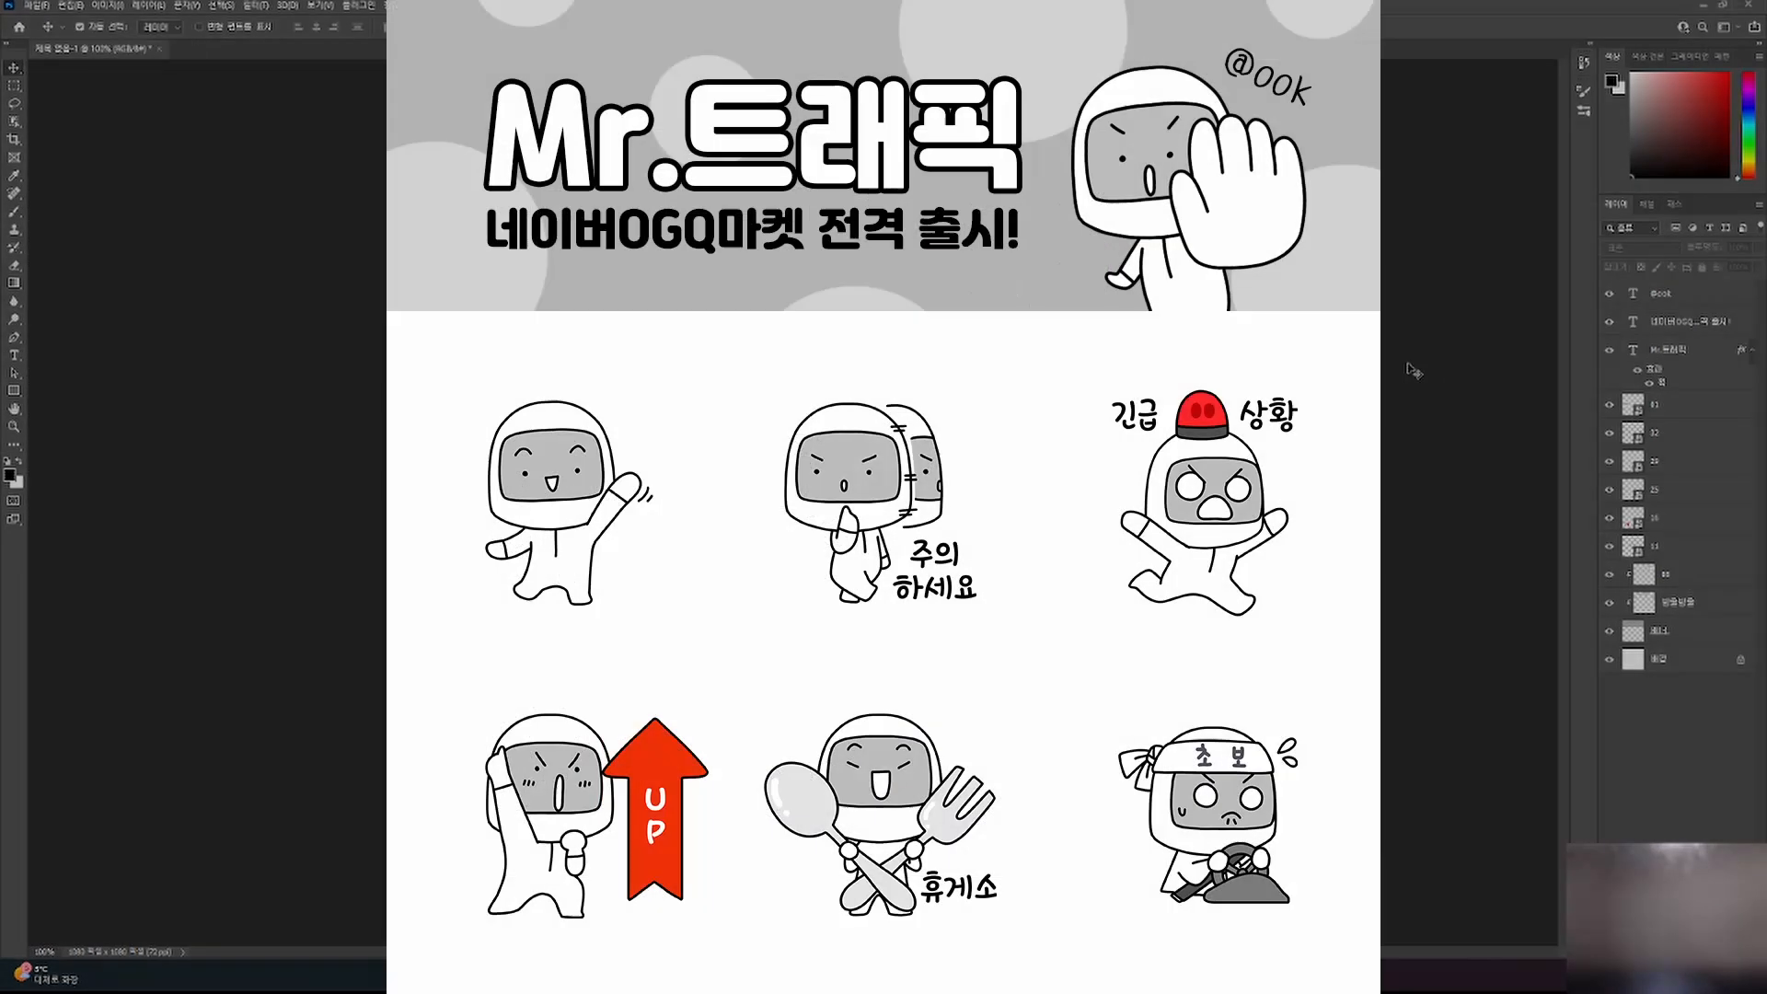